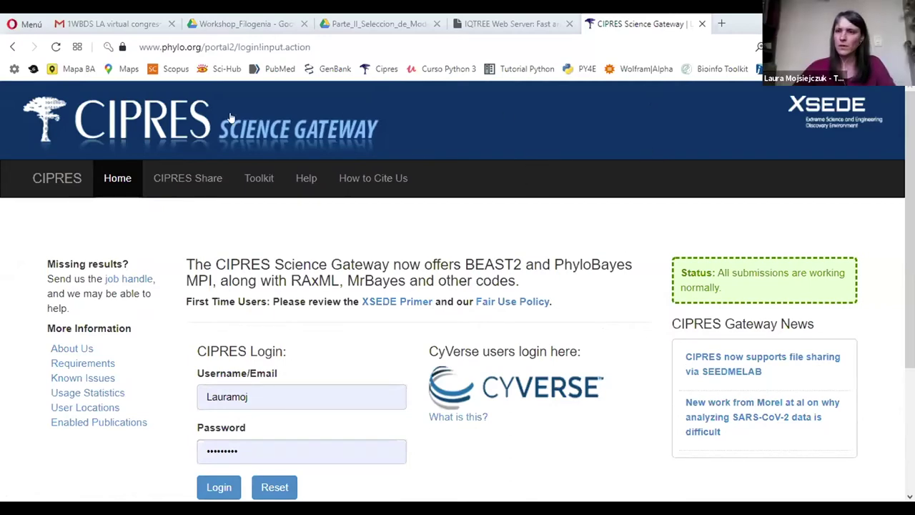
- Examine the CIPRES Science Gateway login page, including its web address, login form and registration link
{"action": "left_click", "coordinate": [331, 46]}
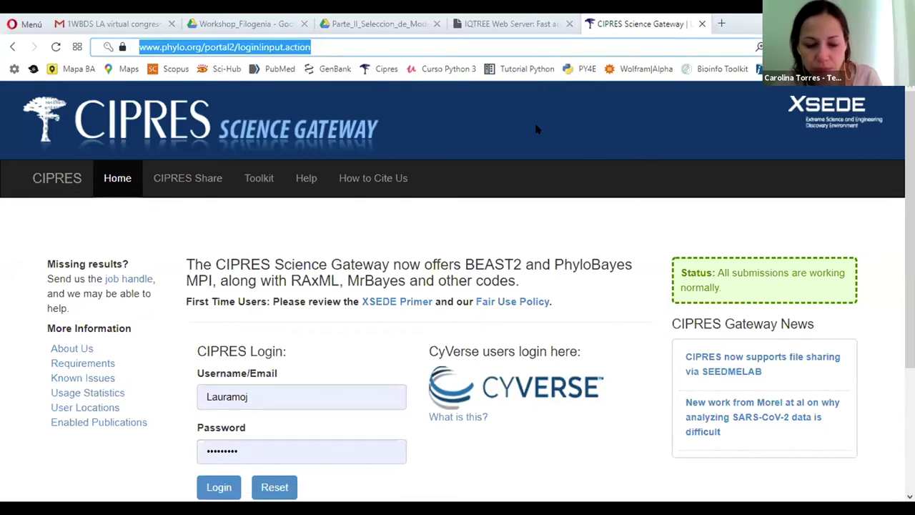
{"action": "left_click", "coordinate": [536, 173]}
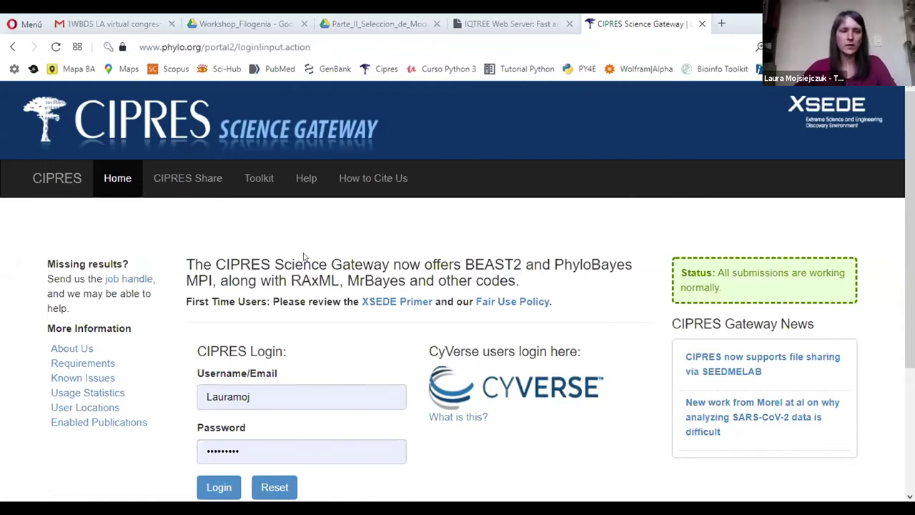
{"action": "scroll", "coordinate": [304, 256], "scroll_direction": "down", "scroll_amount": 1}
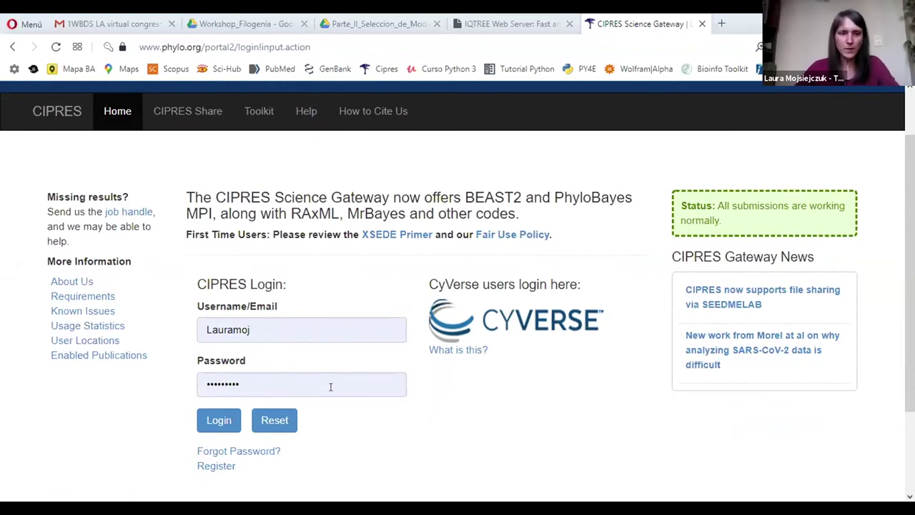
{"action": "scroll", "coordinate": [429, 406], "scroll_direction": "down", "scroll_amount": 1}
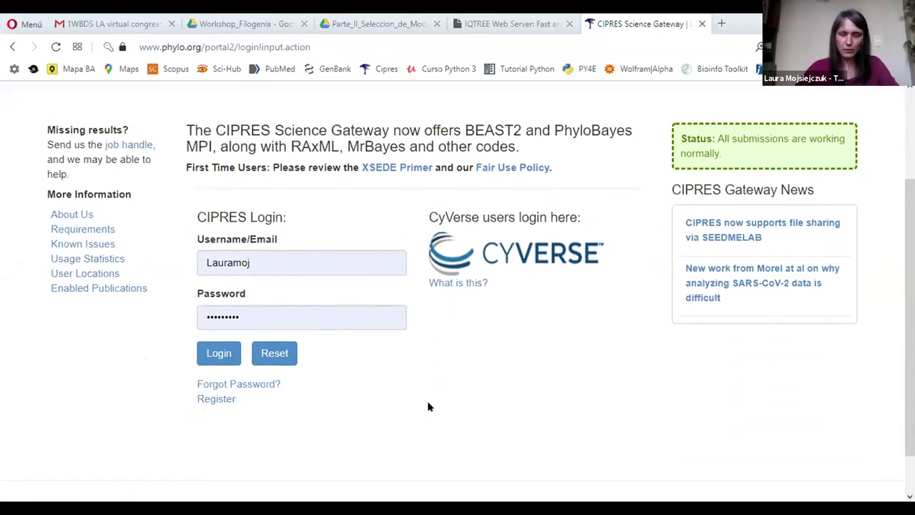
{"action": "scroll", "coordinate": [428, 406], "scroll_direction": "up", "scroll_amount": 2}
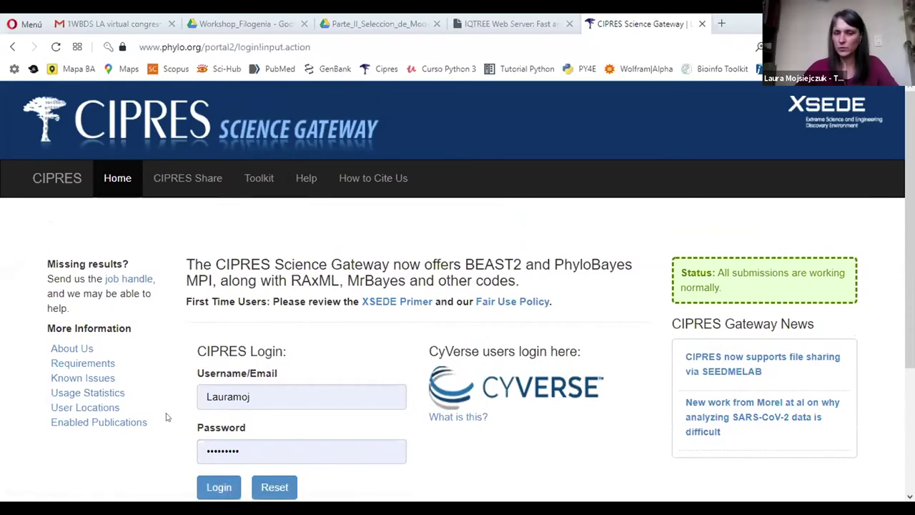
{"action": "left_click", "coordinate": [64, 183]}
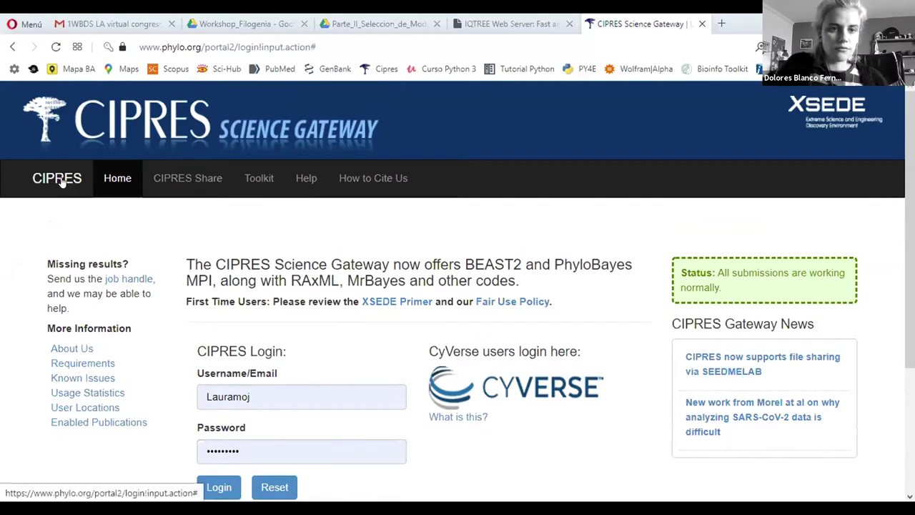
{"action": "scroll", "coordinate": [394, 379], "scroll_direction": "down", "scroll_amount": 1}
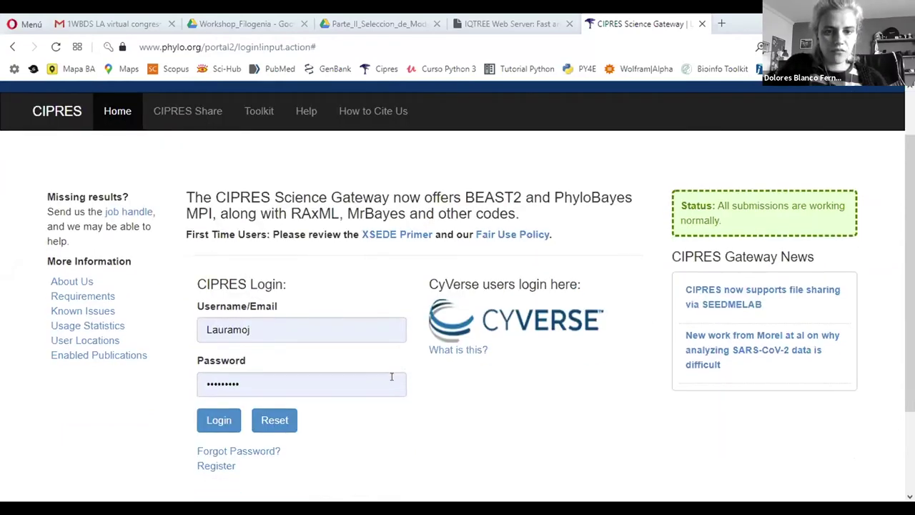
{"action": "scroll", "coordinate": [372, 377], "scroll_direction": "down", "scroll_amount": 2}
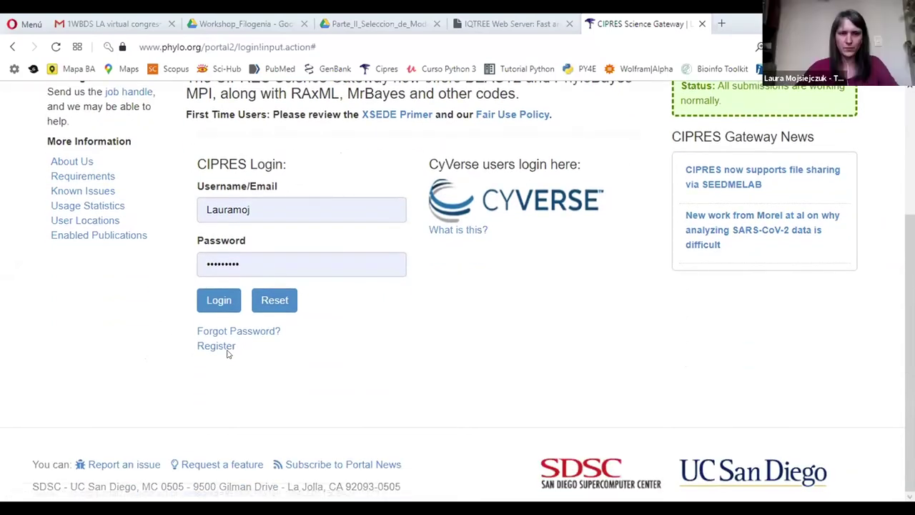
{"action": "scroll", "coordinate": [416, 364], "scroll_direction": "up", "scroll_amount": 3}
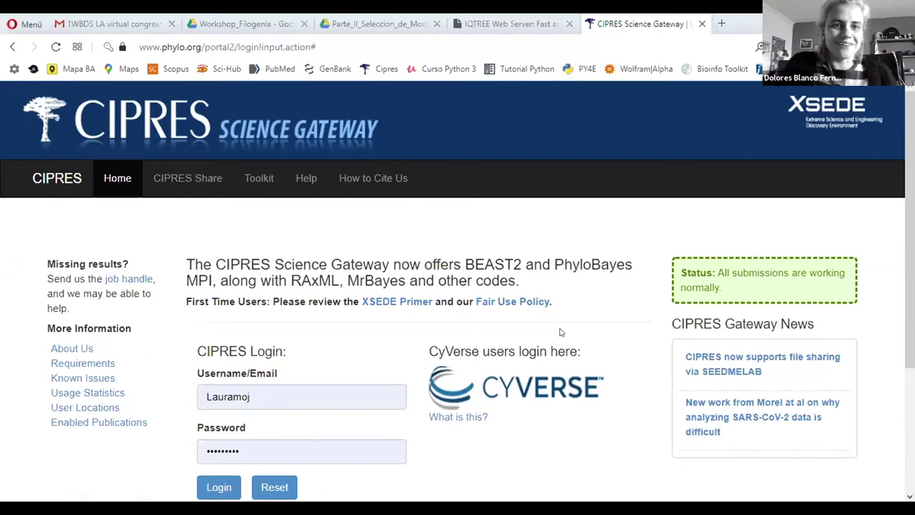
{"action": "scroll", "coordinate": [561, 324], "scroll_direction": "down", "scroll_amount": 1}
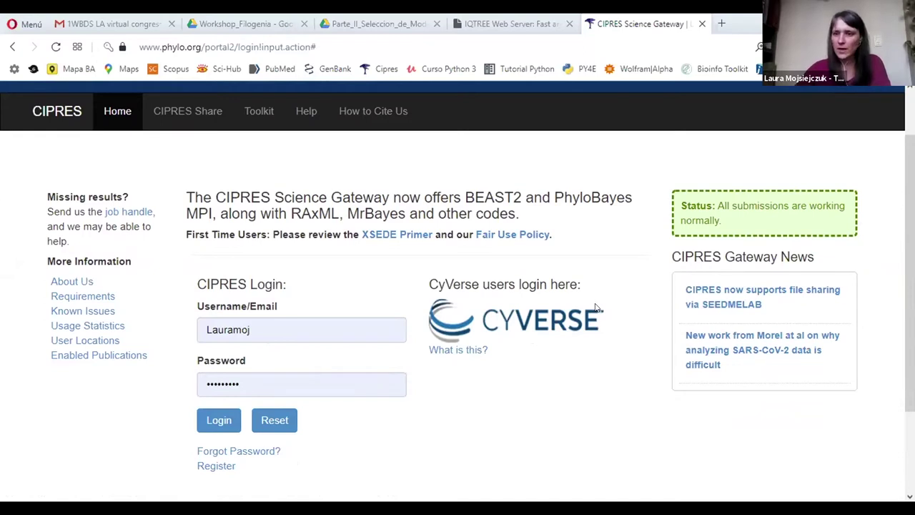
{"action": "scroll", "coordinate": [372, 196], "scroll_direction": "up", "scroll_amount": 1}
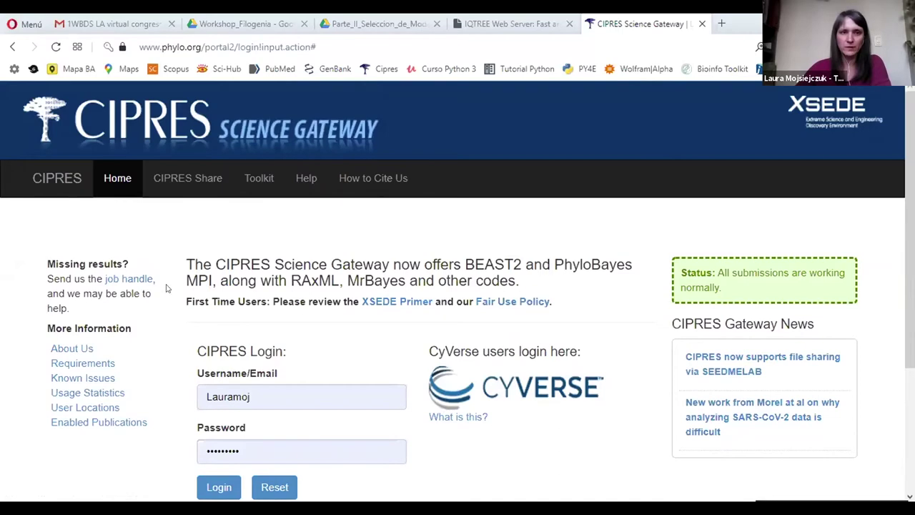
- Log in to the gateway with the prefilled credentials and open the toolkit of phylogeny and alignment tools
{"action": "scroll", "coordinate": [164, 283], "scroll_direction": "down", "scroll_amount": 1}
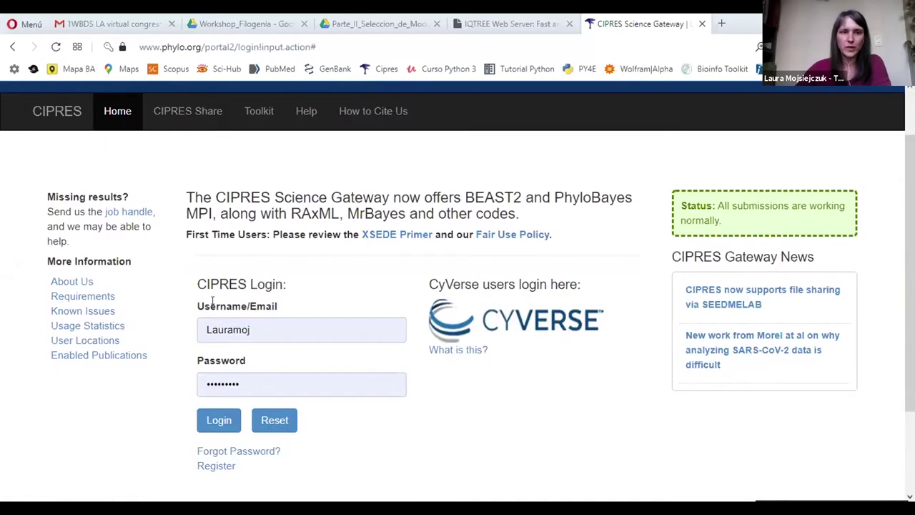
{"action": "left_click", "coordinate": [223, 426]}
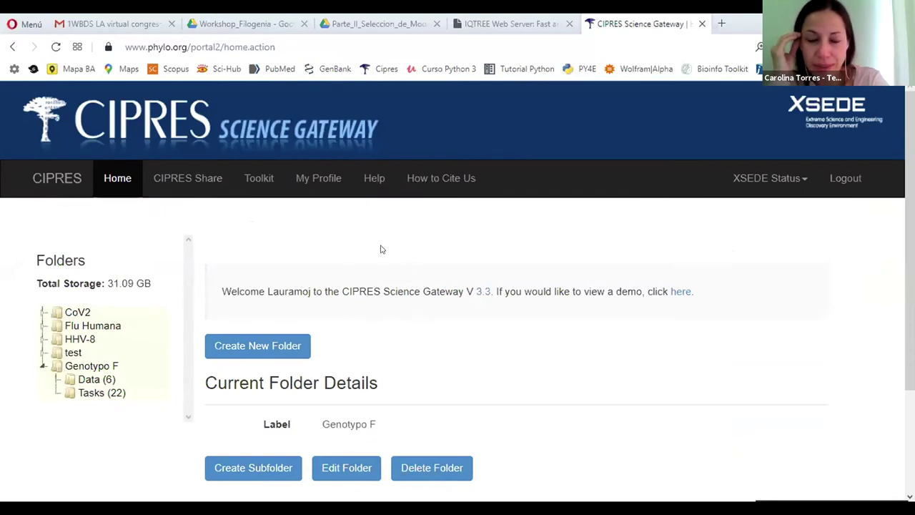
{"action": "left_click", "coordinate": [260, 179]}
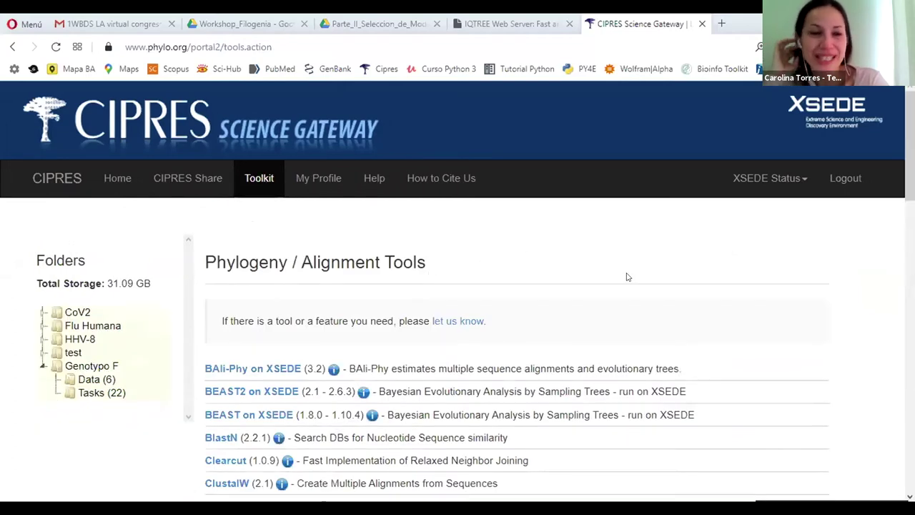
- Collapse the Genotypo F folder and examine the available phylogeny and alignment tools, including IQ-Tree, jModelTest2 and ModelTest-NG
{"action": "left_click", "coordinate": [41, 365]}
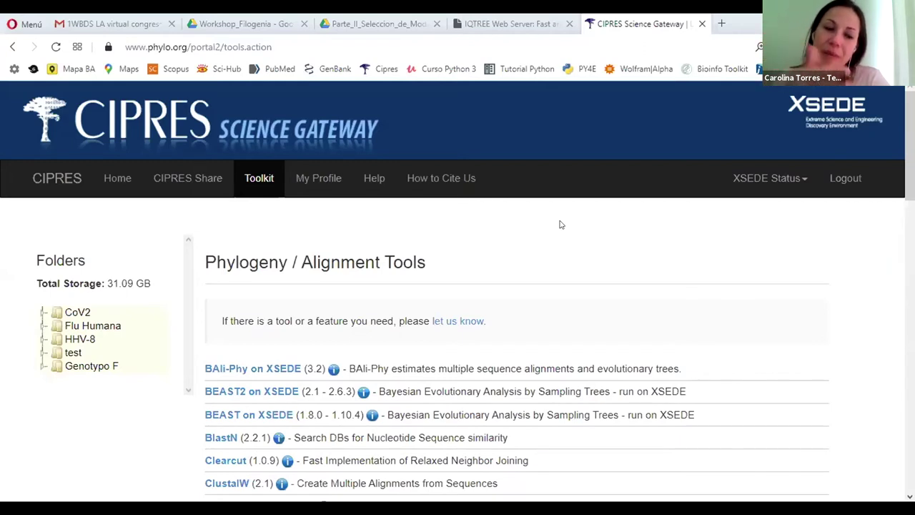
{"action": "scroll", "coordinate": [597, 236], "scroll_direction": "down", "scroll_amount": 1}
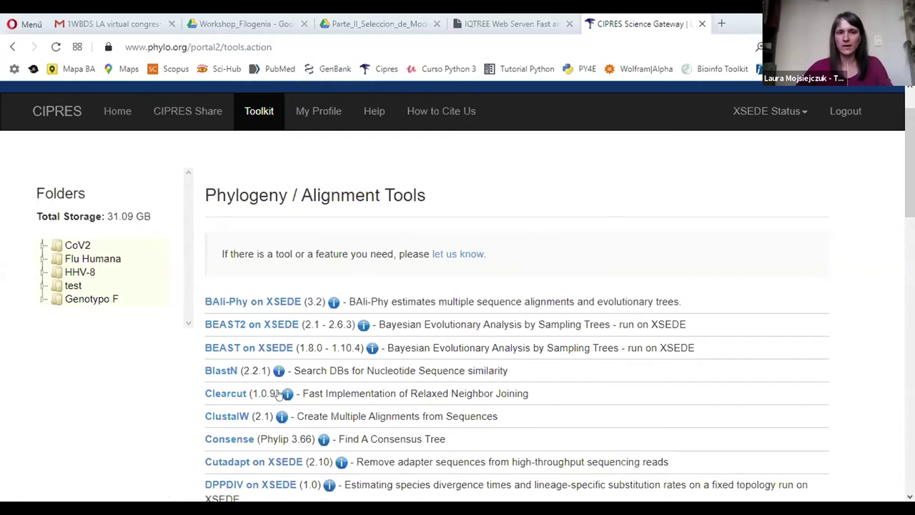
{"action": "scroll", "coordinate": [412, 323], "scroll_direction": "down", "scroll_amount": 2}
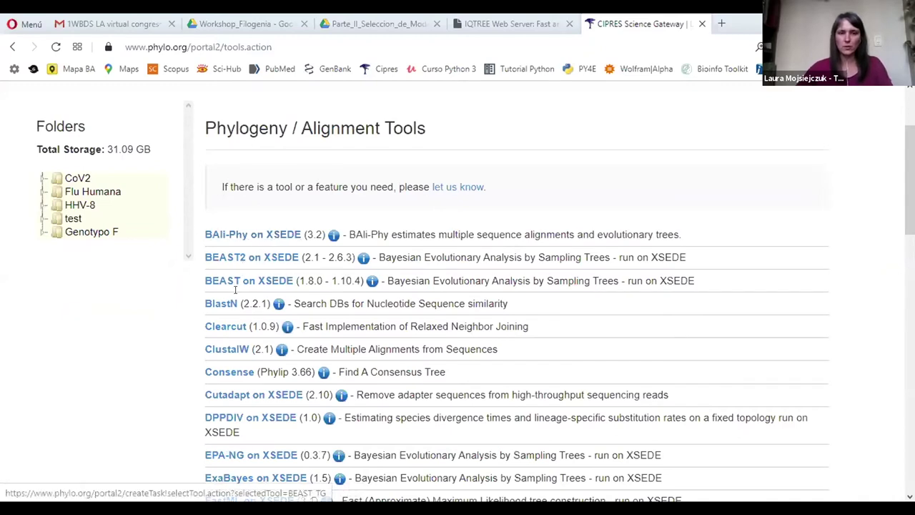
{"action": "scroll", "coordinate": [377, 350], "scroll_direction": "down", "scroll_amount": 2}
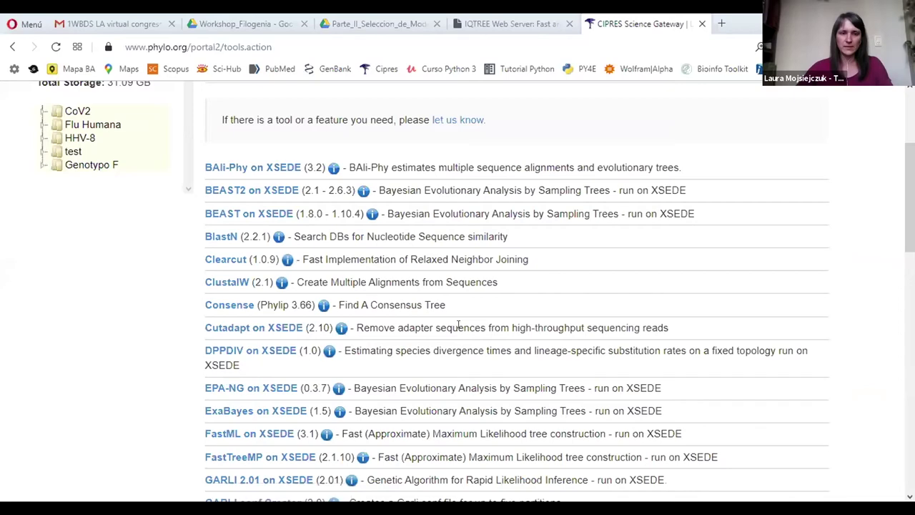
{"action": "scroll", "coordinate": [458, 325], "scroll_direction": "down", "scroll_amount": 2}
{"action": "scroll", "coordinate": [490, 319], "scroll_direction": "down", "scroll_amount": 4}
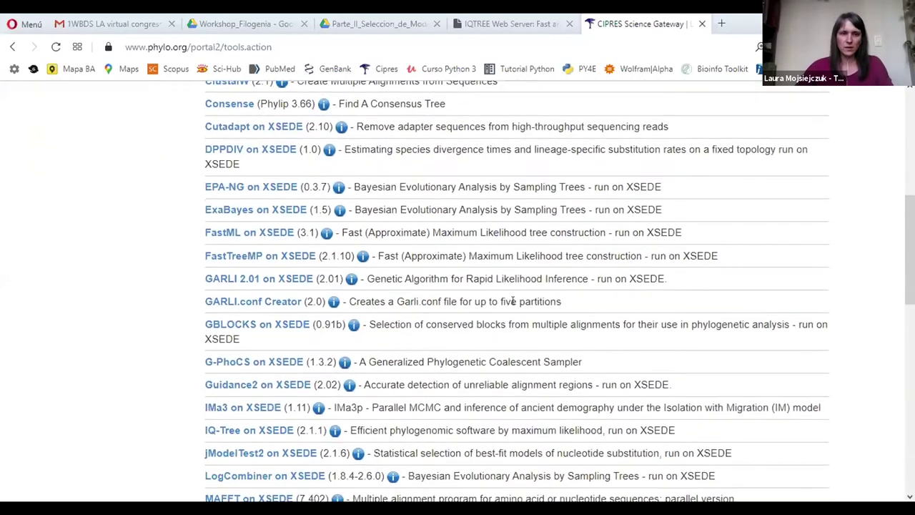
{"action": "scroll", "coordinate": [514, 303], "scroll_direction": "down", "scroll_amount": 2}
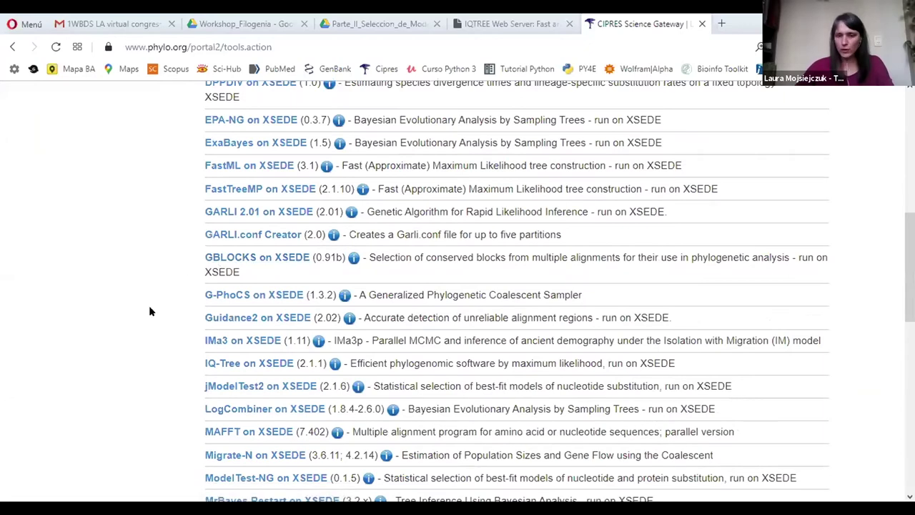
{"action": "scroll", "coordinate": [152, 316], "scroll_direction": "down", "scroll_amount": 2}
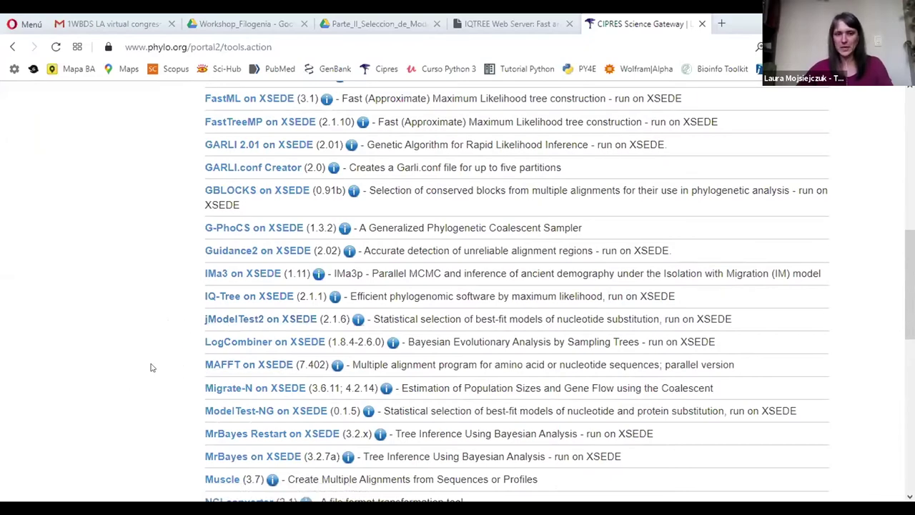
{"action": "scroll", "coordinate": [151, 367], "scroll_direction": "down", "scroll_amount": 1}
{"action": "scroll", "coordinate": [156, 416], "scroll_direction": "down", "scroll_amount": 1}
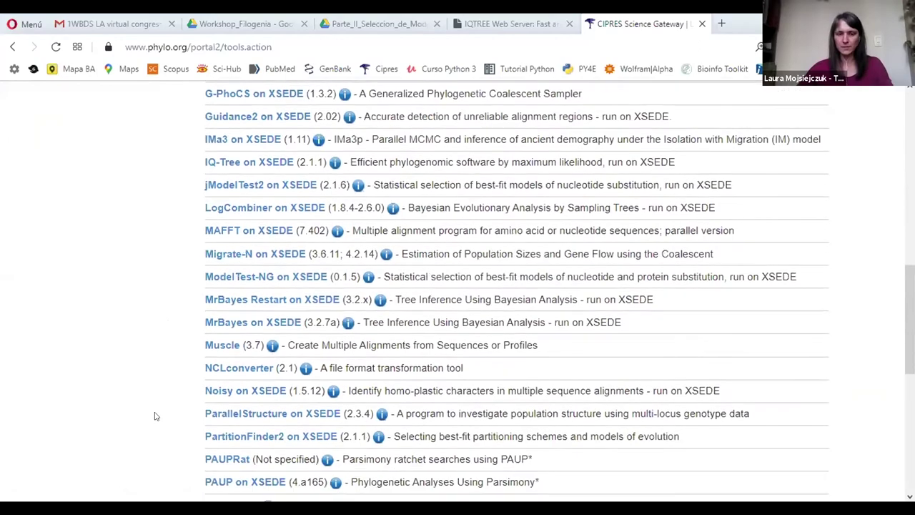
{"action": "scroll", "coordinate": [173, 437], "scroll_direction": "up", "scroll_amount": 2}
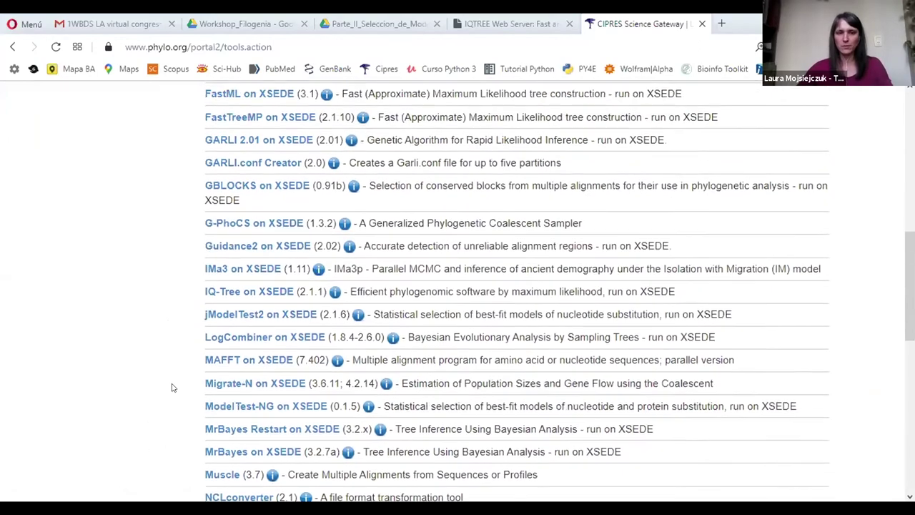
{"action": "scroll", "coordinate": [141, 309], "scroll_direction": "up", "scroll_amount": 1}
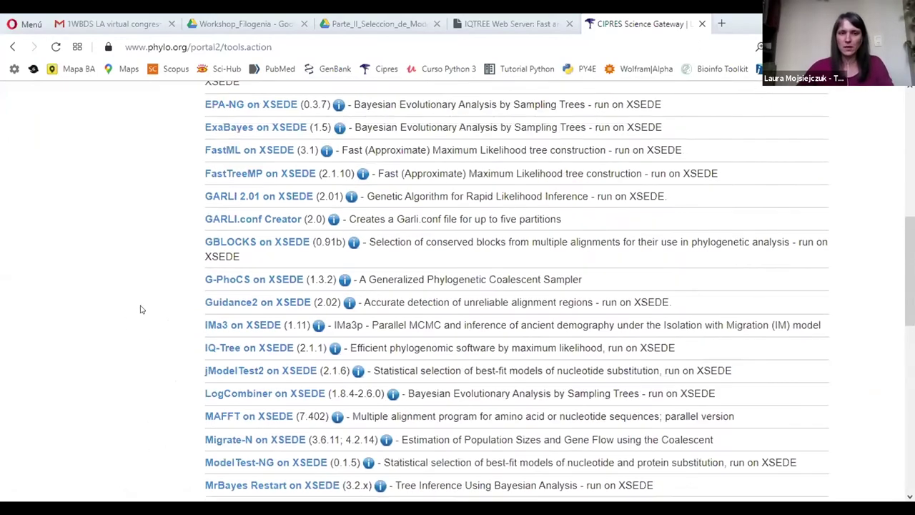
{"action": "scroll", "coordinate": [141, 309], "scroll_direction": "down", "scroll_amount": 1}
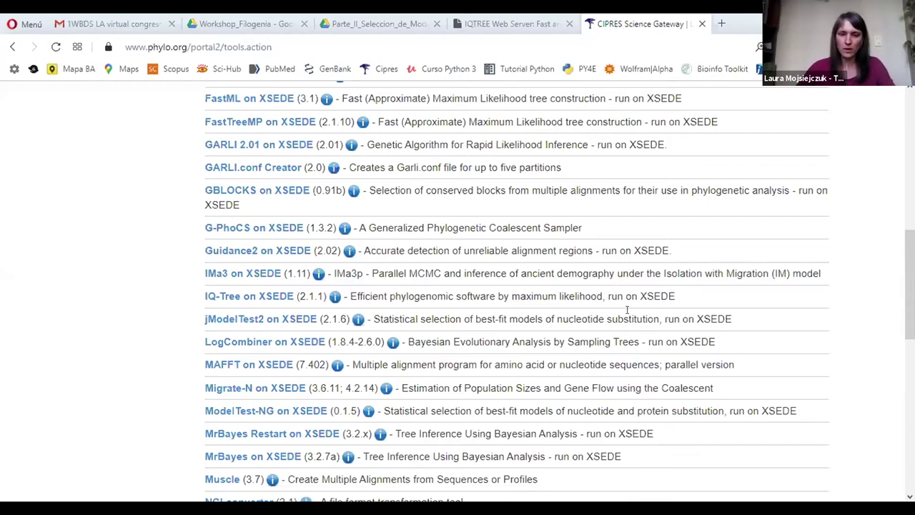
{"action": "scroll", "coordinate": [627, 308], "scroll_direction": "up", "scroll_amount": 4}
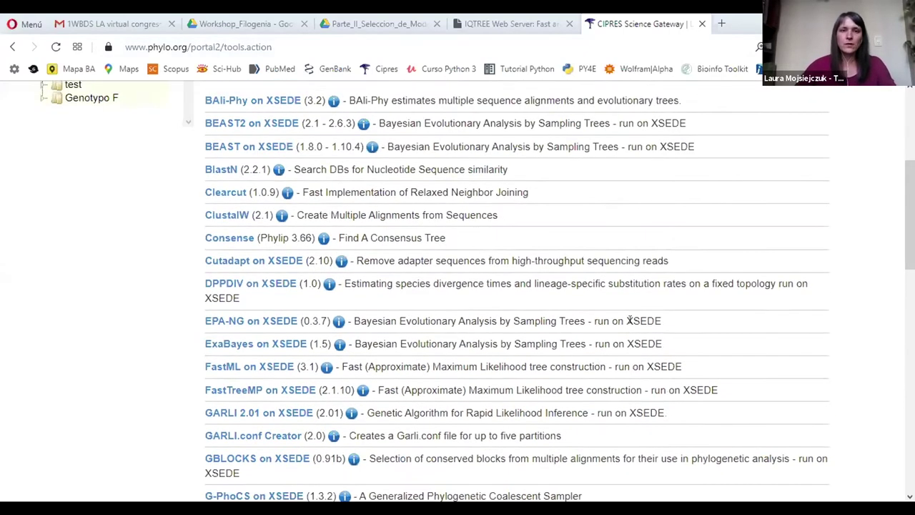
{"action": "scroll", "coordinate": [629, 320], "scroll_direction": "up", "scroll_amount": 2}
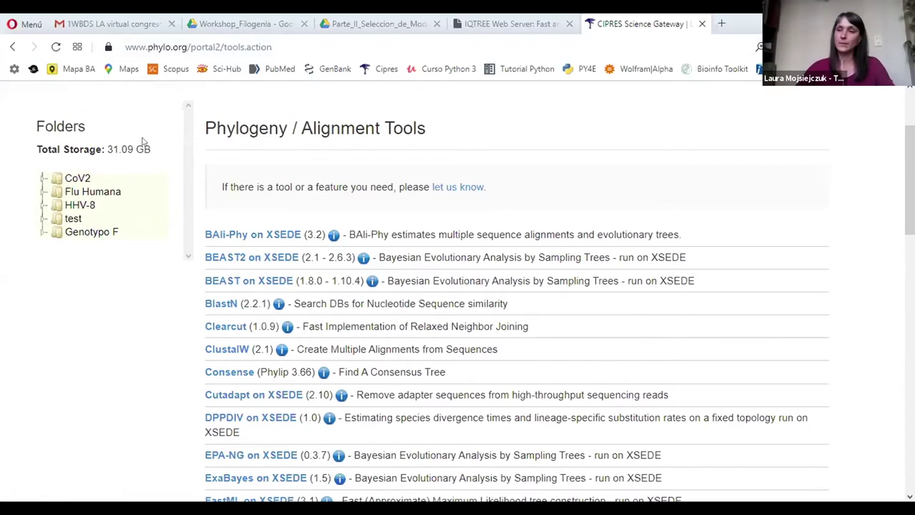
- Expand the test folder and display its stored data items
{"action": "left_click", "coordinate": [42, 219]}
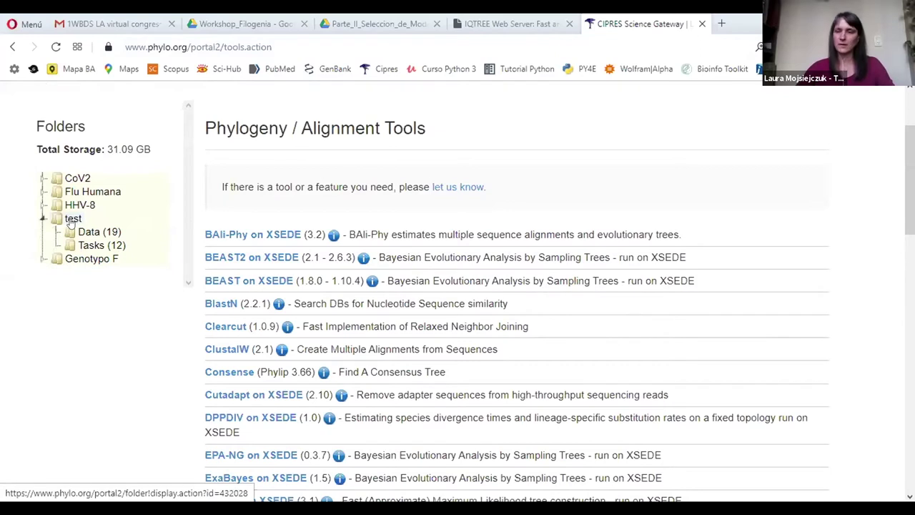
{"action": "left_click", "coordinate": [72, 220]}
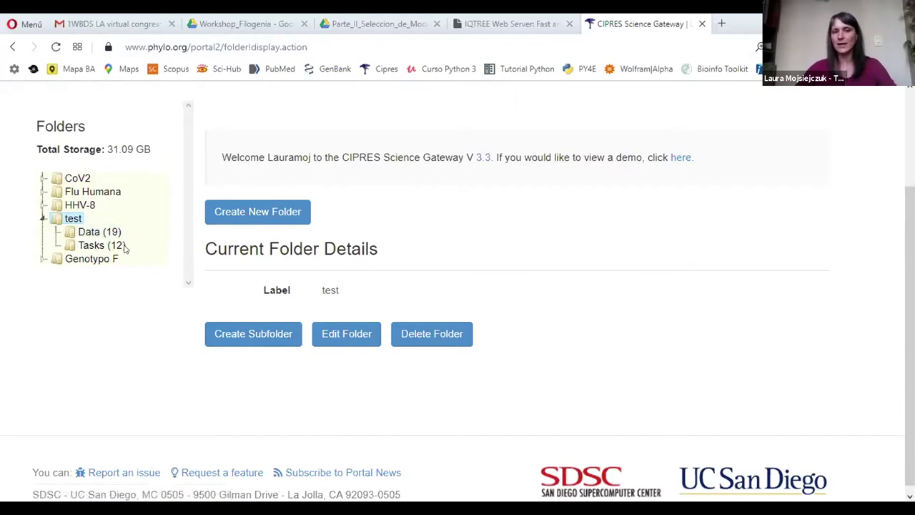
{"action": "left_click", "coordinate": [90, 233]}
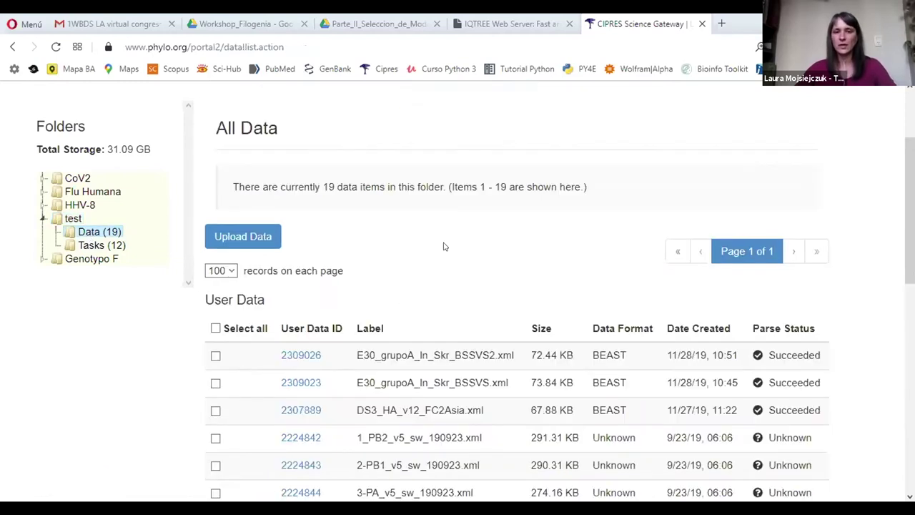
- Start a data upload in the test folder and choose dengue_align_edit.fasta from TP_Modelos as the file
{"action": "scroll", "coordinate": [443, 246], "scroll_direction": "down", "scroll_amount": 1}
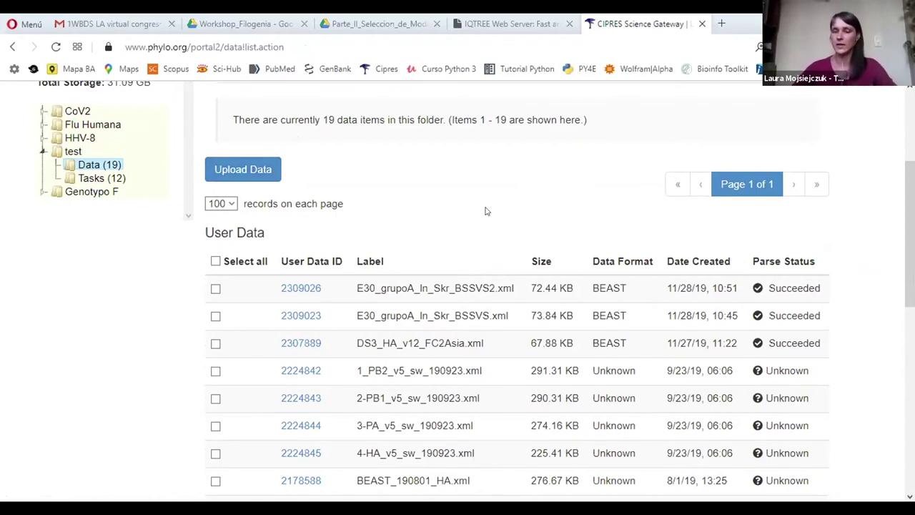
{"action": "left_click", "coordinate": [245, 170]}
{"action": "scroll", "coordinate": [500, 220], "scroll_direction": "up", "scroll_amount": 1}
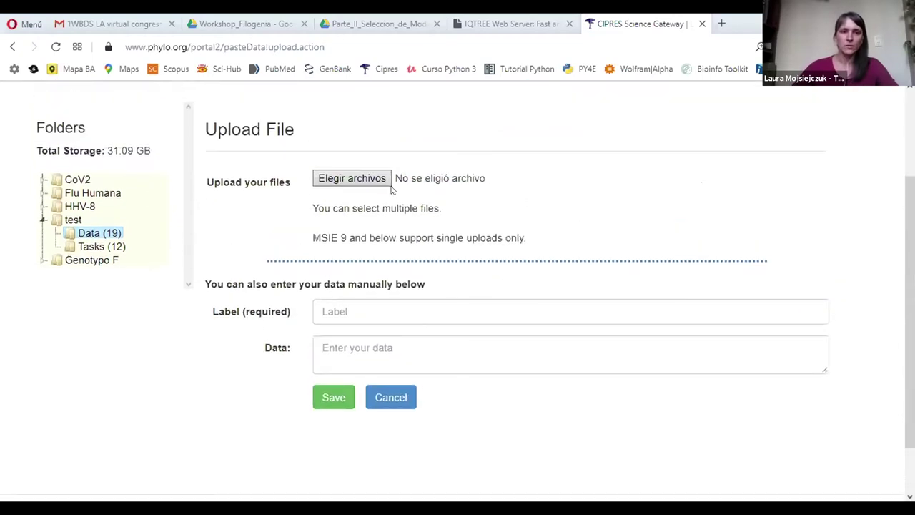
{"action": "left_click", "coordinate": [361, 179]}
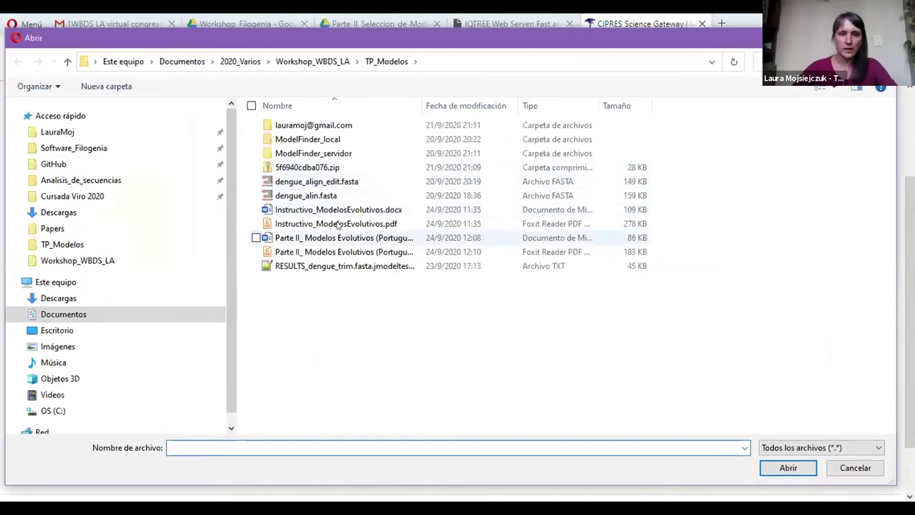
{"action": "left_click", "coordinate": [361, 182]}
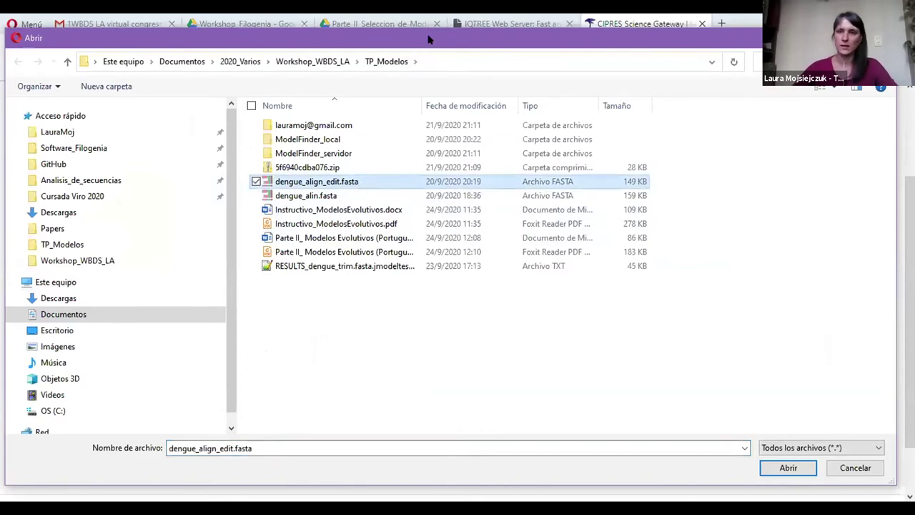
{"action": "left_click_drag", "start_coordinate": [429, 40], "coordinate": [425, 39]}
{"action": "left_click", "coordinate": [782, 467]}
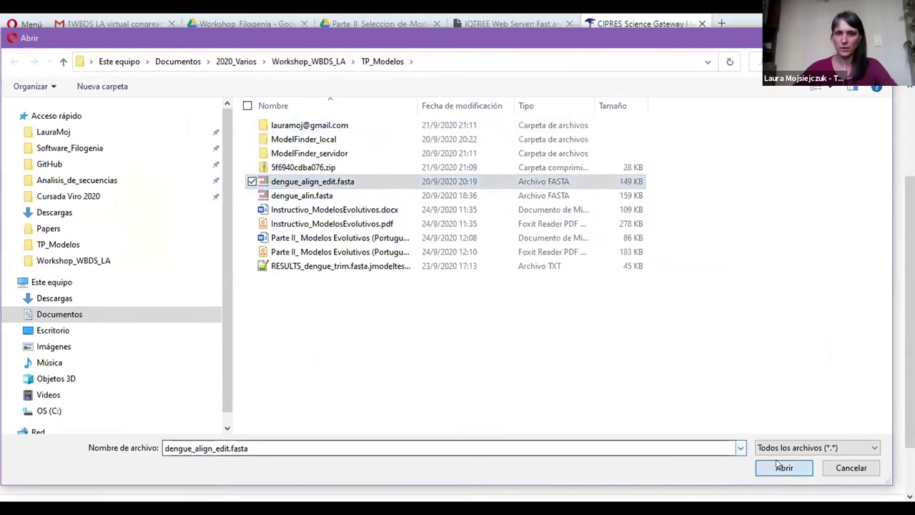
- Save the dengue_align_edit.fasta upload and start a new task in the test folder
{"action": "left_click", "coordinate": [325, 395]}
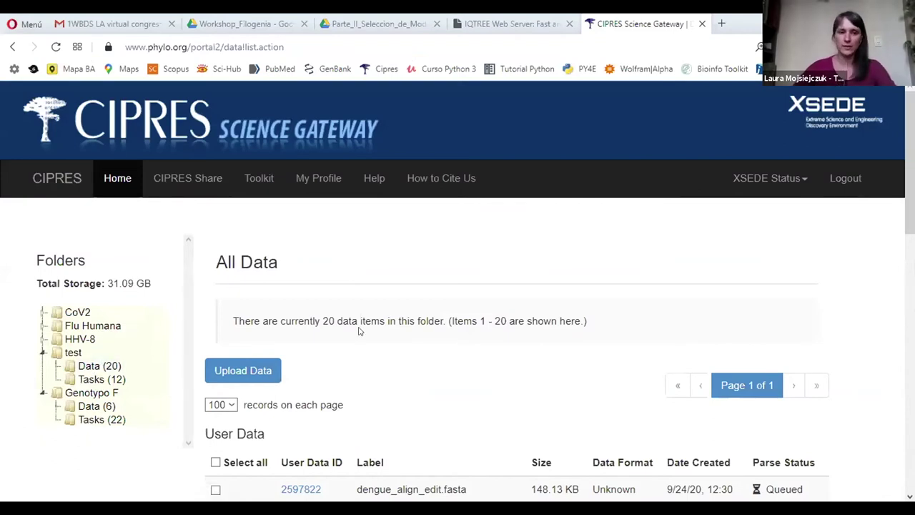
{"action": "scroll", "coordinate": [357, 327], "scroll_direction": "down", "scroll_amount": 2}
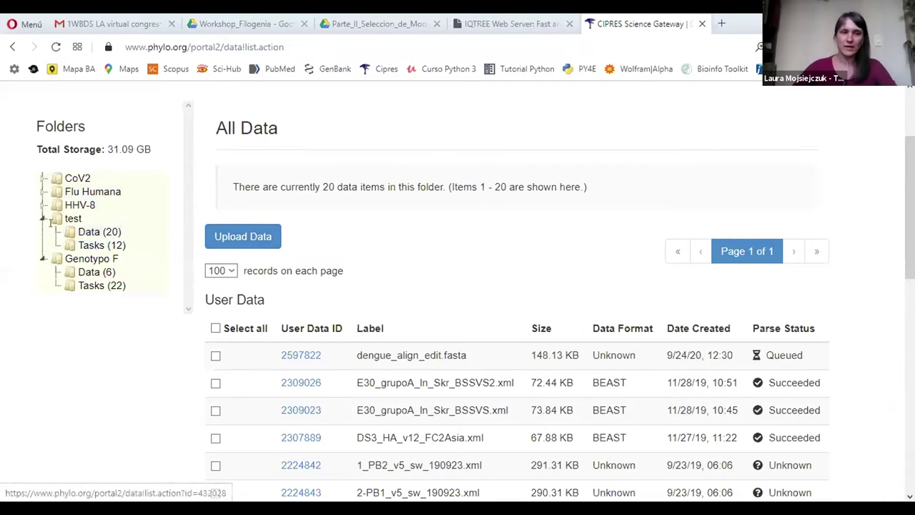
{"action": "left_click", "coordinate": [120, 246]}
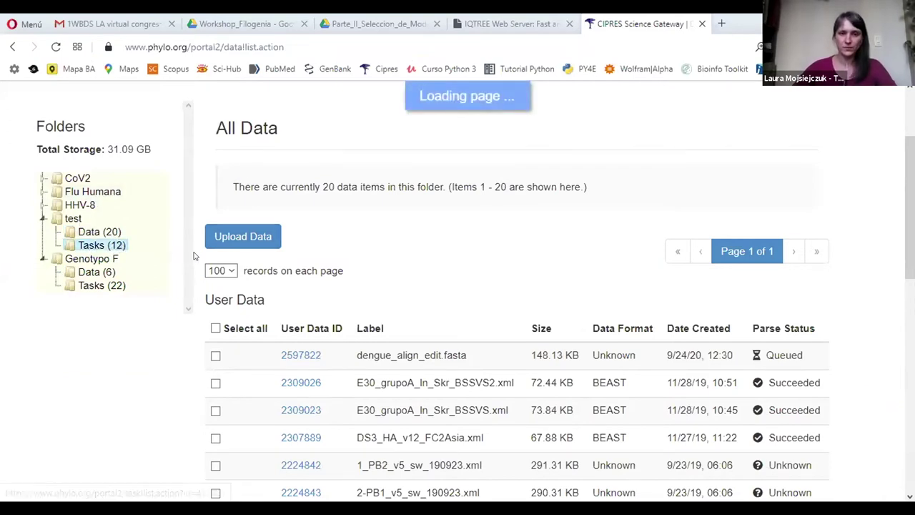
{"action": "scroll", "coordinate": [386, 264], "scroll_direction": "down", "scroll_amount": 1}
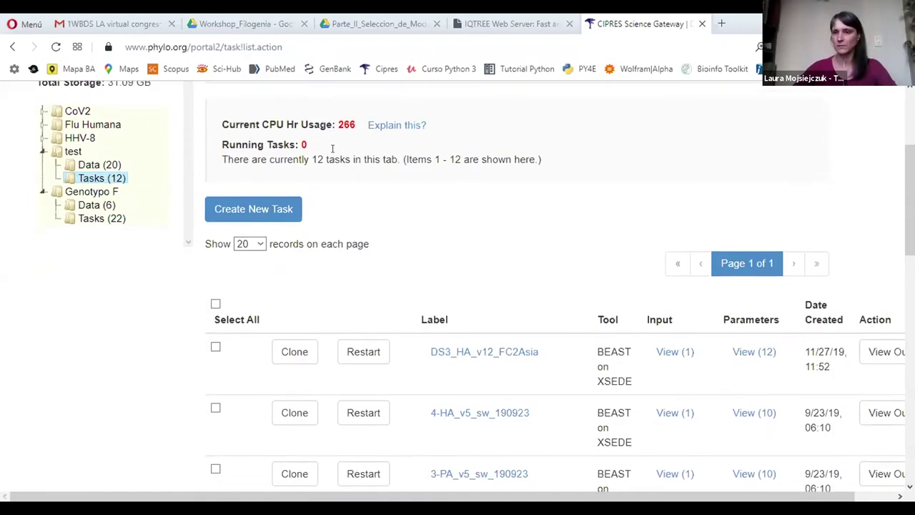
{"action": "left_click", "coordinate": [278, 211]}
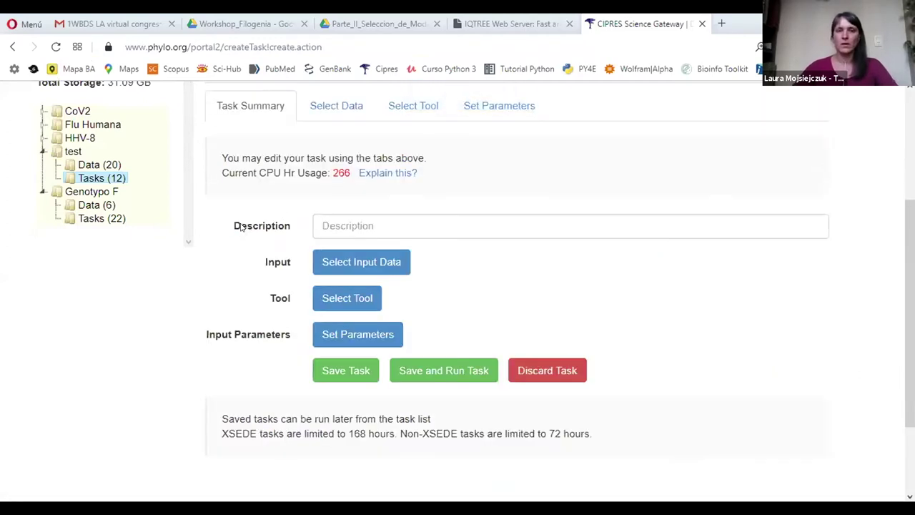
{"action": "scroll", "coordinate": [241, 231], "scroll_direction": "up", "scroll_amount": 1}
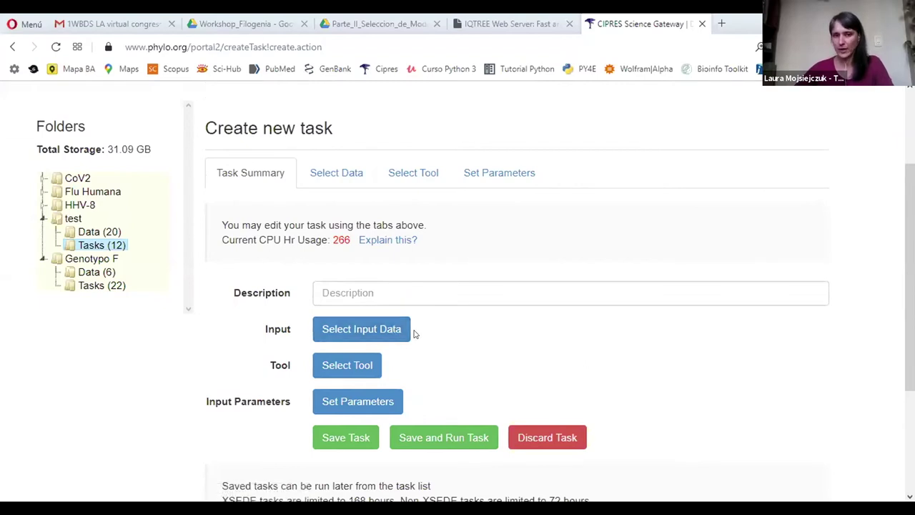
- Set dengue_align_edit.fasta as the input data of the new task
{"action": "left_click", "coordinate": [386, 331]}
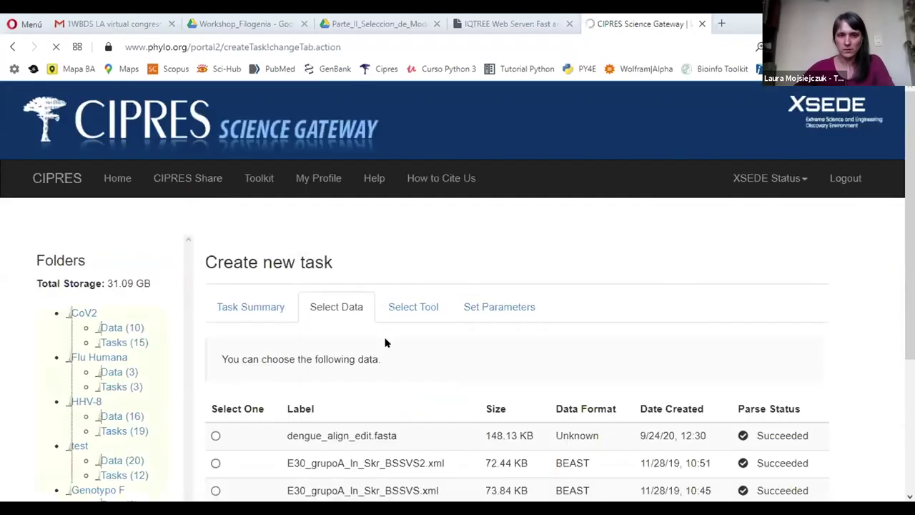
{"action": "scroll", "coordinate": [421, 327], "scroll_direction": "down", "scroll_amount": 1}
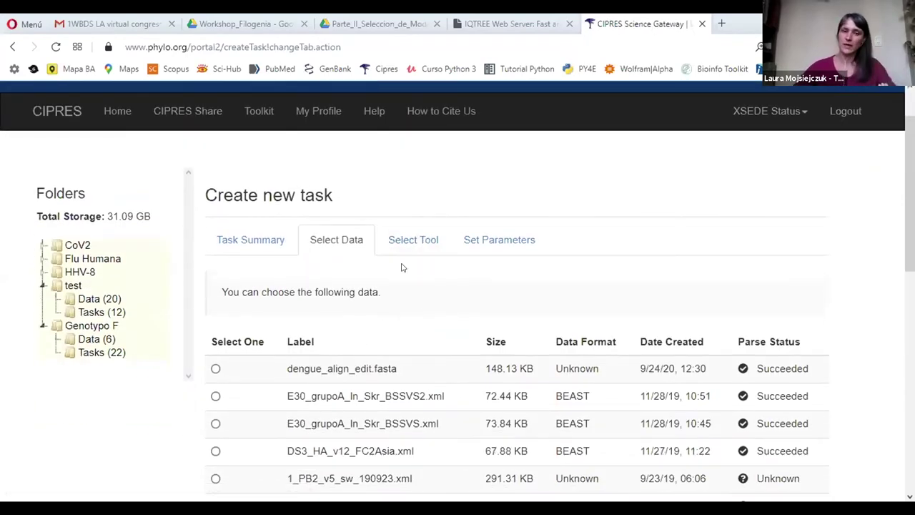
{"action": "scroll", "coordinate": [407, 265], "scroll_direction": "down", "scroll_amount": 1}
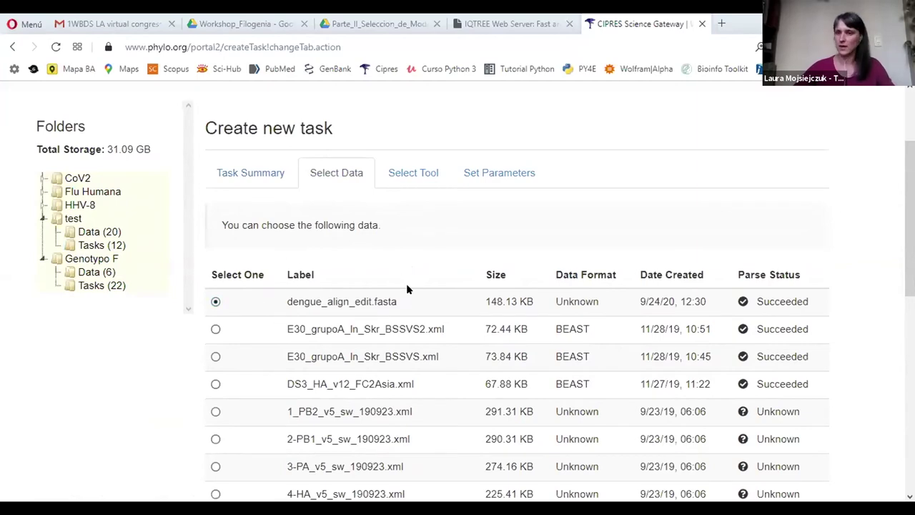
{"action": "scroll", "coordinate": [422, 290], "scroll_direction": "down", "scroll_amount": 4}
{"action": "scroll", "coordinate": [423, 290], "scroll_direction": "up", "scroll_amount": 4}
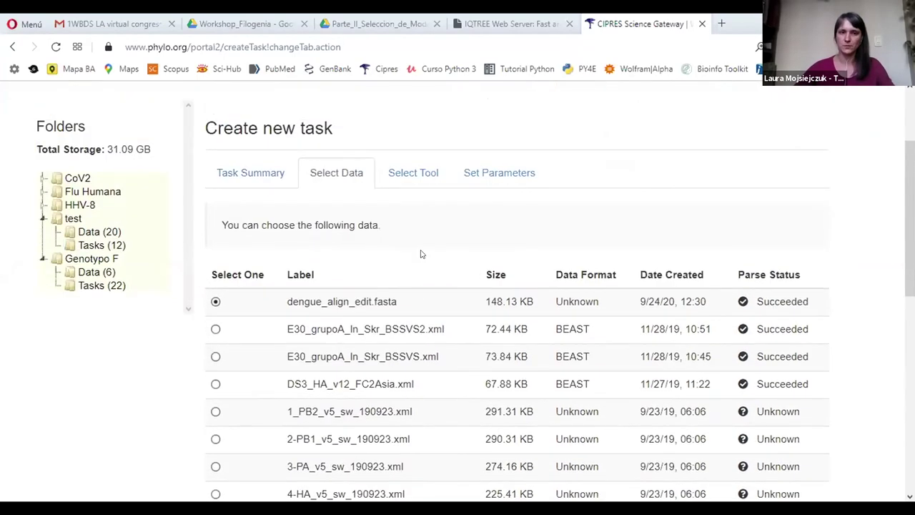
{"action": "scroll", "coordinate": [421, 254], "scroll_direction": "down", "scroll_amount": 7}
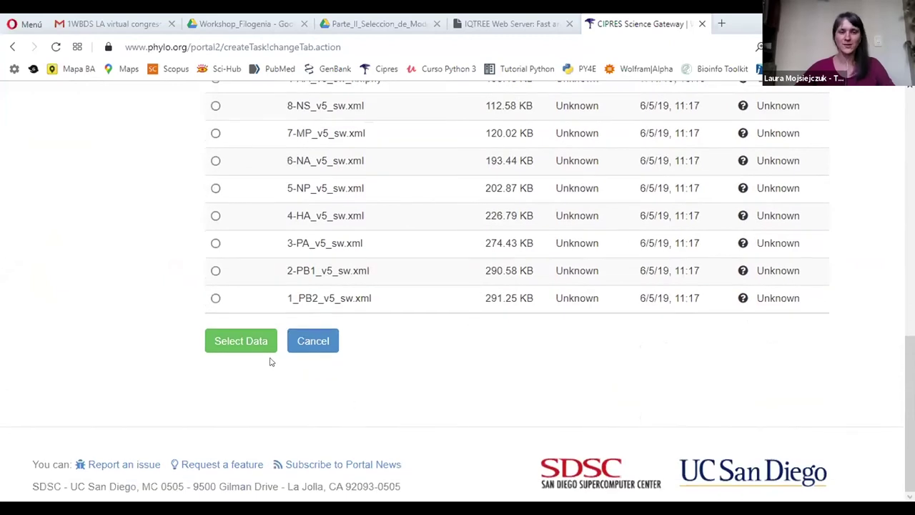
{"action": "left_click", "coordinate": [256, 344]}
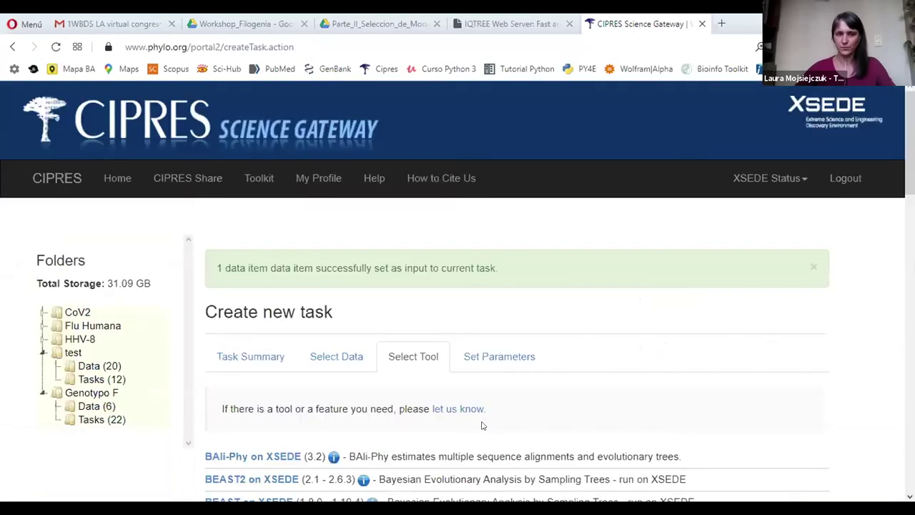
- Choose IQ-Tree on XSEDE as the tool for the task
{"action": "scroll", "coordinate": [481, 425], "scroll_direction": "down", "scroll_amount": 3}
{"action": "left_click", "coordinate": [234, 139]}
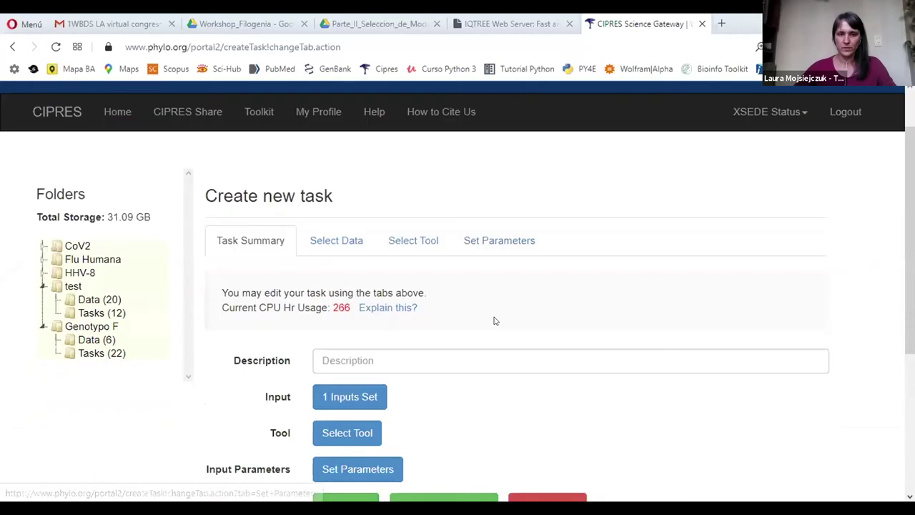
{"action": "scroll", "coordinate": [493, 321], "scroll_direction": "down", "scroll_amount": 2}
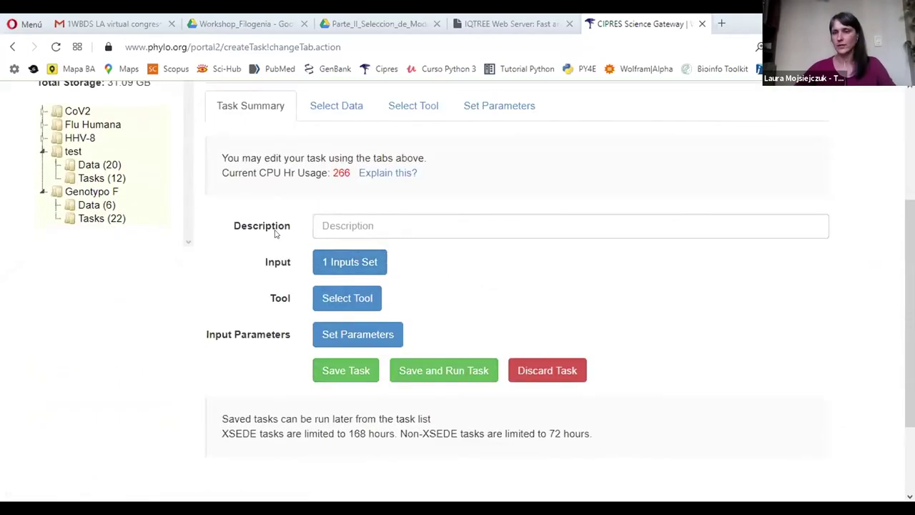
{"action": "left_click", "coordinate": [347, 301]}
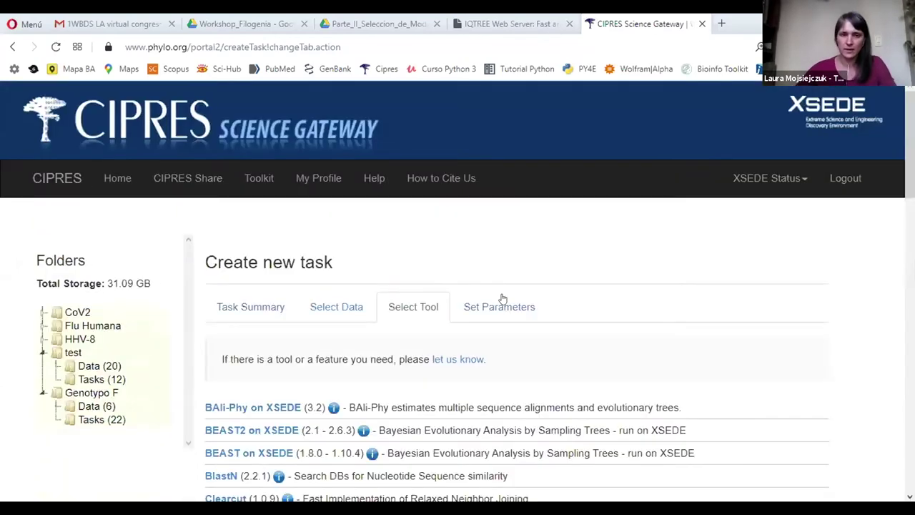
{"action": "scroll", "coordinate": [549, 266], "scroll_direction": "down", "scroll_amount": 1}
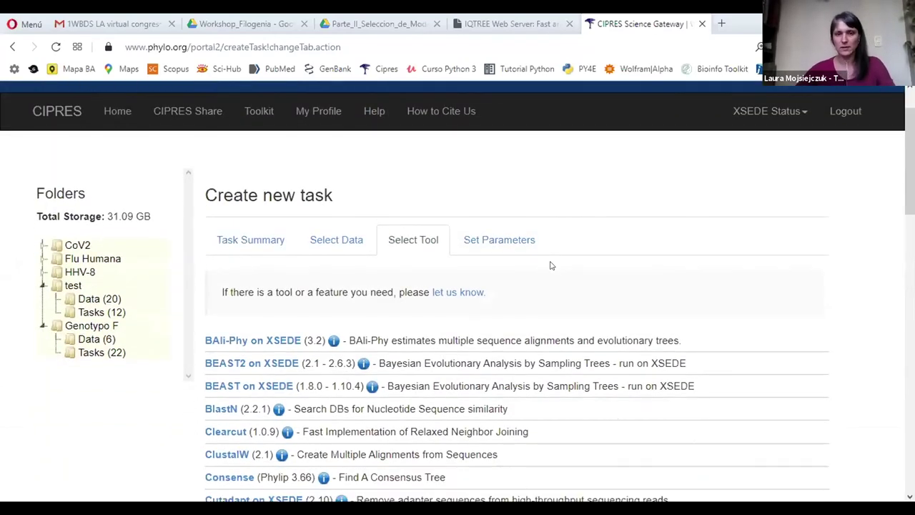
{"action": "scroll", "coordinate": [565, 315], "scroll_direction": "down", "scroll_amount": 5}
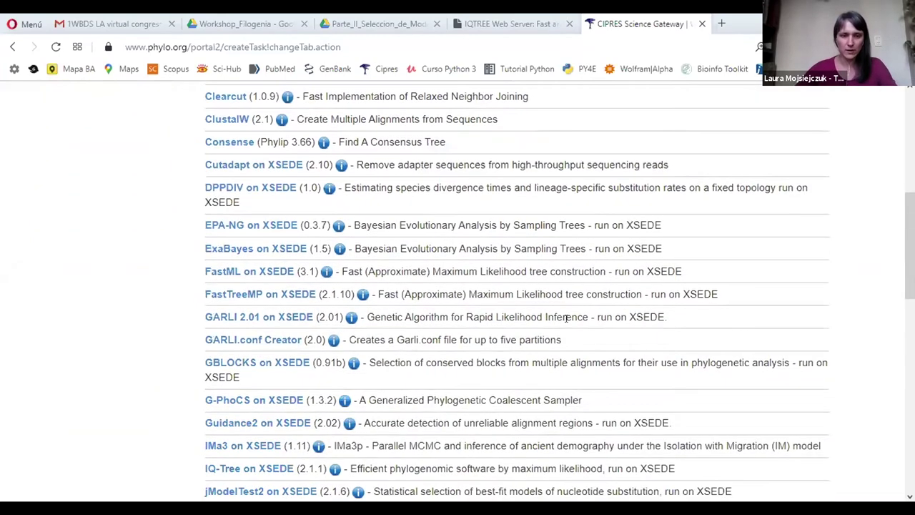
{"action": "scroll", "coordinate": [568, 307], "scroll_direction": "down", "scroll_amount": 4}
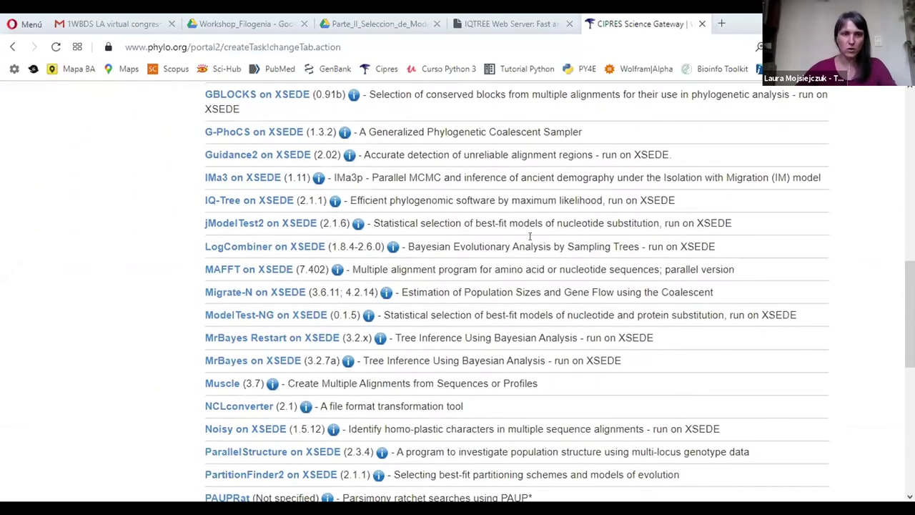
{"action": "left_click", "coordinate": [255, 201]}
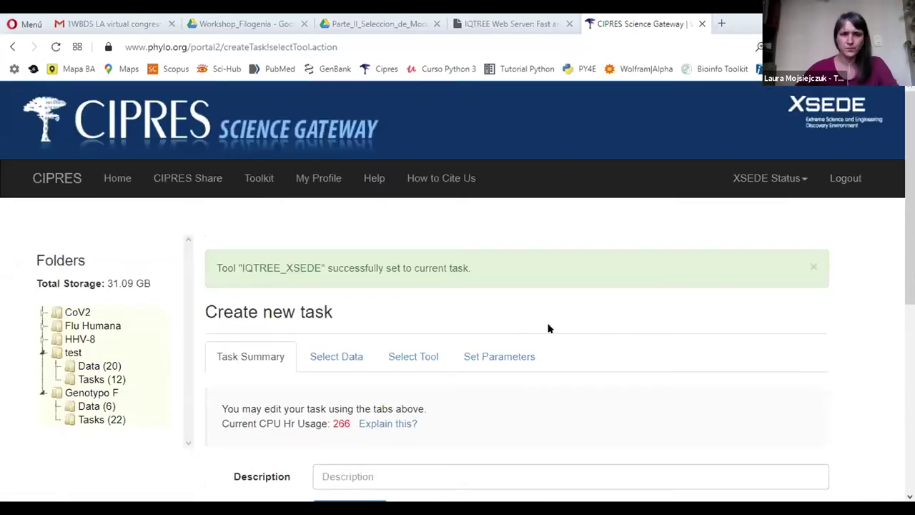
- Open the IQ-Tree parameters of the task and examine the simple parameters, especially the maximum hours to run
{"action": "scroll", "coordinate": [558, 317], "scroll_direction": "down", "scroll_amount": 3}
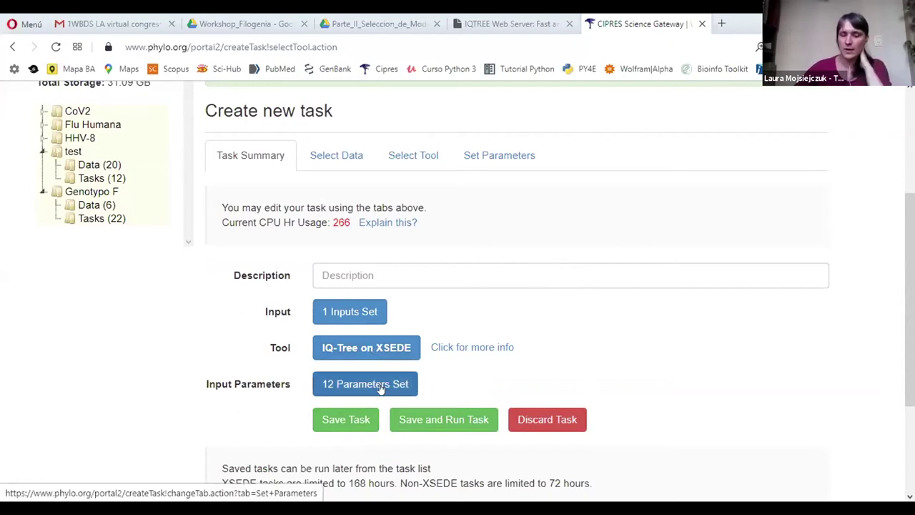
{"action": "left_click", "coordinate": [490, 154]}
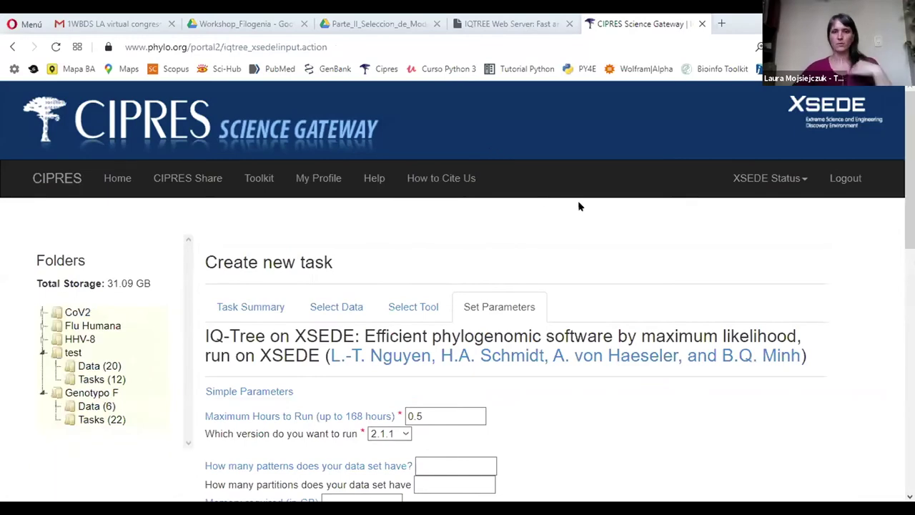
{"action": "scroll", "coordinate": [596, 191], "scroll_direction": "down", "scroll_amount": 1}
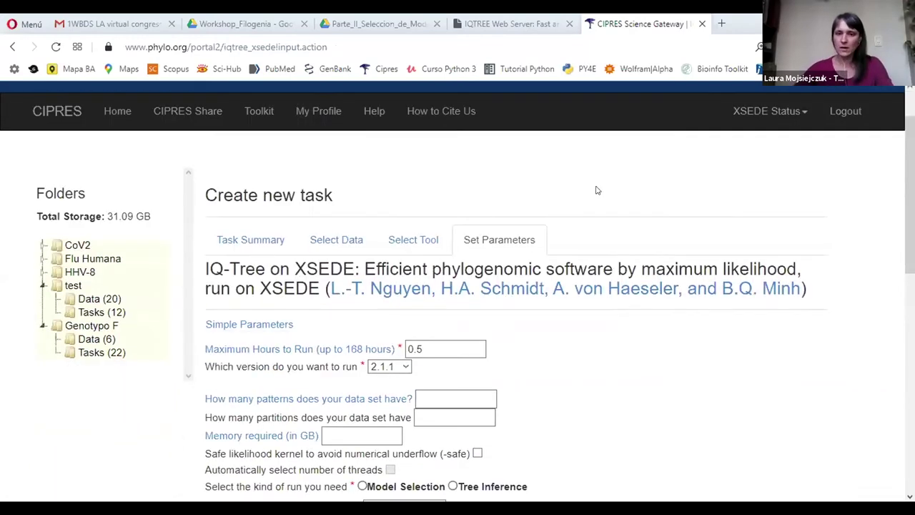
{"action": "scroll", "coordinate": [597, 190], "scroll_direction": "down", "scroll_amount": 1}
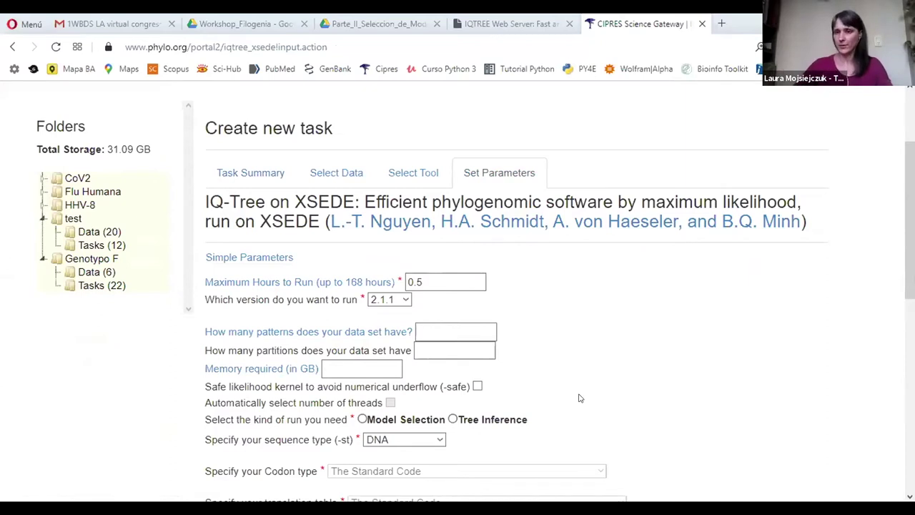
{"action": "scroll", "coordinate": [612, 393], "scroll_direction": "down", "scroll_amount": 2}
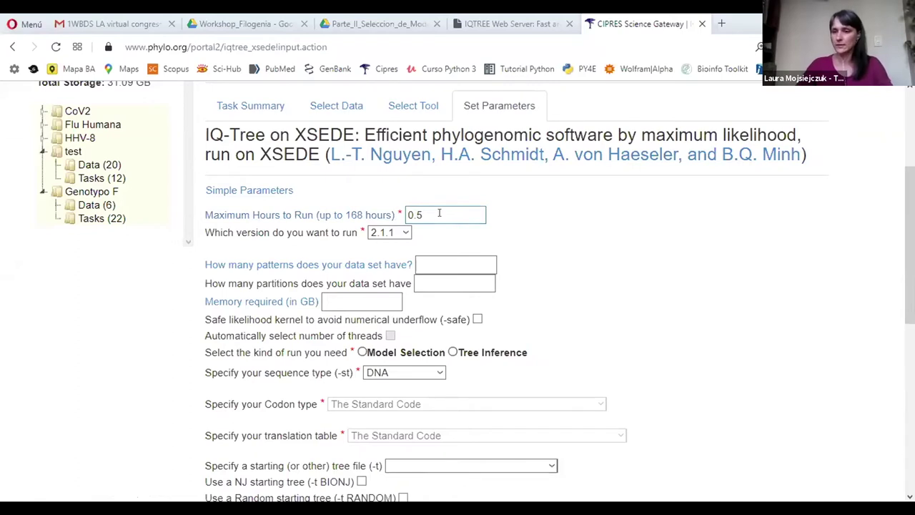
{"action": "left_click_drag", "start_coordinate": [438, 213], "coordinate": [404, 214]}
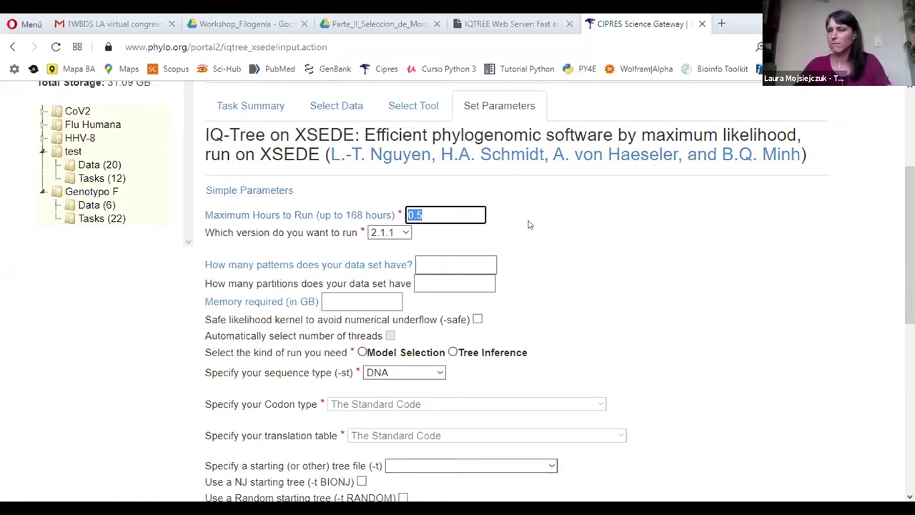
{"action": "left_click", "coordinate": [459, 216]}
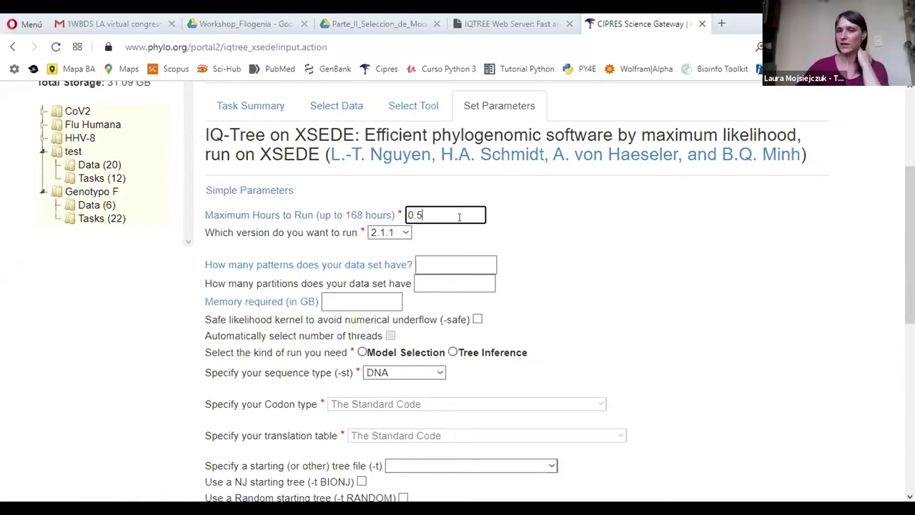
{"action": "left_click_drag", "start_coordinate": [459, 217], "coordinate": [397, 204]}
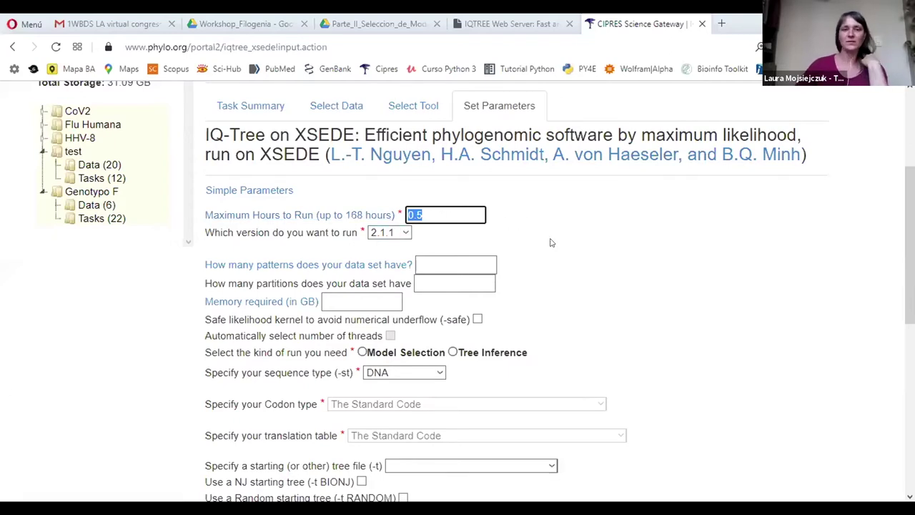
{"action": "scroll", "coordinate": [566, 250], "scroll_direction": "down", "scroll_amount": 1}
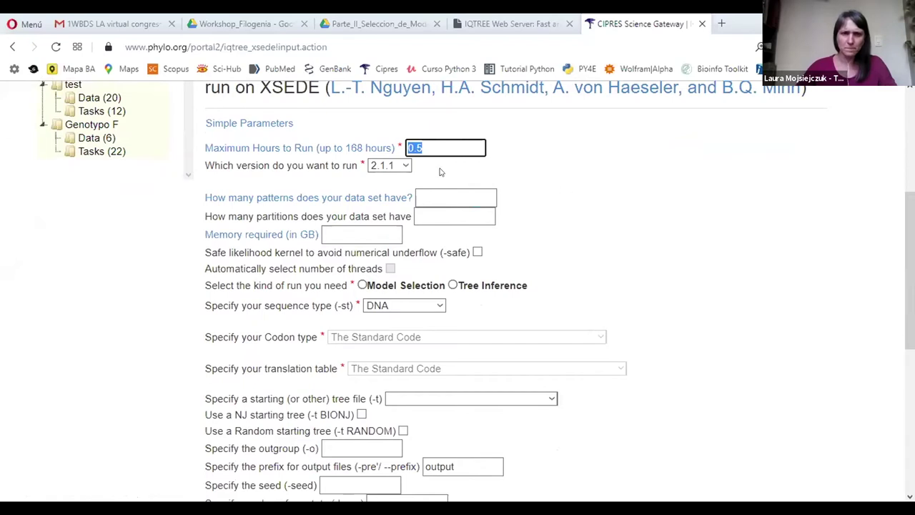
- Set the IQ-Tree version to run to 1.6.10
{"action": "left_click", "coordinate": [405, 166]}
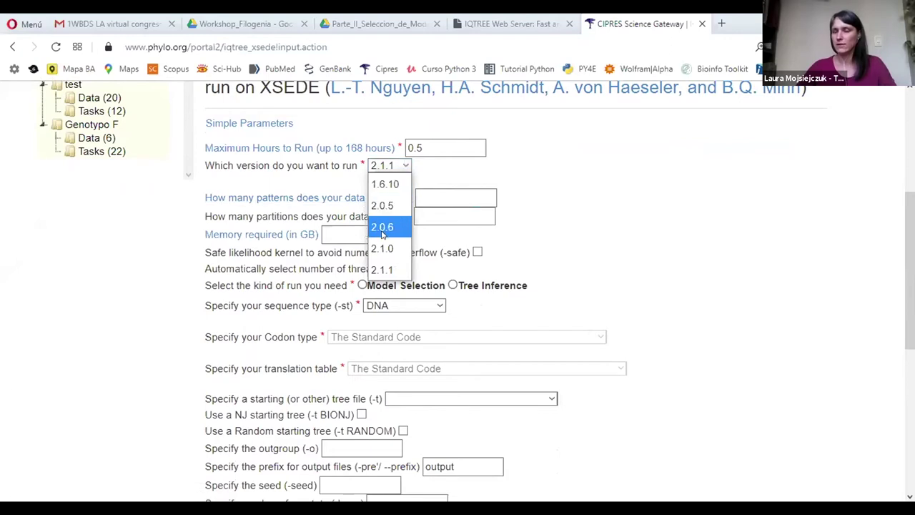
{"action": "left_click", "coordinate": [394, 185]}
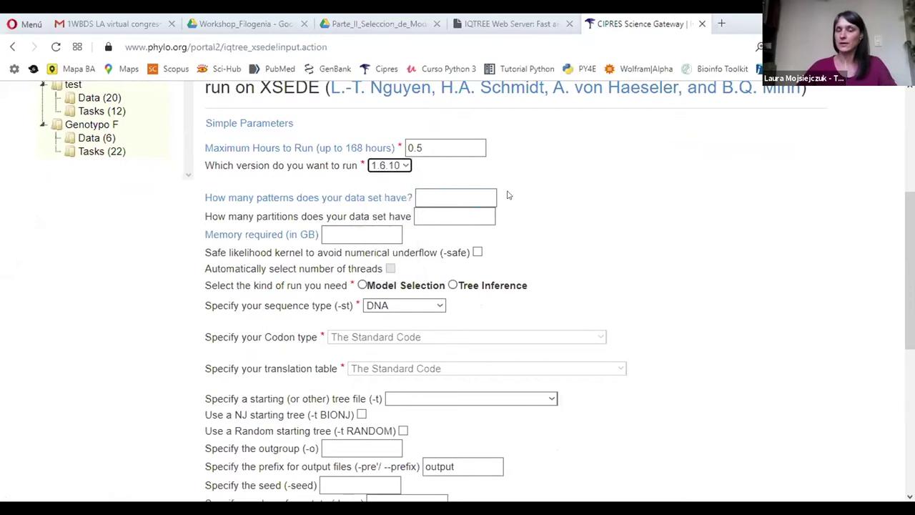
{"action": "scroll", "coordinate": [592, 185], "scroll_direction": "down", "scroll_amount": 1}
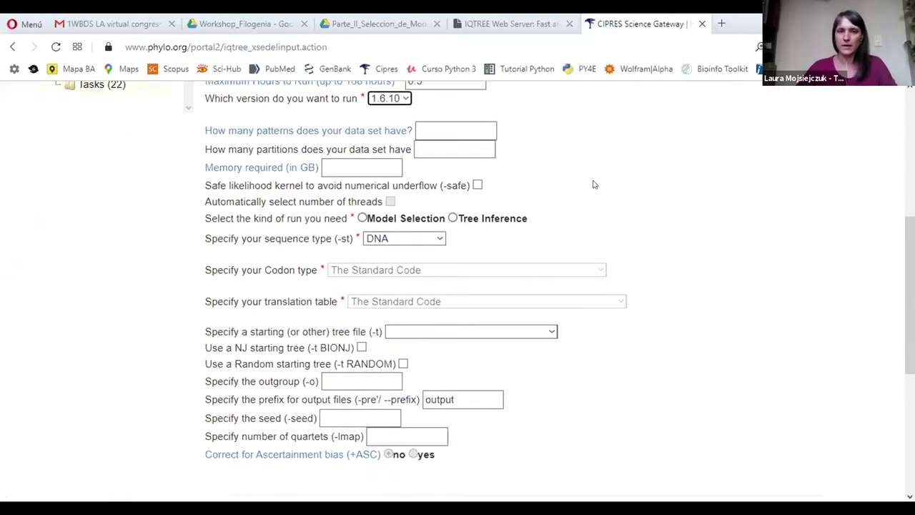
{"action": "left_click", "coordinate": [592, 184]}
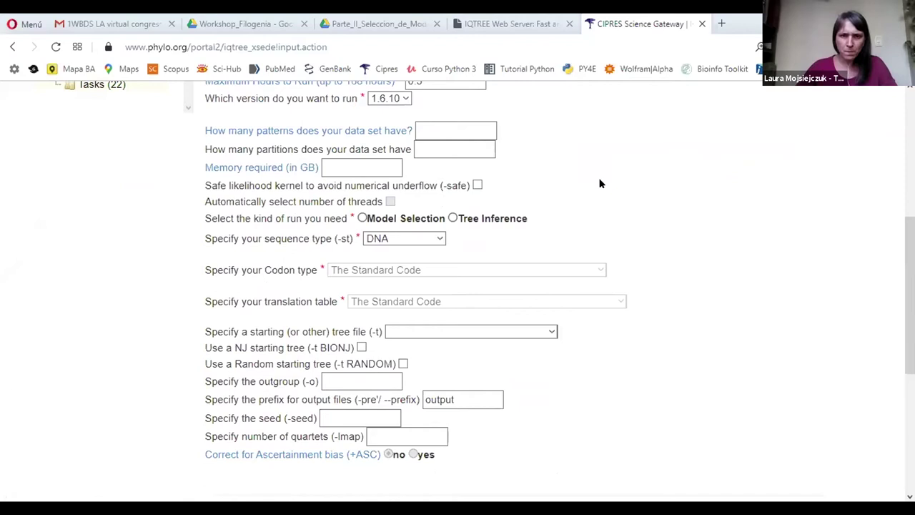
- Set the kind of run to Model Selection and review the remaining simple parameters
{"action": "scroll", "coordinate": [601, 183], "scroll_direction": "up", "scroll_amount": 2}
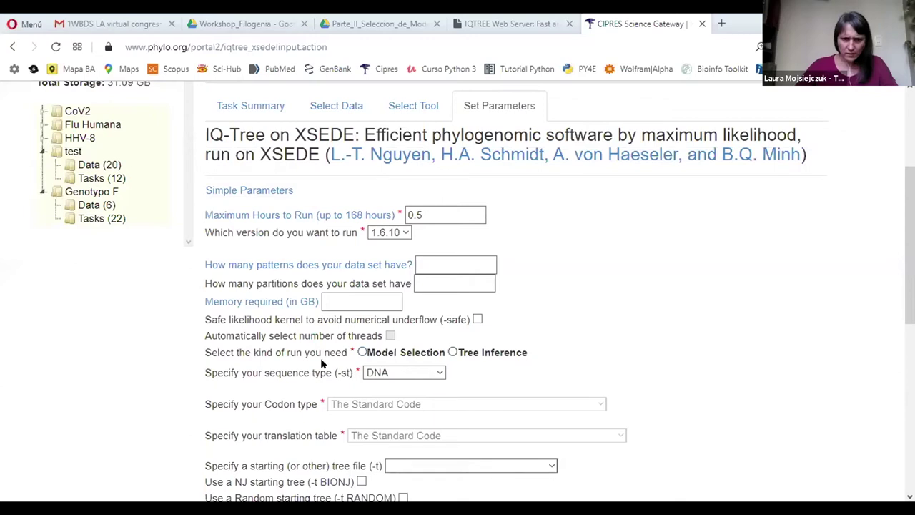
{"action": "left_click", "coordinate": [362, 353]}
{"action": "scroll", "coordinate": [649, 303], "scroll_direction": "down", "scroll_amount": 1}
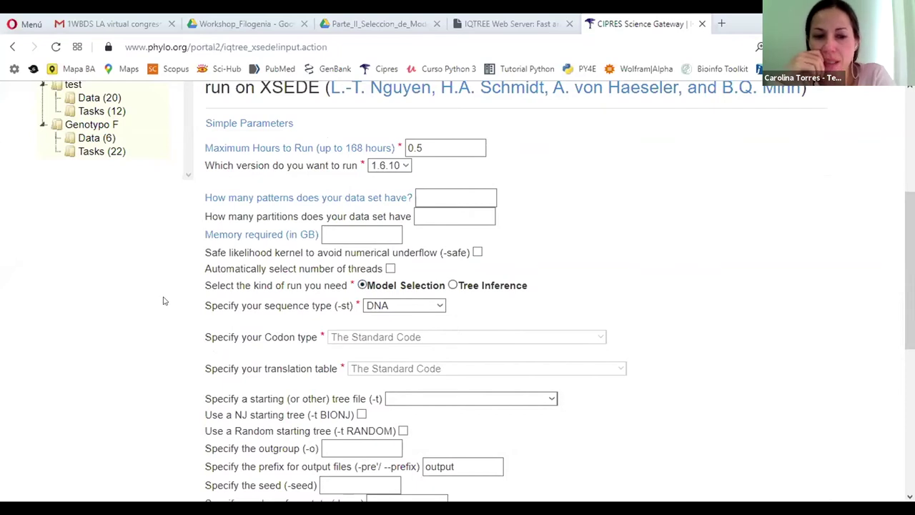
{"action": "scroll", "coordinate": [163, 301], "scroll_direction": "down", "scroll_amount": 1}
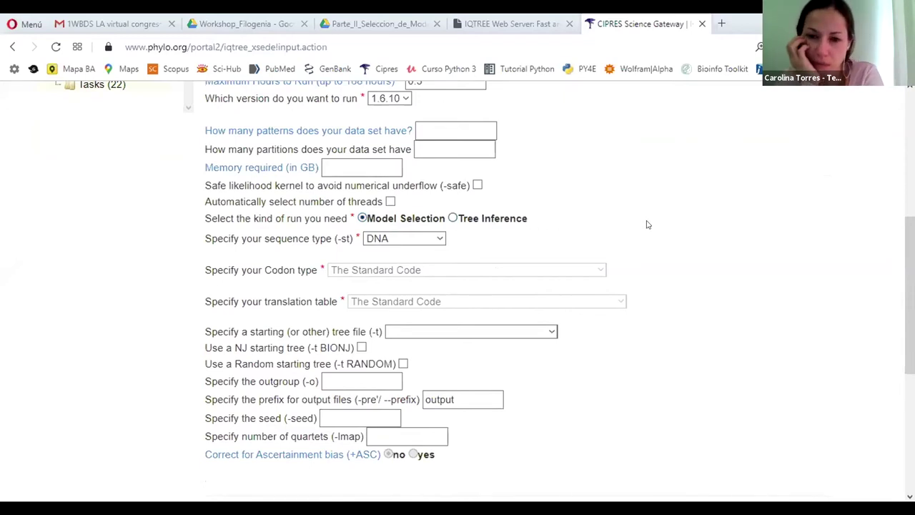
- Expand the advanced parameters of the IQ-Tree task and go past the partition options to the automatic model selection settings
{"action": "scroll", "coordinate": [639, 188], "scroll_direction": "down", "scroll_amount": 2}
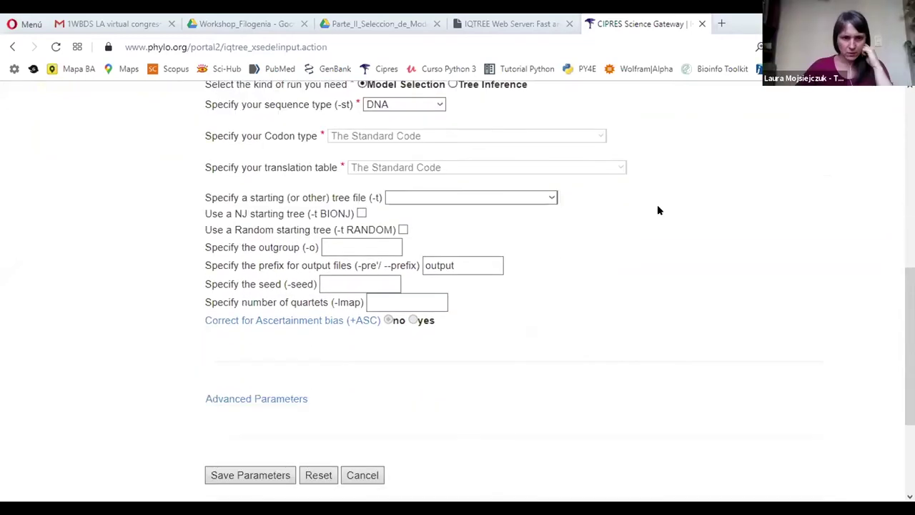
{"action": "left_click", "coordinate": [253, 399]}
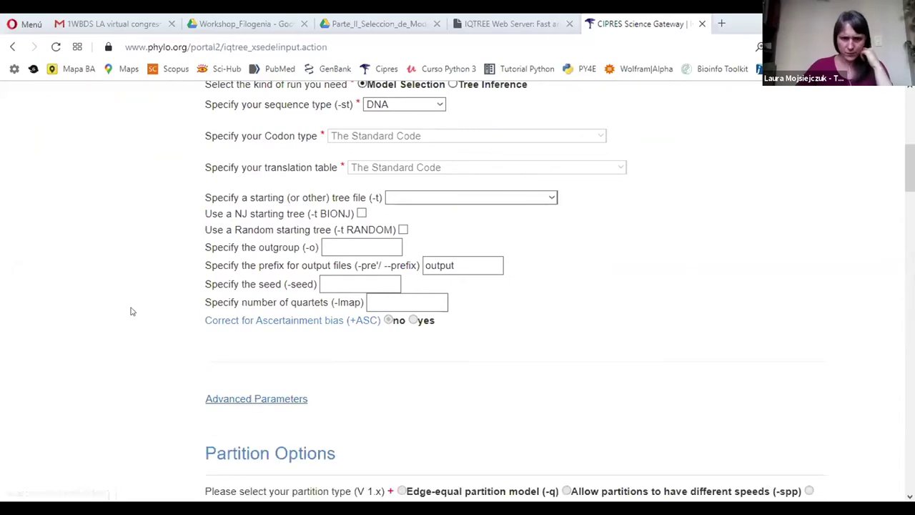
{"action": "scroll", "coordinate": [132, 309], "scroll_direction": "down", "scroll_amount": 3}
{"action": "scroll", "coordinate": [136, 307], "scroll_direction": "down", "scroll_amount": 1}
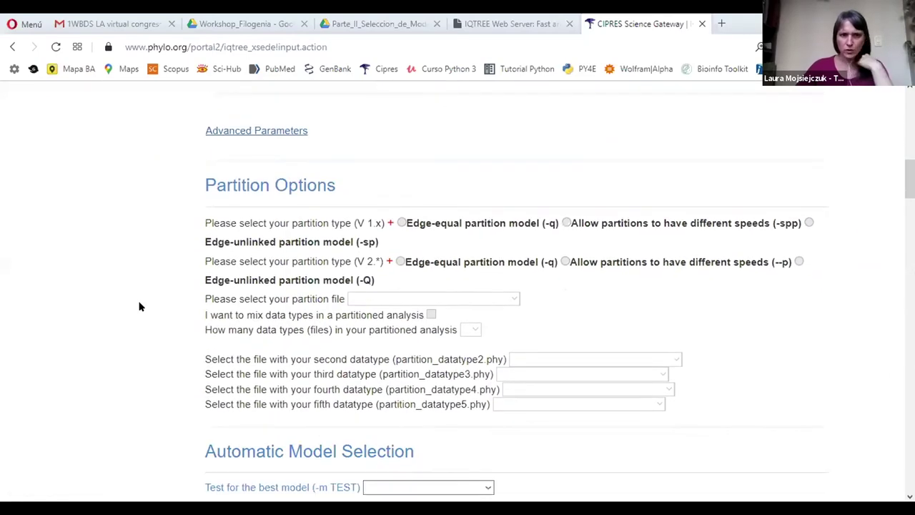
{"action": "scroll", "coordinate": [140, 306], "scroll_direction": "down", "scroll_amount": 1}
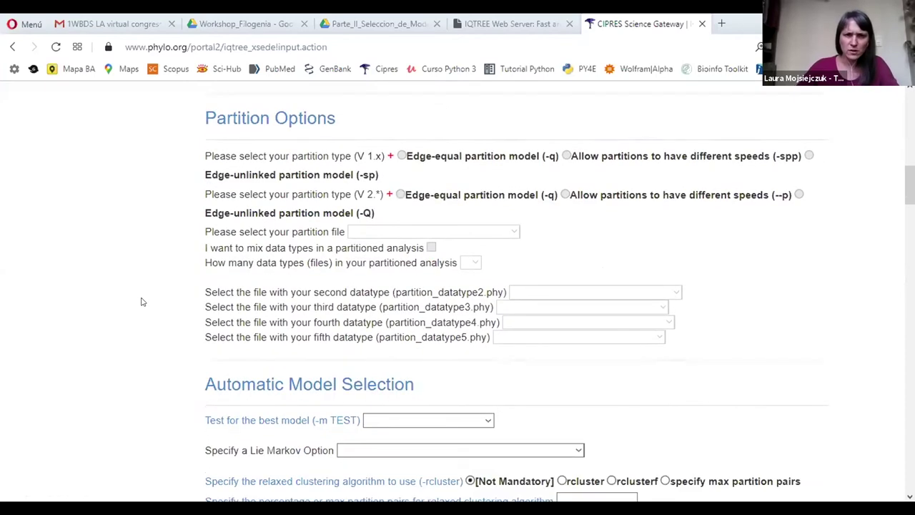
{"action": "scroll", "coordinate": [142, 302], "scroll_direction": "down", "scroll_amount": 2}
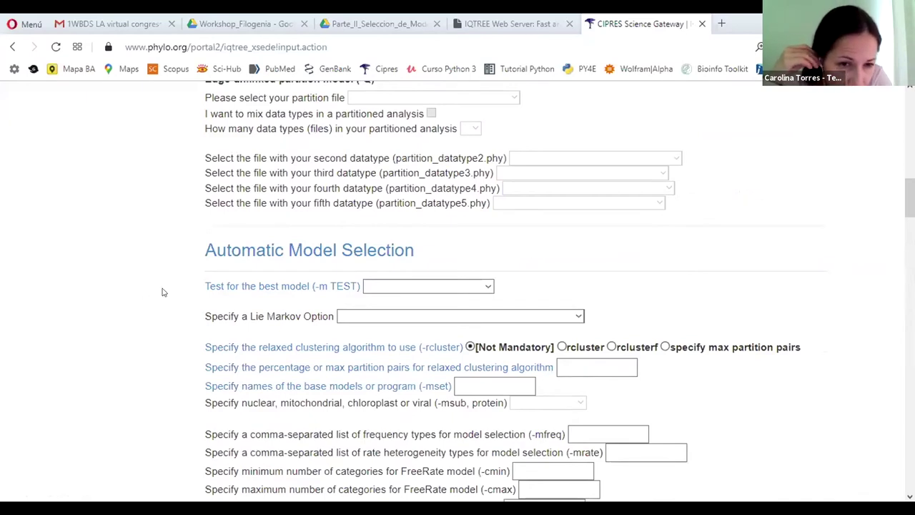
- Review the options for testing the best model (-m TEST) and set it to TESTNEWONLY
{"action": "left_click", "coordinate": [486, 287]}
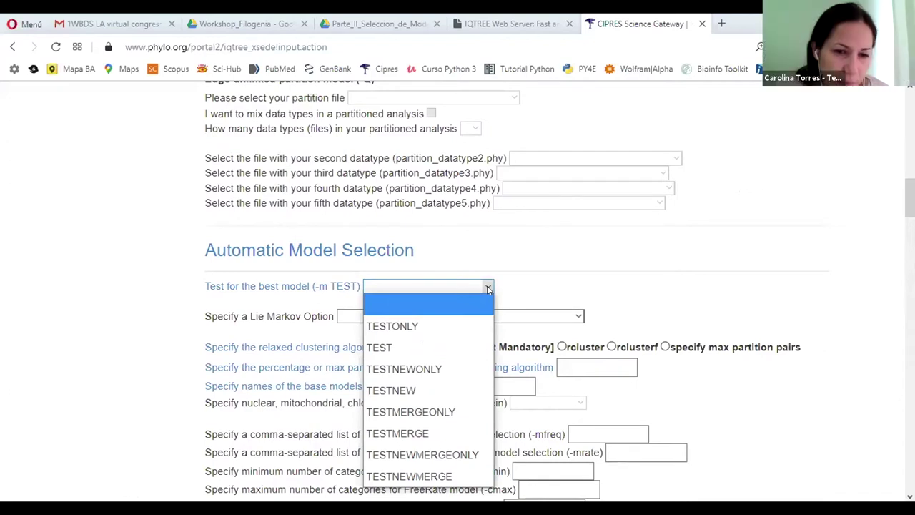
{"action": "left_click", "coordinate": [488, 288]}
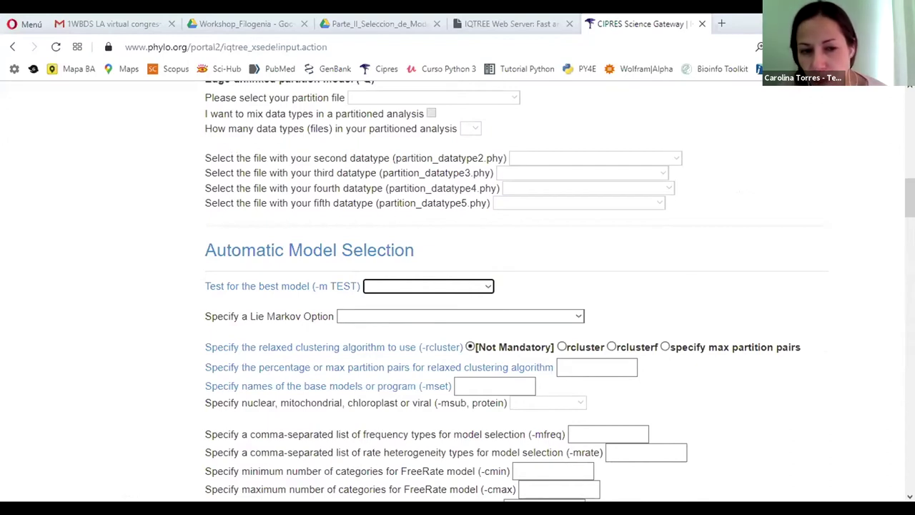
{"action": "left_click", "coordinate": [488, 287]}
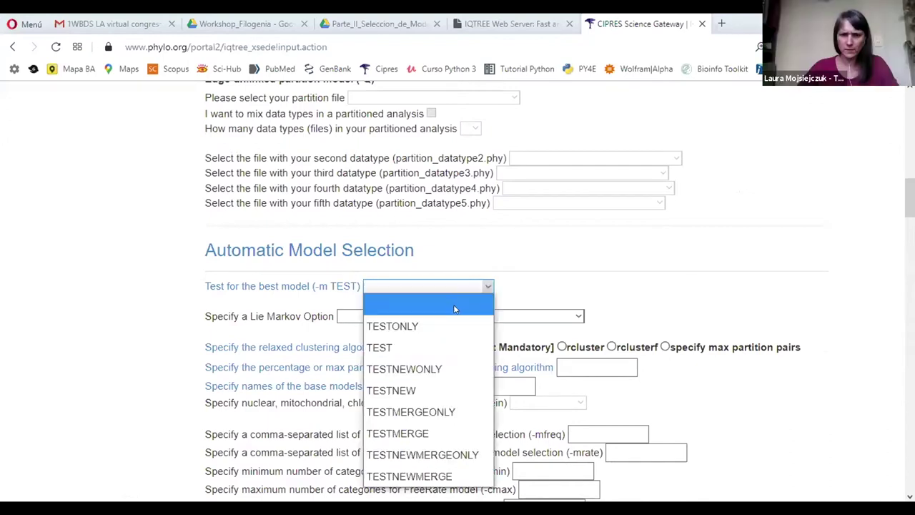
{"action": "left_click", "coordinate": [490, 287]}
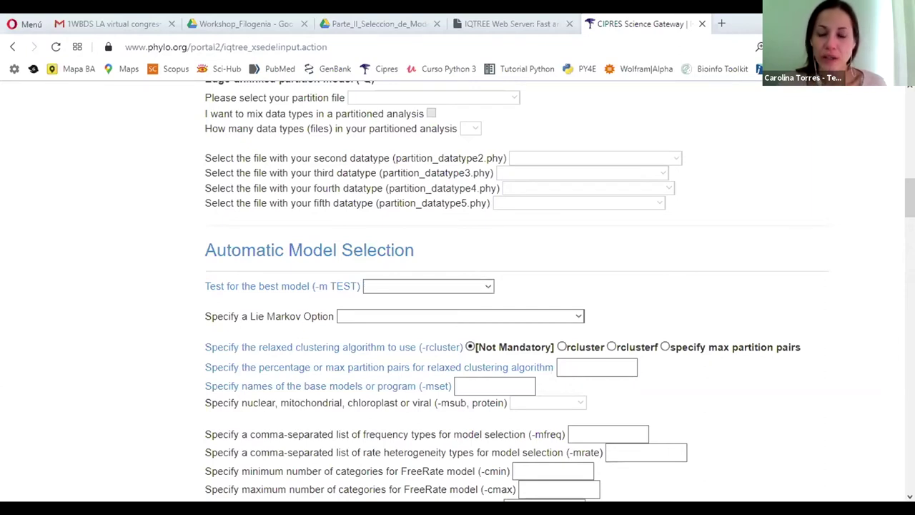
{"action": "key", "text": "Tab"}
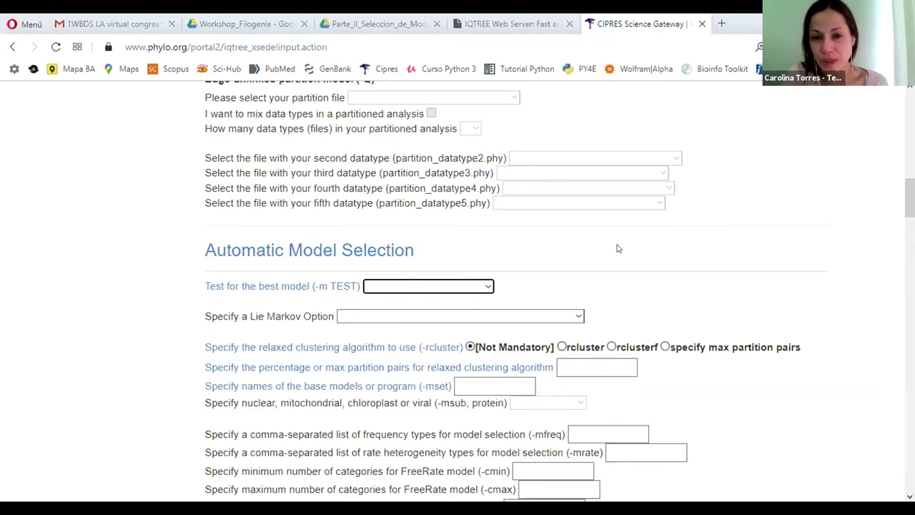
{"action": "left_click", "coordinate": [489, 287]}
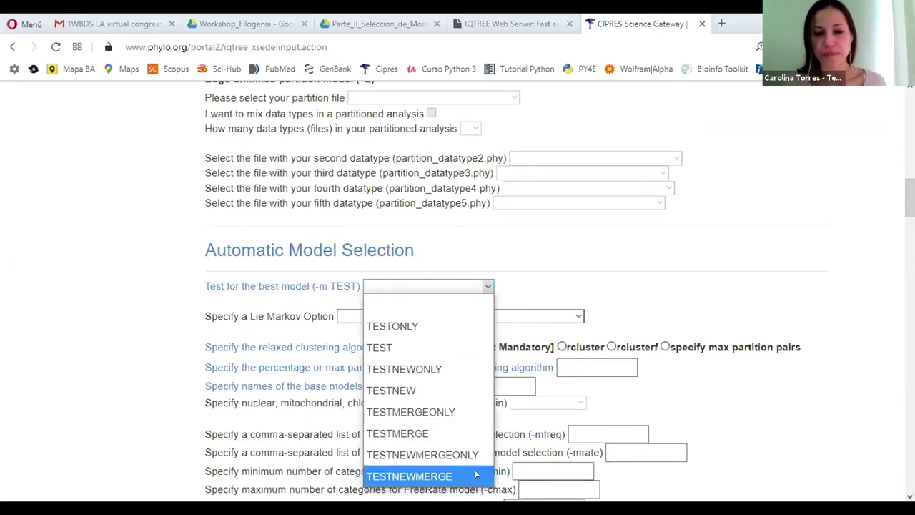
{"action": "left_click", "coordinate": [443, 369]}
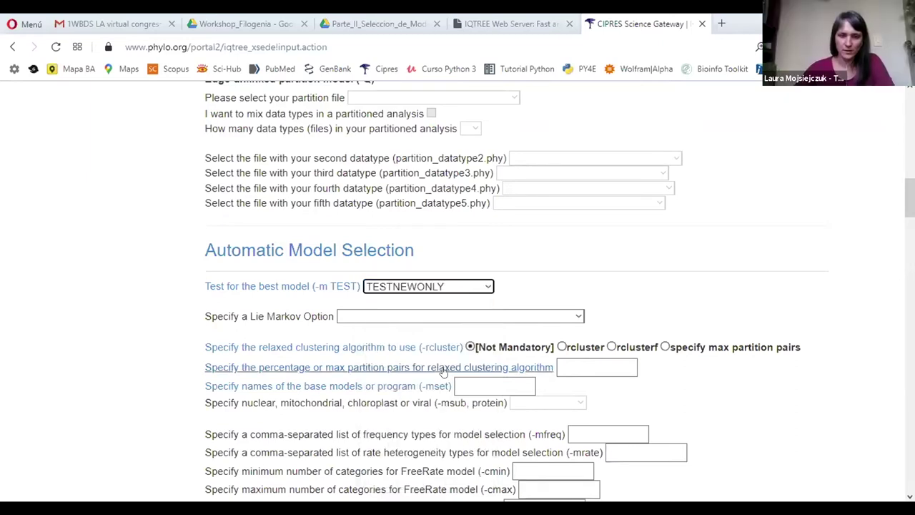
- Review the remaining advanced parameters, from model selection to the miscellaneous options, and try to save the task parameters
{"action": "scroll", "coordinate": [556, 275], "scroll_direction": "down", "scroll_amount": 1}
{"action": "scroll", "coordinate": [561, 280], "scroll_direction": "down", "scroll_amount": 3}
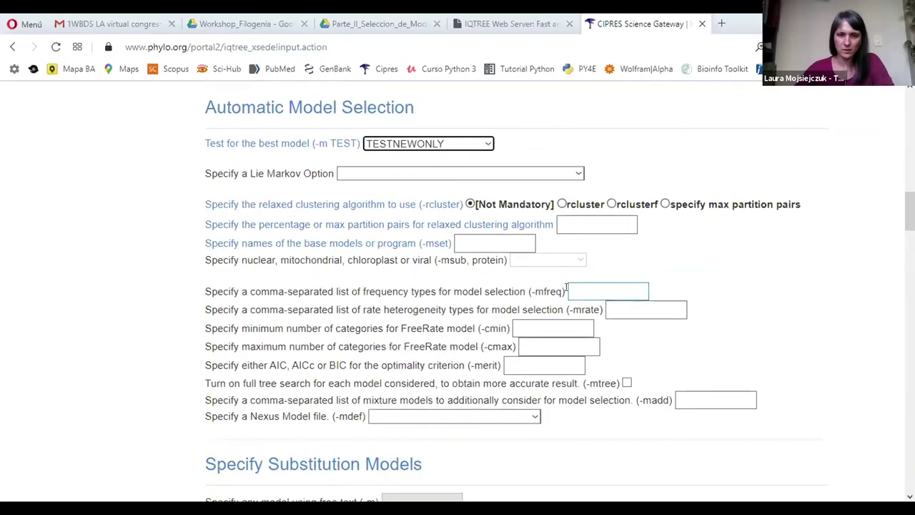
{"action": "scroll", "coordinate": [569, 294], "scroll_direction": "up", "scroll_amount": 4}
{"action": "scroll", "coordinate": [569, 295], "scroll_direction": "down", "scroll_amount": 13}
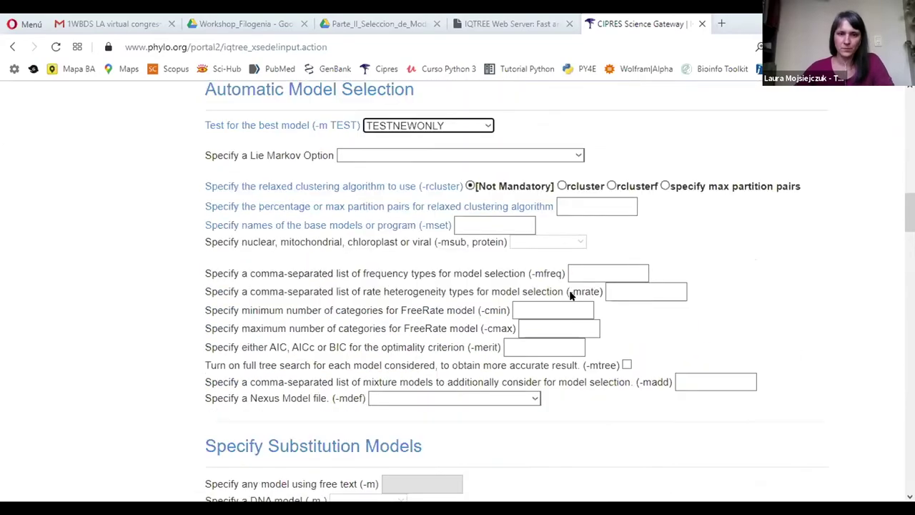
{"action": "scroll", "coordinate": [570, 296], "scroll_direction": "down", "scroll_amount": 7}
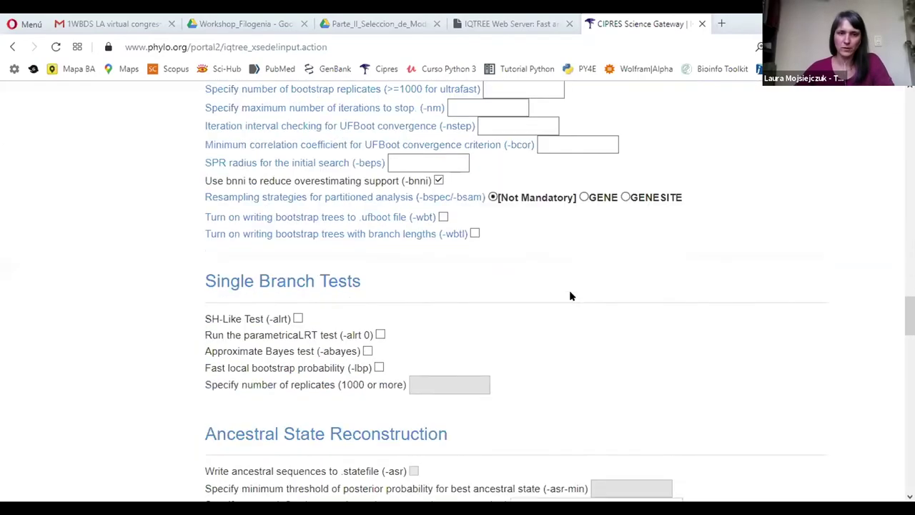
{"action": "scroll", "coordinate": [593, 321], "scroll_direction": "down", "scroll_amount": 8}
{"action": "scroll", "coordinate": [594, 322], "scroll_direction": "down", "scroll_amount": 10}
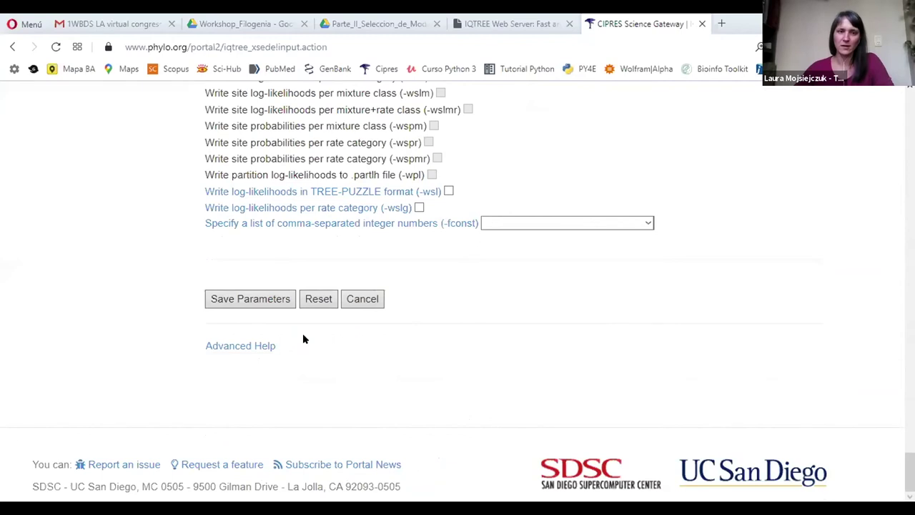
{"action": "left_click", "coordinate": [276, 302]}
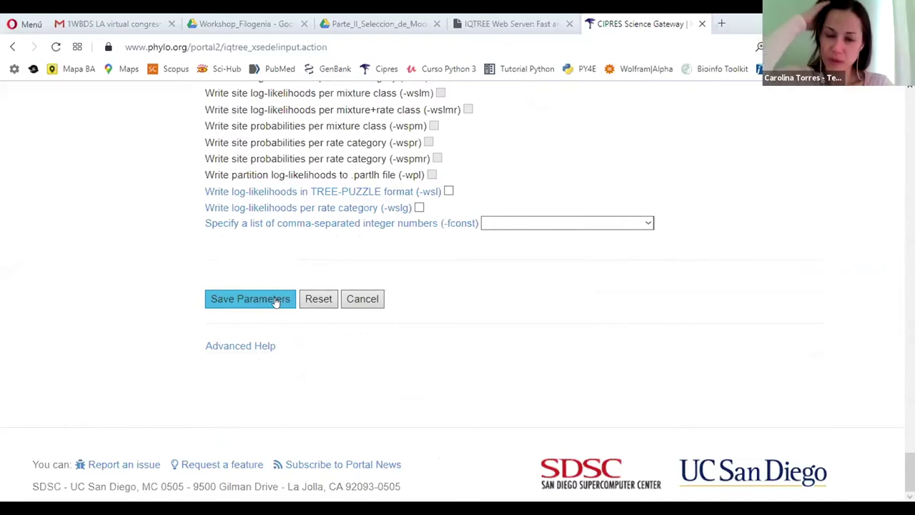
{"action": "left_click", "coordinate": [277, 301]}
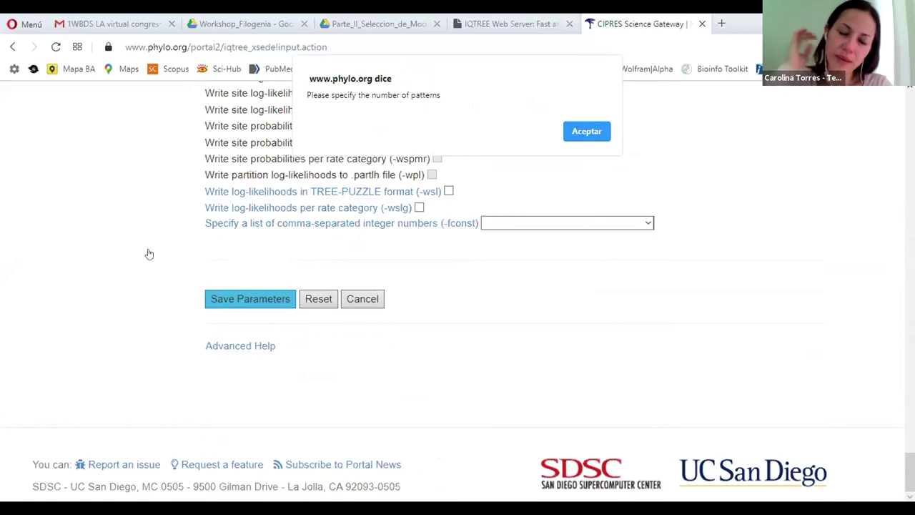
{"action": "left_click", "coordinate": [583, 133]}
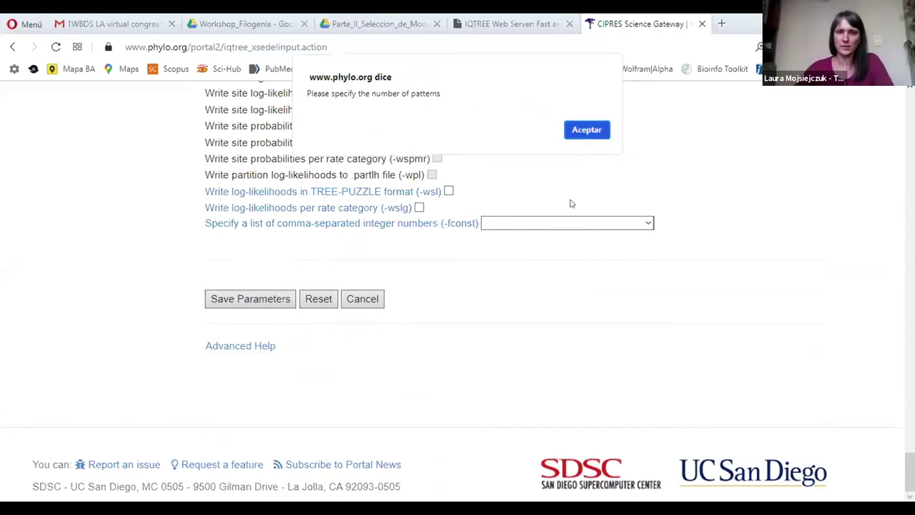
- Search the page for "patt" to find the data set's number of patterns and set it to 200
{"action": "scroll", "coordinate": [457, 319], "scroll_direction": "up", "scroll_amount": 3}
{"action": "scroll", "coordinate": [475, 322], "scroll_direction": "up", "scroll_amount": 1}
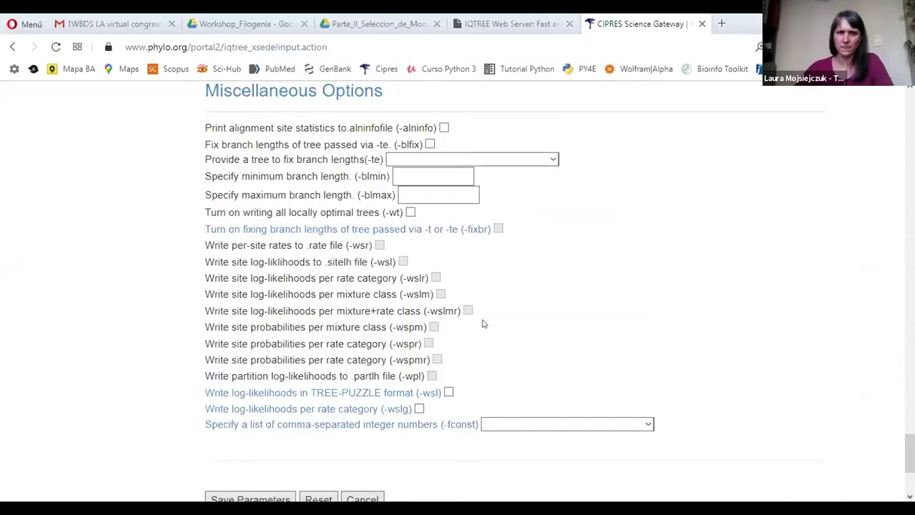
{"action": "key", "text": "ctrl+f"}
{"action": "type", "text": "np"}
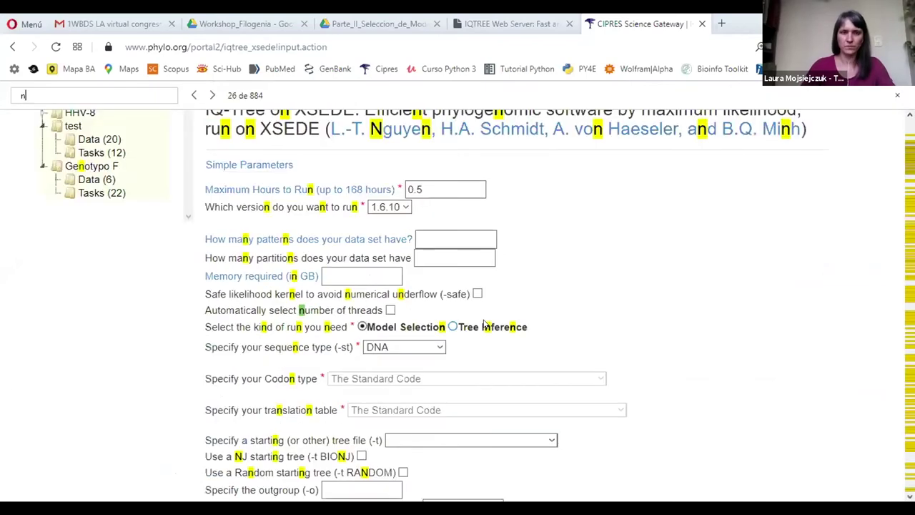
{"action": "key", "text": "BackSpace"}
{"action": "key", "text": "BackSpace"}
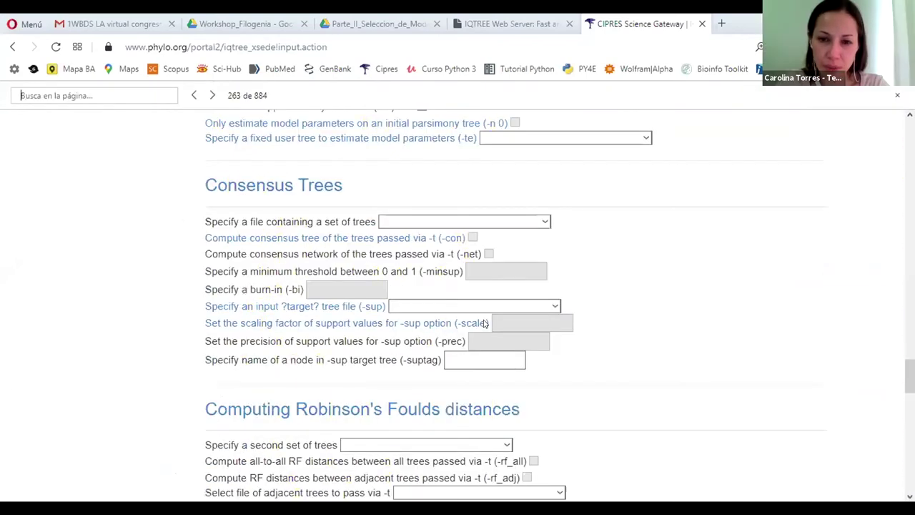
{"action": "type", "text": "patt"}
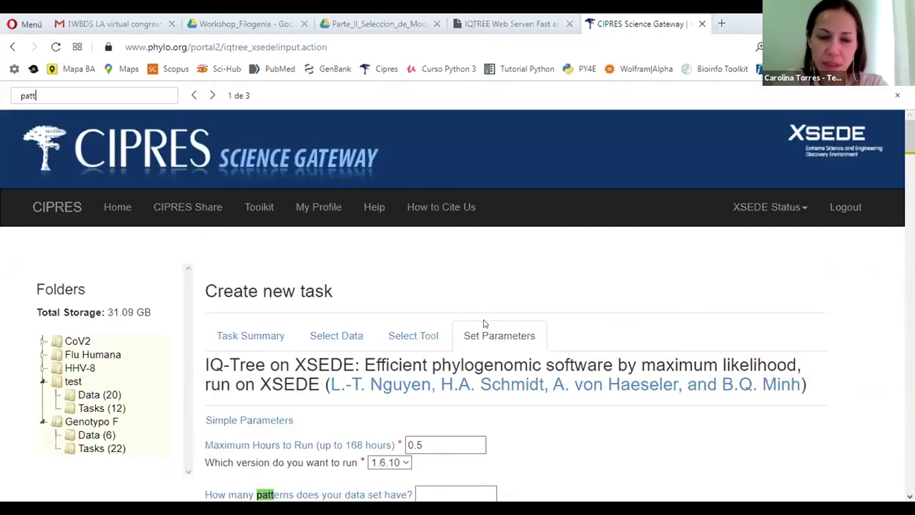
{"action": "scroll", "coordinate": [607, 402], "scroll_direction": "down", "scroll_amount": 2}
{"action": "left_click", "coordinate": [459, 359]}
{"action": "type", "text": "200"}
{"action": "left_click", "coordinate": [548, 371]}
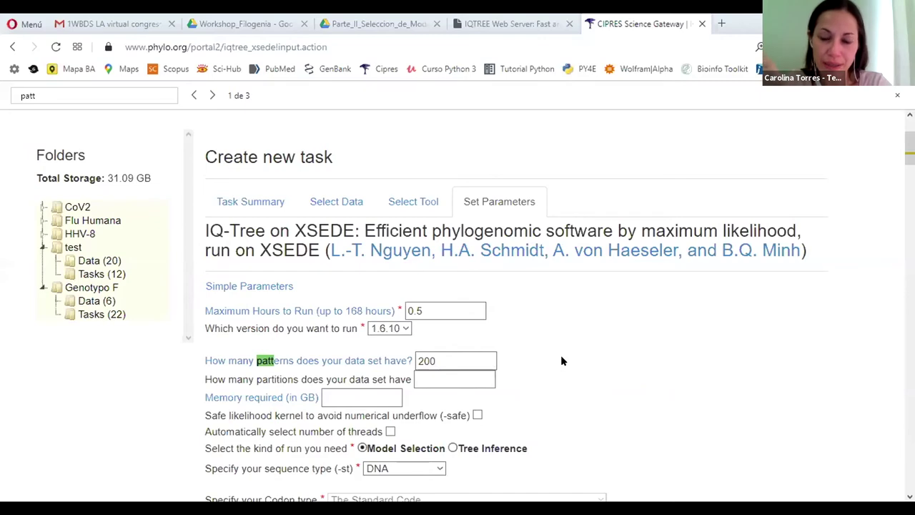
- Try to save the task parameters with the number of patterns filled in, rechecking that field between attempts
{"action": "scroll", "coordinate": [562, 361], "scroll_direction": "down", "scroll_amount": 1}
{"action": "key", "text": "End"}
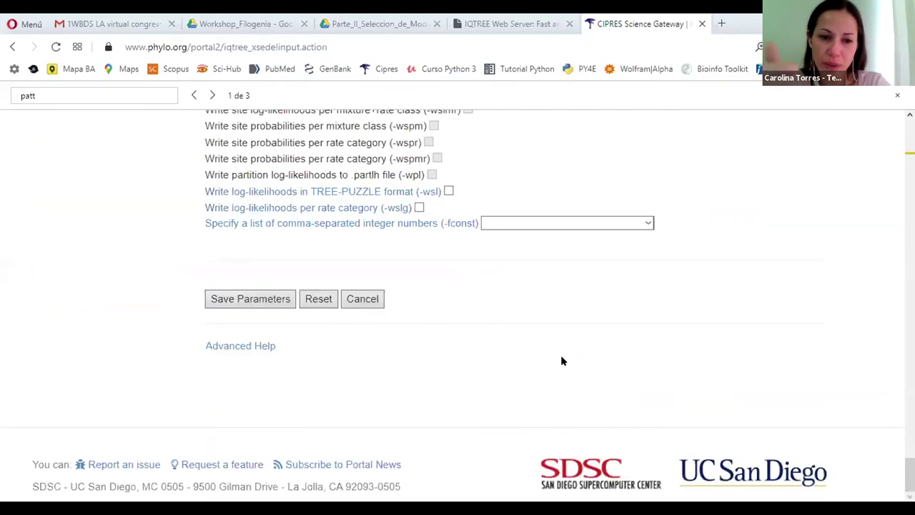
{"action": "left_click", "coordinate": [261, 300]}
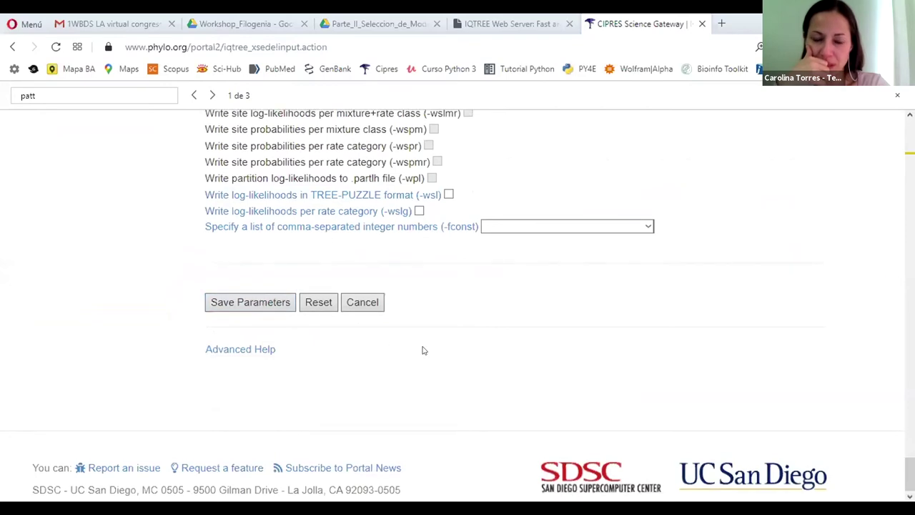
{"action": "scroll", "coordinate": [437, 345], "scroll_direction": "down", "scroll_amount": 3}
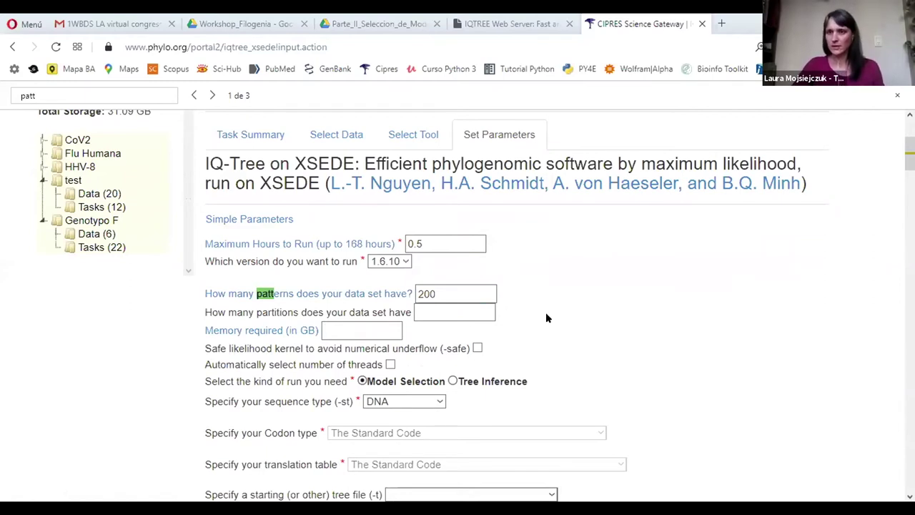
{"action": "left_click", "coordinate": [477, 296]}
{"action": "left_click", "coordinate": [583, 300]}
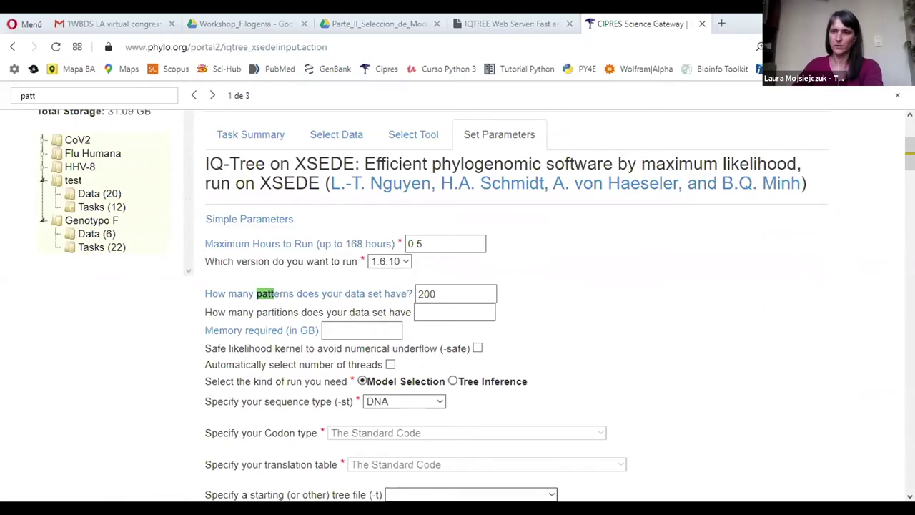
{"action": "scroll", "coordinate": [515, 300], "scroll_direction": "down", "scroll_amount": 15}
{"action": "scroll", "coordinate": [514, 300], "scroll_direction": "down", "scroll_amount": 15}
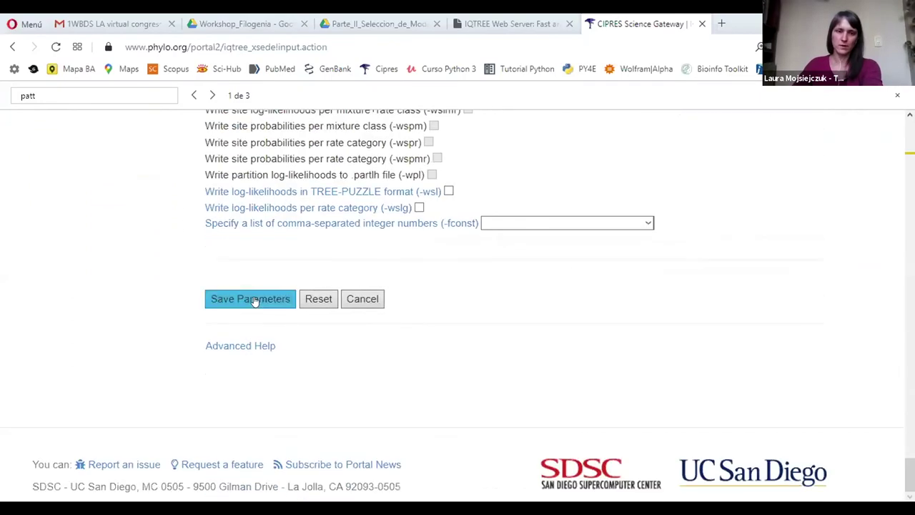
{"action": "left_click", "coordinate": [254, 299]}
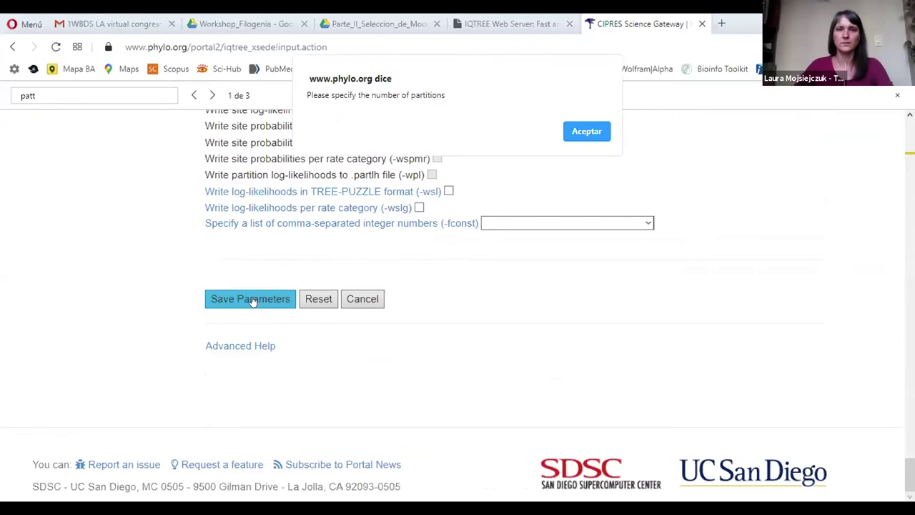
{"action": "left_click", "coordinate": [591, 131]}
- Set the number of partitions in the data set to 1 in the simple parameters
{"action": "scroll", "coordinate": [458, 300], "scroll_direction": "up", "scroll_amount": 15}
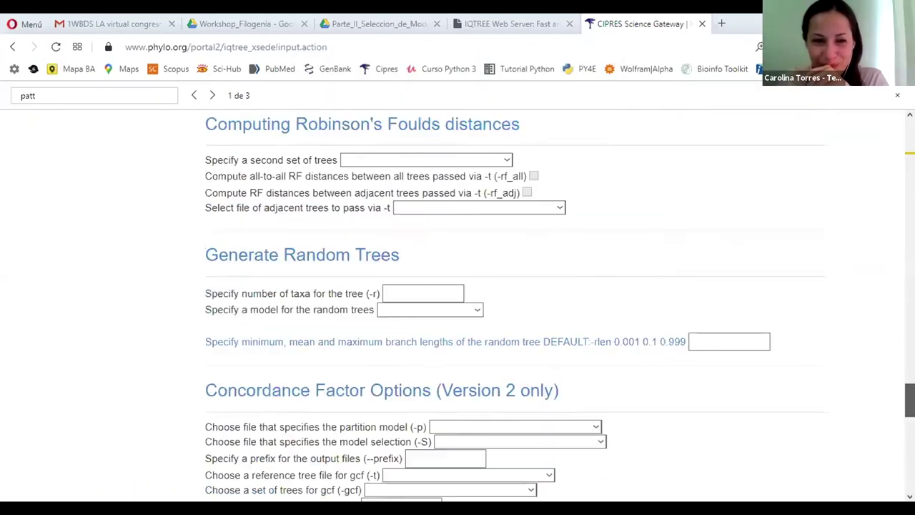
{"action": "scroll", "coordinate": [499, 386], "scroll_direction": "down", "scroll_amount": 1}
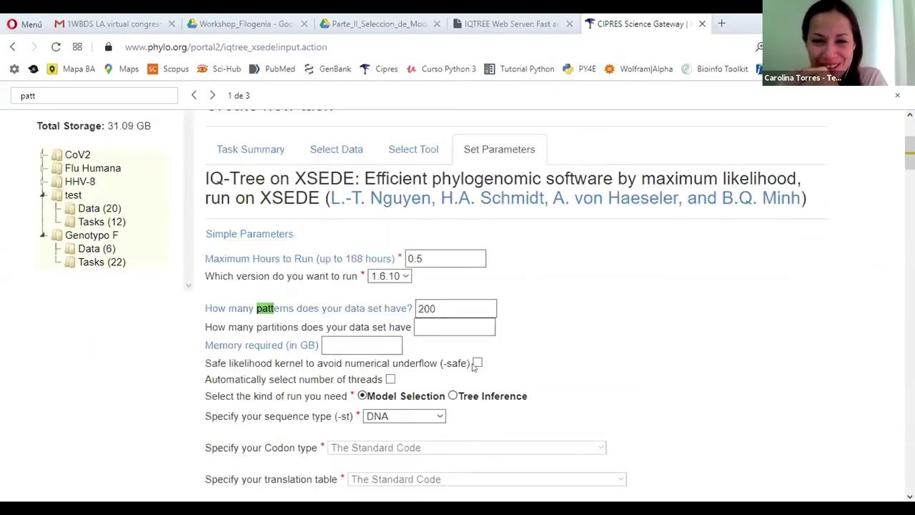
{"action": "left_click", "coordinate": [448, 327]}
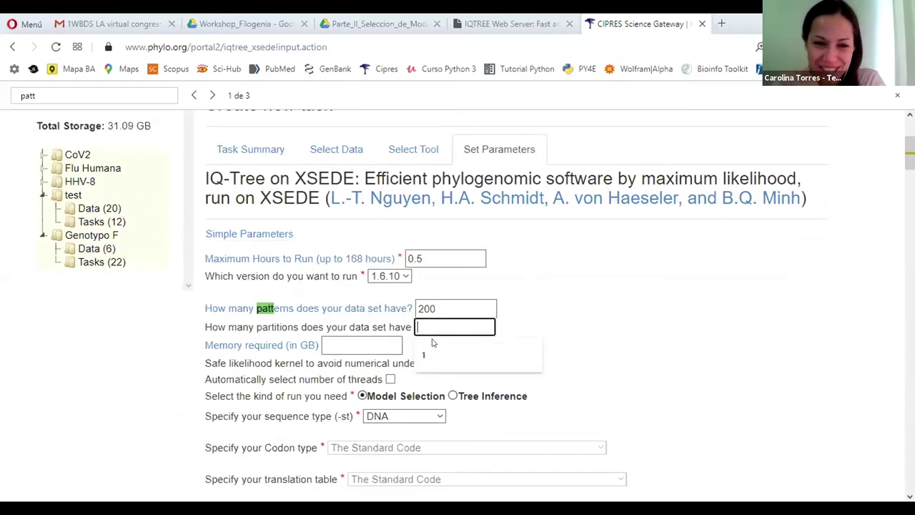
{"action": "left_click", "coordinate": [425, 352]}
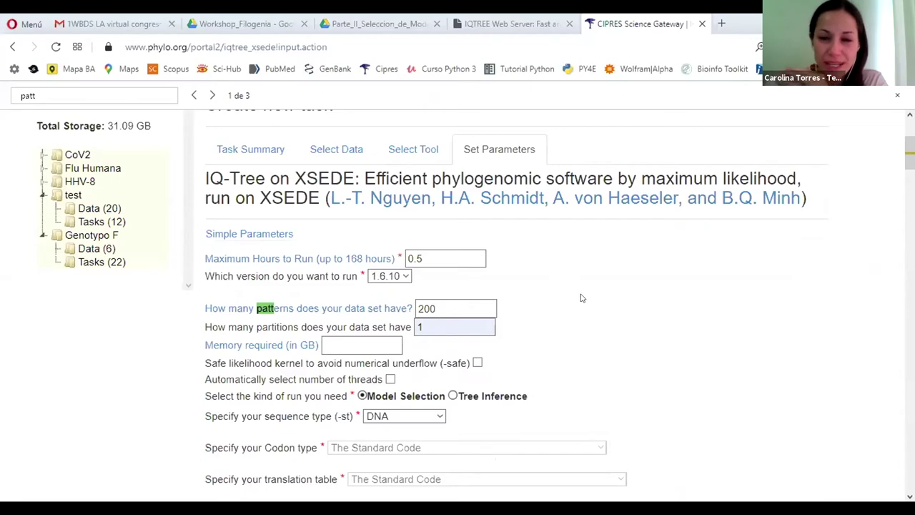
{"action": "scroll", "coordinate": [475, 305], "scroll_direction": "down", "scroll_amount": 1}
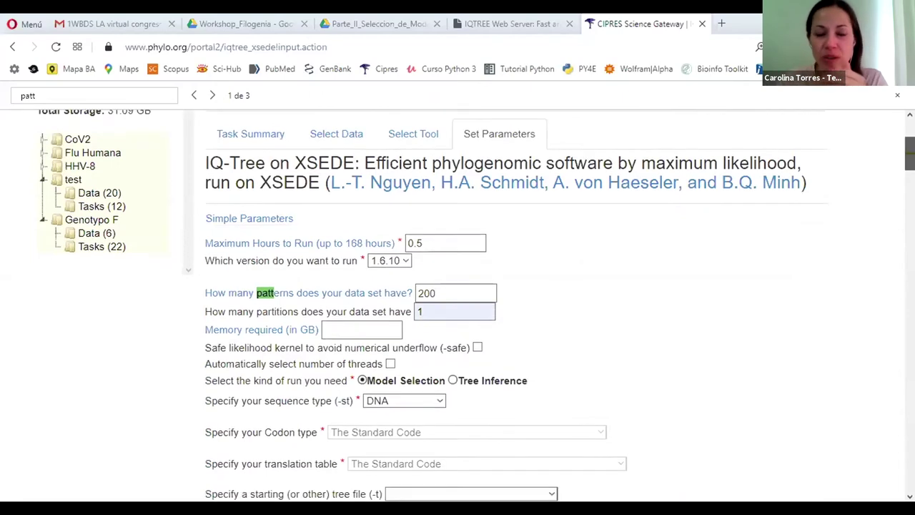
- Try to save the task parameters with the number of partitions filled in
{"action": "left_click_drag", "start_coordinate": [909, 153], "coordinate": [893, 483]}
{"action": "left_click", "coordinate": [279, 305]}
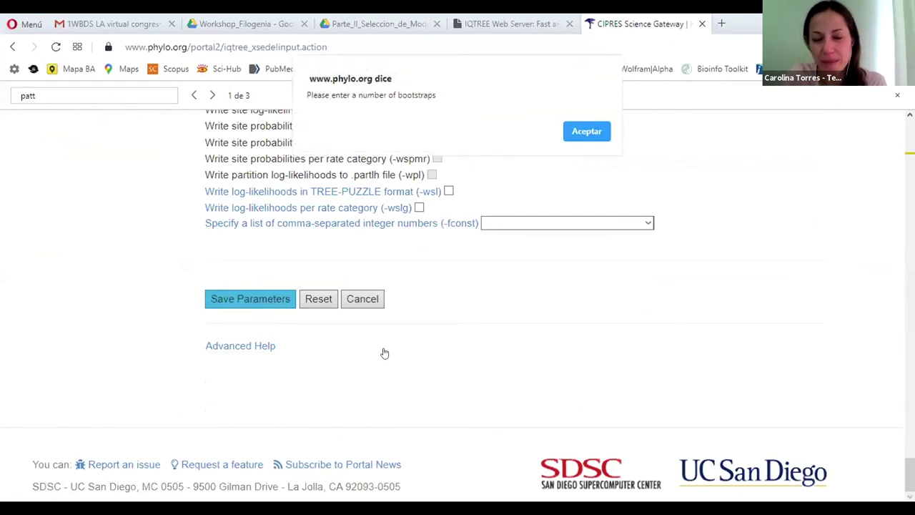
{"action": "left_click", "coordinate": [586, 131]}
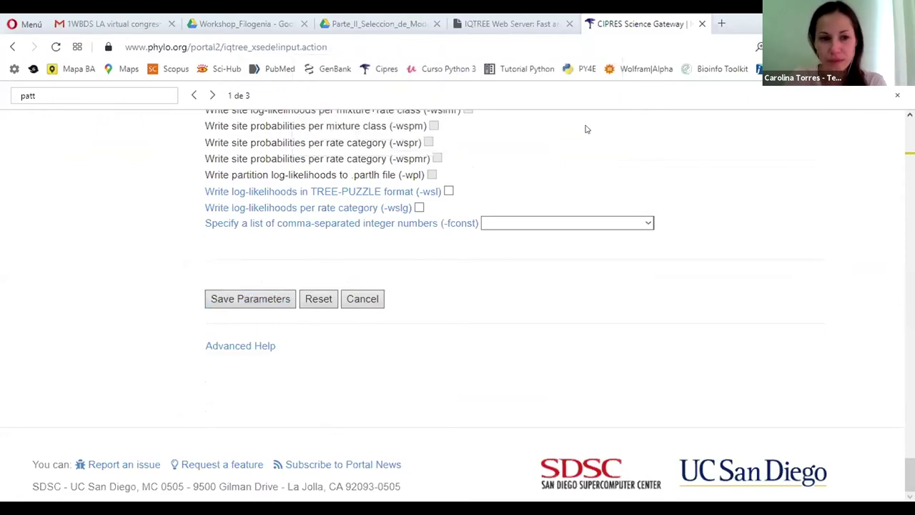
- Switch the kind of run to Tree Inference and back to Model Selection in the simple parameters
{"action": "scroll", "coordinate": [457, 300], "scroll_direction": "up", "scroll_amount": 20}
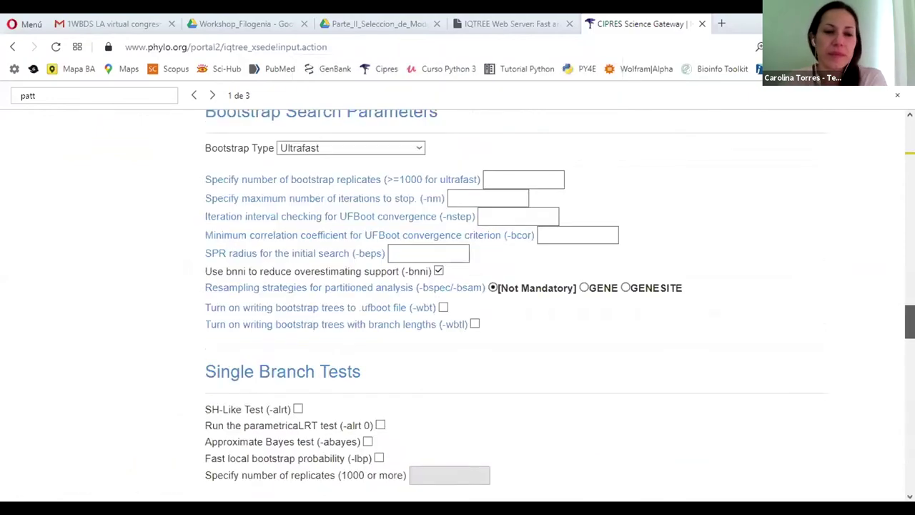
{"action": "scroll", "coordinate": [461, 238], "scroll_direction": "down", "scroll_amount": 2}
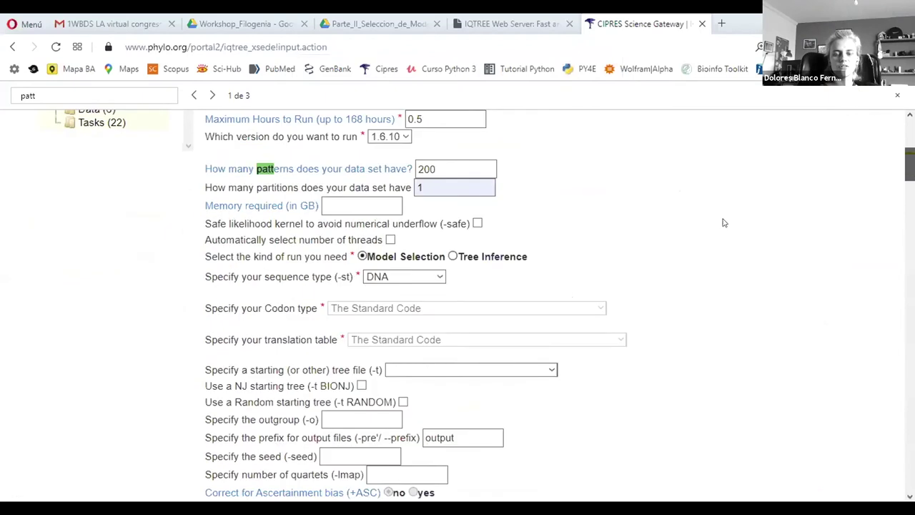
{"action": "left_click", "coordinate": [453, 256]}
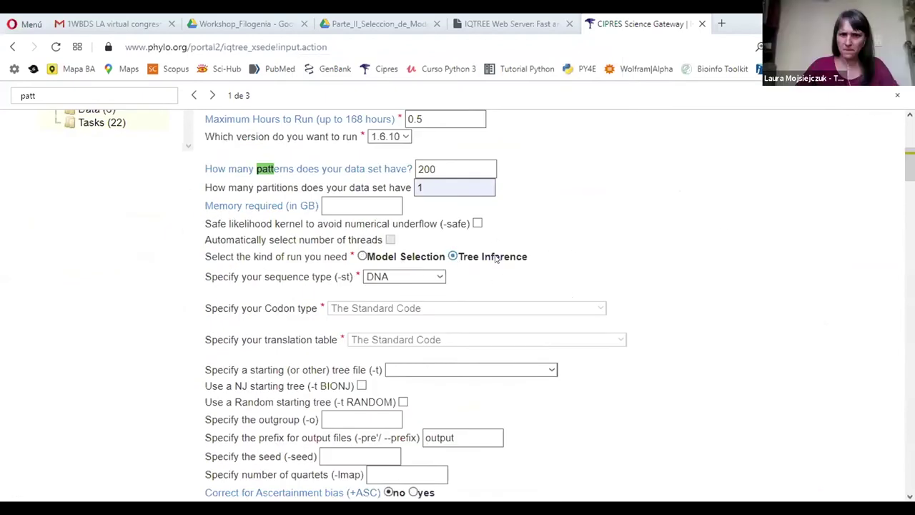
{"action": "left_click", "coordinate": [363, 256]}
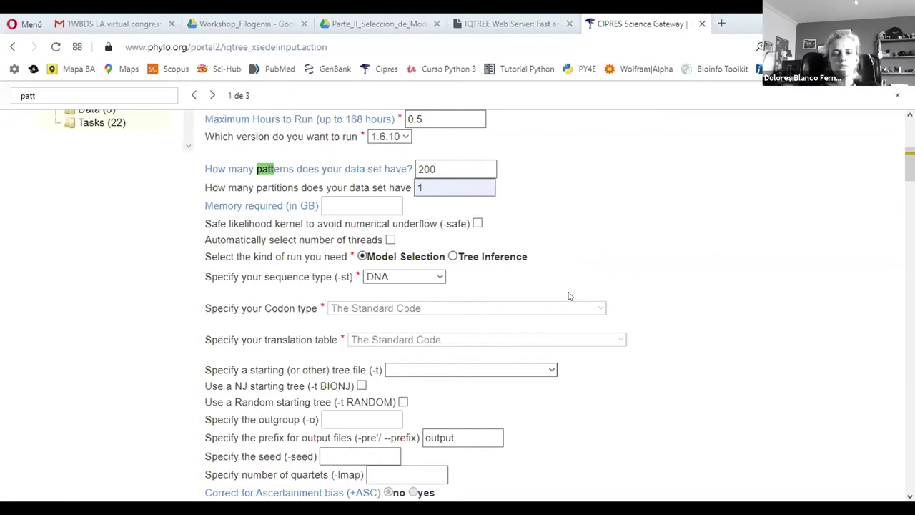
- Clear the bootstrap type in the Bootstrap Search Parameters so that no bootstrap is requested
{"action": "scroll", "coordinate": [570, 296], "scroll_direction": "down", "scroll_amount": 1}
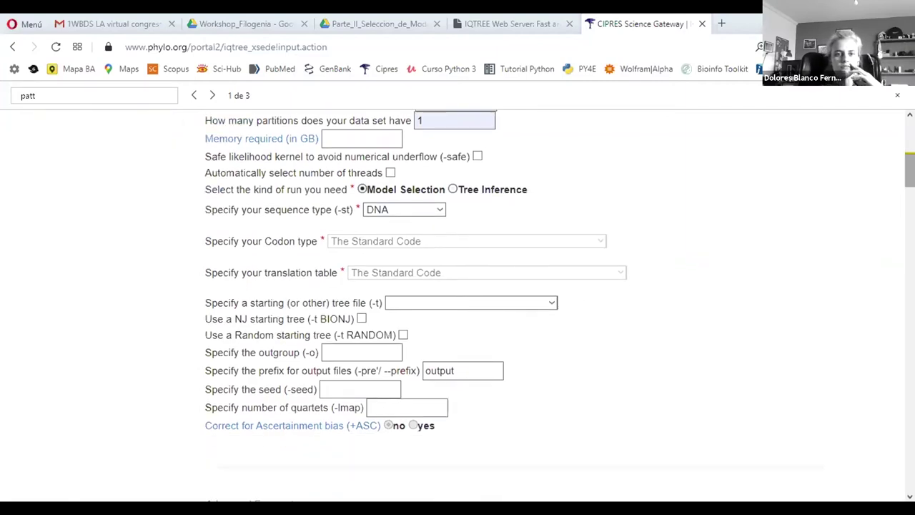
{"action": "scroll", "coordinate": [567, 296], "scroll_direction": "down", "scroll_amount": 5}
{"action": "scroll", "coordinate": [560, 305], "scroll_direction": "down", "scroll_amount": 9}
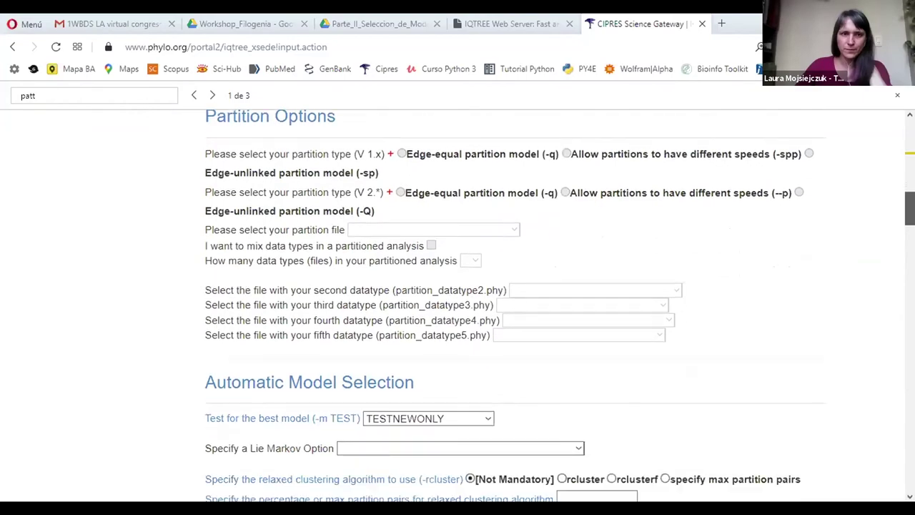
{"action": "scroll", "coordinate": [559, 305], "scroll_direction": "down", "scroll_amount": 8}
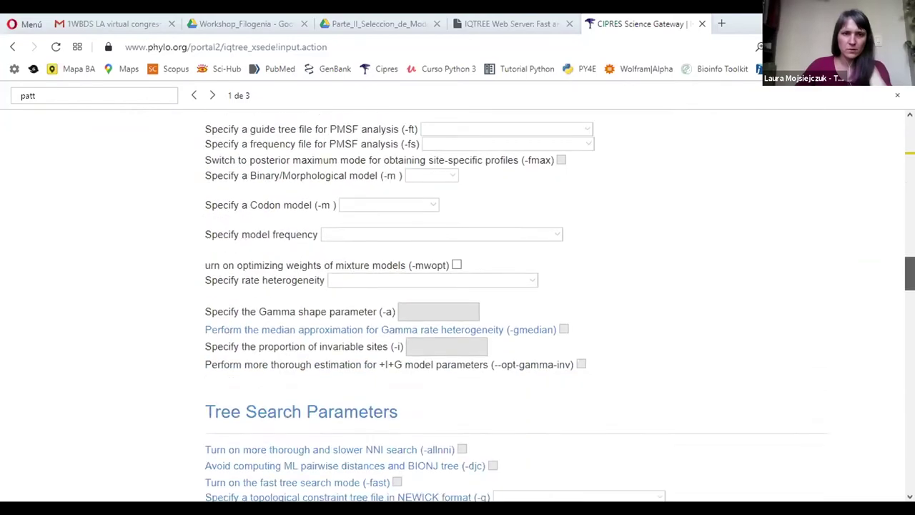
{"action": "scroll", "coordinate": [560, 305], "scroll_direction": "down", "scroll_amount": 2}
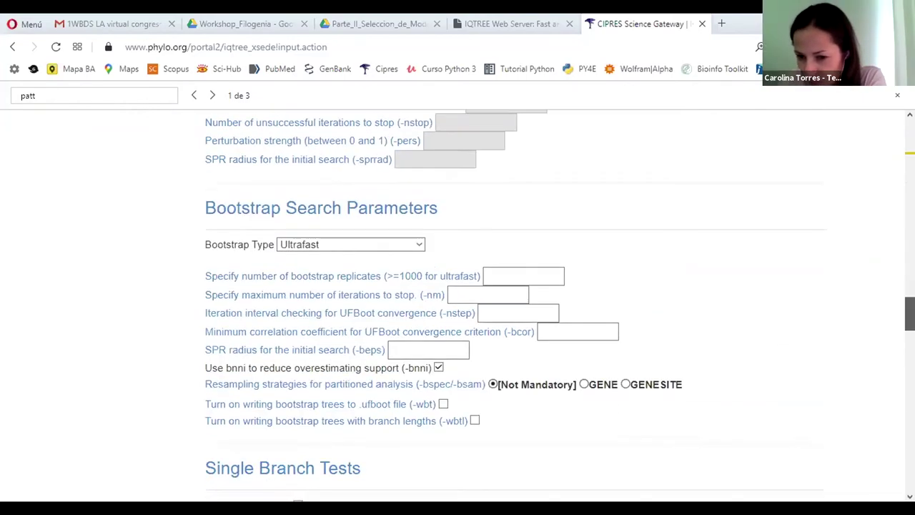
{"action": "left_click", "coordinate": [418, 248]}
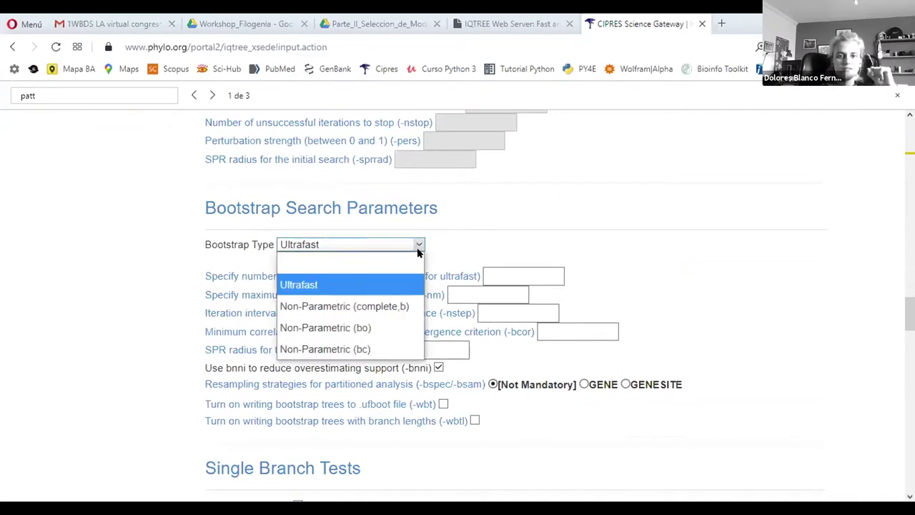
{"action": "left_click", "coordinate": [381, 256]}
{"action": "left_click", "coordinate": [518, 217]}
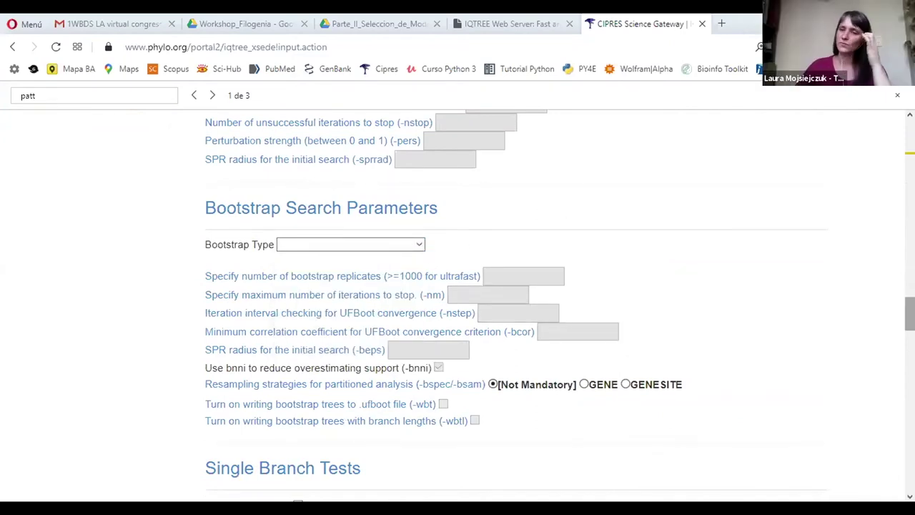
- Save the task parameters and accept the notice about the job's processors and CPU hours
{"action": "scroll", "coordinate": [605, 201], "scroll_direction": "down", "scroll_amount": 15}
{"action": "scroll", "coordinate": [272, 347], "scroll_direction": "down", "scroll_amount": 3}
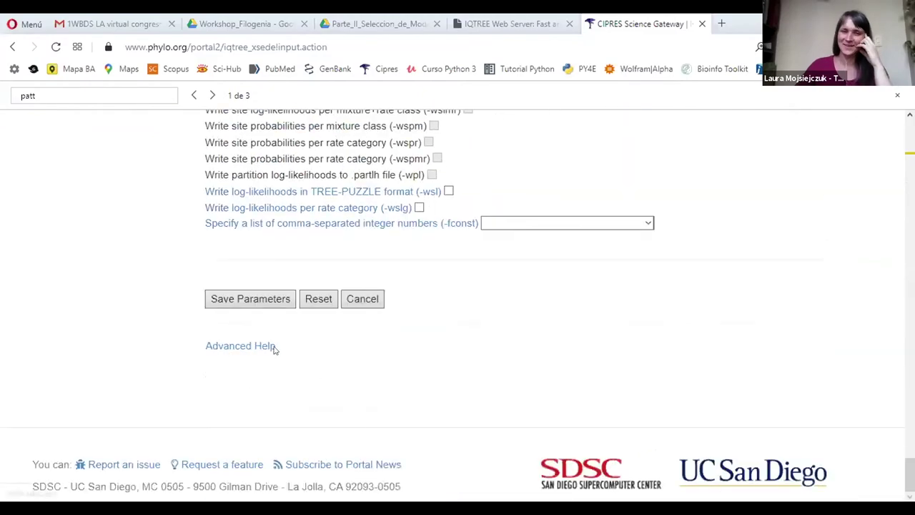
{"action": "left_click", "coordinate": [263, 303]}
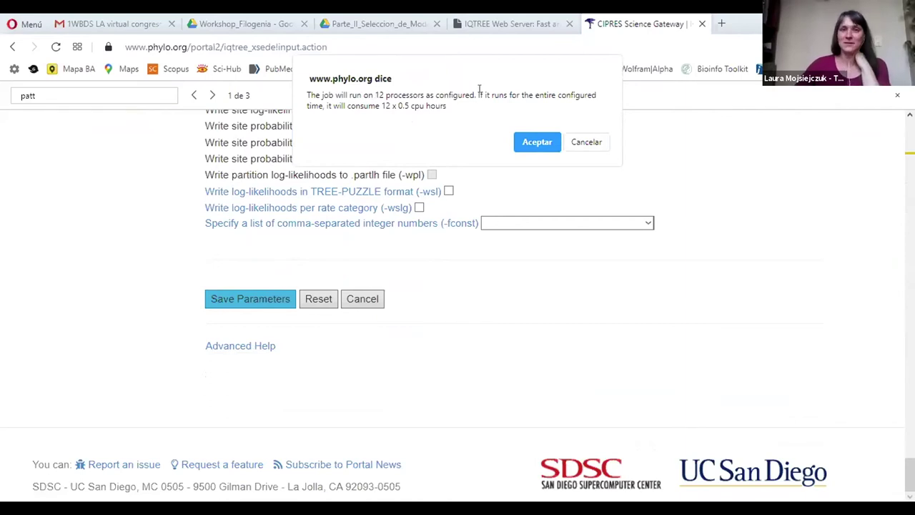
{"action": "left_click_drag", "start_coordinate": [395, 104], "coordinate": [406, 106]}
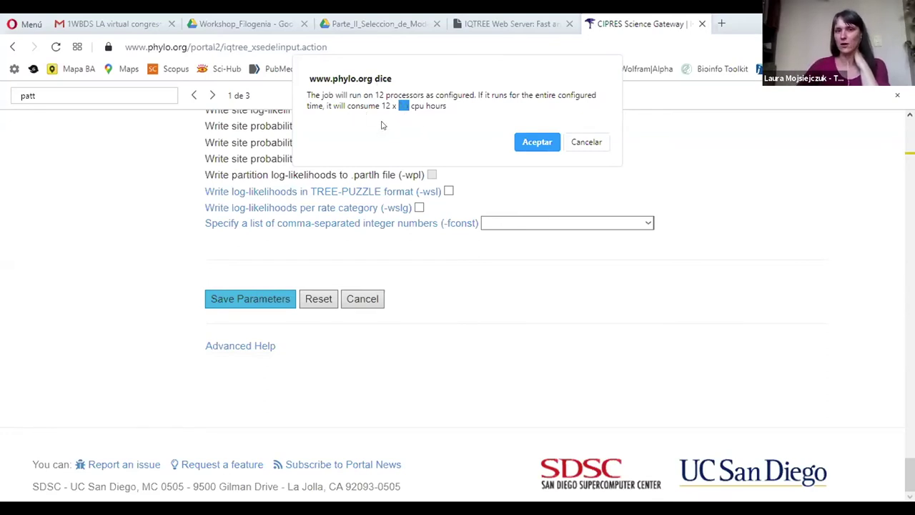
{"action": "left_click", "coordinate": [541, 144]}
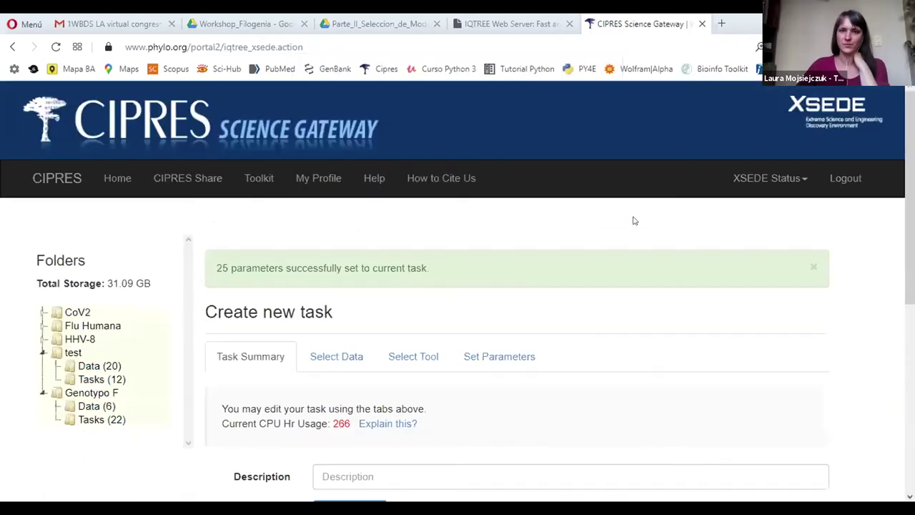
- Enter "Dataset_dengue" as the description of the new task and submit it
{"action": "scroll", "coordinate": [632, 221], "scroll_direction": "down", "scroll_amount": 2}
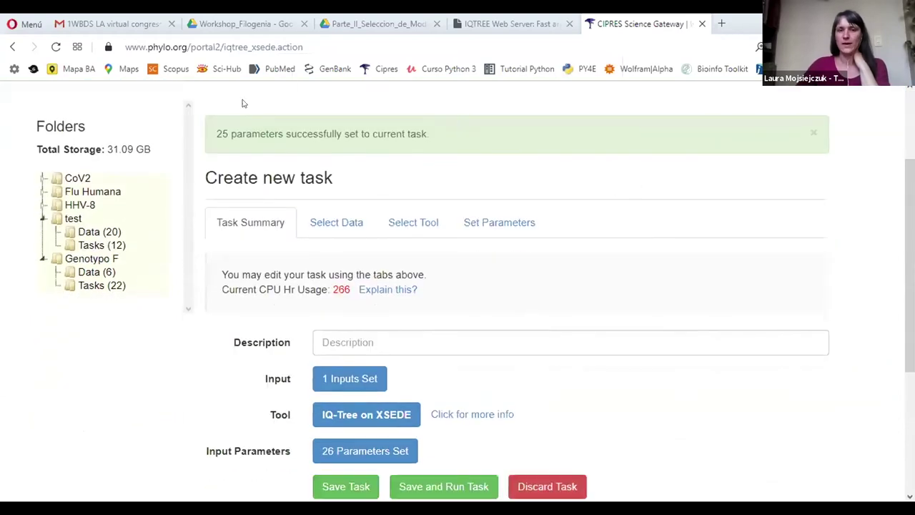
{"action": "scroll", "coordinate": [502, 275], "scroll_direction": "down", "scroll_amount": 1}
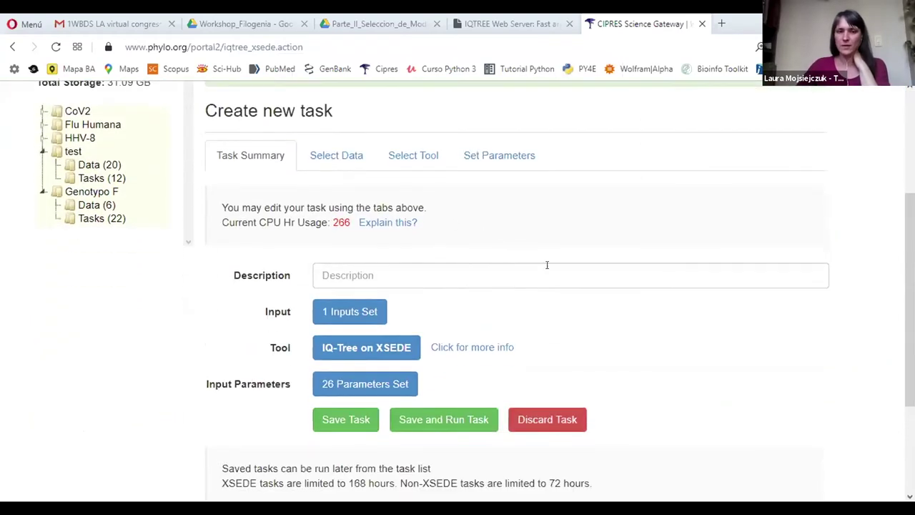
{"action": "left_click", "coordinate": [444, 268]}
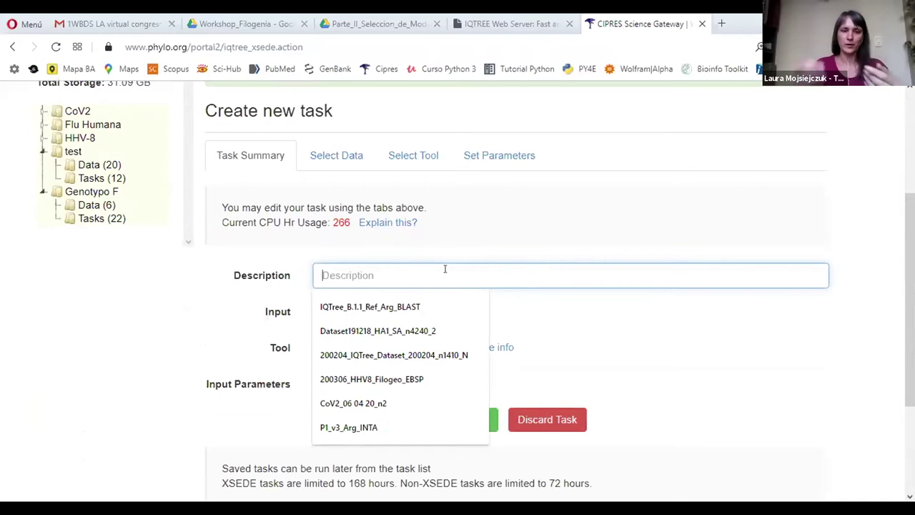
{"action": "type", "text": "Da"}
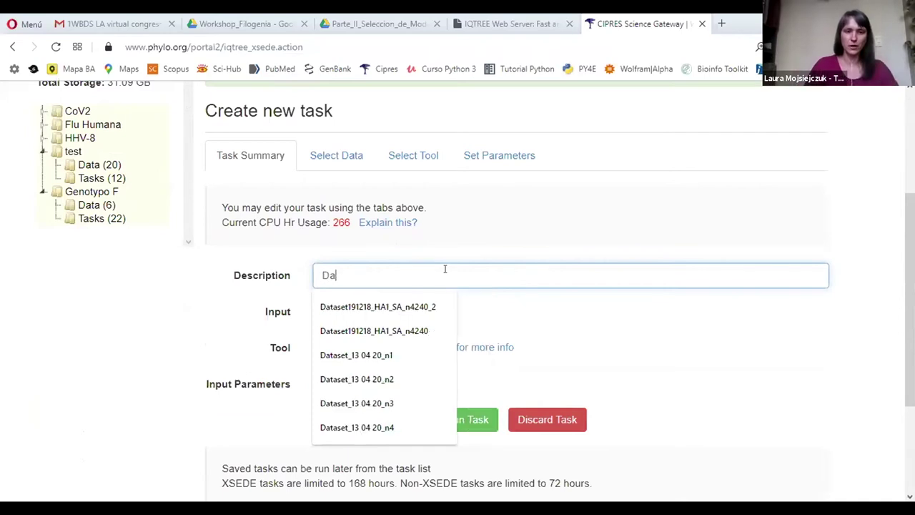
{"action": "type", "text": "taset"}
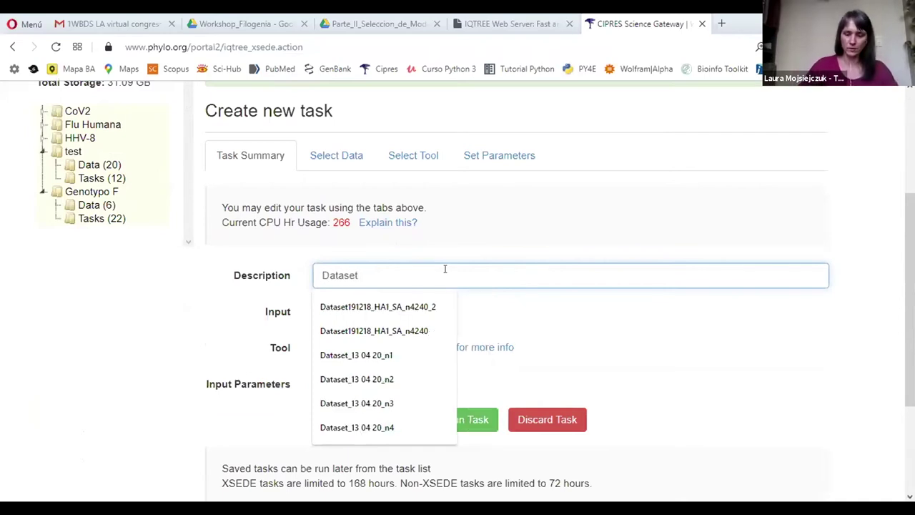
{"action": "type", "text": "_dengue"}
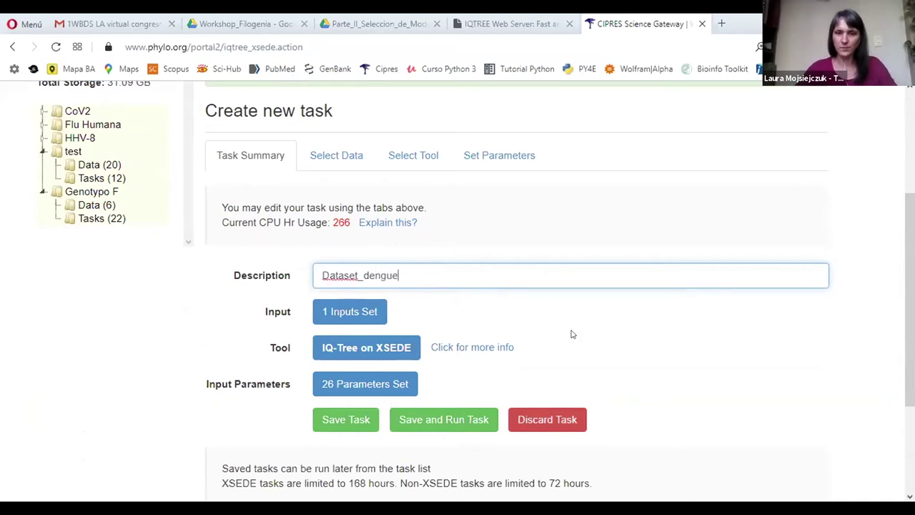
{"action": "key", "text": "Return"}
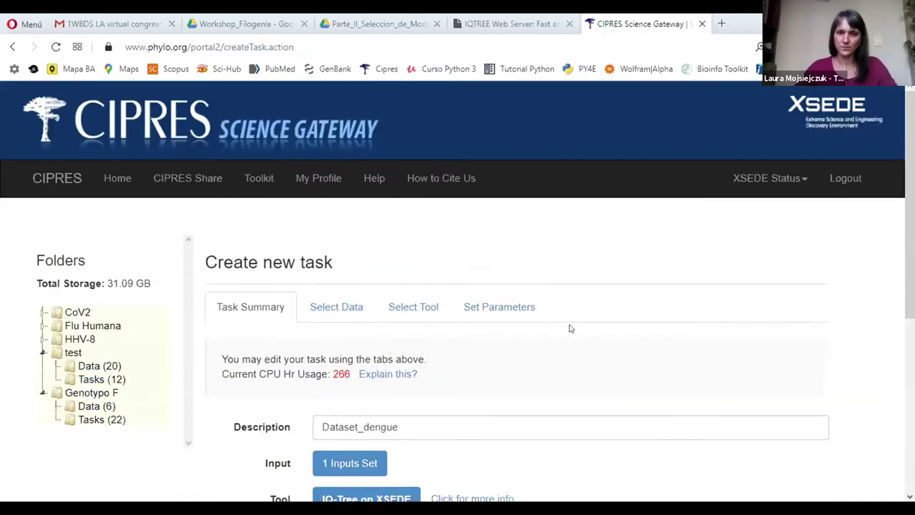
- Save and run the Dataset_dengue task, accepting the notice about job submission
{"action": "scroll", "coordinate": [569, 328], "scroll_direction": "down", "scroll_amount": 3}
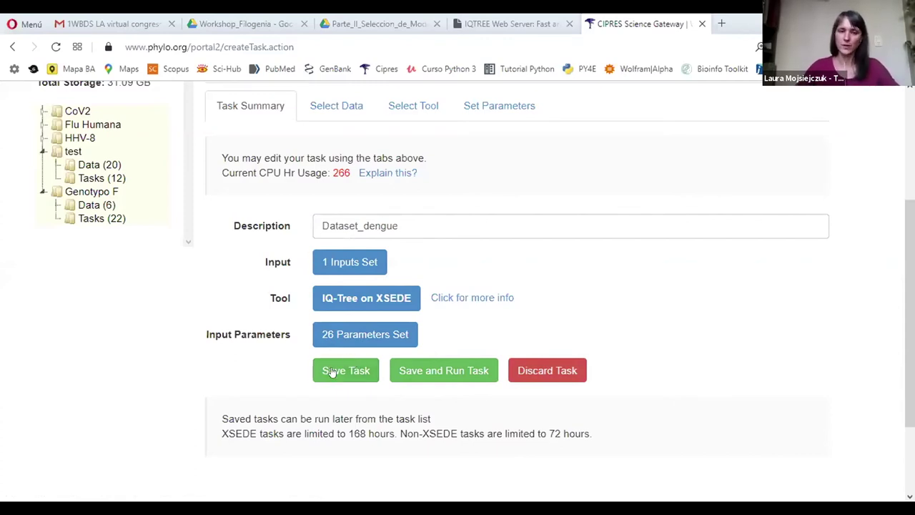
{"action": "left_click", "coordinate": [443, 371]}
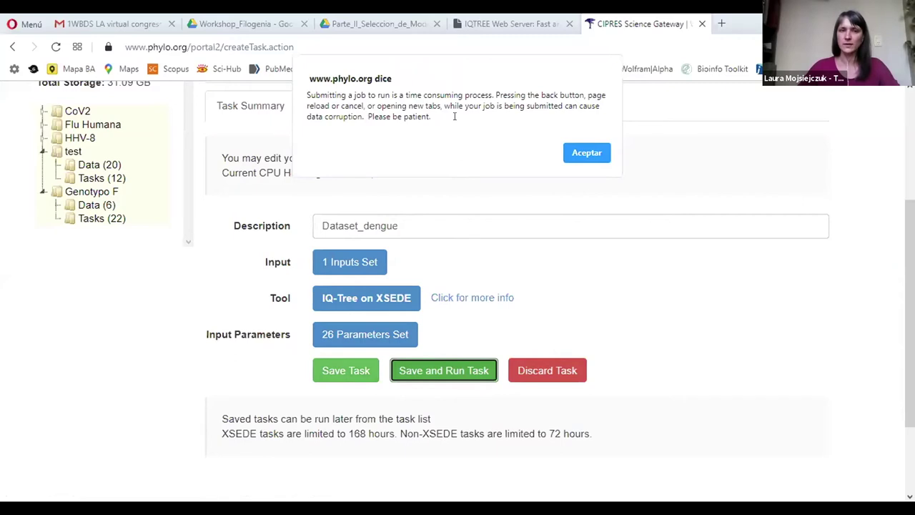
{"action": "left_click", "coordinate": [586, 153]}
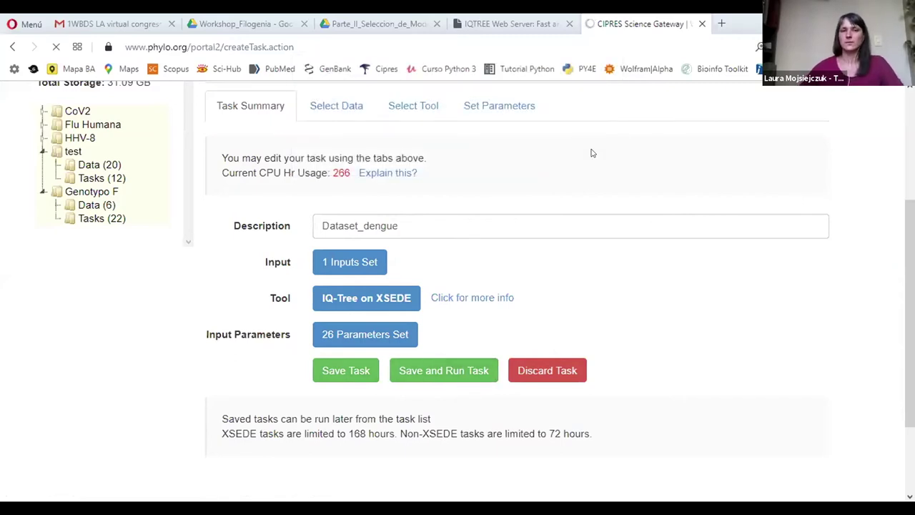
- Find the Dataset_dengue task in the task list and view its status
{"action": "scroll", "coordinate": [589, 162], "scroll_direction": "down", "scroll_amount": 3}
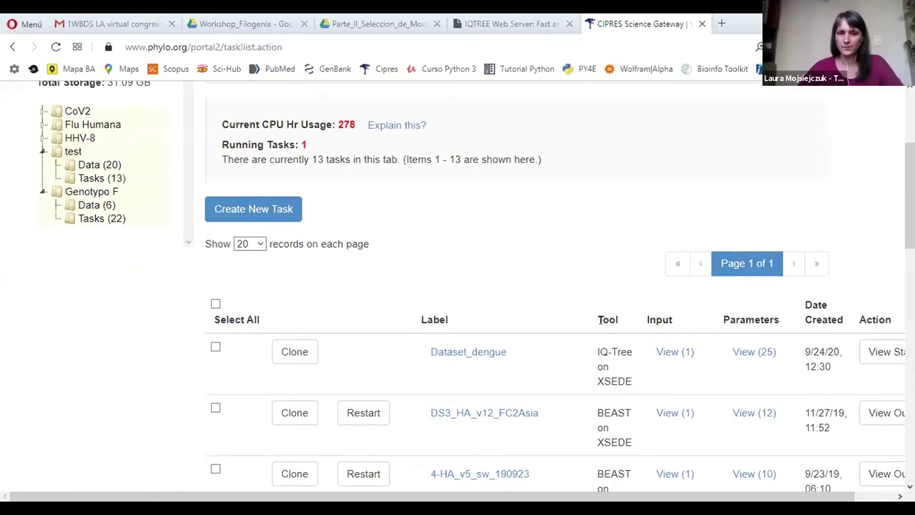
{"action": "scroll", "coordinate": [600, 319], "scroll_direction": "down", "scroll_amount": 1}
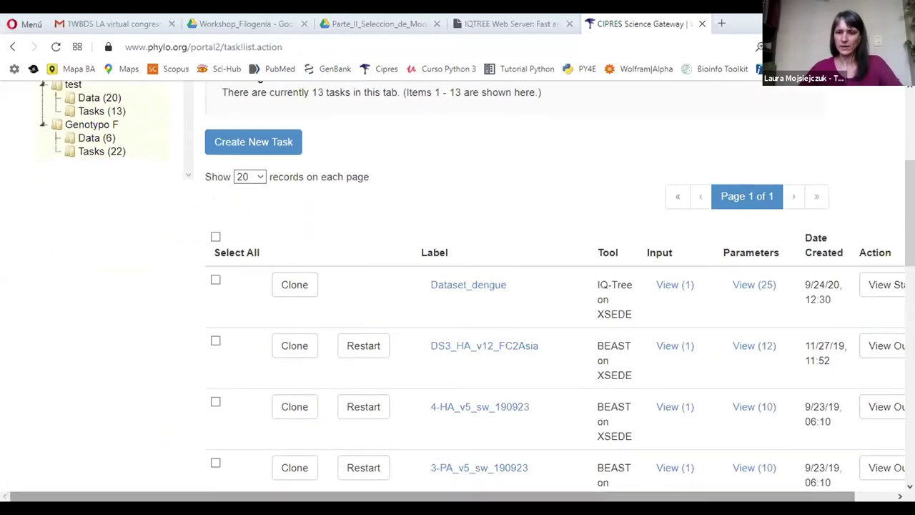
{"action": "left_click_drag", "start_coordinate": [540, 495], "coordinate": [577, 494]}
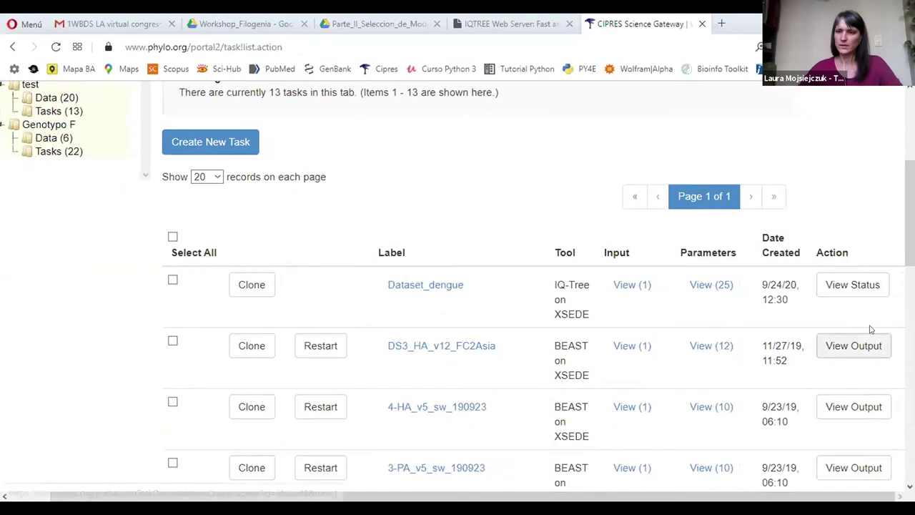
{"action": "left_click", "coordinate": [842, 287]}
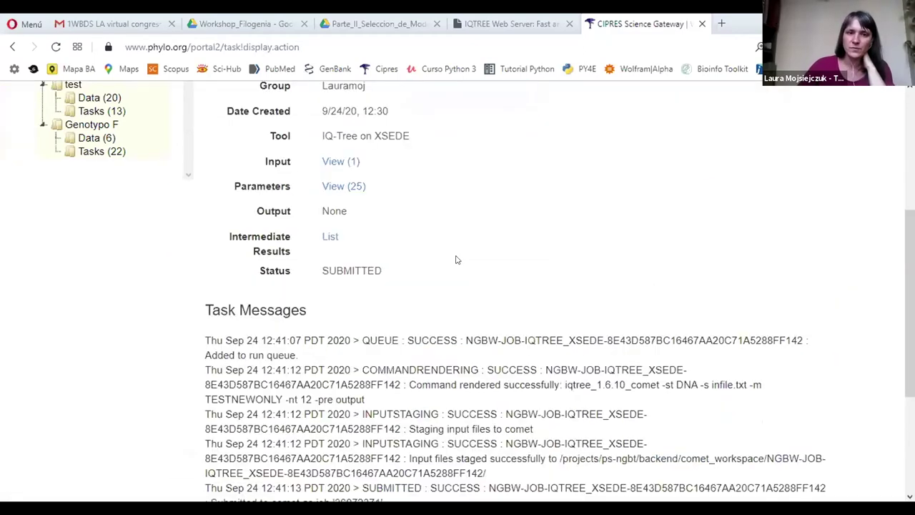
- Check the intermediate results list and task messages of the Dataset_dengue task, and return to the task list
{"action": "scroll", "coordinate": [327, 306], "scroll_direction": "up", "scroll_amount": 1}
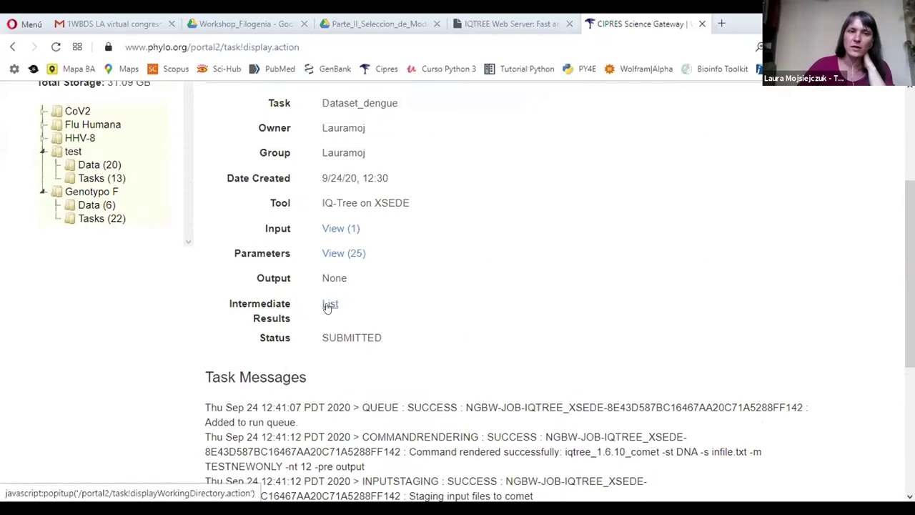
{"action": "left_click", "coordinate": [329, 304]}
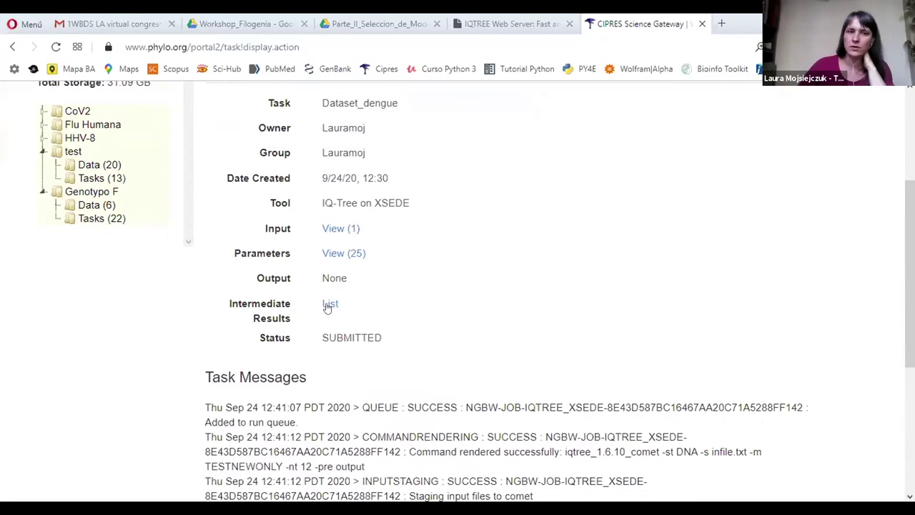
{"action": "scroll", "coordinate": [782, 284], "scroll_direction": "up", "scroll_amount": 2}
{"action": "left_click", "coordinate": [803, 193]}
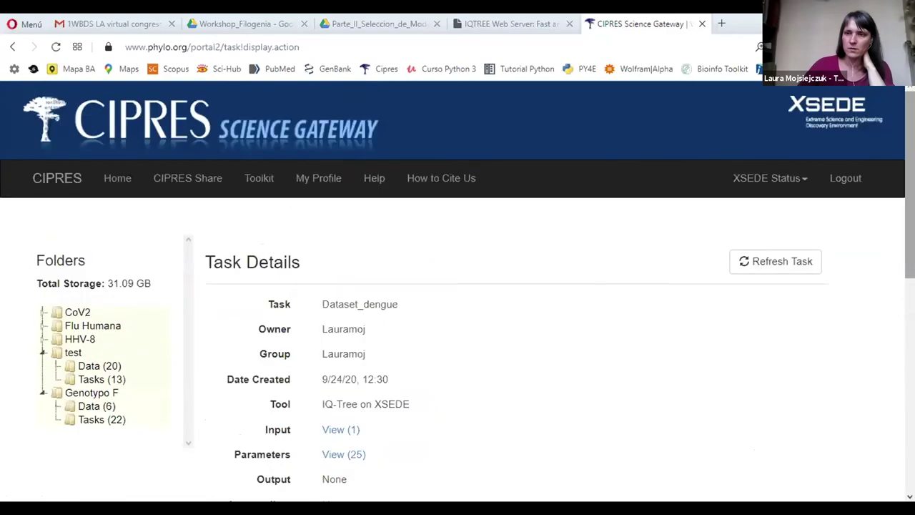
{"action": "scroll", "coordinate": [232, 330], "scroll_direction": "down", "scroll_amount": 6}
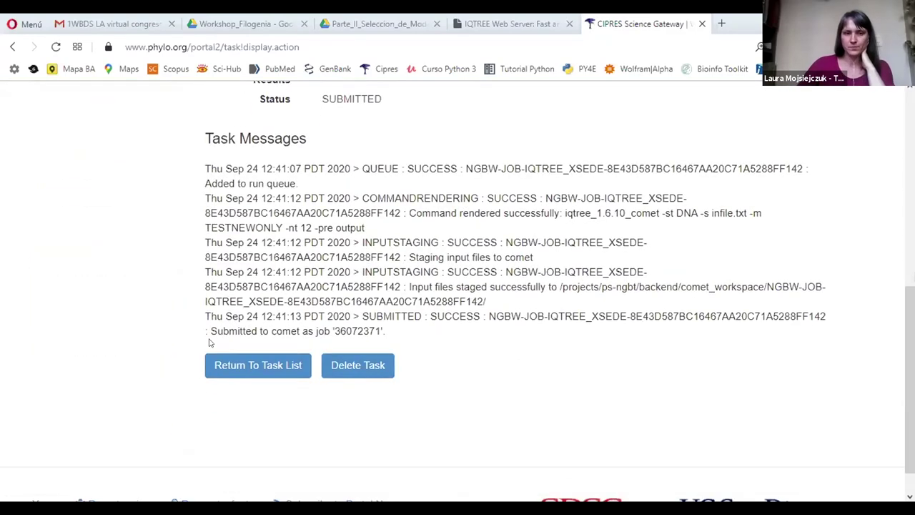
{"action": "left_click", "coordinate": [259, 364]}
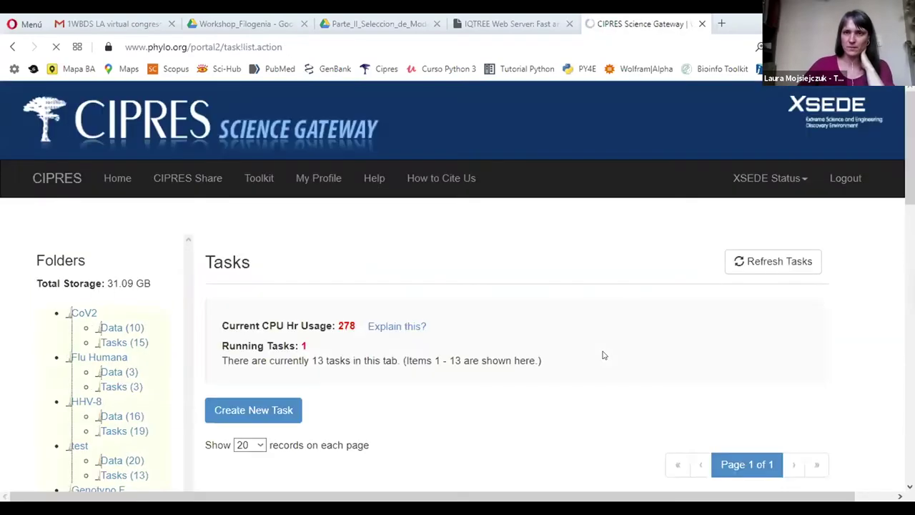
{"action": "left_click_drag", "start_coordinate": [909, 182], "coordinate": [907, 263]}
{"action": "left_click_drag", "start_coordinate": [596, 497], "coordinate": [639, 496]}
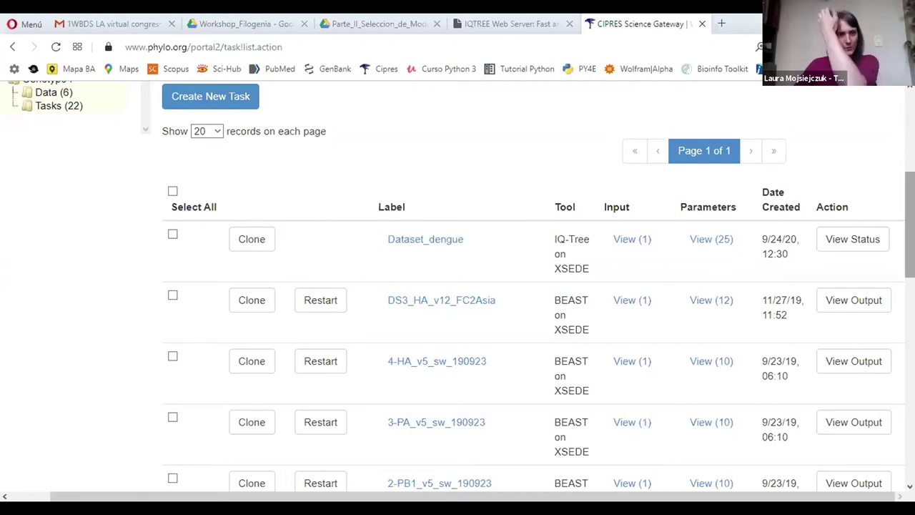
{"action": "scroll", "coordinate": [479, 278], "scroll_direction": "up", "scroll_amount": 2}
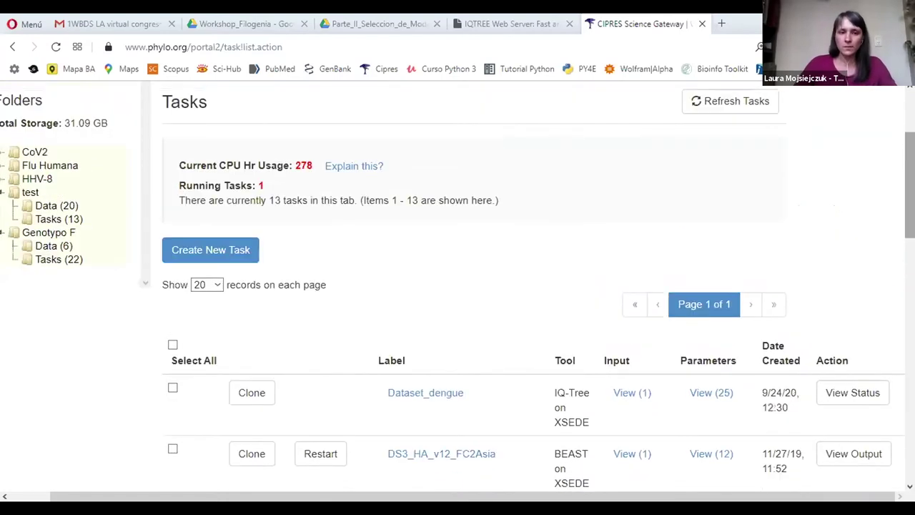
{"action": "left_click_drag", "start_coordinate": [472, 496], "coordinate": [455, 496]}
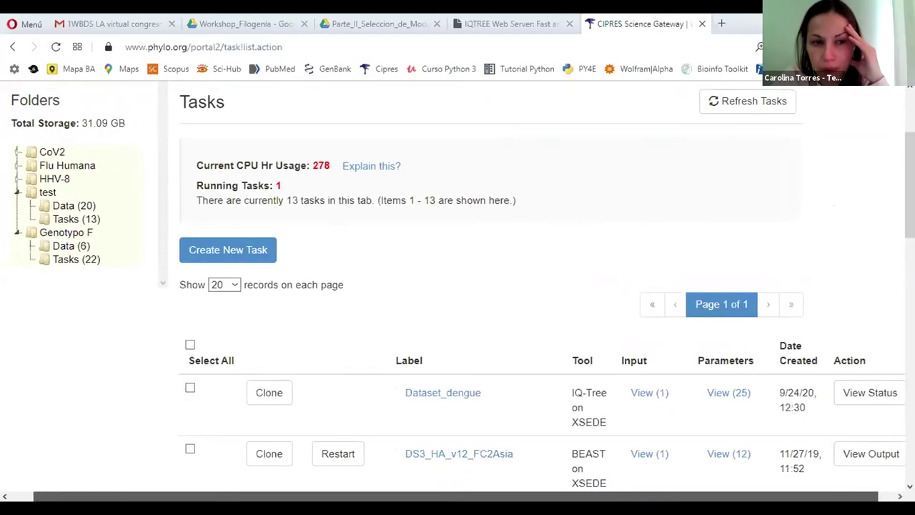
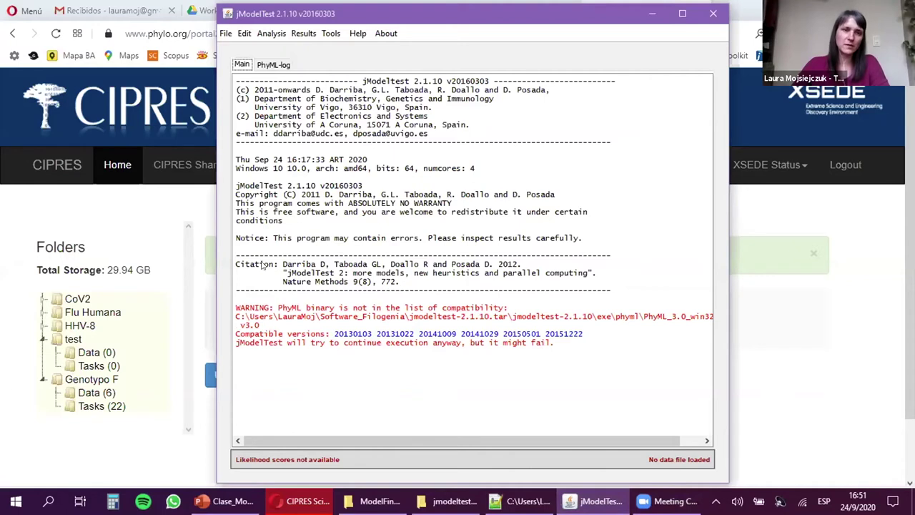
{"action": "left_click_drag", "start_coordinate": [431, 20], "coordinate": [393, 31]}
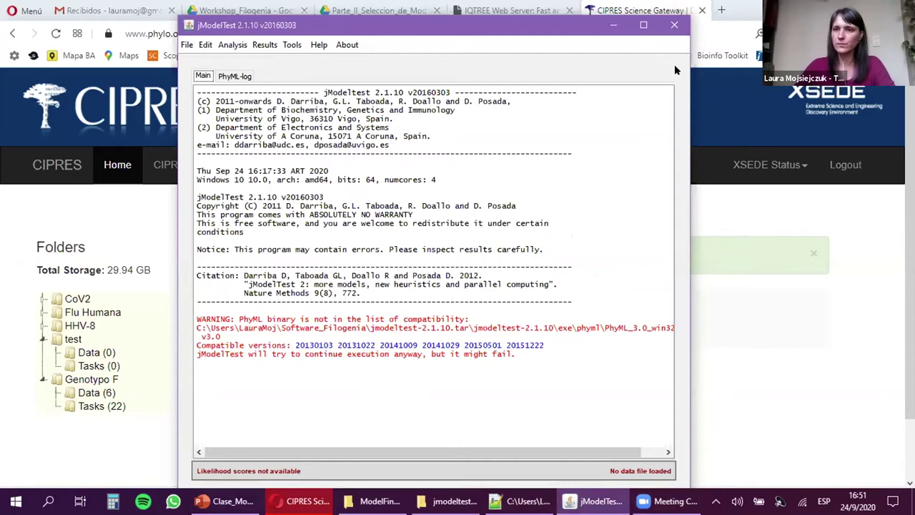
{"action": "double_click", "coordinate": [494, 18]}
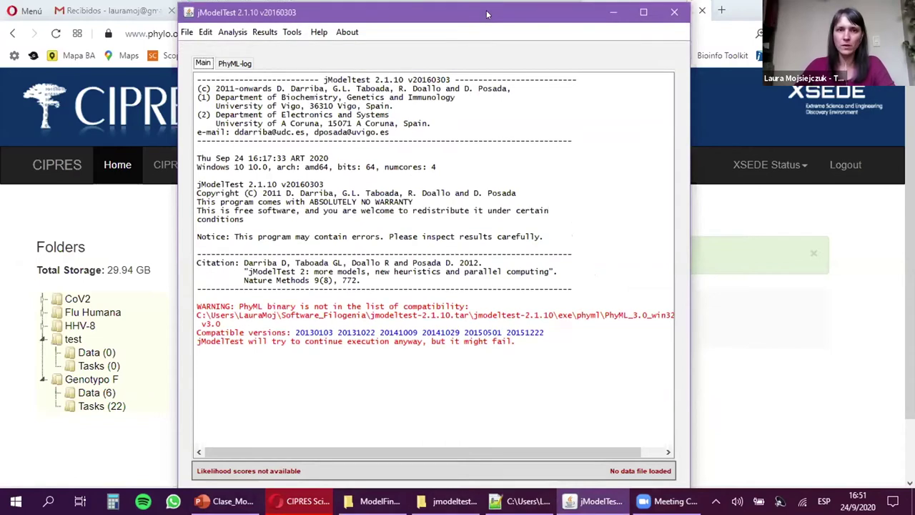
{"action": "left_click_drag", "start_coordinate": [515, 49], "coordinate": [522, 66]}
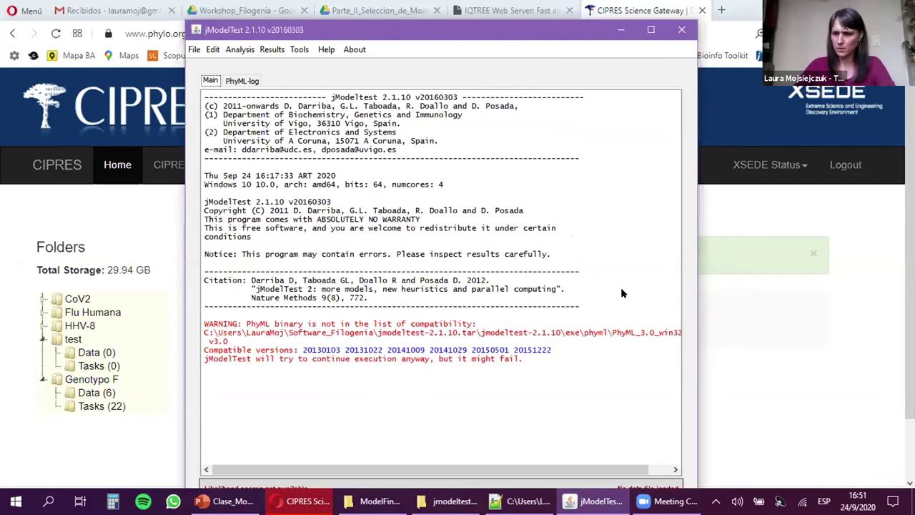
{"action": "left_click", "coordinate": [785, 134]}
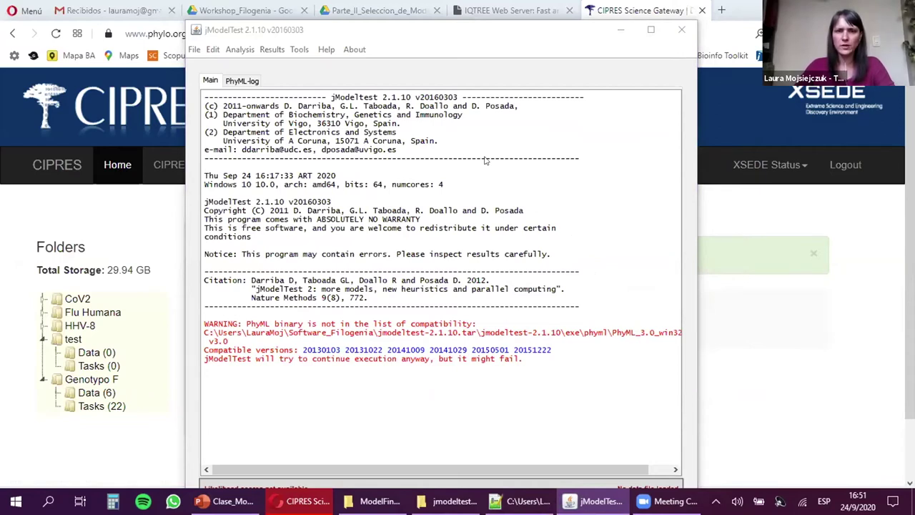
{"action": "left_click", "coordinate": [482, 61]}
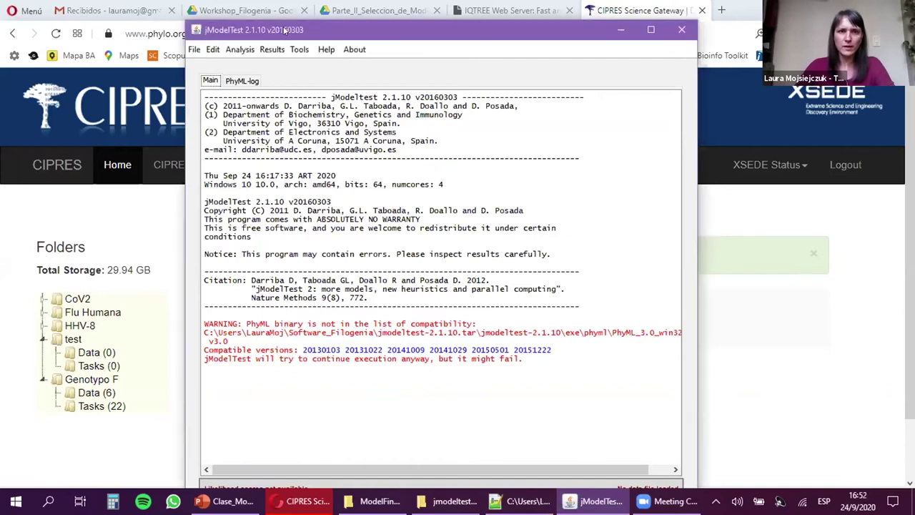
- In jModelTest, load the DNA alignment dengue_trim.fasta from the jmodeltest-2.1.10 folder, listing all file types to find it
{"action": "mouse_move", "coordinate": [286, 32]}
{"action": "left_mouse_down"}
{"action": "mouse_move", "coordinate": [304, 84]}
{"action": "mouse_move", "coordinate": [304, 33]}
{"action": "left_mouse_up"}
{"action": "left_click", "coordinate": [201, 53]}
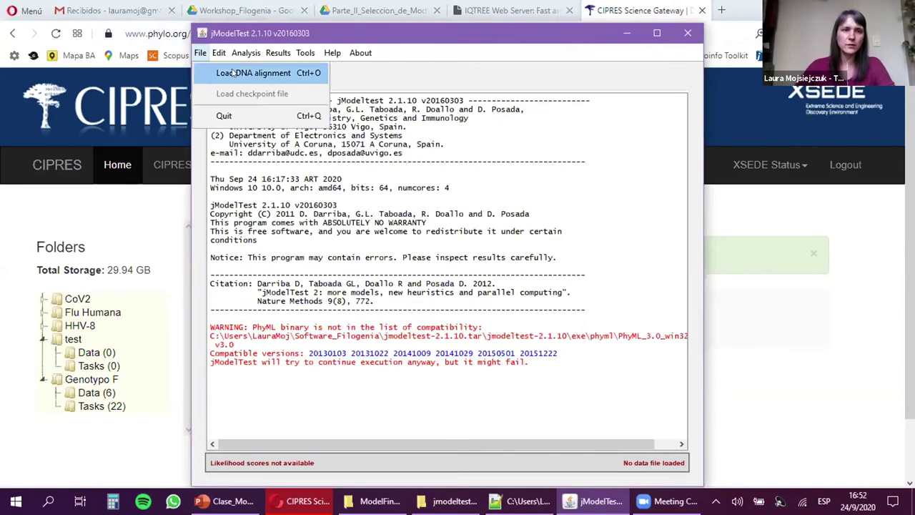
{"action": "left_click", "coordinate": [232, 75]}
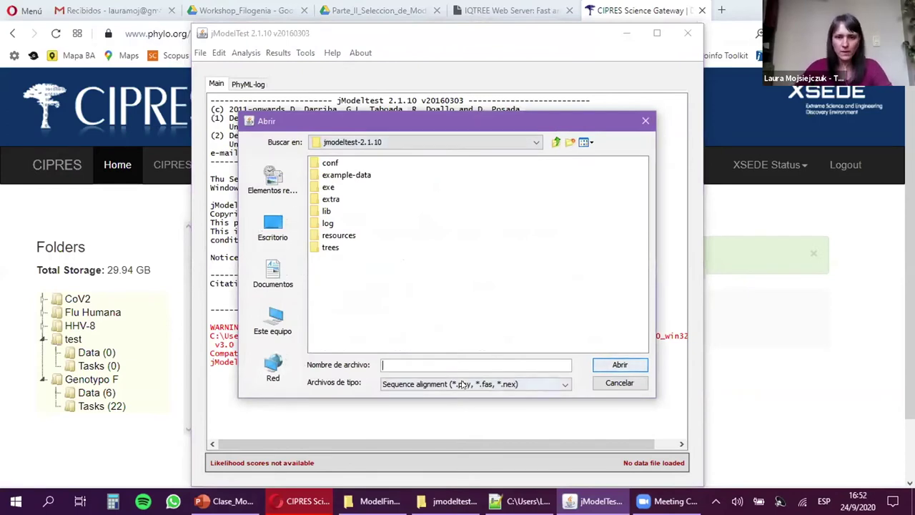
{"action": "left_click", "coordinate": [463, 384]}
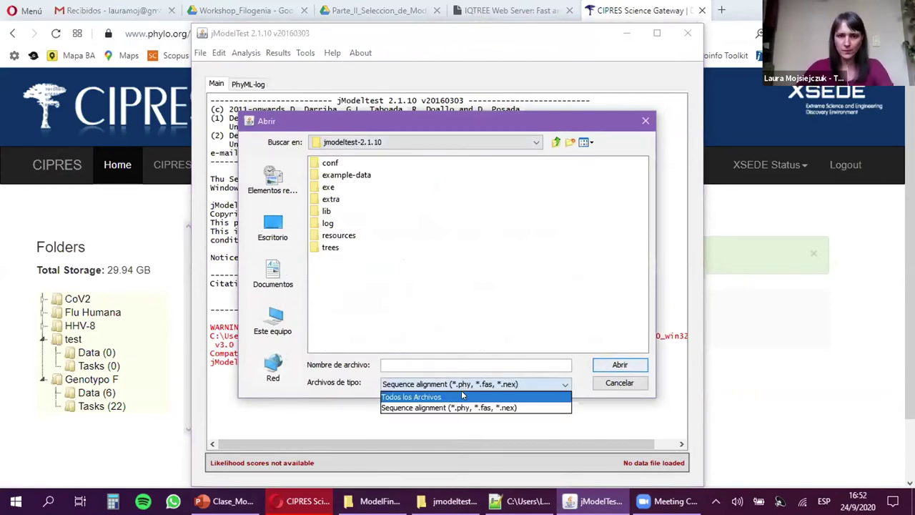
{"action": "left_click", "coordinate": [443, 396]}
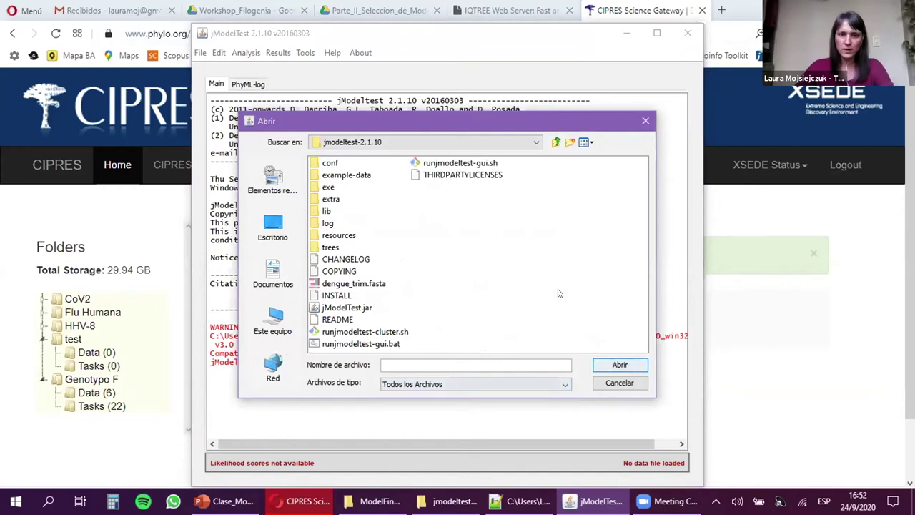
{"action": "left_click", "coordinate": [368, 285]}
{"action": "left_click", "coordinate": [634, 366]}
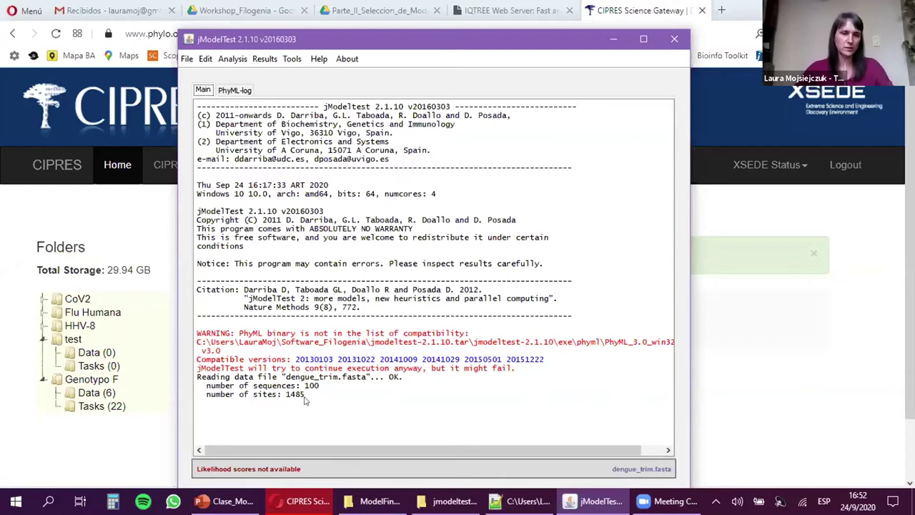
{"action": "mouse_move", "coordinate": [265, 35]}
{"action": "left_mouse_down"}
{"action": "mouse_move", "coordinate": [299, 57]}
{"action": "mouse_move", "coordinate": [285, 63]}
{"action": "mouse_move", "coordinate": [278, 35]}
{"action": "left_mouse_up"}
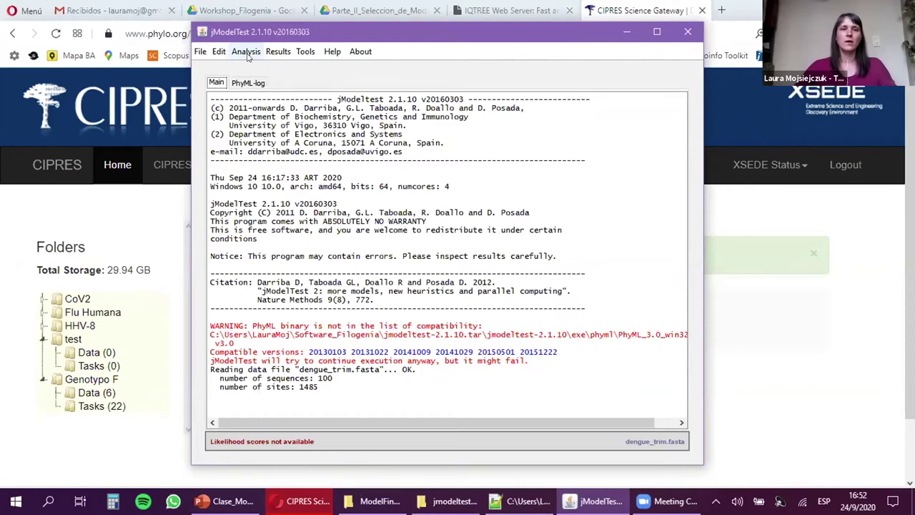
{"action": "left_click", "coordinate": [247, 57]}
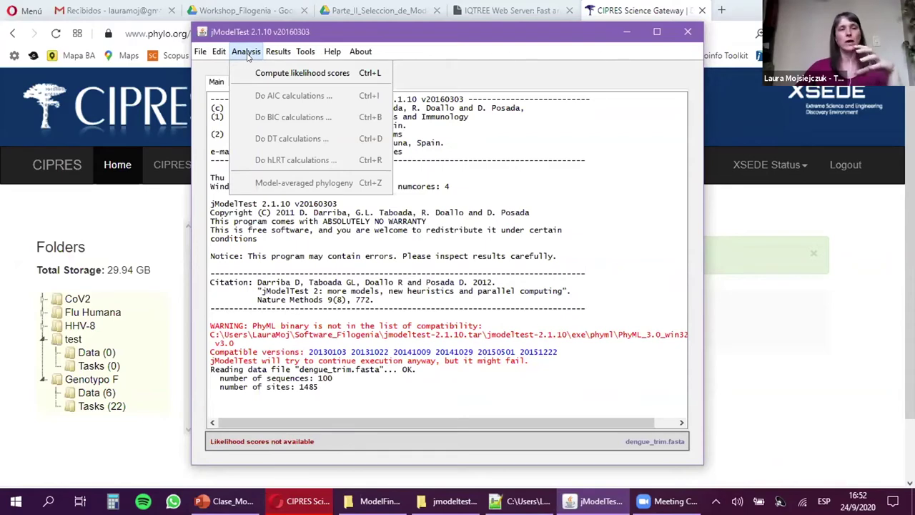
{"action": "left_click", "coordinate": [282, 74]}
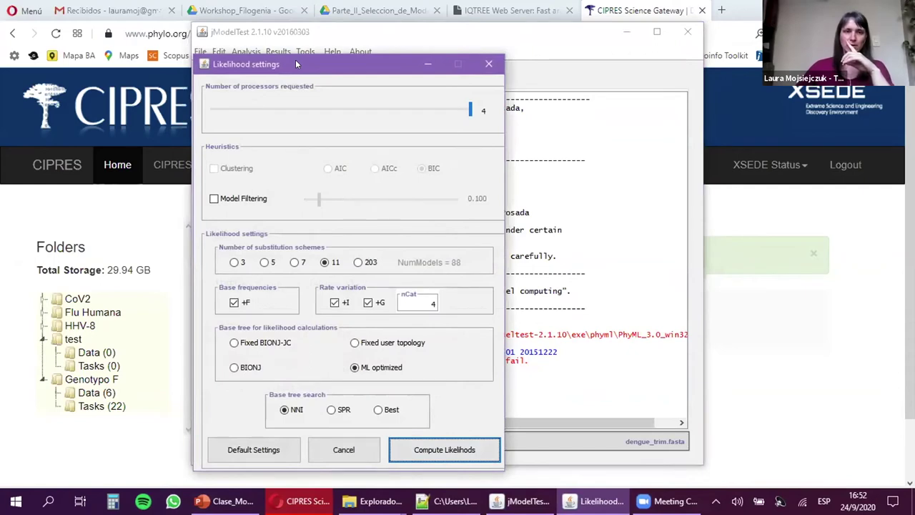
{"action": "left_click_drag", "start_coordinate": [371, 74], "coordinate": [456, 87]}
{"action": "left_click", "coordinate": [572, 77]}
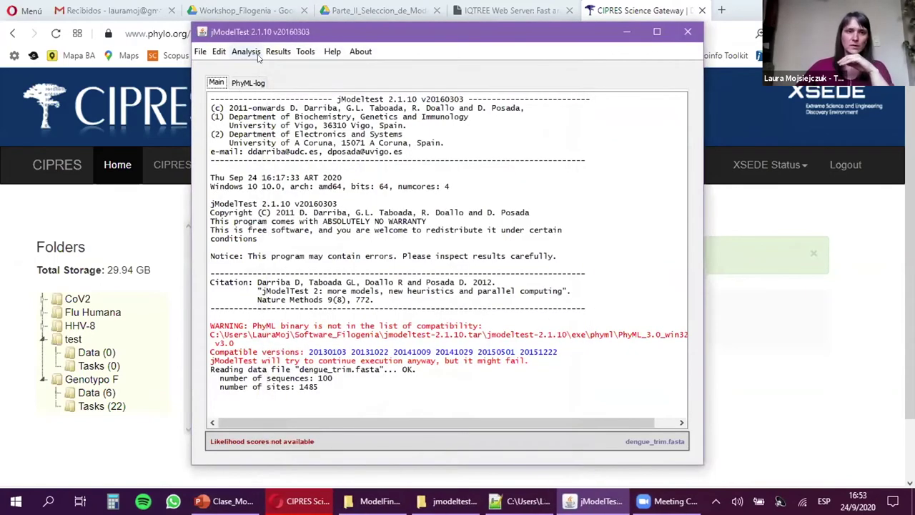
- Open the likelihood score computation settings and set the number of substitution schemes to 7
{"action": "left_click", "coordinate": [247, 53]}
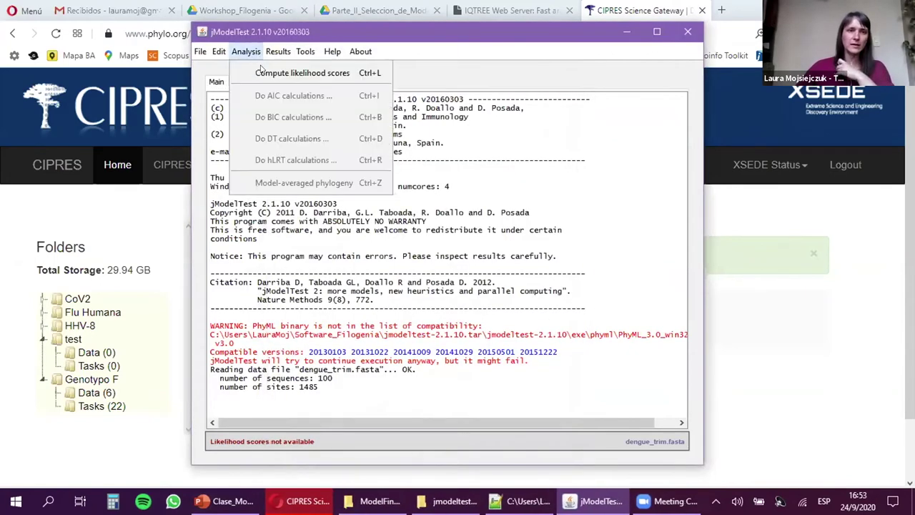
{"action": "left_click", "coordinate": [296, 73]}
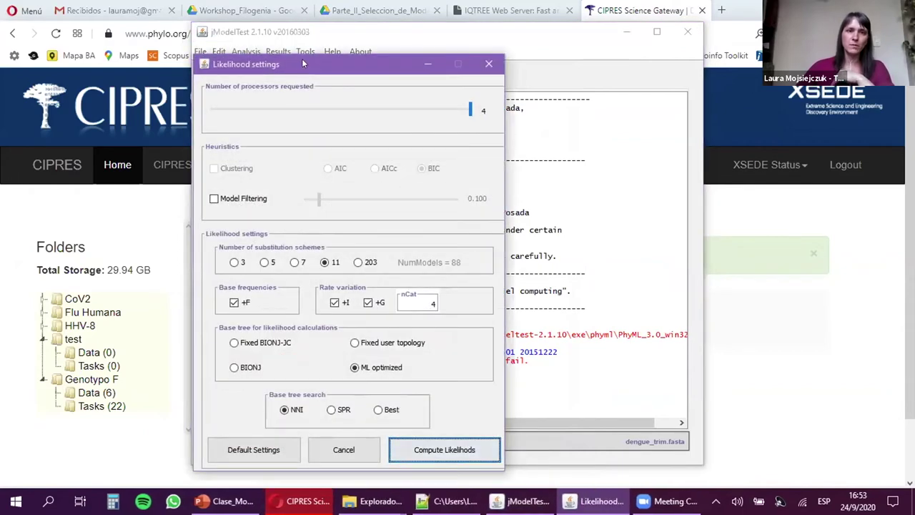
{"action": "left_click_drag", "start_coordinate": [302, 64], "coordinate": [383, 60]}
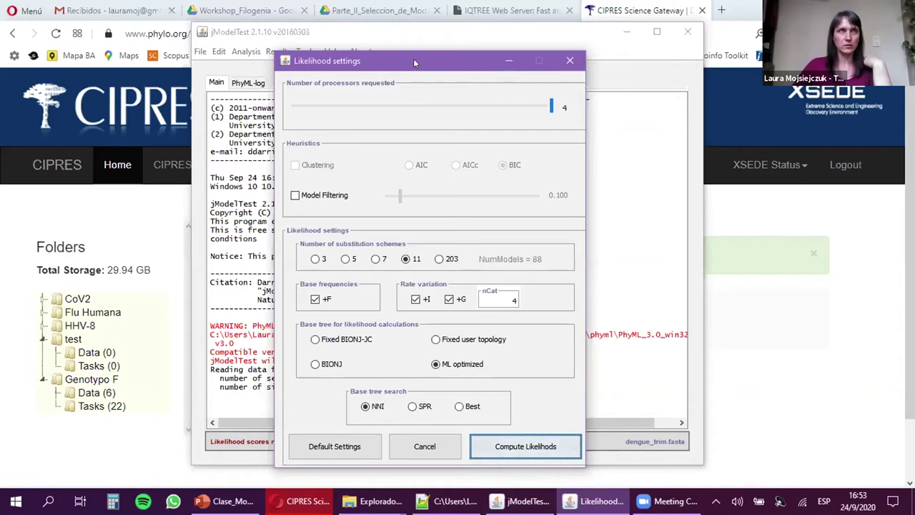
{"action": "left_click_drag", "start_coordinate": [418, 60], "coordinate": [416, 51]}
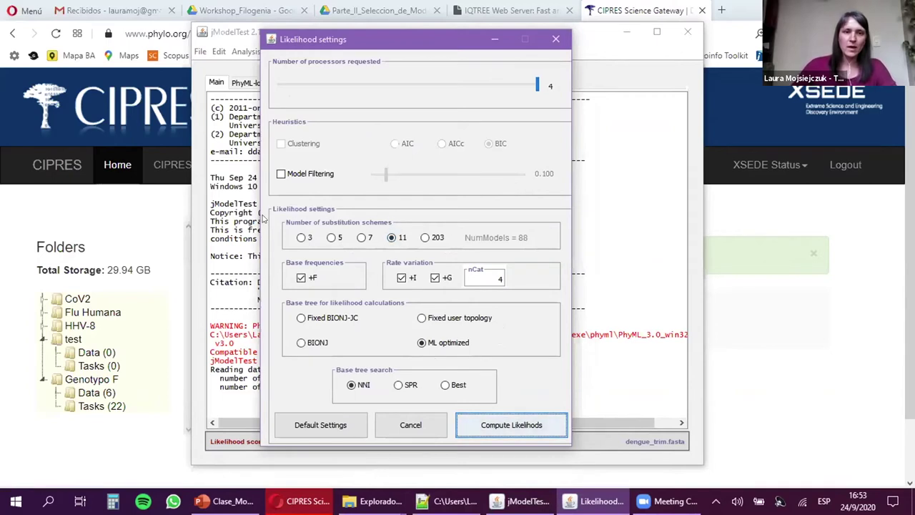
{"action": "left_click", "coordinate": [362, 238]}
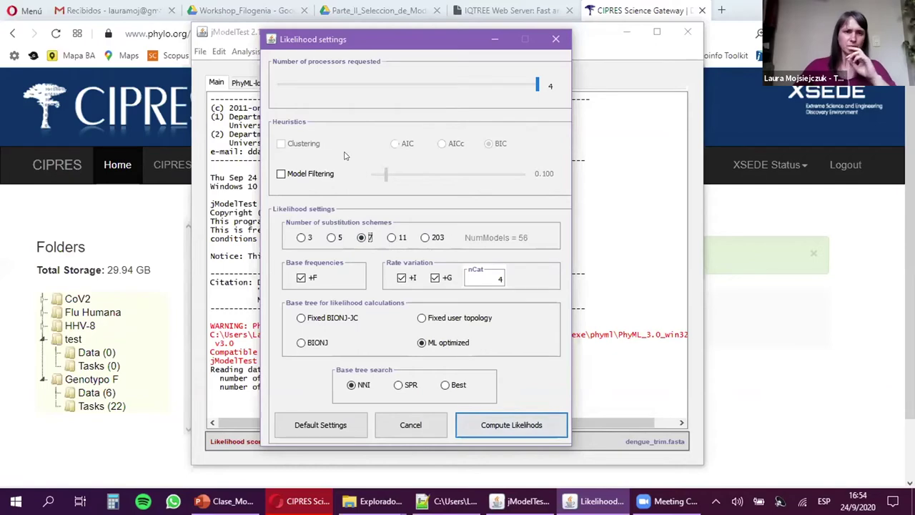
{"action": "left_click_drag", "start_coordinate": [315, 46], "coordinate": [411, 62]}
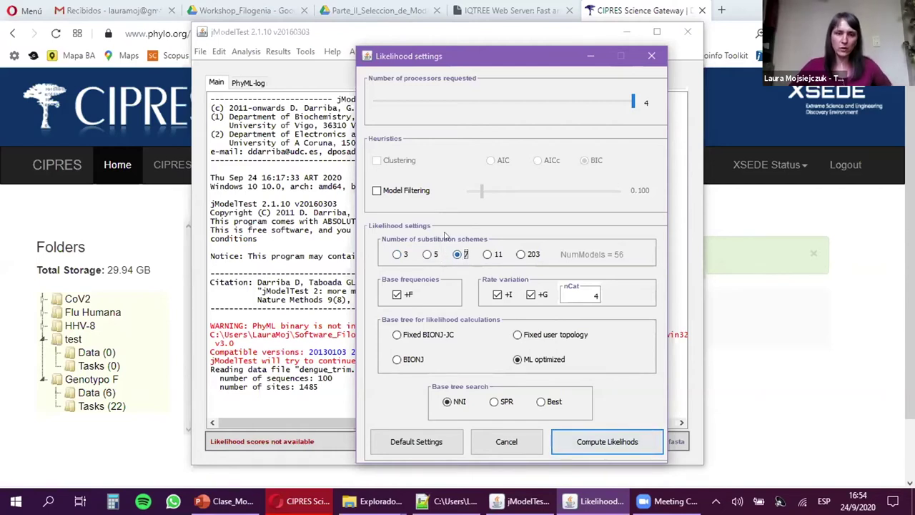
- Switch to the PowerPoint class presentation and present slide 11 with the table of nucleotide substitution models
{"action": "mouse_move", "coordinate": [225, 500]}
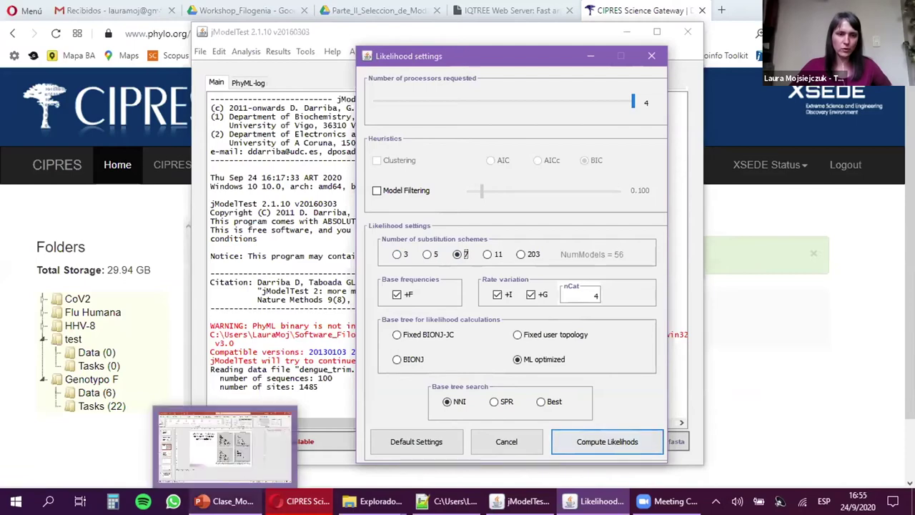
{"action": "left_click", "coordinate": [282, 440]}
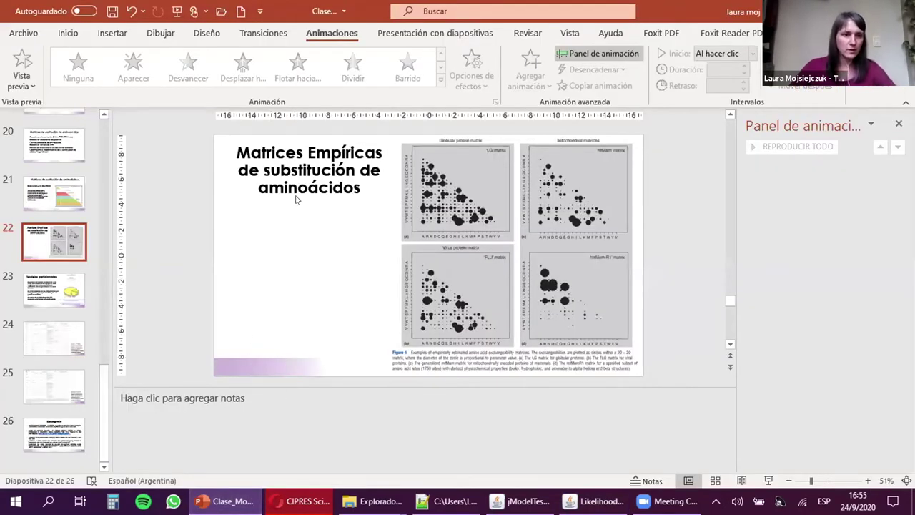
{"action": "left_click_drag", "start_coordinate": [104, 393], "coordinate": [113, 283]}
{"action": "scroll", "coordinate": [67, 236], "scroll_direction": "up", "scroll_amount": 3}
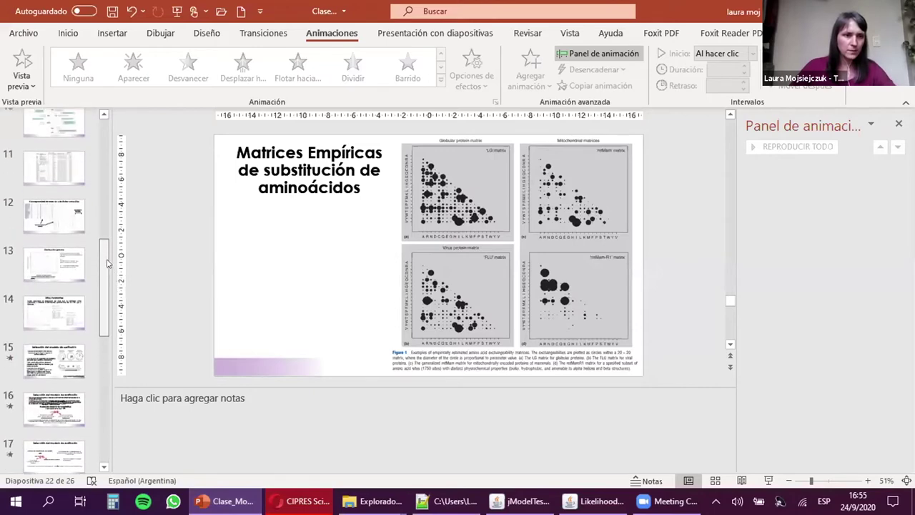
{"action": "left_click", "coordinate": [67, 235]}
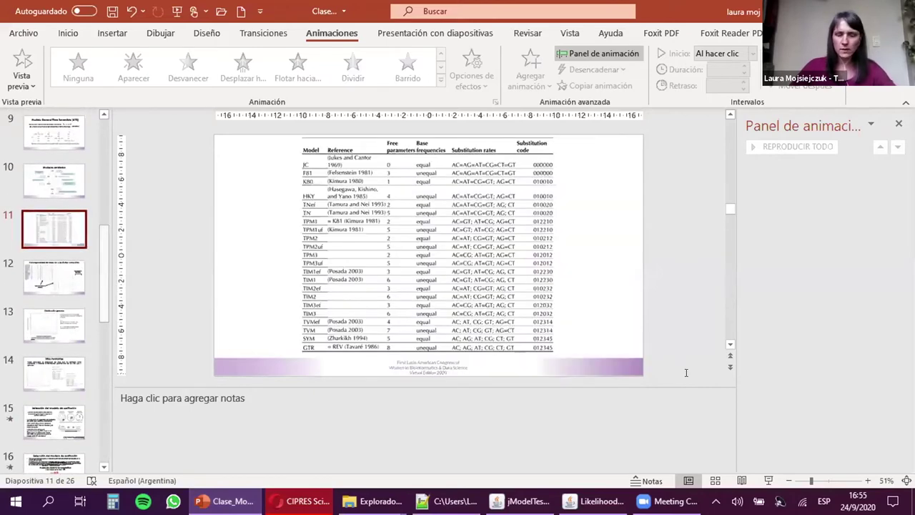
{"action": "left_click", "coordinate": [769, 481]}
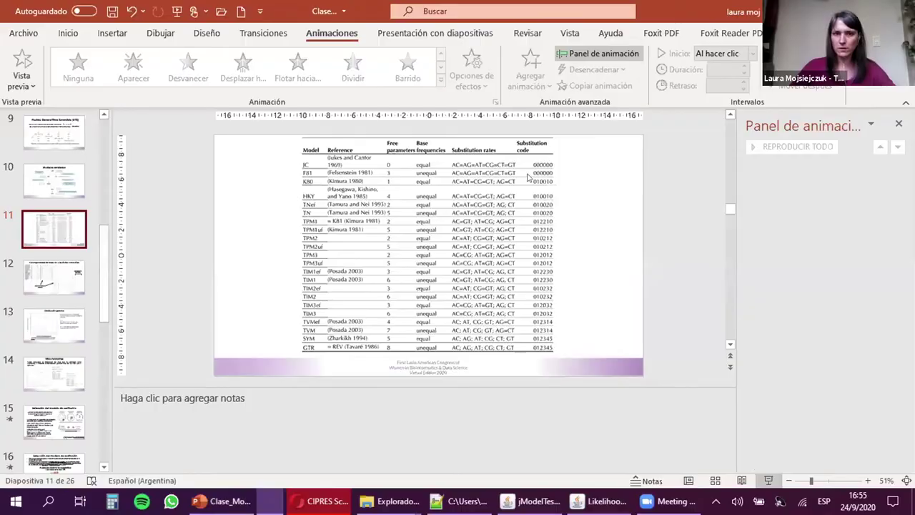
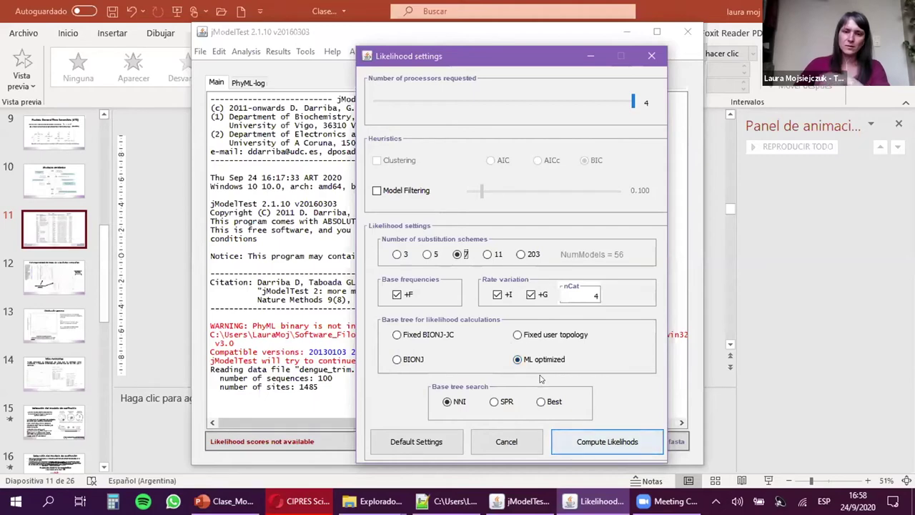
- Set the base tree search in the jModelTest likelihood settings to Best
{"action": "left_click", "coordinate": [562, 403]}
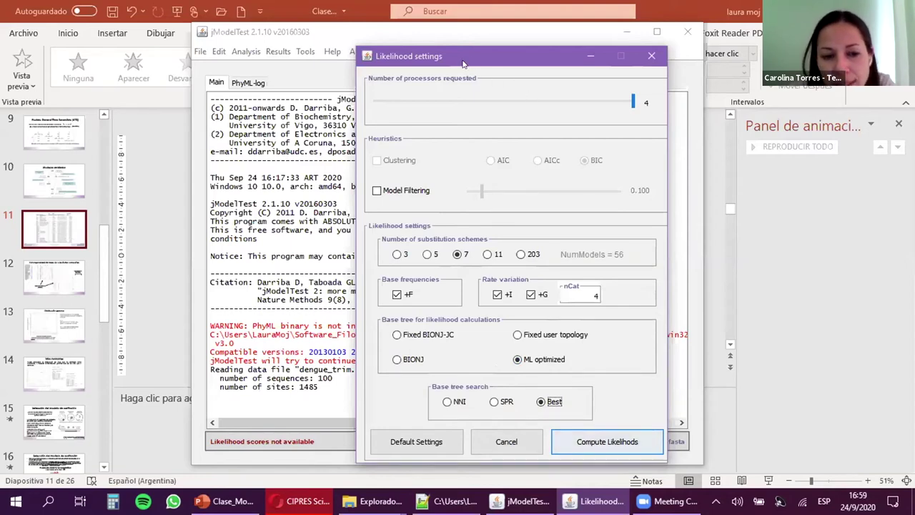
{"action": "left_click_drag", "start_coordinate": [468, 63], "coordinate": [420, 54]}
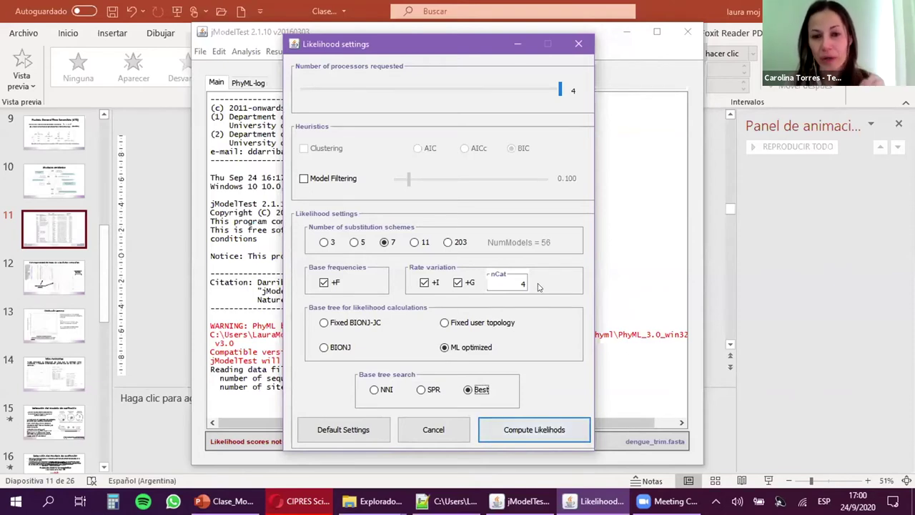
- Try leaving the +I rate variation out of the candidate models, then include it again
{"action": "left_click", "coordinate": [423, 283]}
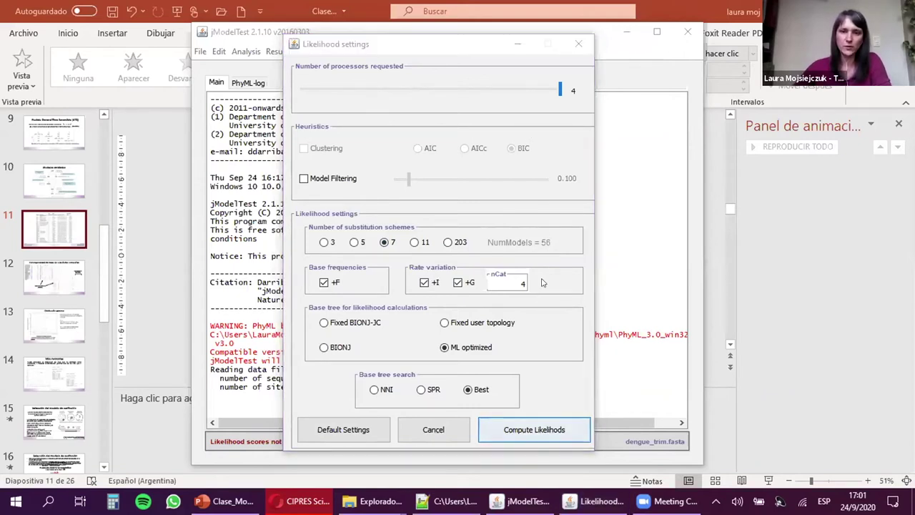
{"action": "left_click", "coordinate": [424, 283]}
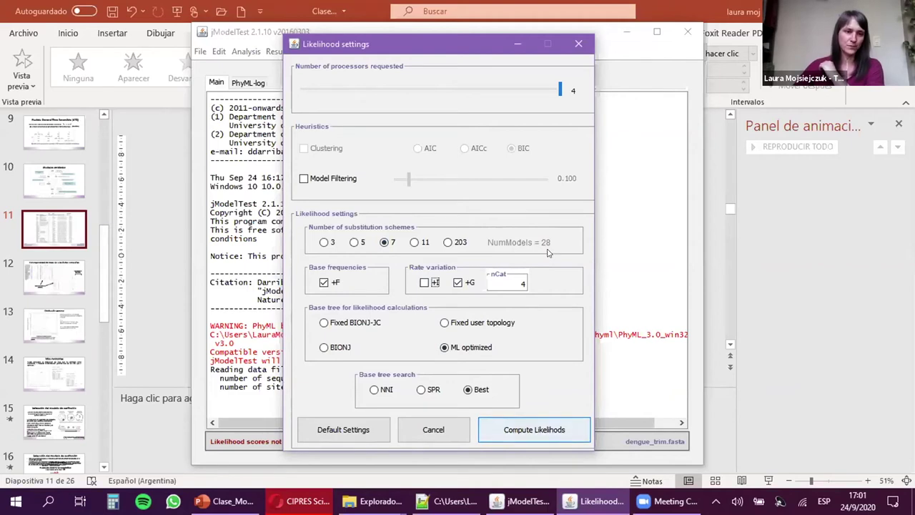
{"action": "left_click", "coordinate": [425, 284]}
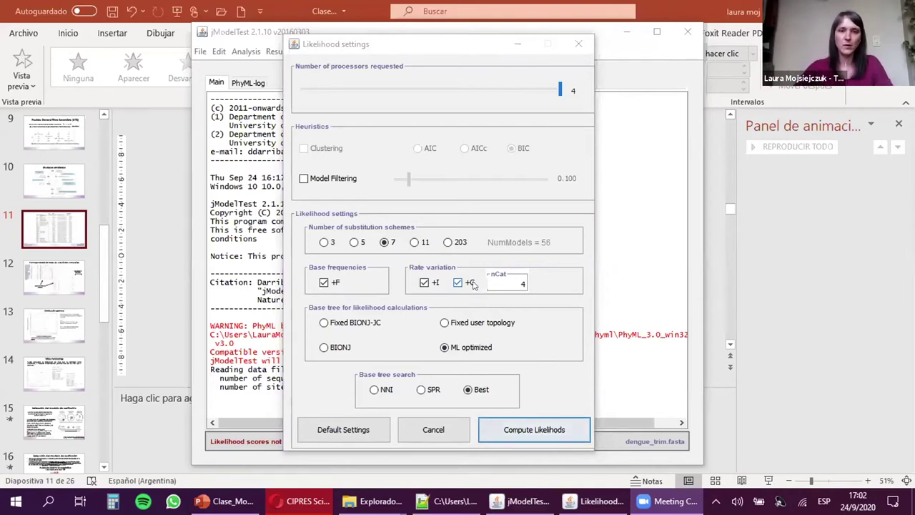
{"action": "left_click", "coordinate": [320, 51]}
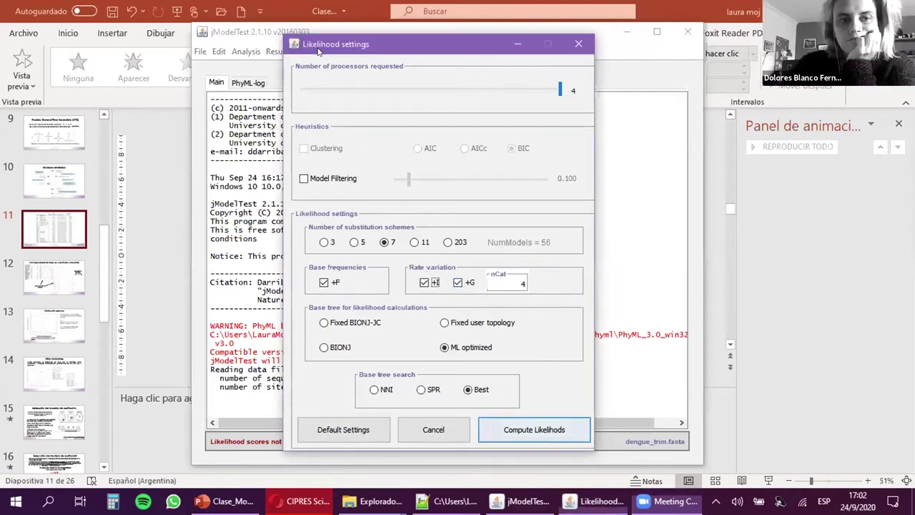
{"action": "left_click_drag", "start_coordinate": [320, 50], "coordinate": [313, 60]}
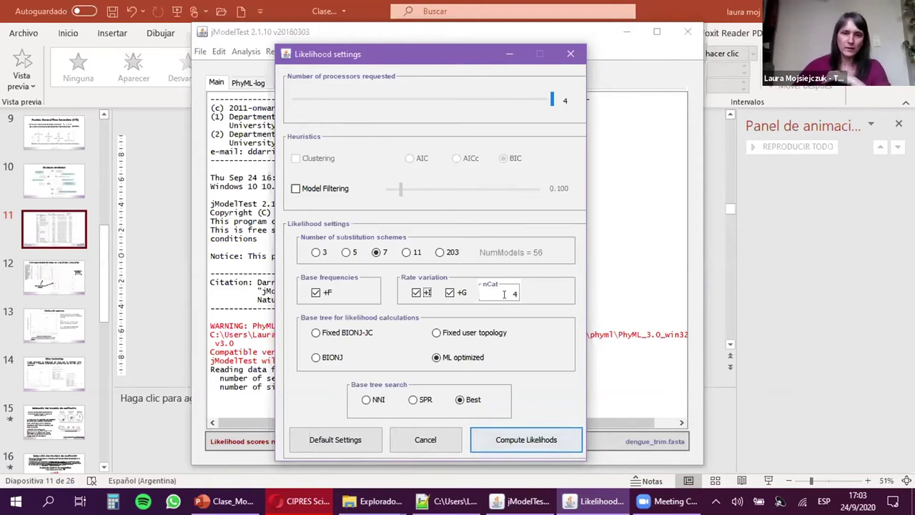
{"action": "left_click_drag", "start_coordinate": [504, 293], "coordinate": [528, 297]}
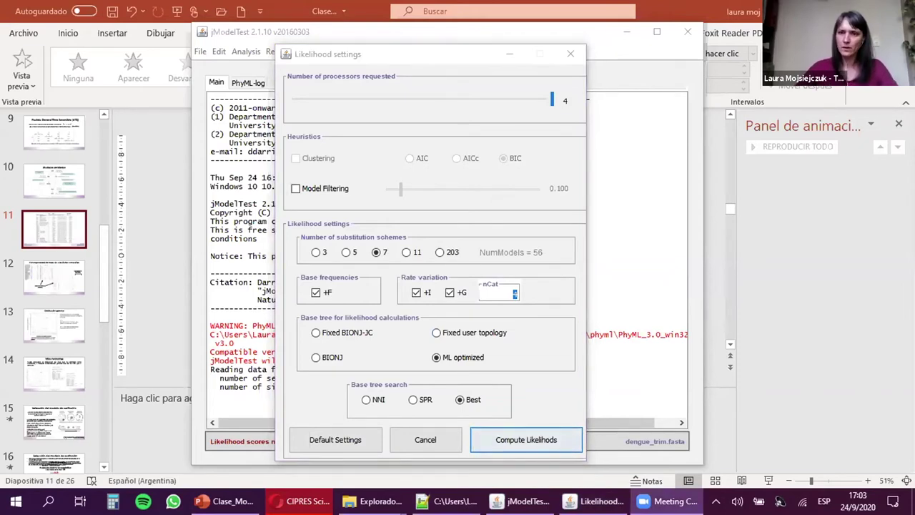
{"action": "left_click", "coordinate": [502, 290]}
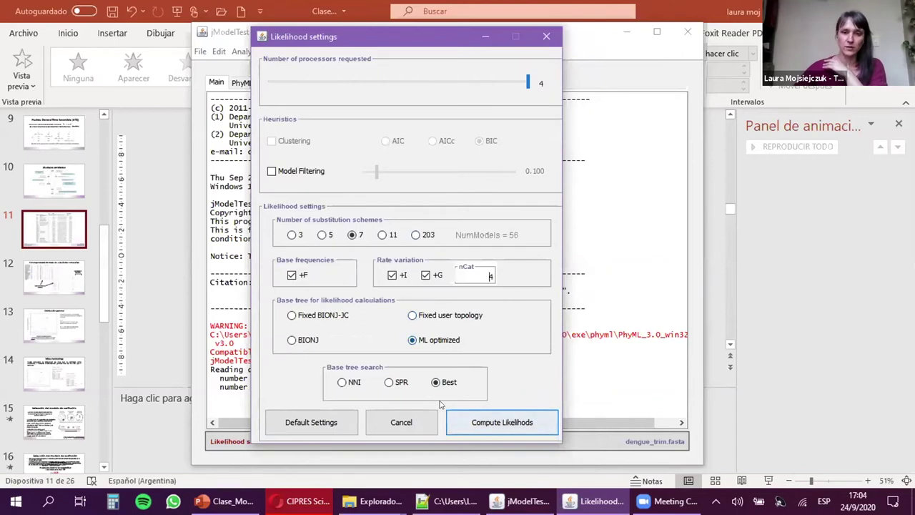
- Try lowering the number of processors requested to 2, and restore it to 4
{"action": "left_click", "coordinate": [388, 82]}
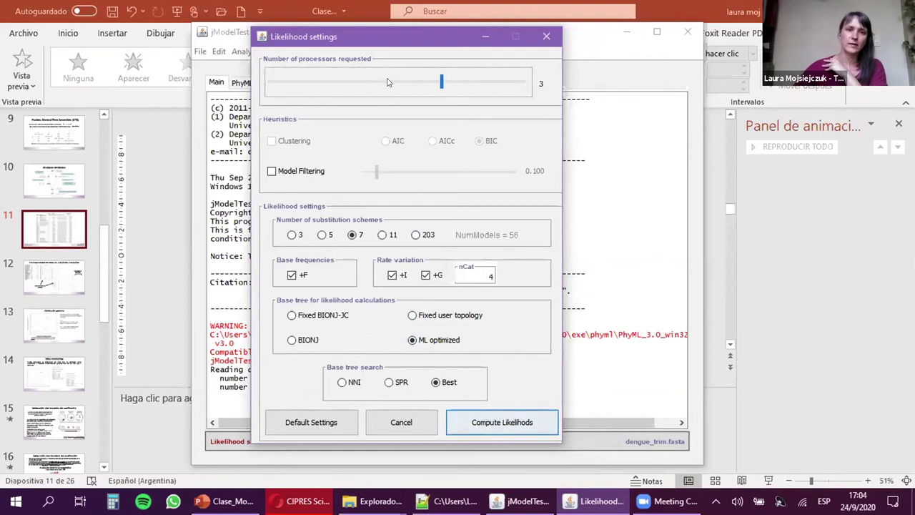
{"action": "left_click", "coordinate": [323, 81]}
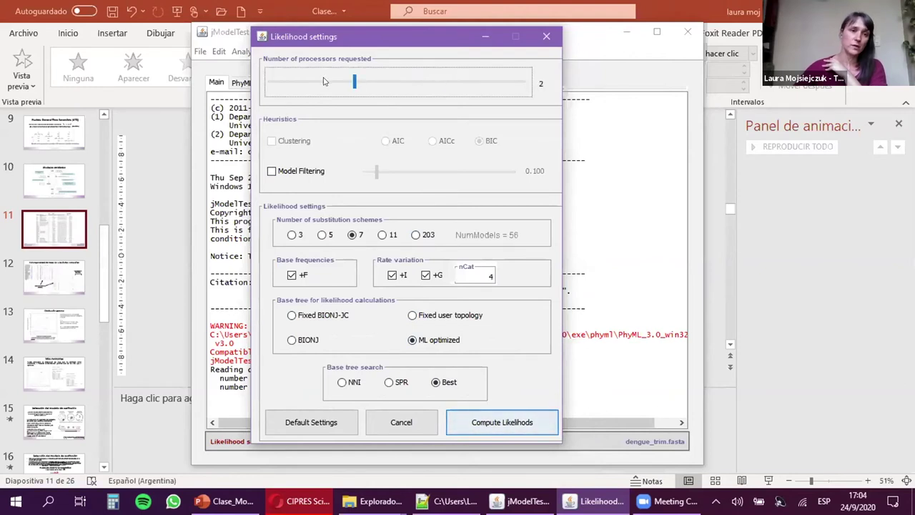
{"action": "left_click", "coordinate": [431, 83]}
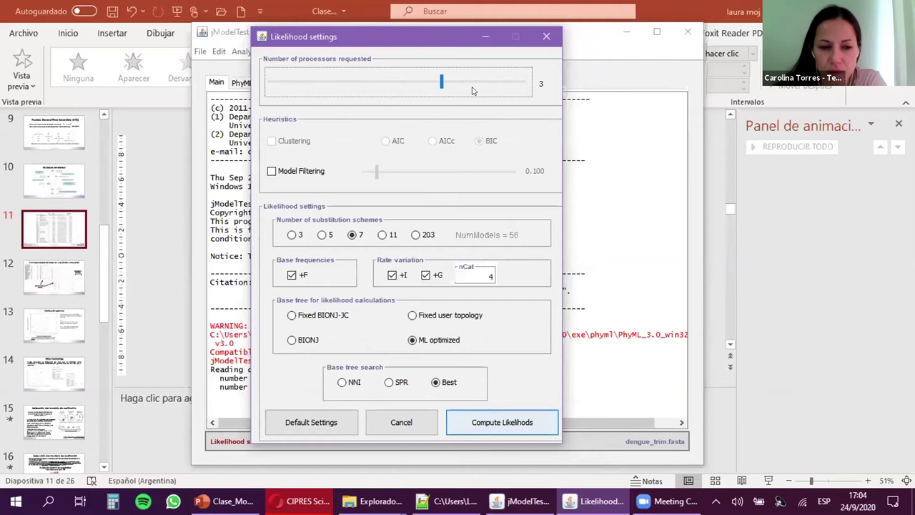
{"action": "left_click", "coordinate": [507, 85]}
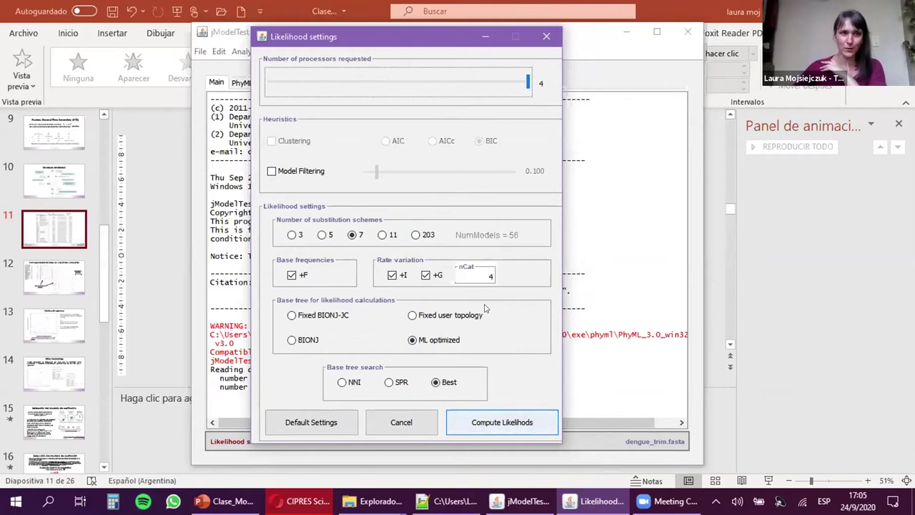
- Start computing the likelihood scores for dengue_trim.fasta and cancel the execution
{"action": "left_click", "coordinate": [519, 424]}
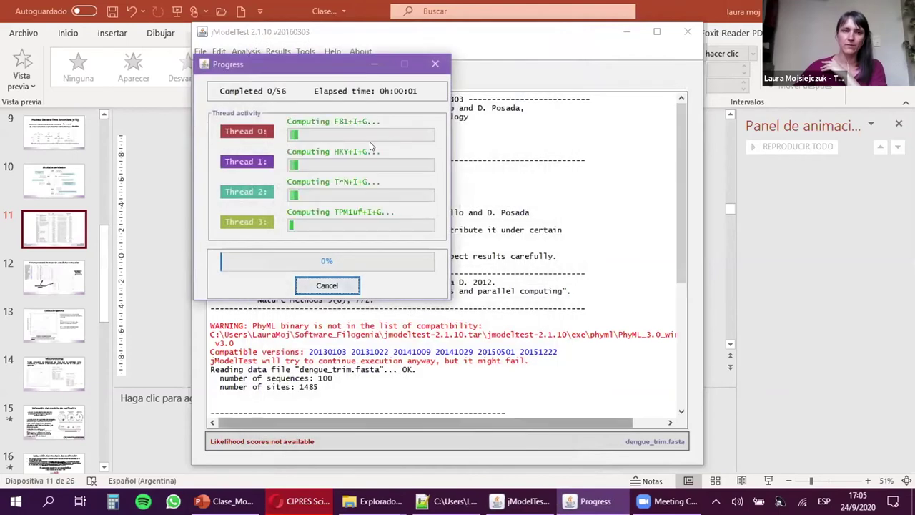
{"action": "left_click_drag", "start_coordinate": [295, 71], "coordinate": [447, 70]}
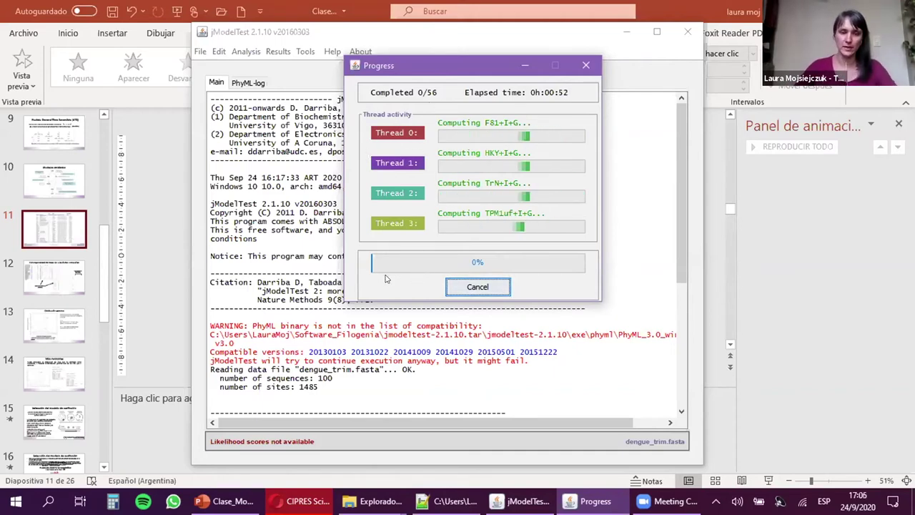
{"action": "left_click", "coordinate": [466, 285]}
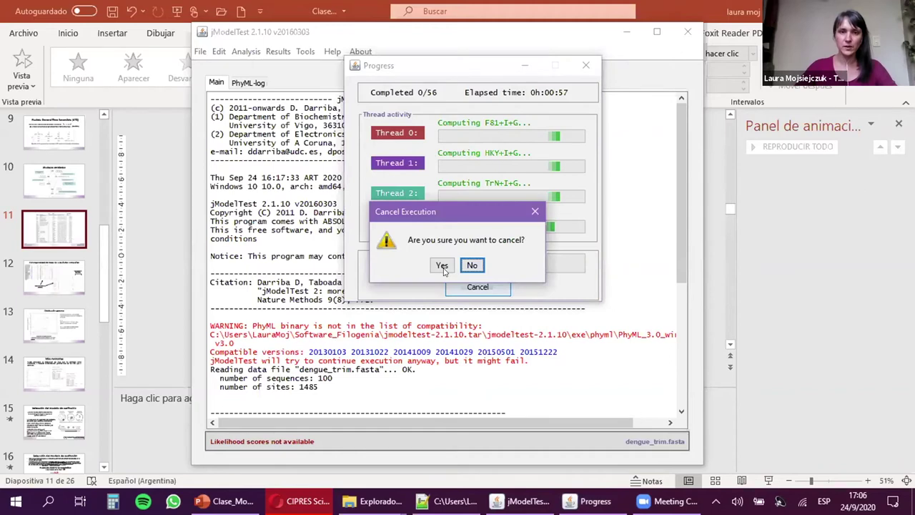
{"action": "left_click", "coordinate": [442, 265]}
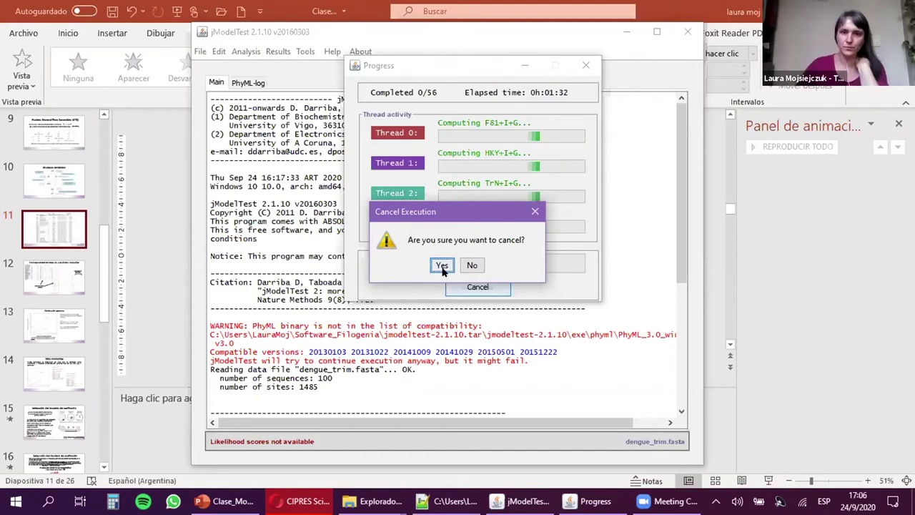
{"action": "left_click", "coordinate": [441, 266]}
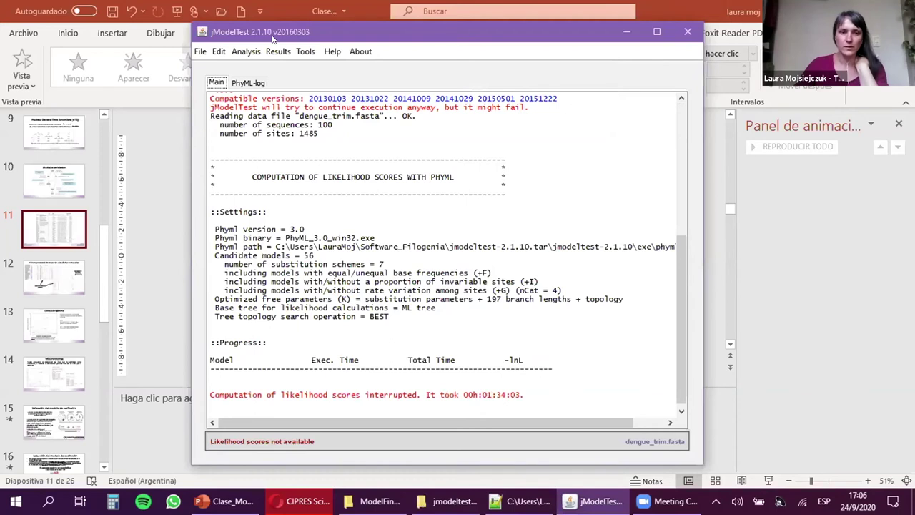
- Open RESULTS_dengue_trim.fasta.jmodeltest.txt from the TP_Modelos folder in Notepad++ and hide its end-of-line and space symbols
{"action": "left_click_drag", "start_coordinate": [272, 39], "coordinate": [263, 61]}
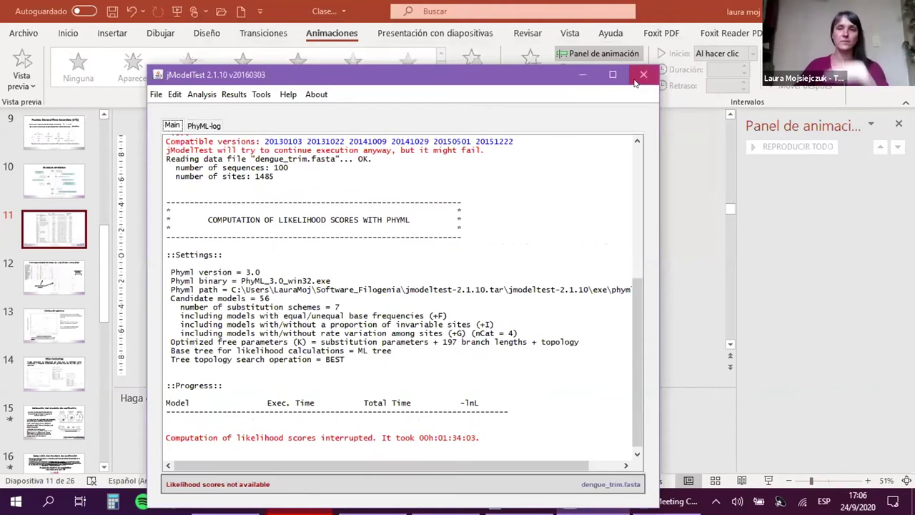
{"action": "left_click", "coordinate": [581, 75]}
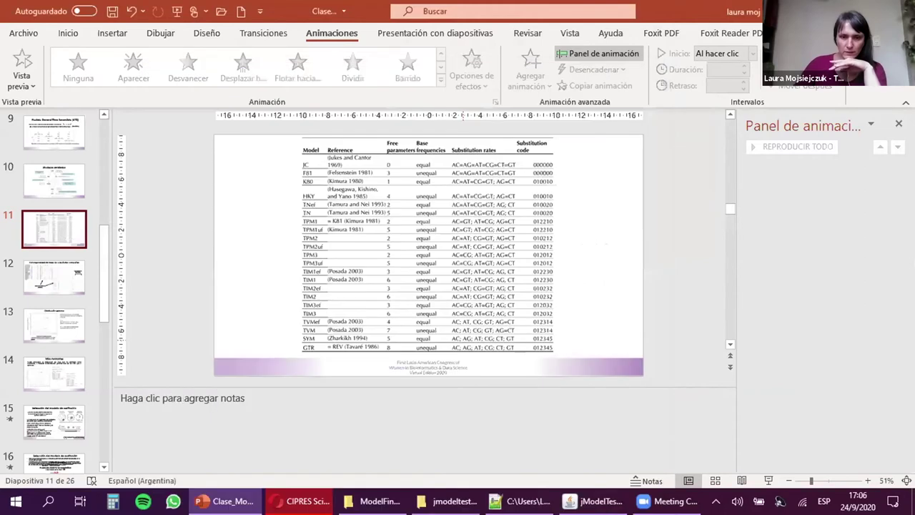
{"action": "left_click", "coordinate": [450, 500]}
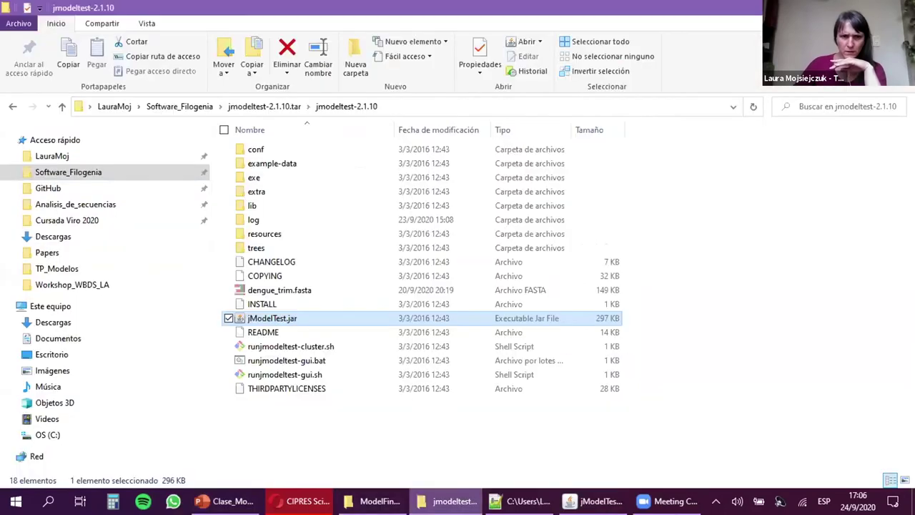
{"action": "left_click", "coordinate": [377, 500]}
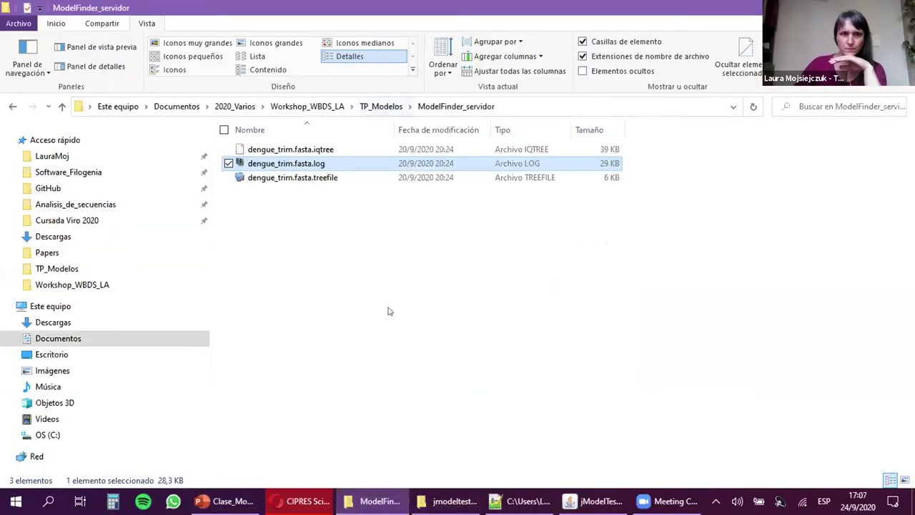
{"action": "key", "text": "alt+Up"}
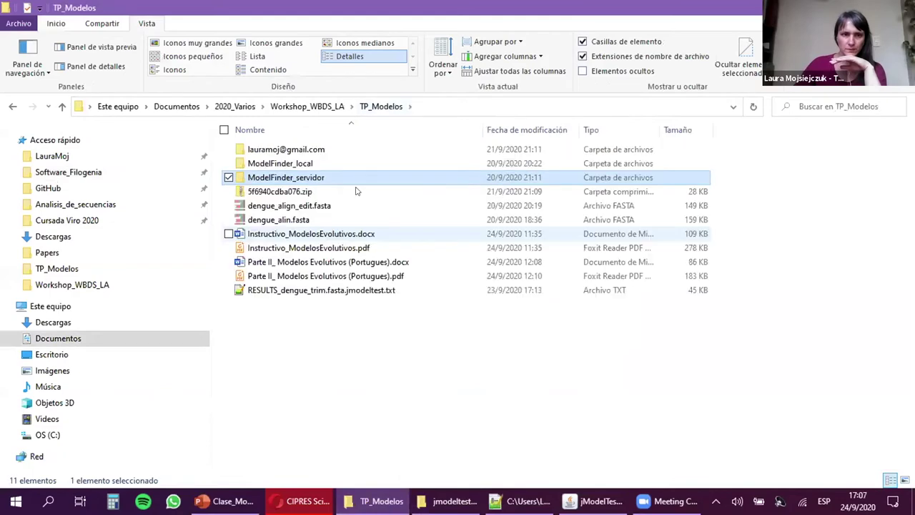
{"action": "left_click", "coordinate": [375, 290]}
{"action": "key", "text": "Return"}
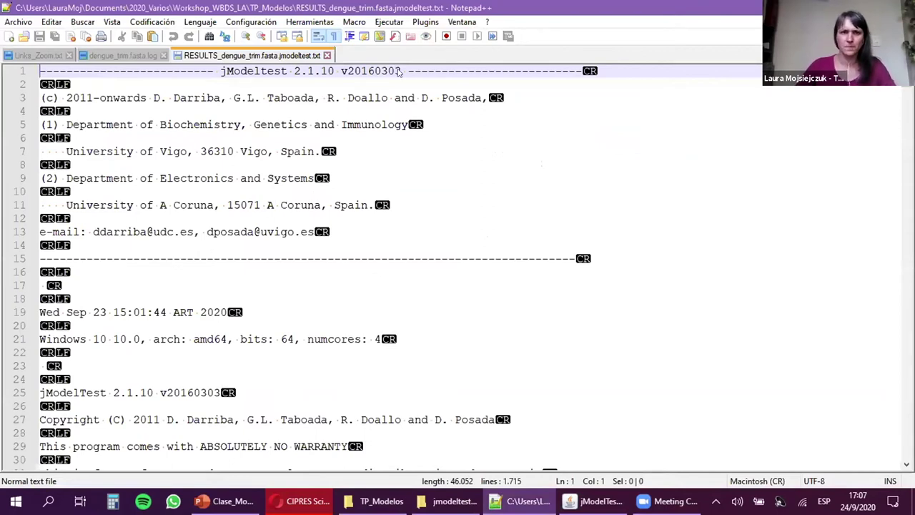
{"action": "left_click", "coordinate": [336, 37]}
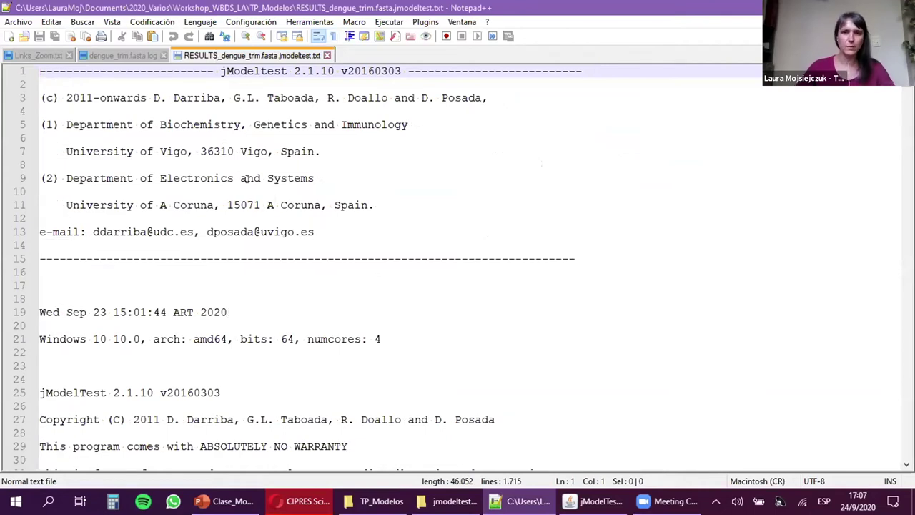
- Review the header and the input alignment summary in the saved jModelTest results file
{"action": "scroll", "coordinate": [246, 179], "scroll_direction": "down", "scroll_amount": 1}
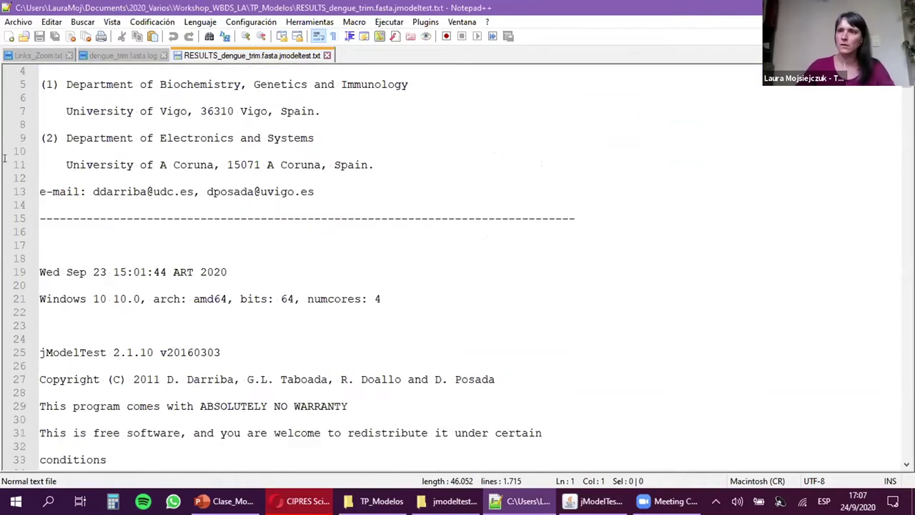
{"action": "double_click", "coordinate": [576, 14]}
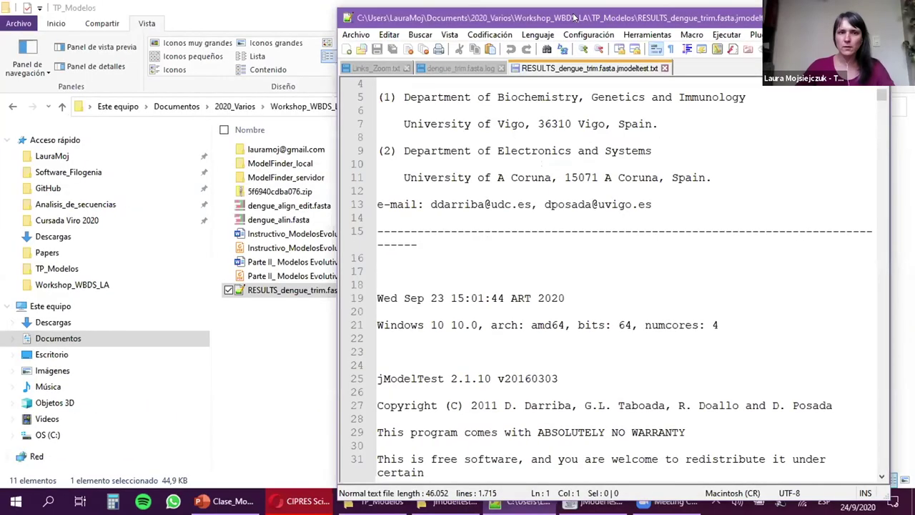
{"action": "double_click", "coordinate": [573, 16]}
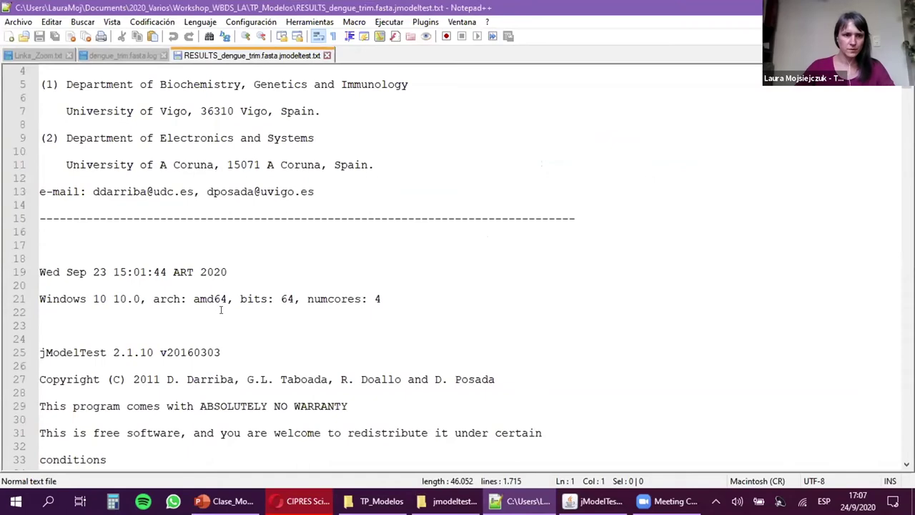
{"action": "scroll", "coordinate": [220, 310], "scroll_direction": "down", "scroll_amount": 7}
{"action": "scroll", "coordinate": [223, 310], "scroll_direction": "down", "scroll_amount": 5}
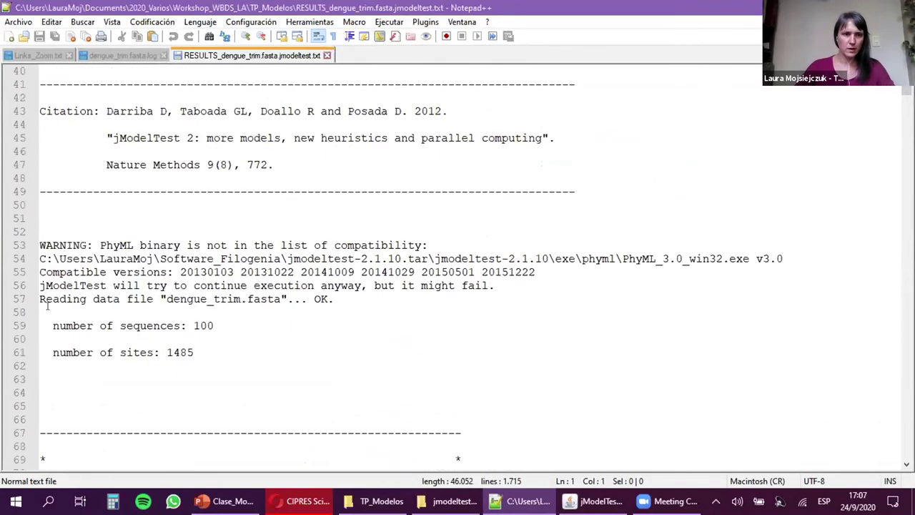
{"action": "scroll", "coordinate": [243, 325], "scroll_direction": "down", "scroll_amount": 4}
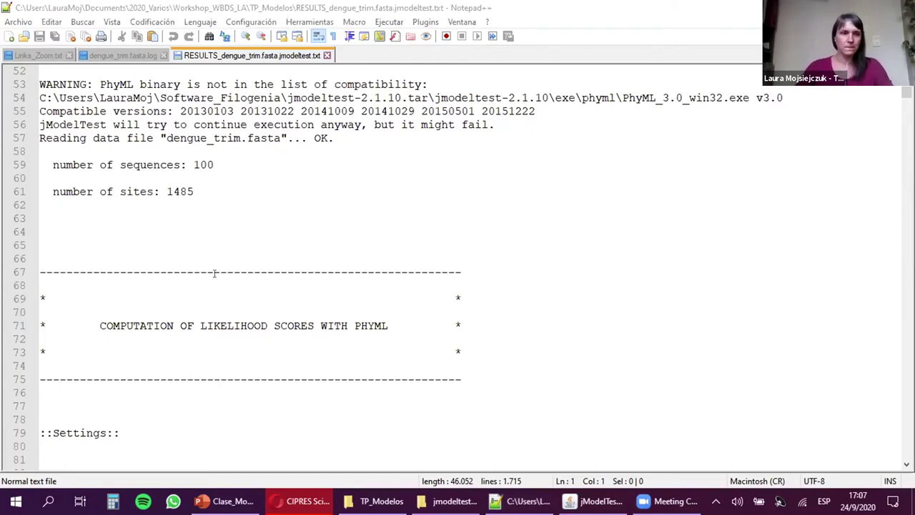
- Examine the PhyML likelihood computation settings in the results, highlighting the rate variation (+G) entry with its nCat value
{"action": "scroll", "coordinate": [208, 299], "scroll_direction": "down", "scroll_amount": 4}
{"action": "scroll", "coordinate": [213, 298], "scroll_direction": "down", "scroll_amount": 1}
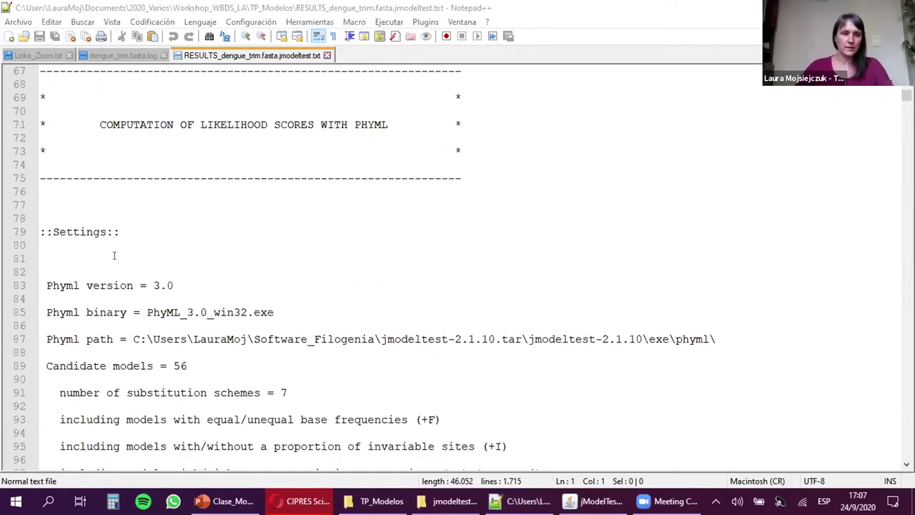
{"action": "scroll", "coordinate": [306, 363], "scroll_direction": "down", "scroll_amount": 3}
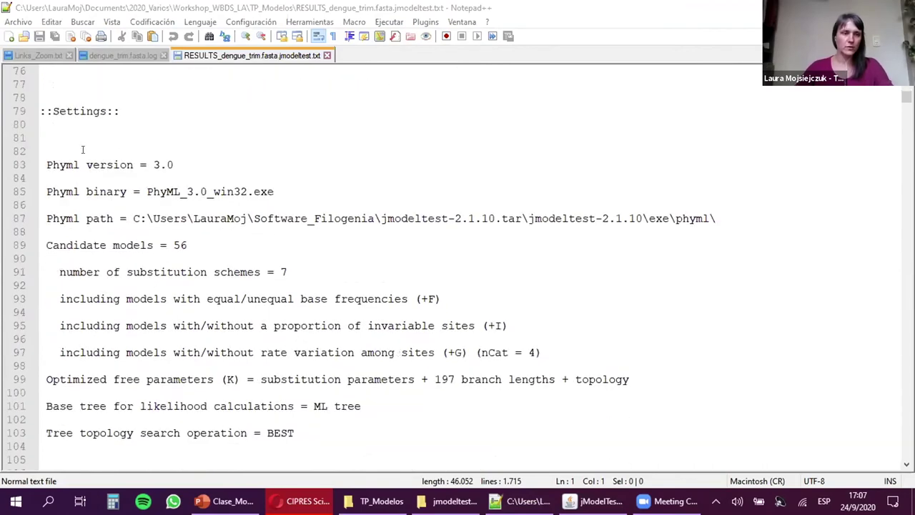
{"action": "scroll", "coordinate": [100, 232], "scroll_direction": "up", "scroll_amount": 1}
{"action": "scroll", "coordinate": [106, 232], "scroll_direction": "up", "scroll_amount": 1}
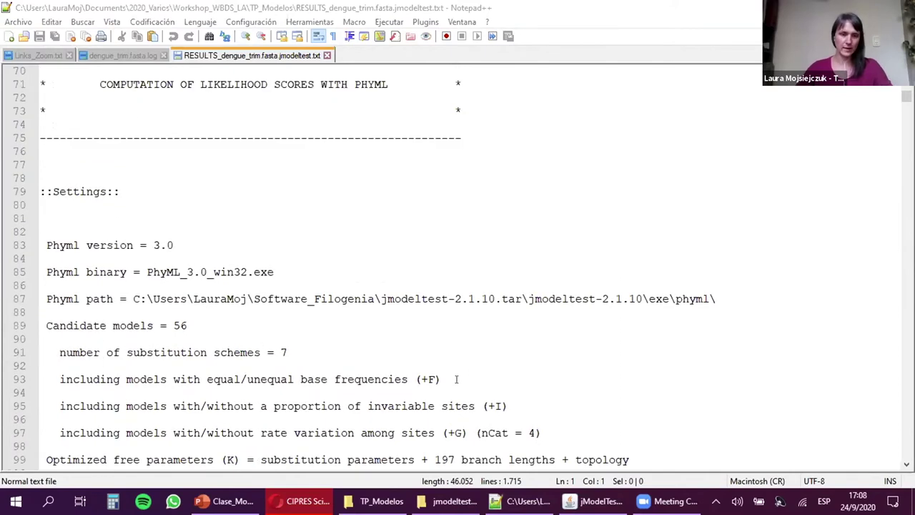
{"action": "left_click", "coordinate": [511, 405]}
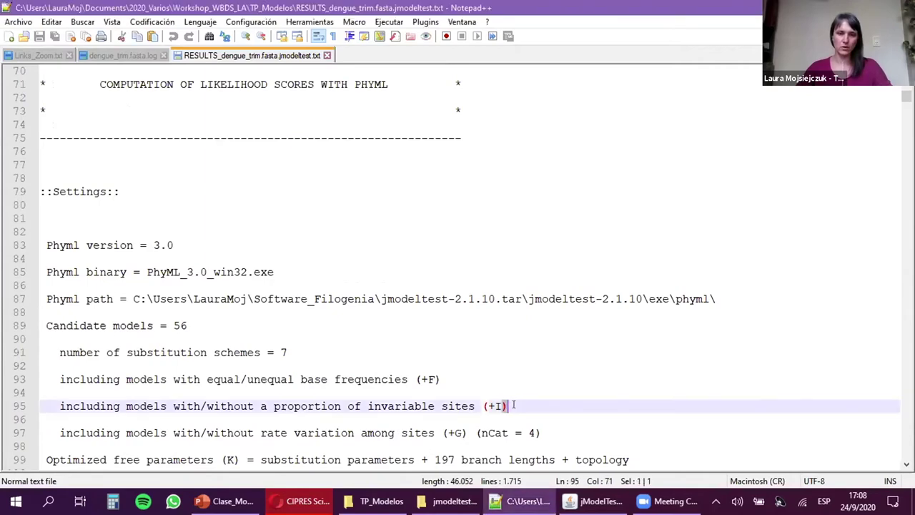
{"action": "scroll", "coordinate": [518, 400], "scroll_direction": "down", "scroll_amount": 3}
{"action": "left_click_drag", "start_coordinate": [442, 311], "coordinate": [526, 313]}
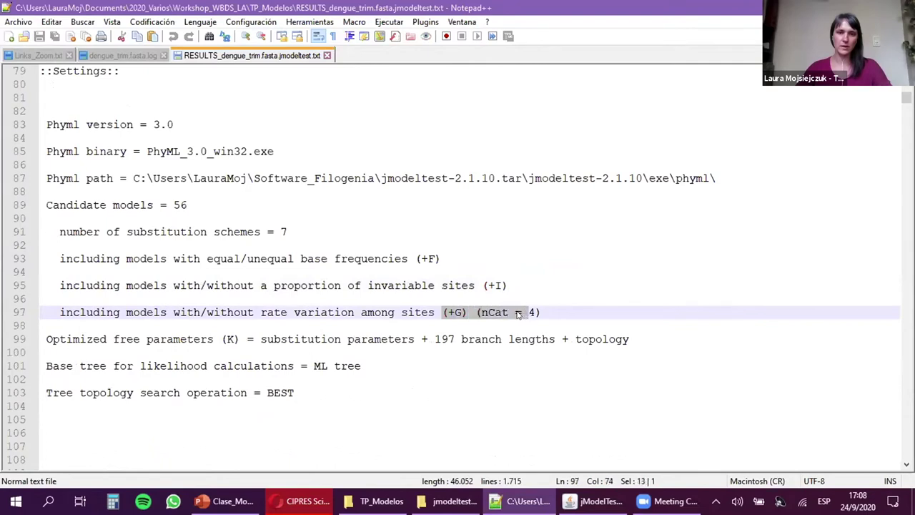
{"action": "left_click_drag", "start_coordinate": [396, 312], "coordinate": [587, 328]}
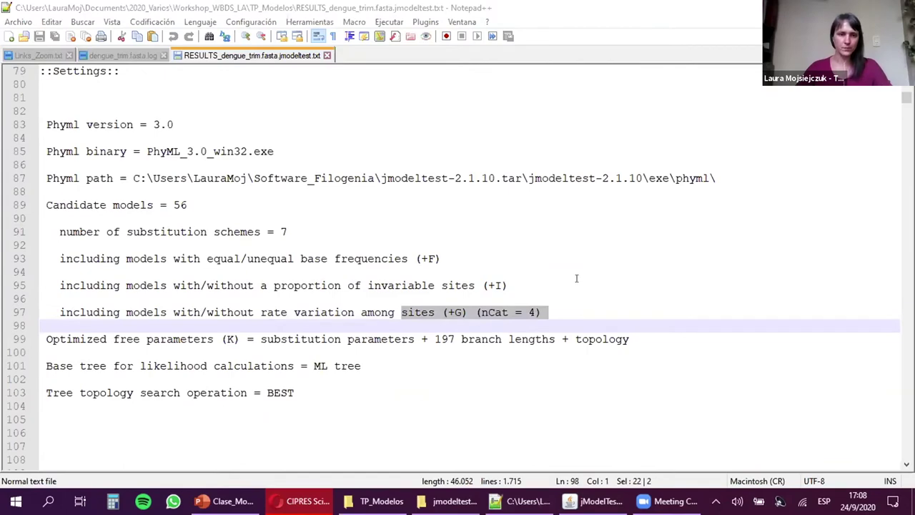
- Examine the Progress table of models, execution times and -lnL scores, highlighting the F81+I+G model
{"action": "scroll", "coordinate": [576, 278], "scroll_direction": "down", "scroll_amount": 1}
{"action": "scroll", "coordinate": [576, 278], "scroll_direction": "down", "scroll_amount": 3}
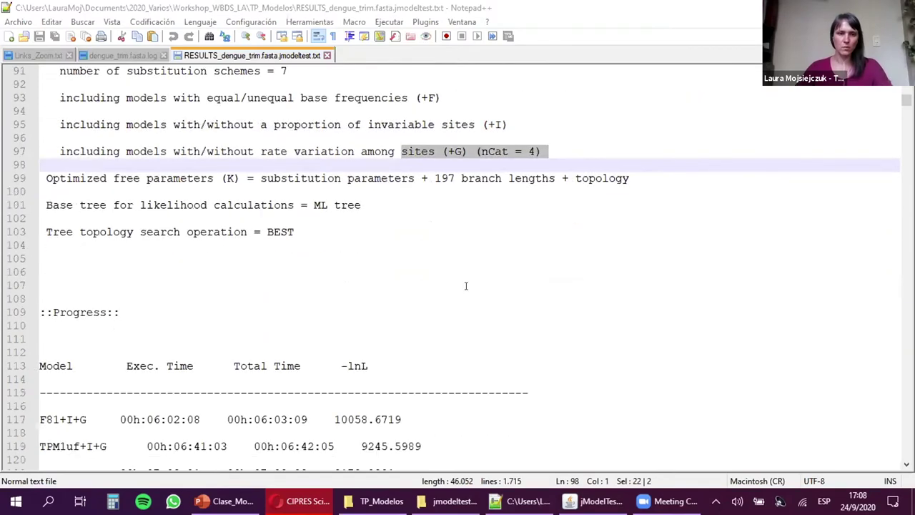
{"action": "scroll", "coordinate": [347, 294], "scroll_direction": "down", "scroll_amount": 2}
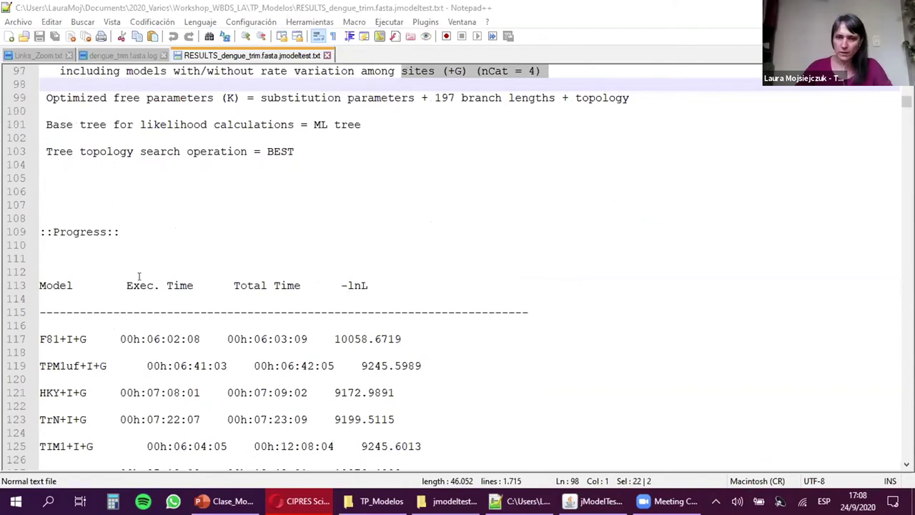
{"action": "scroll", "coordinate": [146, 279], "scroll_direction": "down", "scroll_amount": 2}
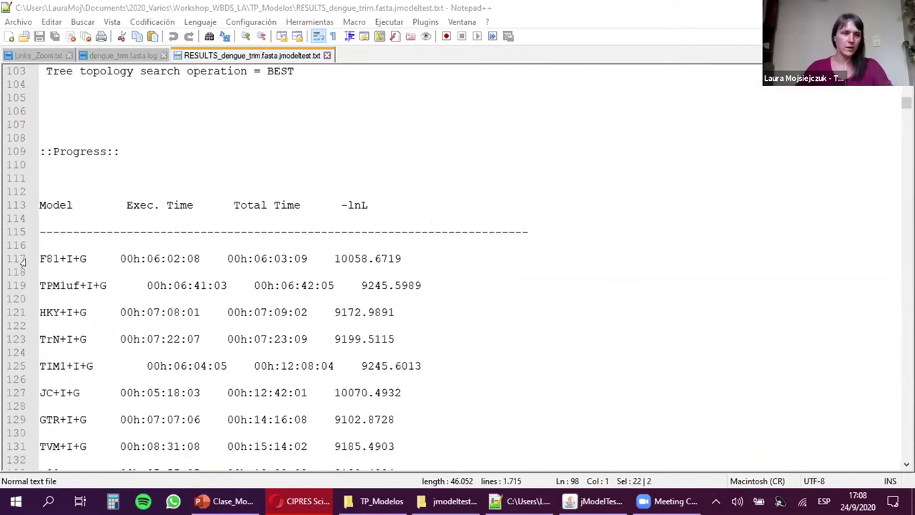
{"action": "left_click_drag", "start_coordinate": [39, 256], "coordinate": [84, 252]}
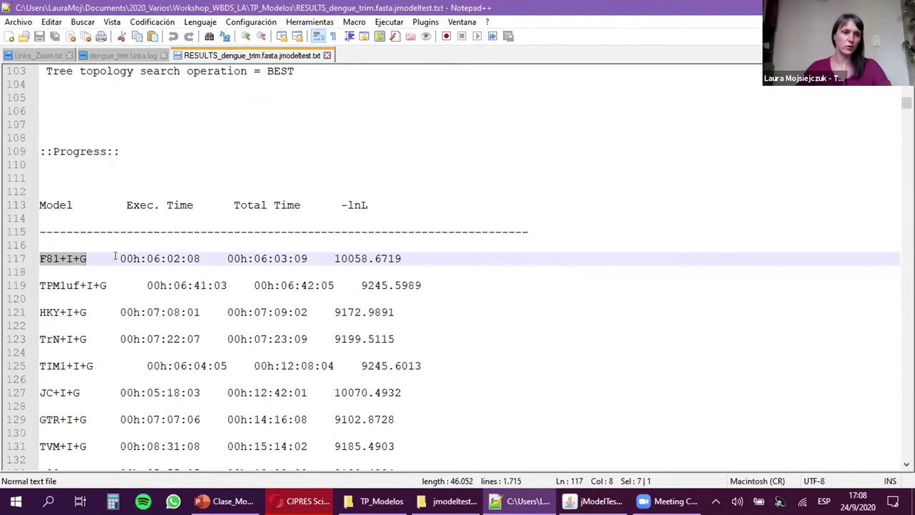
- Highlight the execution time and -lnL score of F81+I+G in the Progress table, followed by the rows from F81+I+G to TrN+I+G
{"action": "left_click_drag", "start_coordinate": [118, 256], "coordinate": [199, 255]}
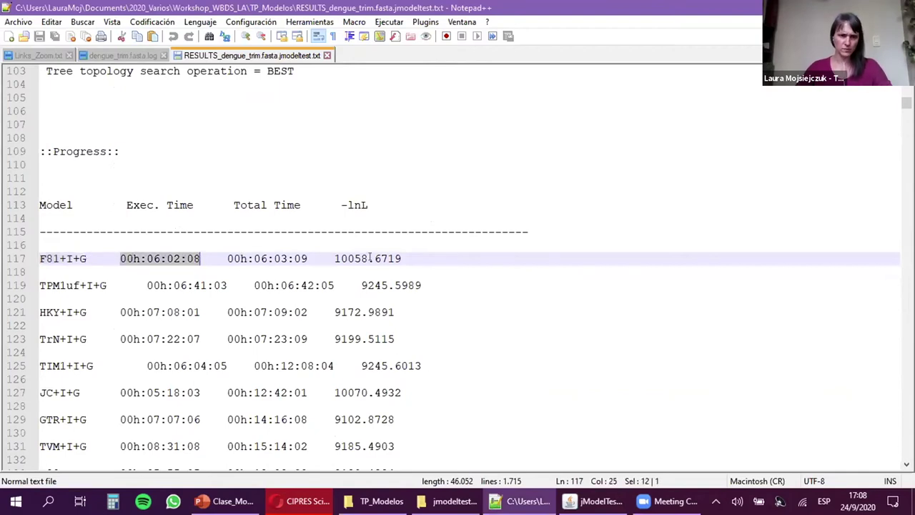
{"action": "left_click_drag", "start_coordinate": [333, 255], "coordinate": [405, 255]}
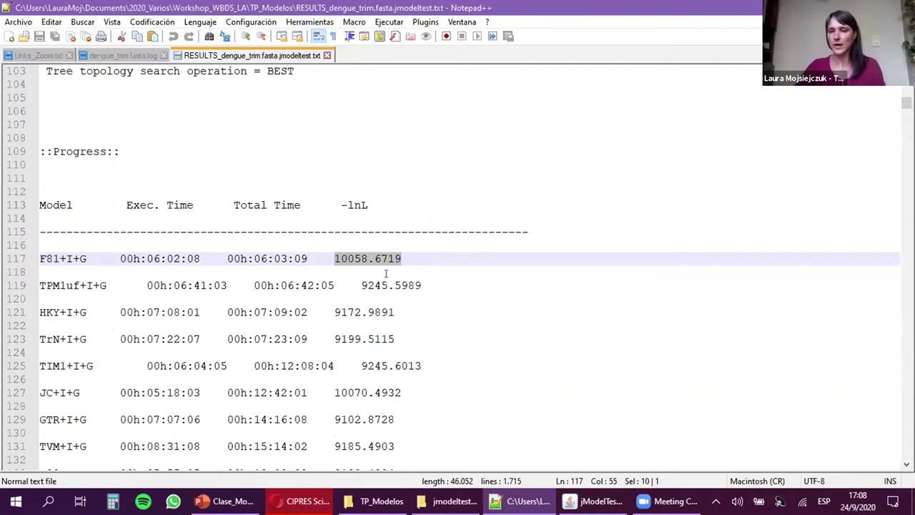
{"action": "scroll", "coordinate": [412, 278], "scroll_direction": "down", "scroll_amount": 1}
{"action": "left_click_drag", "start_coordinate": [40, 245], "coordinate": [106, 245]}
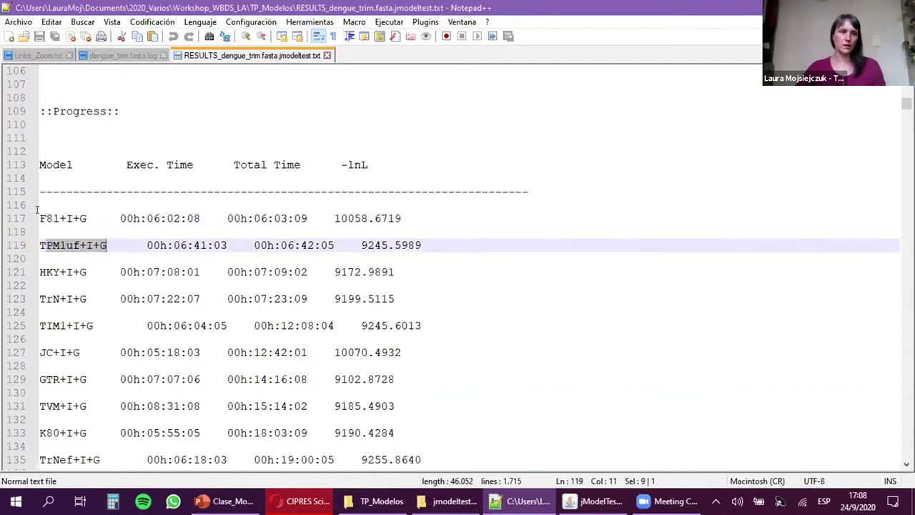
{"action": "left_click_drag", "start_coordinate": [40, 218], "coordinate": [404, 299]}
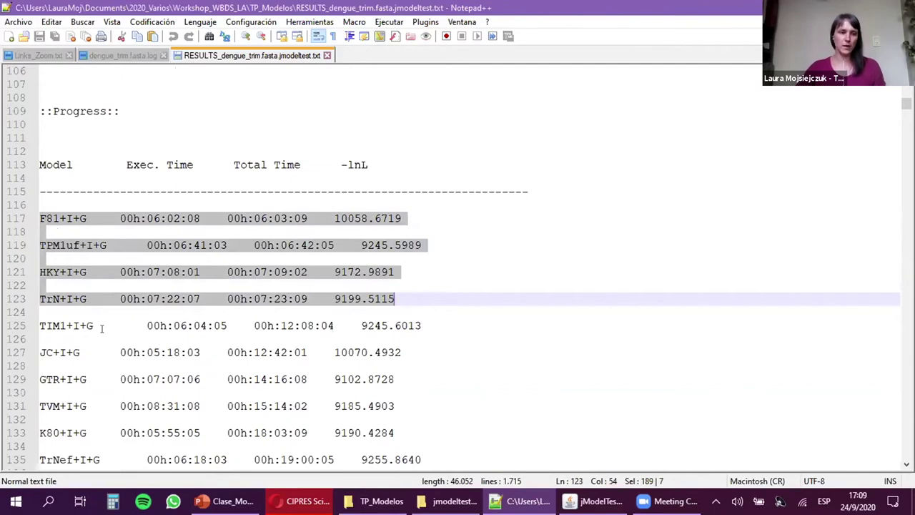
- Read further through the models in the Progress table and highlight the F81+G model and its -lnL score
{"action": "scroll", "coordinate": [103, 329], "scroll_direction": "down", "scroll_amount": 1}
{"action": "scroll", "coordinate": [51, 286], "scroll_direction": "down", "scroll_amount": 1}
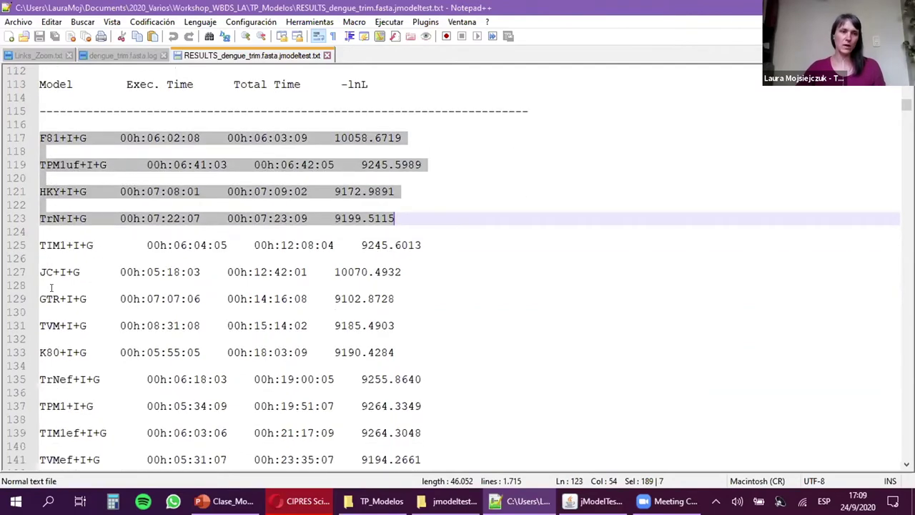
{"action": "scroll", "coordinate": [51, 288], "scroll_direction": "down", "scroll_amount": 1}
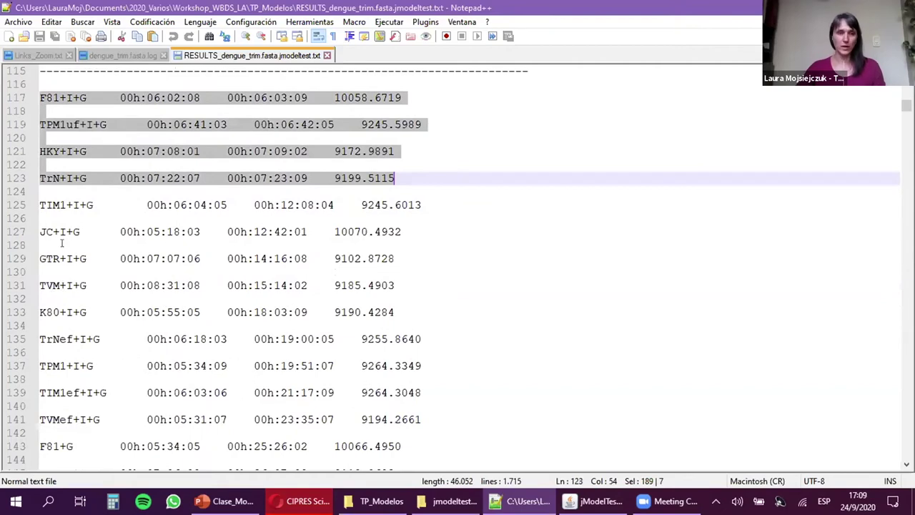
{"action": "scroll", "coordinate": [62, 247], "scroll_direction": "down", "scroll_amount": 1}
{"action": "scroll", "coordinate": [62, 245], "scroll_direction": "down", "scroll_amount": 2}
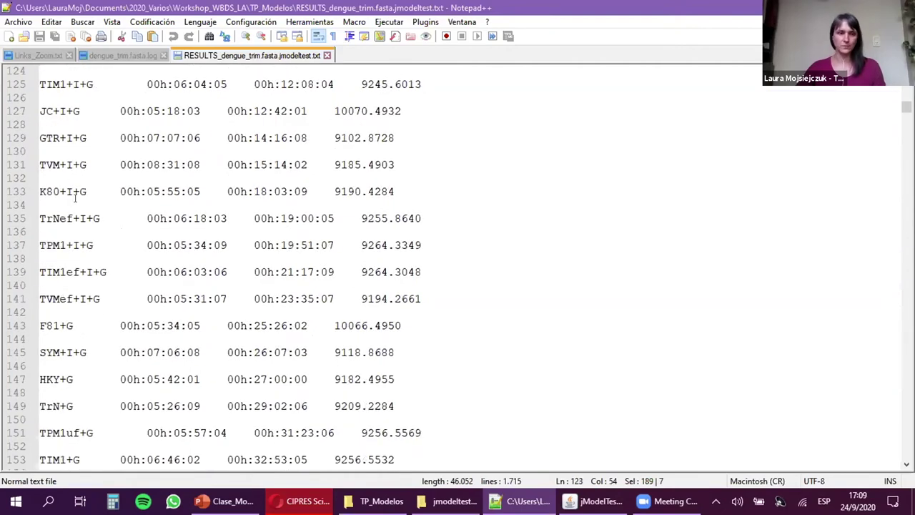
{"action": "scroll", "coordinate": [68, 164], "scroll_direction": "down", "scroll_amount": 3}
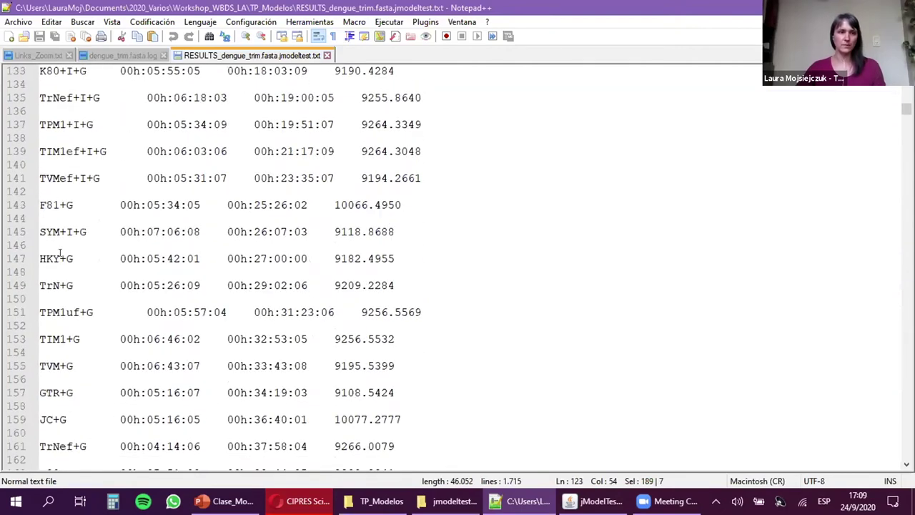
{"action": "left_click_drag", "start_coordinate": [40, 204], "coordinate": [72, 205]}
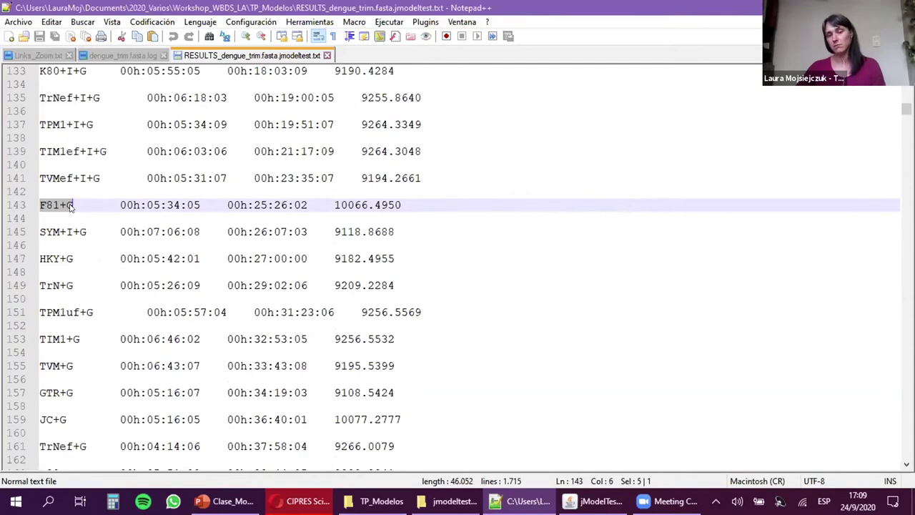
{"action": "left_click_drag", "start_coordinate": [334, 205], "coordinate": [401, 205]}
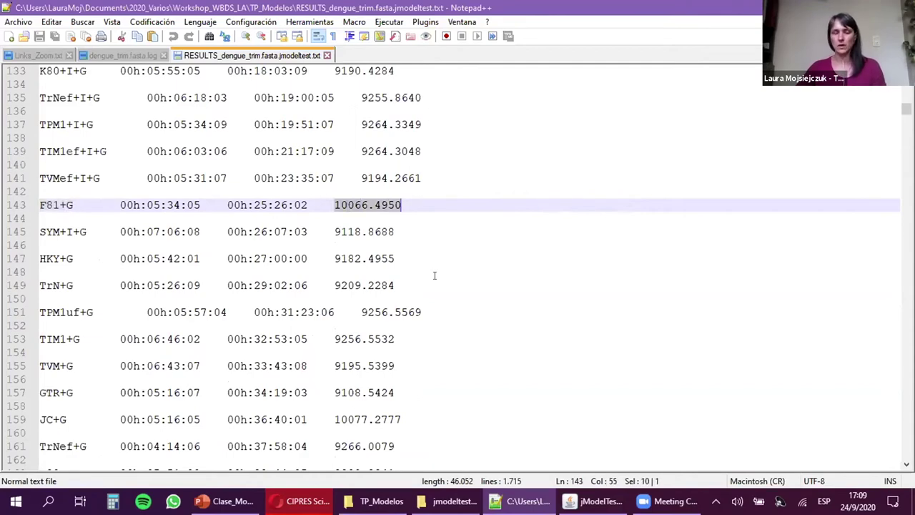
- Go to the Results section after the Progress table and examine the entries for the JC and JC+I models
{"action": "scroll", "coordinate": [468, 306], "scroll_direction": "down", "scroll_amount": 13}
{"action": "scroll", "coordinate": [485, 304], "scroll_direction": "down", "scroll_amount": 13}
{"action": "scroll", "coordinate": [485, 305], "scroll_direction": "down", "scroll_amount": 2}
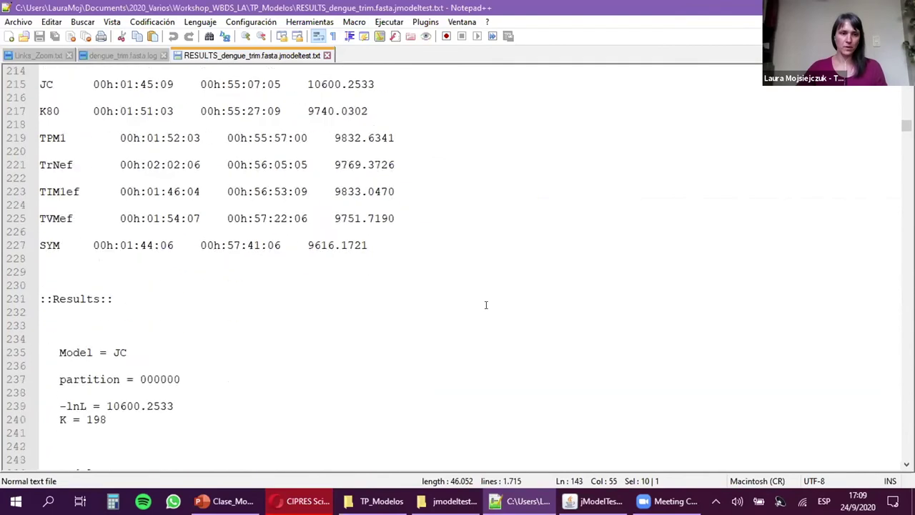
{"action": "scroll", "coordinate": [485, 304], "scroll_direction": "down", "scroll_amount": 1}
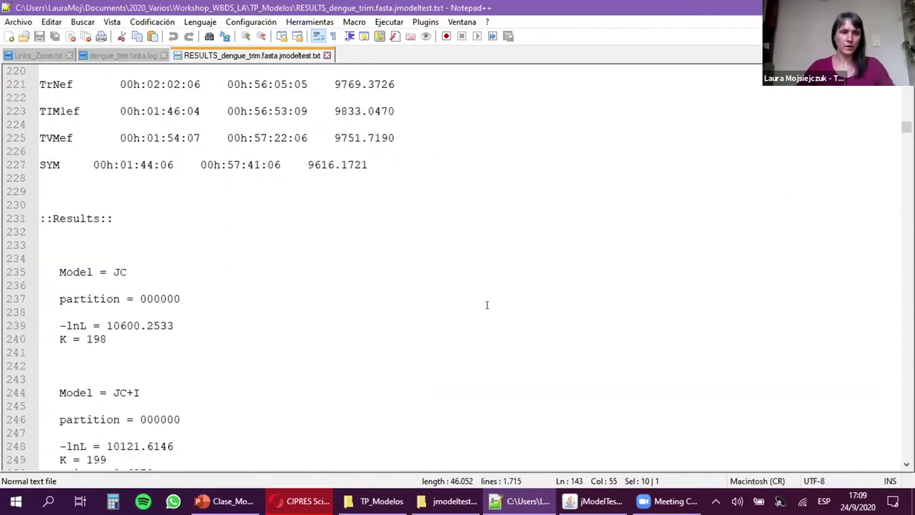
{"action": "scroll", "coordinate": [169, 267], "scroll_direction": "down", "scroll_amount": 1}
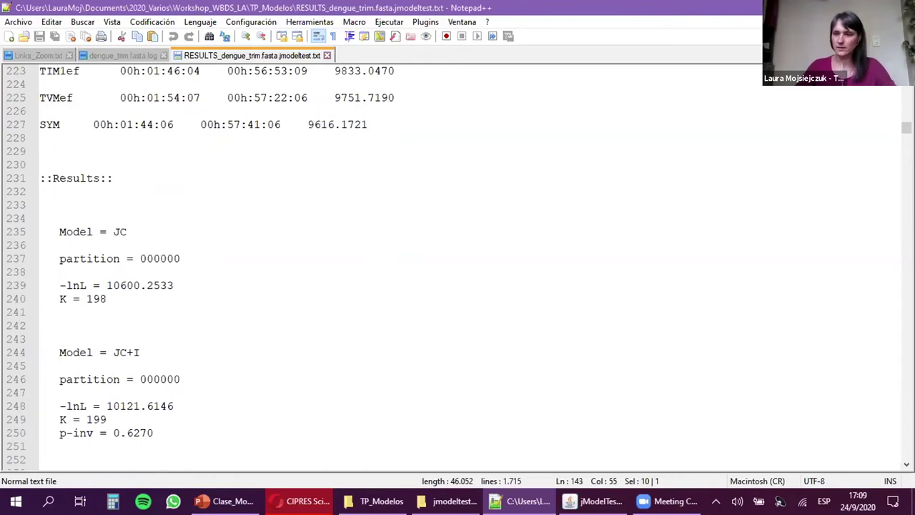
{"action": "left_click", "coordinate": [907, 464]}
{"action": "left_click", "coordinate": [906, 463]}
{"action": "left_click", "coordinate": [906, 464]}
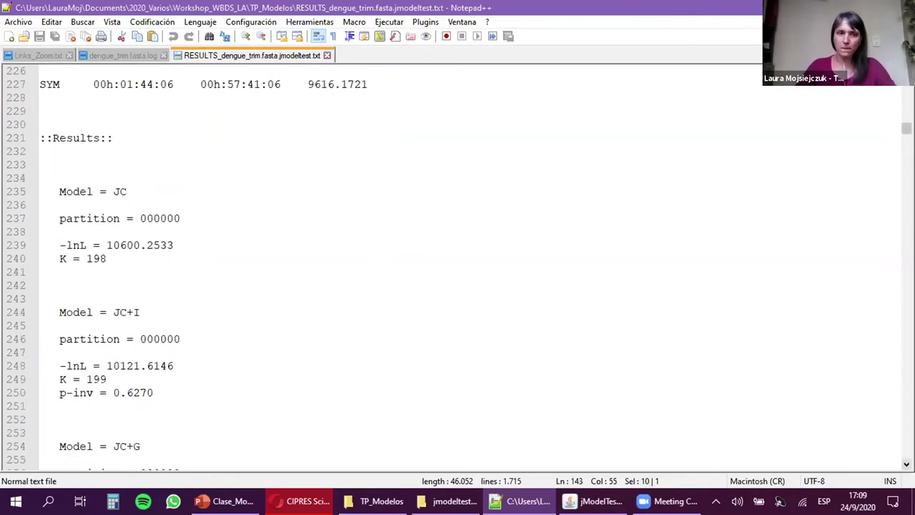
{"action": "left_click", "coordinate": [907, 464]}
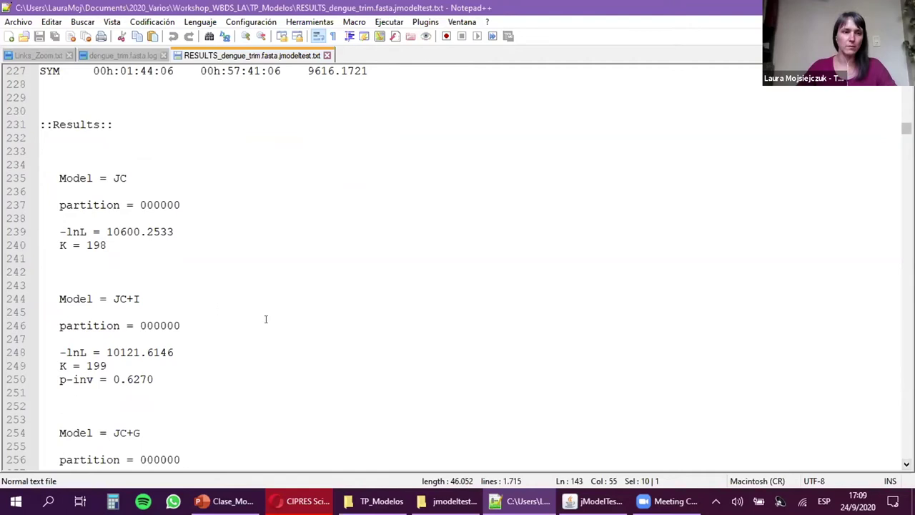
- Examine the F81+I model entry in the Results section, highlighting its name, the freqA value, the +I suffix and the p-inv value
{"action": "scroll", "coordinate": [233, 273], "scroll_direction": "down", "scroll_amount": 6}
{"action": "scroll", "coordinate": [240, 274], "scroll_direction": "down", "scroll_amount": 11}
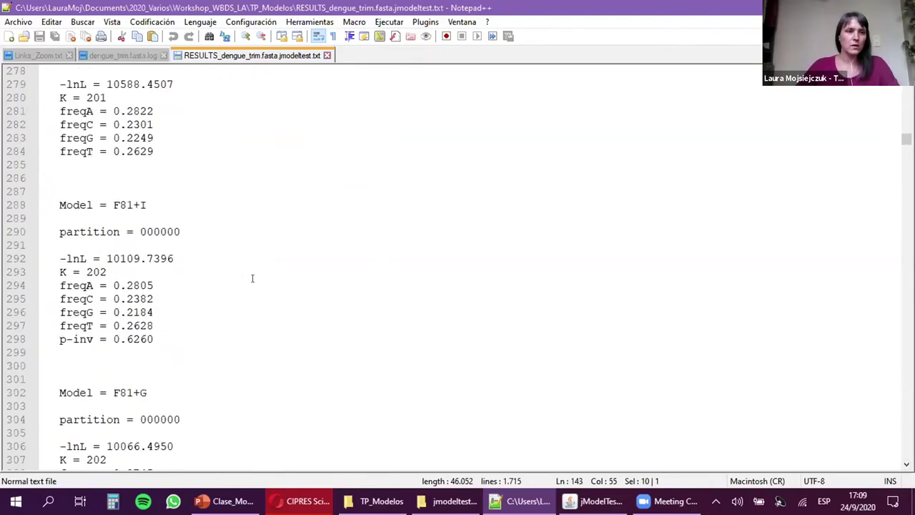
{"action": "scroll", "coordinate": [250, 277], "scroll_direction": "up", "scroll_amount": 1}
{"action": "scroll", "coordinate": [253, 278], "scroll_direction": "down", "scroll_amount": 1}
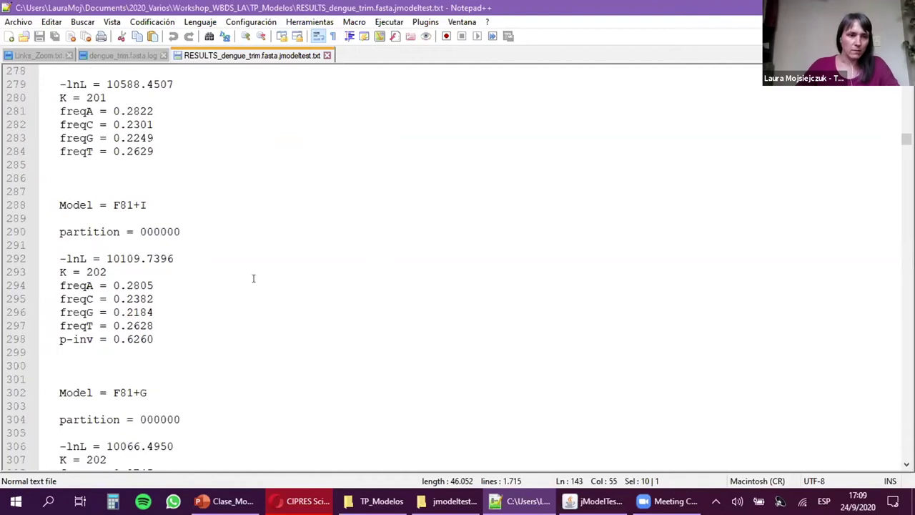
{"action": "scroll", "coordinate": [253, 278], "scroll_direction": "down", "scroll_amount": 1}
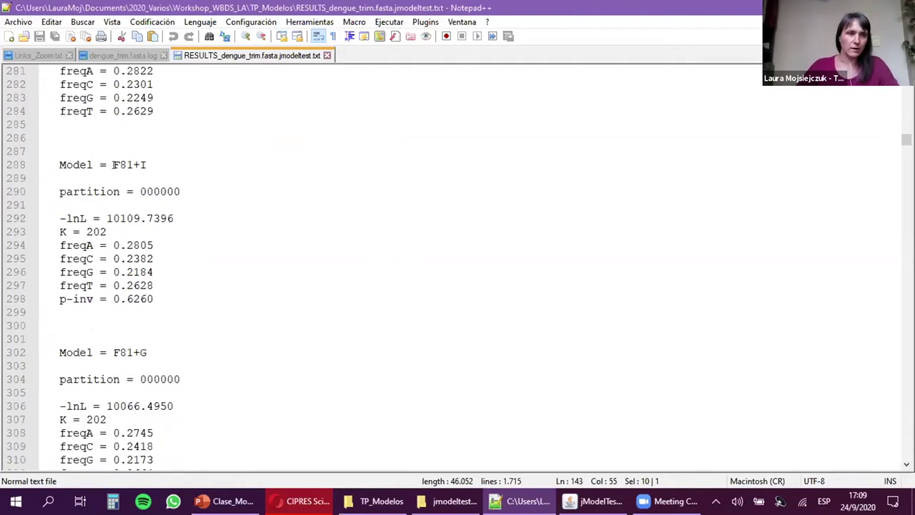
{"action": "left_click_drag", "start_coordinate": [113, 164], "coordinate": [150, 165]}
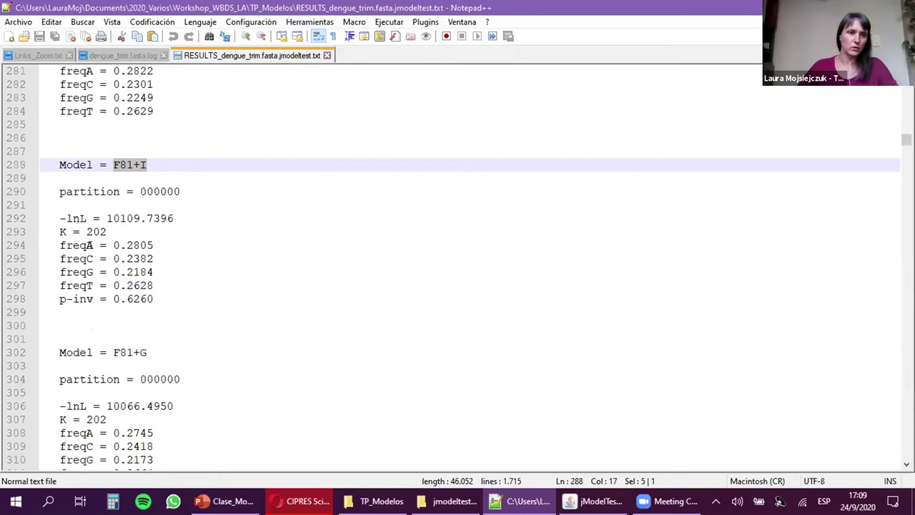
{"action": "left_click", "coordinate": [114, 244]}
{"action": "left_click_drag", "start_coordinate": [114, 244], "coordinate": [155, 245]}
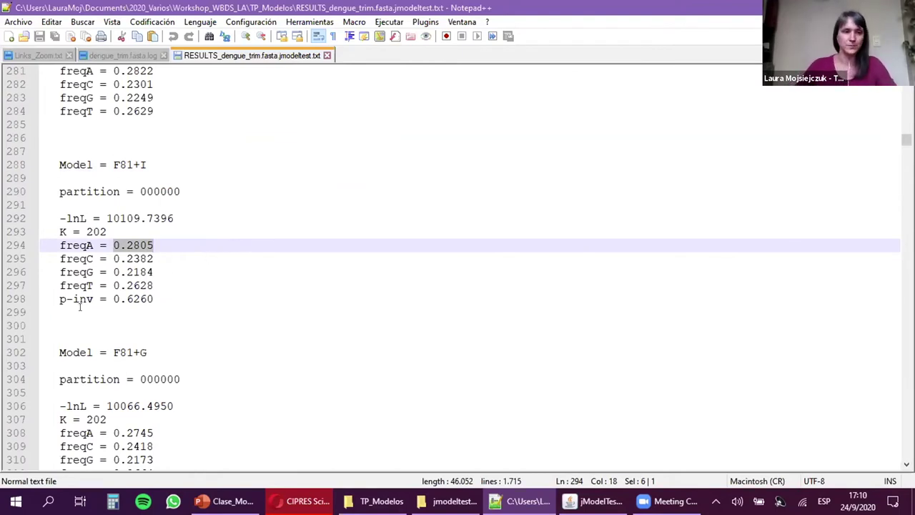
{"action": "left_click_drag", "start_coordinate": [133, 165], "coordinate": [148, 164]}
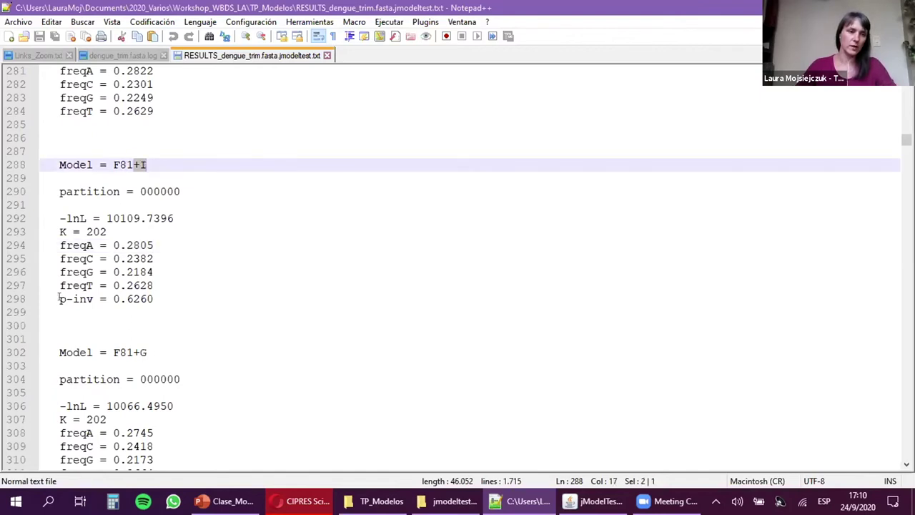
{"action": "left_click", "coordinate": [118, 299]}
{"action": "left_click_drag", "start_coordinate": [124, 299], "coordinate": [160, 298]}
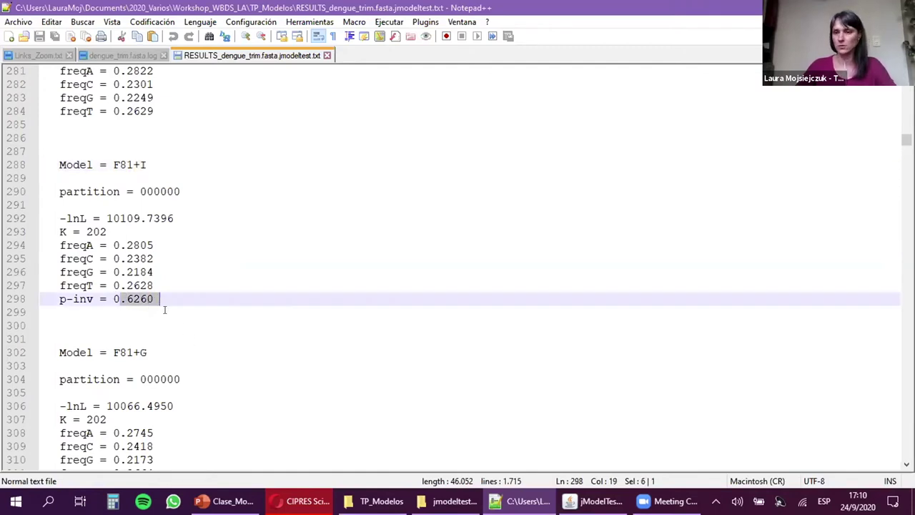
- Compare the F81+I and F81+G entries, highlighting the +G suffix, the p-inv line of F81+I and the gamma shape line of F81+G
{"action": "scroll", "coordinate": [161, 330], "scroll_direction": "down", "scroll_amount": 1}
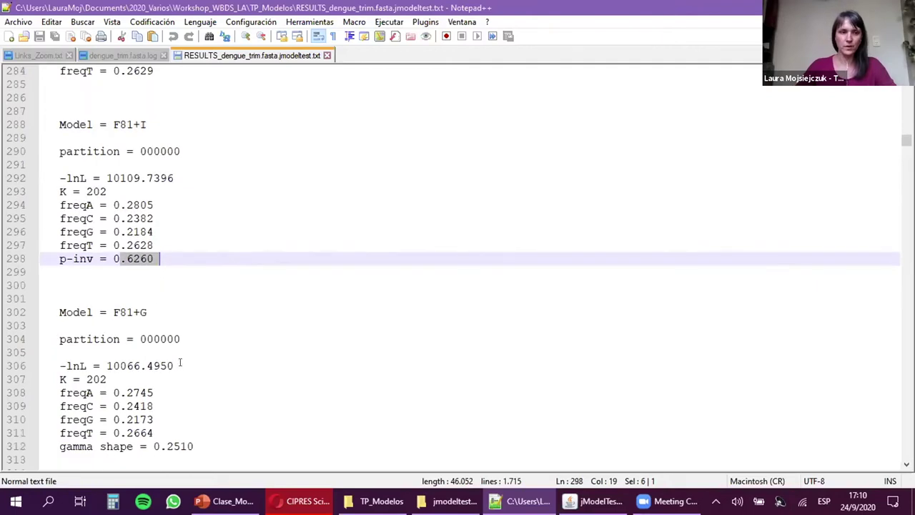
{"action": "scroll", "coordinate": [181, 363], "scroll_direction": "down", "scroll_amount": 1}
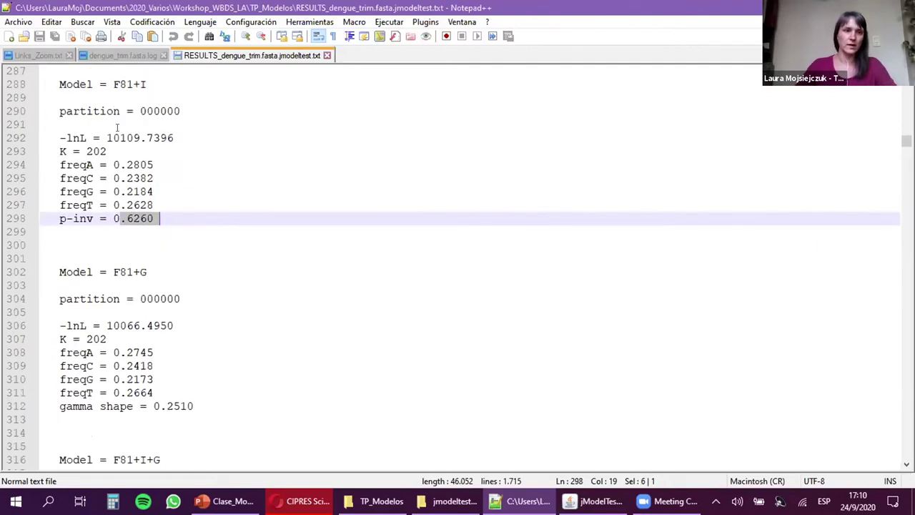
{"action": "left_click", "coordinate": [124, 83]}
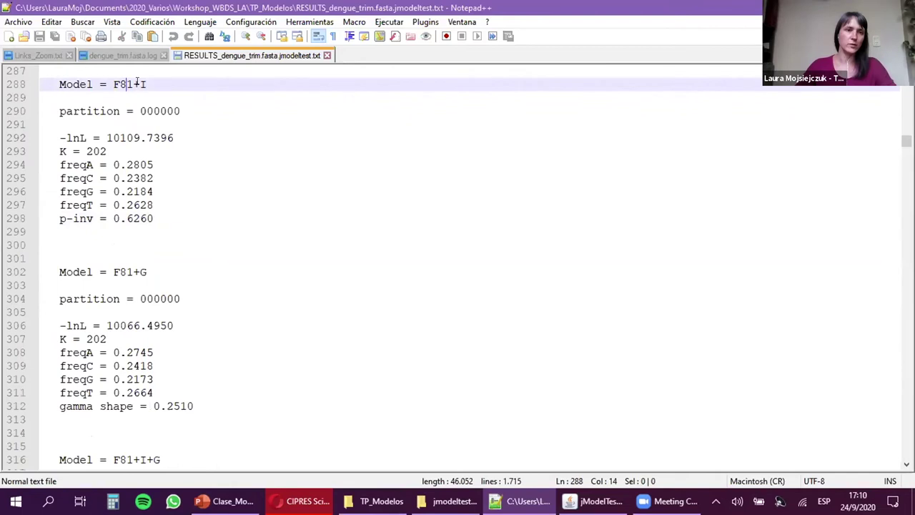
{"action": "left_click", "coordinate": [133, 271]}
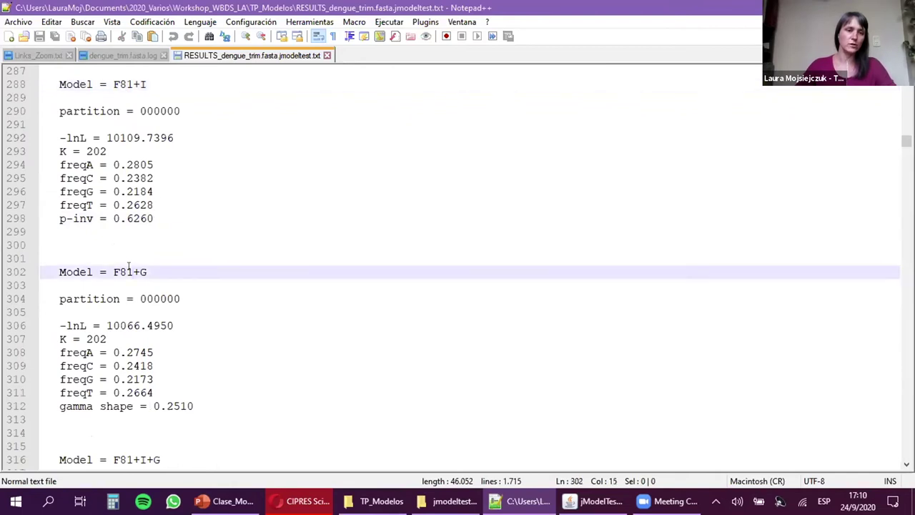
{"action": "left_click_drag", "start_coordinate": [133, 272], "coordinate": [150, 269]}
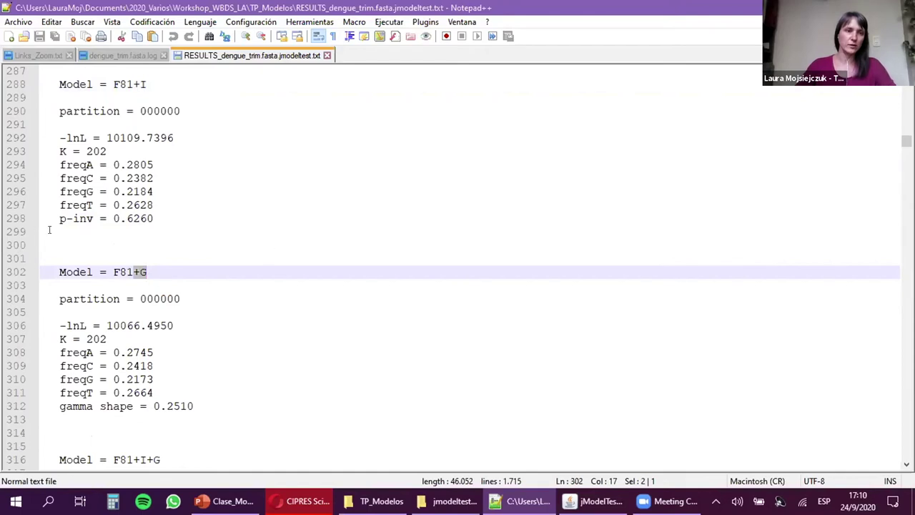
{"action": "left_click_drag", "start_coordinate": [55, 219], "coordinate": [159, 218]}
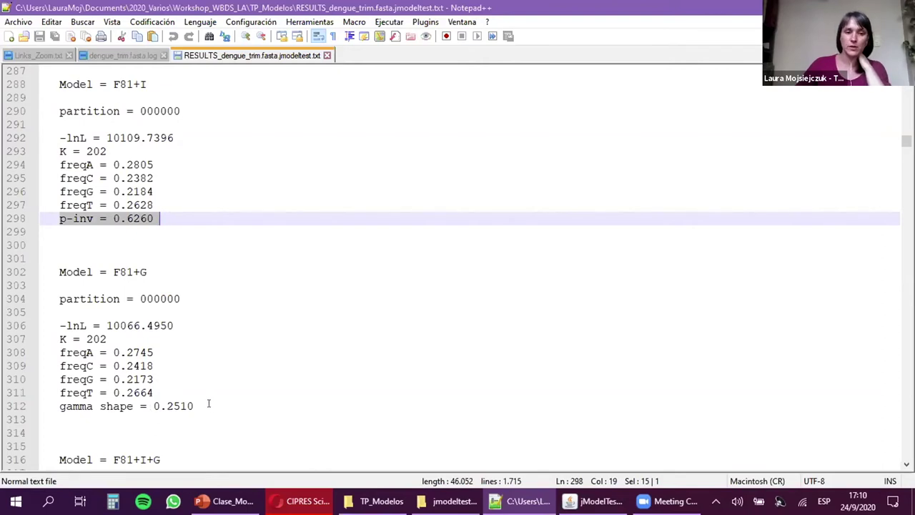
{"action": "left_click_drag", "start_coordinate": [202, 405], "coordinate": [54, 404]}
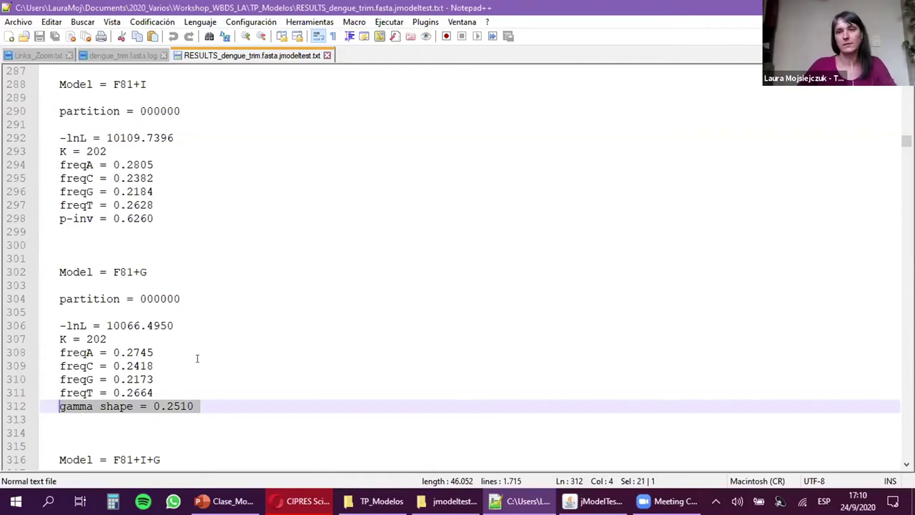
- Look through the remaining model entries of the Results section, from F81+I+G through K80, TrNef and TIM1ef to the AIC heading
{"action": "scroll", "coordinate": [190, 353], "scroll_direction": "down", "scroll_amount": 1}
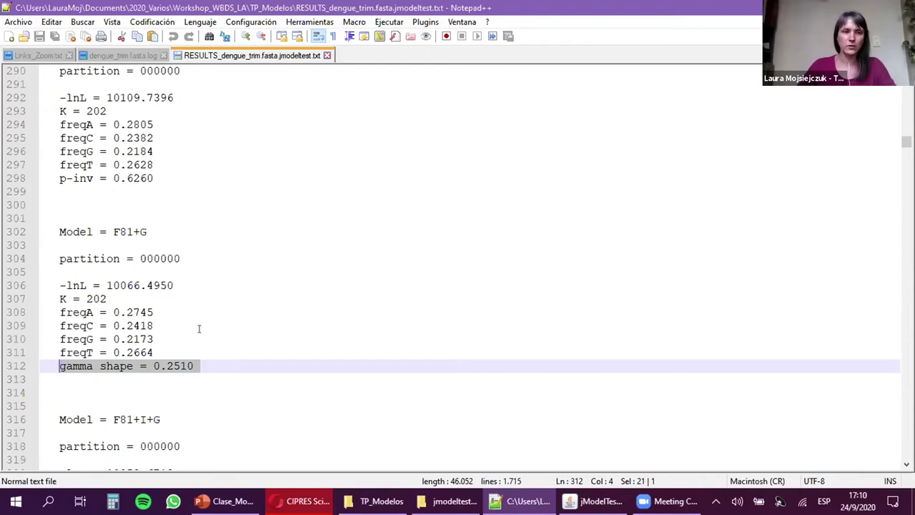
{"action": "scroll", "coordinate": [199, 328], "scroll_direction": "down", "scroll_amount": 4}
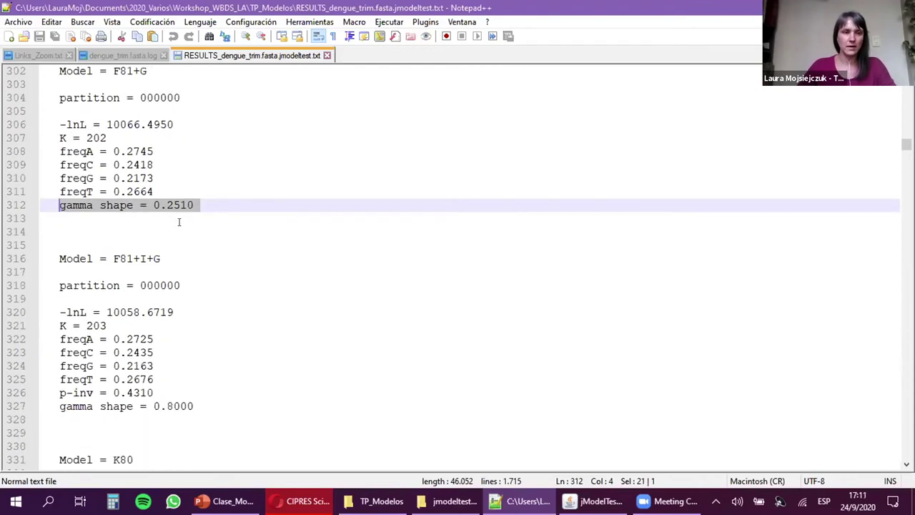
{"action": "scroll", "coordinate": [179, 223], "scroll_direction": "down", "scroll_amount": 5}
{"action": "scroll", "coordinate": [179, 222], "scroll_direction": "down", "scroll_amount": 8}
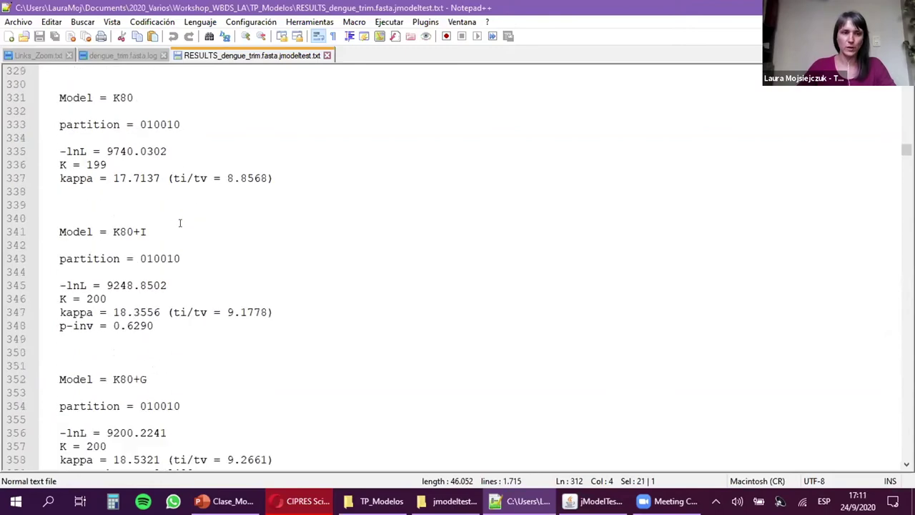
{"action": "scroll", "coordinate": [180, 223], "scroll_direction": "down", "scroll_amount": 18}
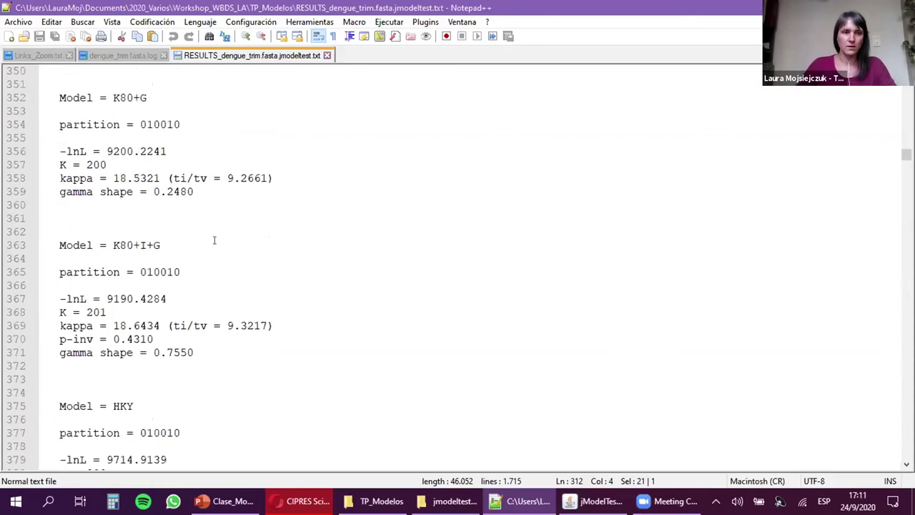
{"action": "scroll", "coordinate": [279, 273], "scroll_direction": "down", "scroll_amount": 20}
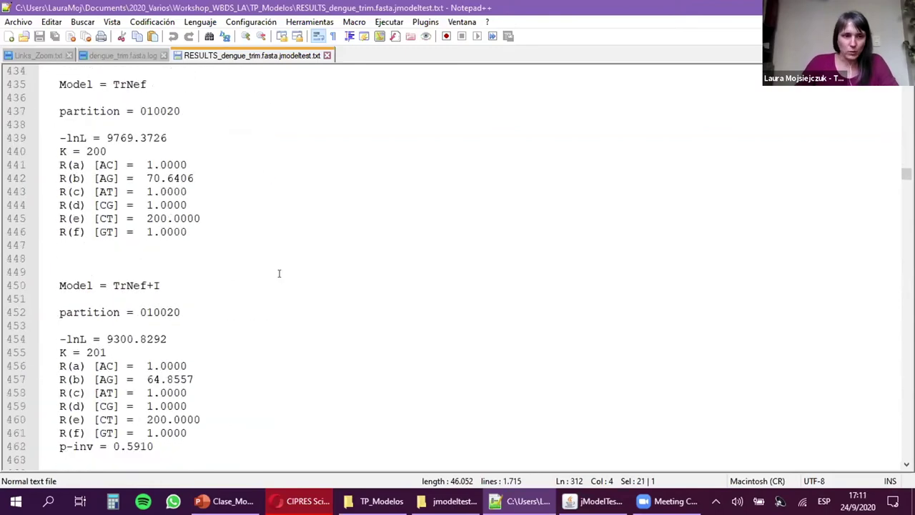
{"action": "scroll", "coordinate": [279, 272], "scroll_direction": "down", "scroll_amount": 20}
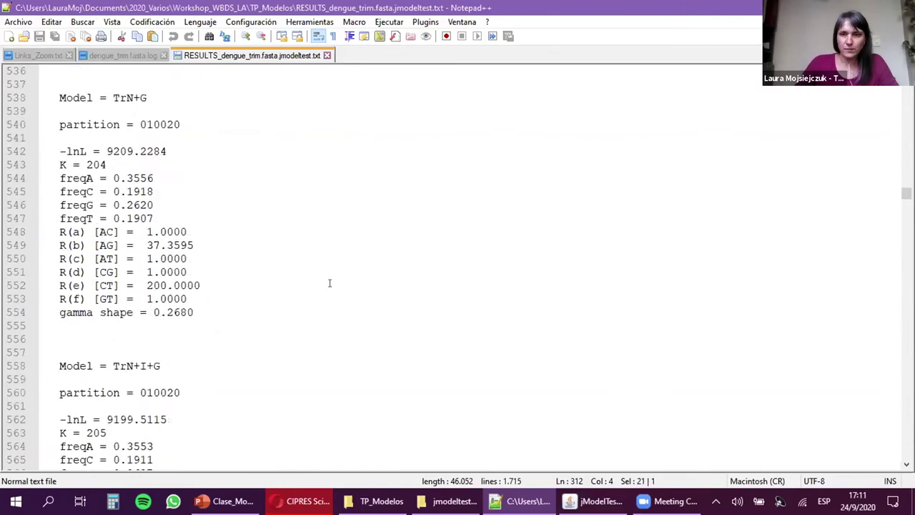
{"action": "scroll", "coordinate": [457, 268], "scroll_direction": "down", "scroll_amount": 20}
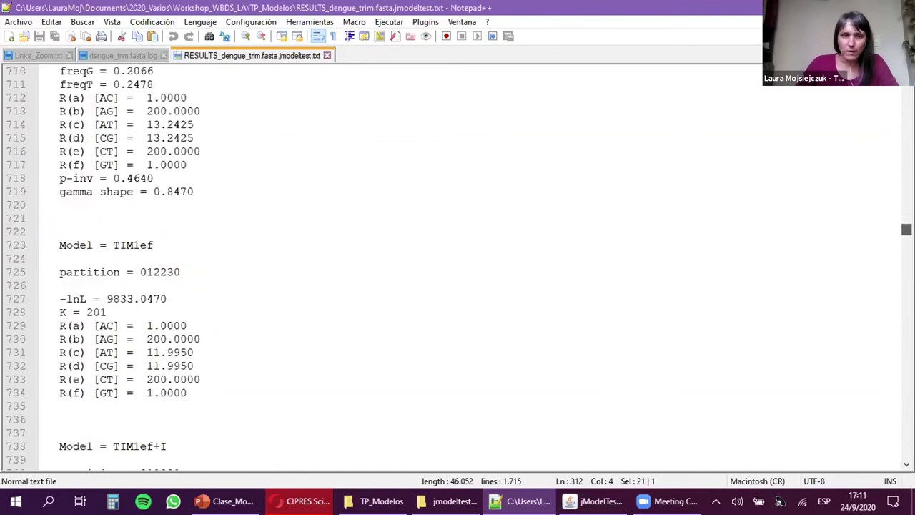
{"action": "scroll", "coordinate": [457, 268], "scroll_direction": "down", "scroll_amount": 20}
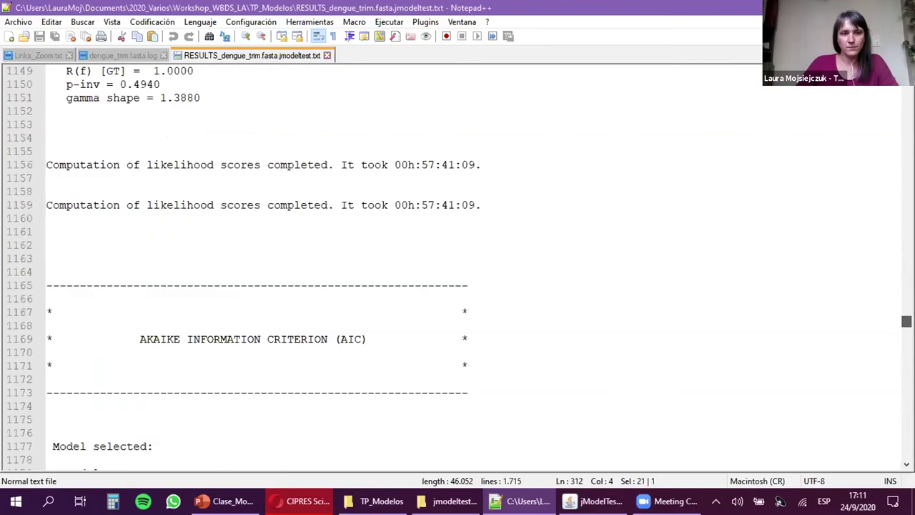
- Return to the GTR+I+G entry at the end of the Results section and highlight its -lnL line
{"action": "scroll", "coordinate": [310, 223], "scroll_direction": "up", "scroll_amount": 13}
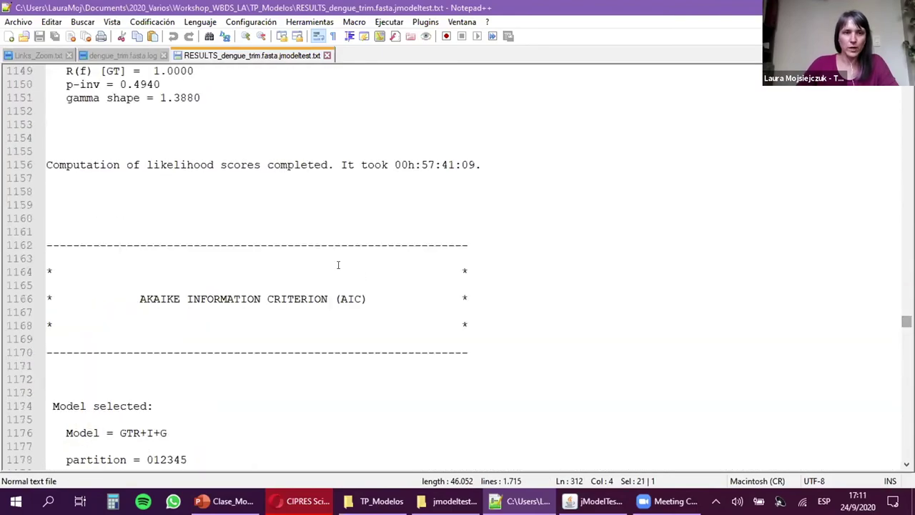
{"action": "scroll", "coordinate": [296, 210], "scroll_direction": "up", "scroll_amount": 3}
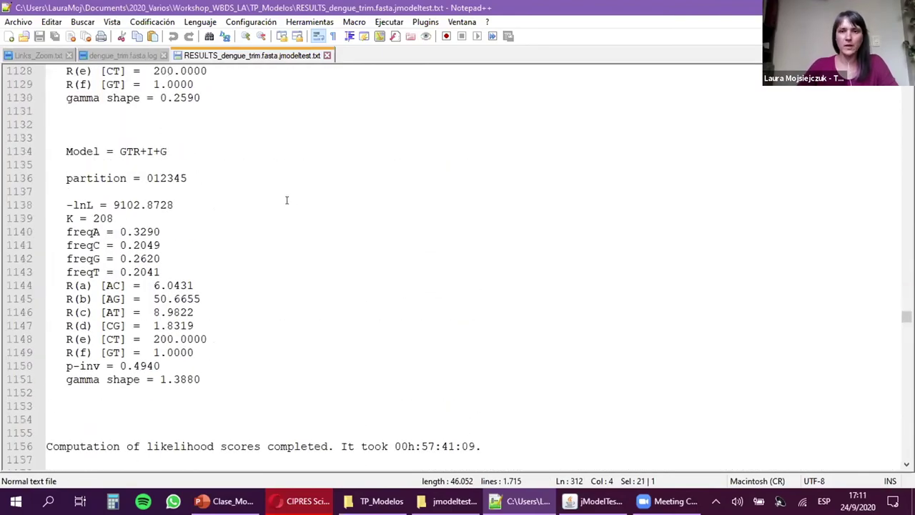
{"action": "scroll", "coordinate": [287, 200], "scroll_direction": "down", "scroll_amount": 2}
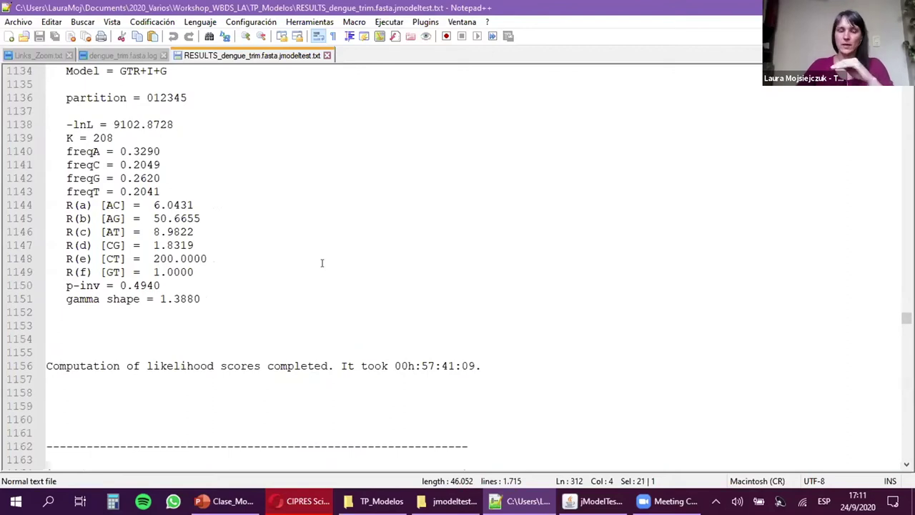
{"action": "scroll", "coordinate": [255, 266], "scroll_direction": "up", "scroll_amount": 2}
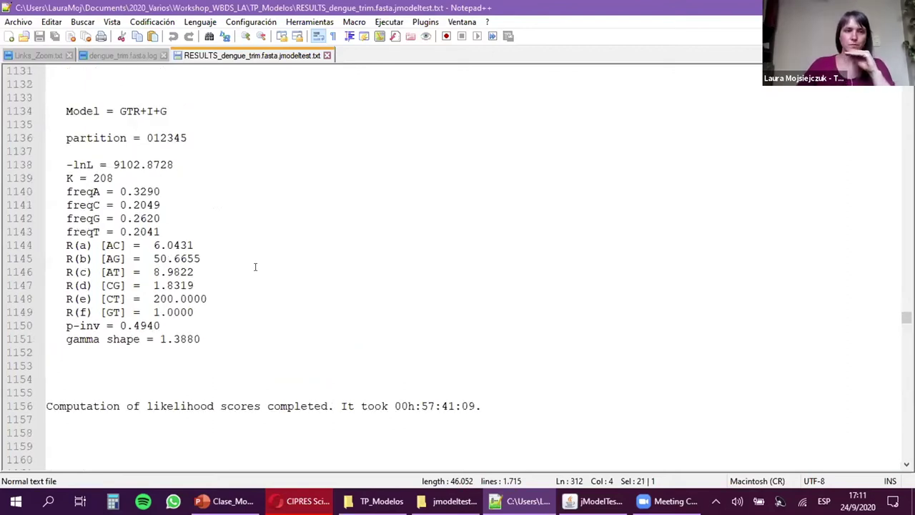
{"action": "scroll", "coordinate": [279, 279], "scroll_direction": "up", "scroll_amount": 1}
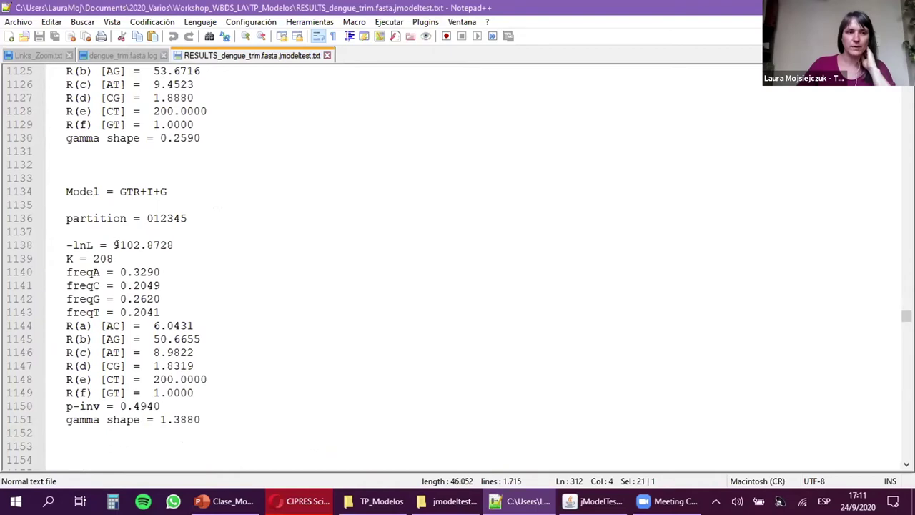
{"action": "left_click_drag", "start_coordinate": [65, 244], "coordinate": [173, 244]}
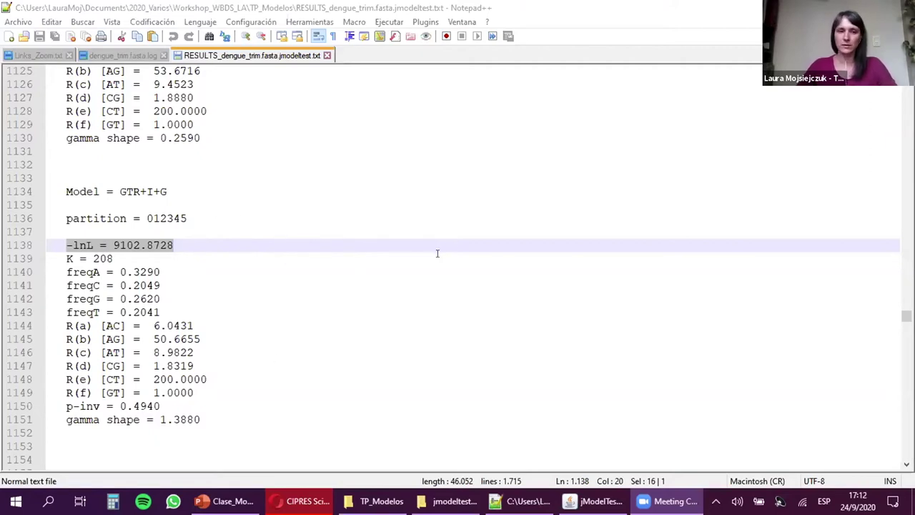
- Go on to the Akaike Information Criterion (AIC) section and examine the parameters listed under Model selected
{"action": "scroll", "coordinate": [439, 255], "scroll_direction": "down", "scroll_amount": 1}
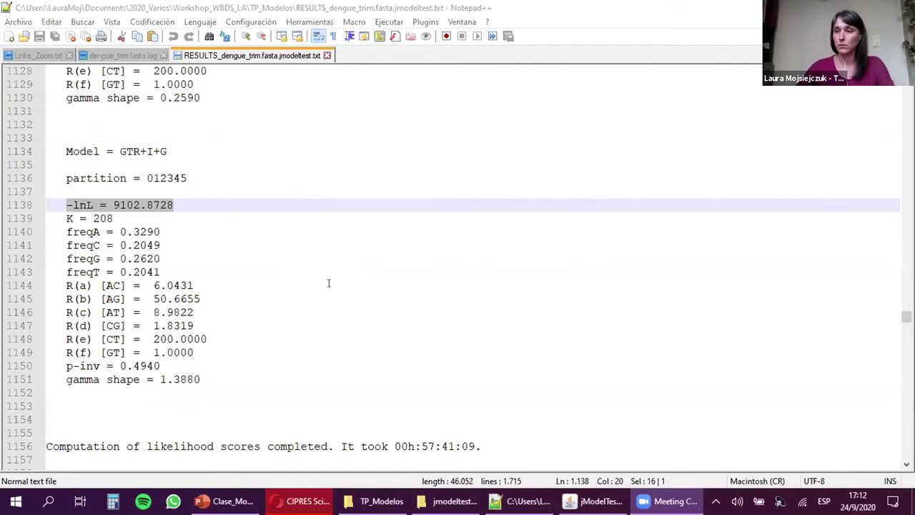
{"action": "scroll", "coordinate": [329, 283], "scroll_direction": "down", "scroll_amount": 1}
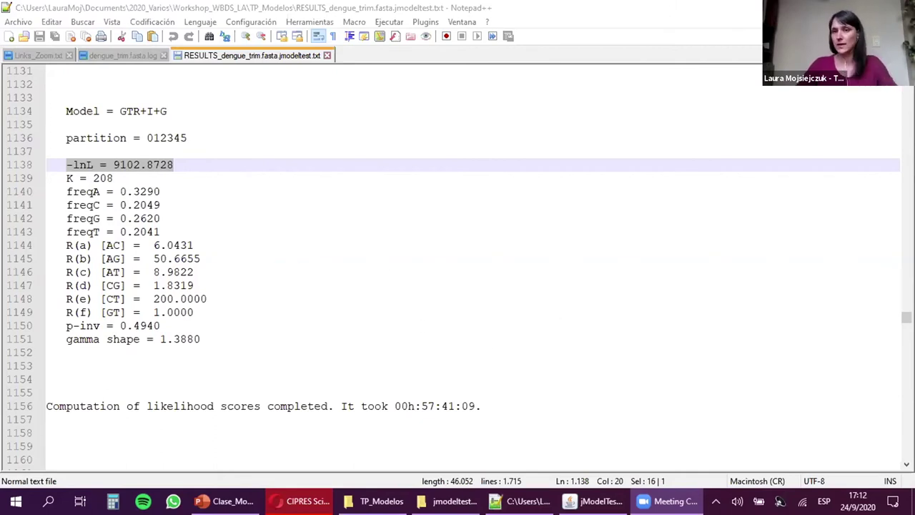
{"action": "left_click", "coordinate": [906, 464]}
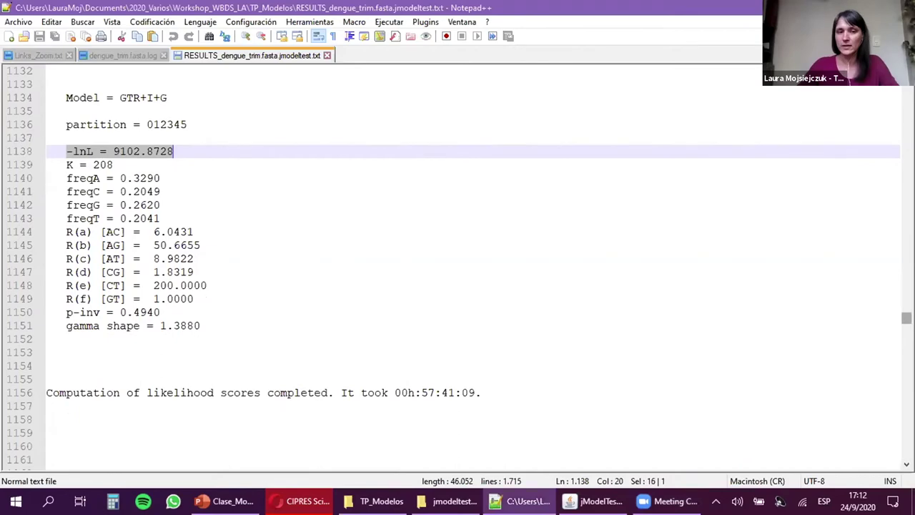
{"action": "scroll", "coordinate": [457, 264], "scroll_direction": "down", "scroll_amount": 1}
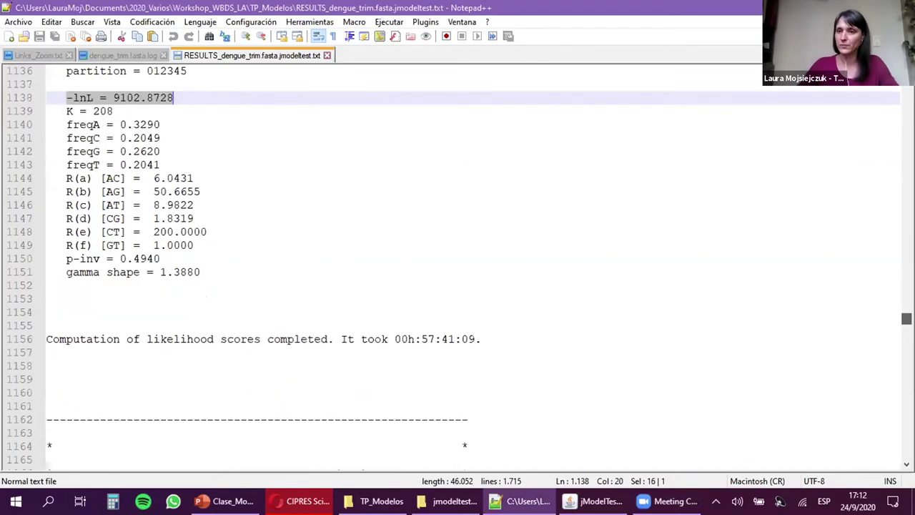
{"action": "scroll", "coordinate": [523, 336], "scroll_direction": "down", "scroll_amount": 1}
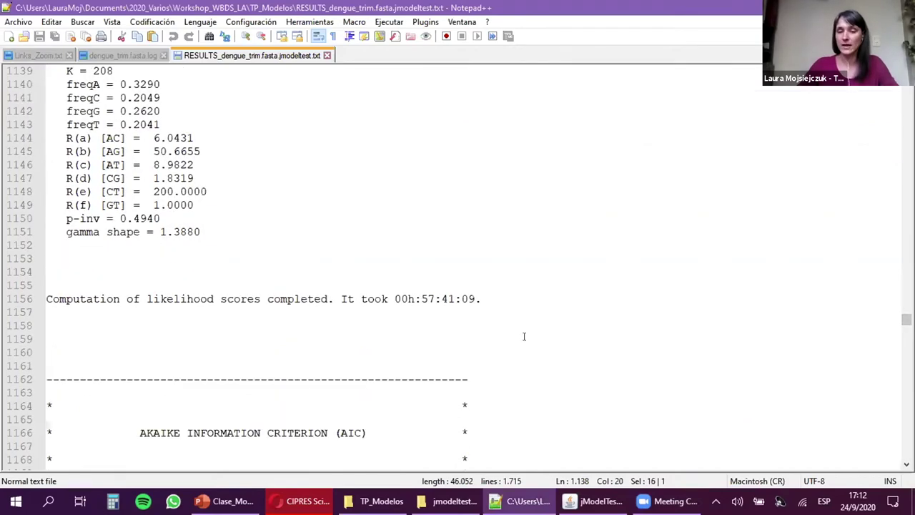
{"action": "scroll", "coordinate": [523, 336], "scroll_direction": "down", "scroll_amount": 4}
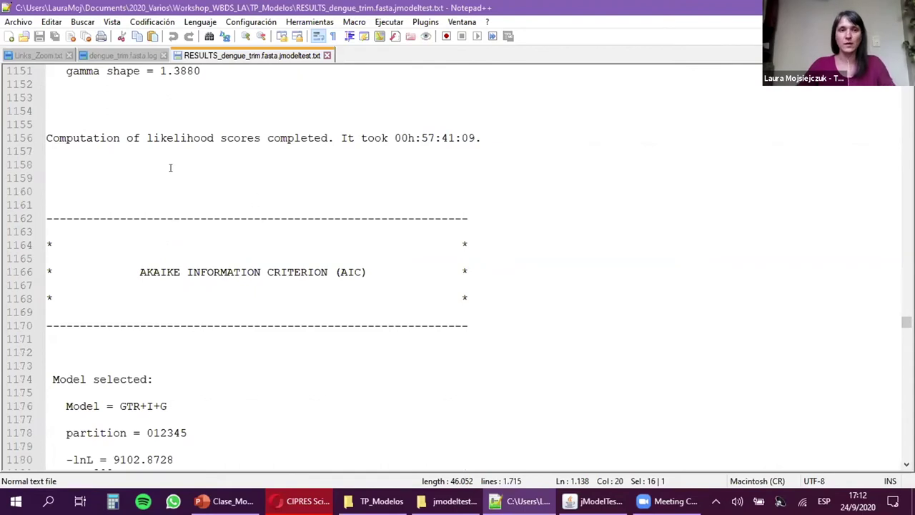
{"action": "scroll", "coordinate": [202, 208], "scroll_direction": "up", "scroll_amount": 2}
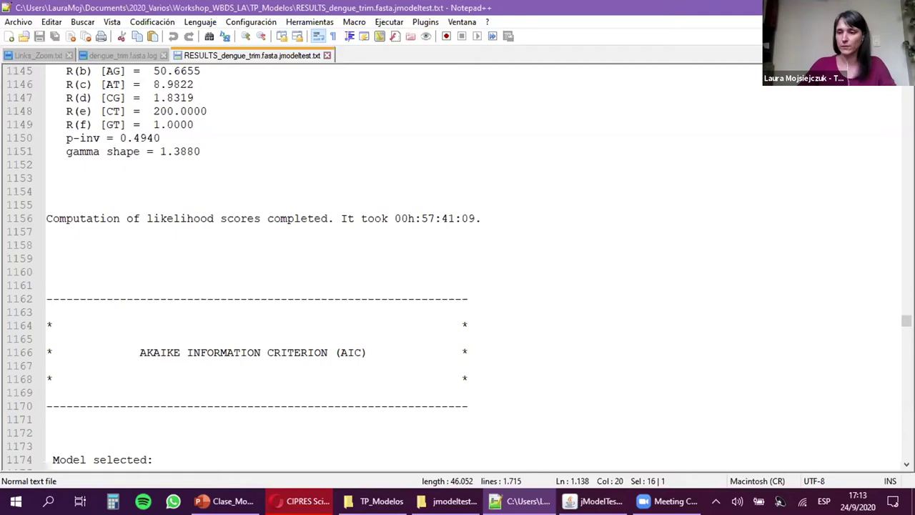
{"action": "scroll", "coordinate": [458, 268], "scroll_direction": "down", "scroll_amount": 2}
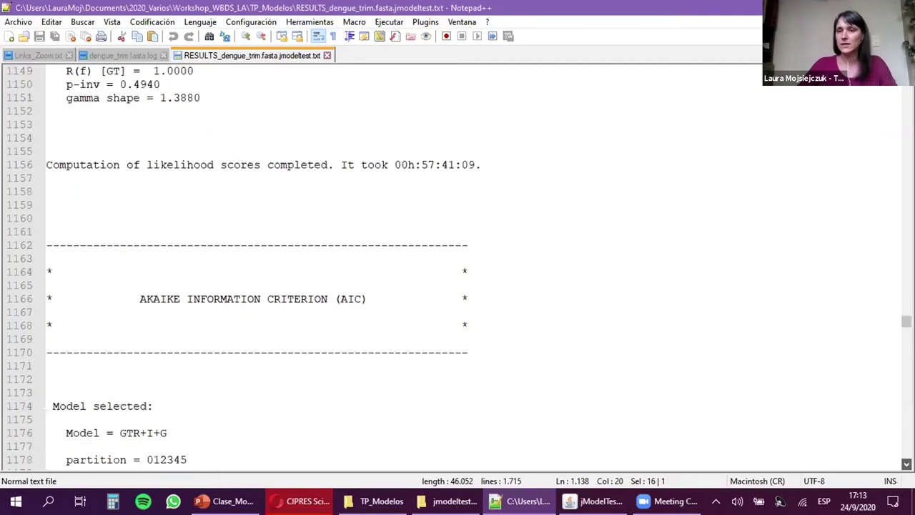
{"action": "scroll", "coordinate": [248, 266], "scroll_direction": "down", "scroll_amount": 2}
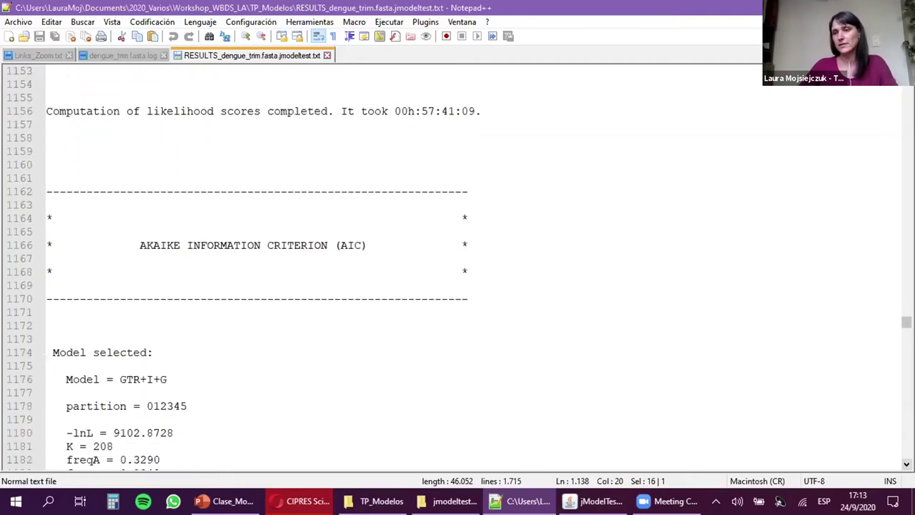
{"action": "scroll", "coordinate": [248, 271], "scroll_direction": "down", "scroll_amount": 2}
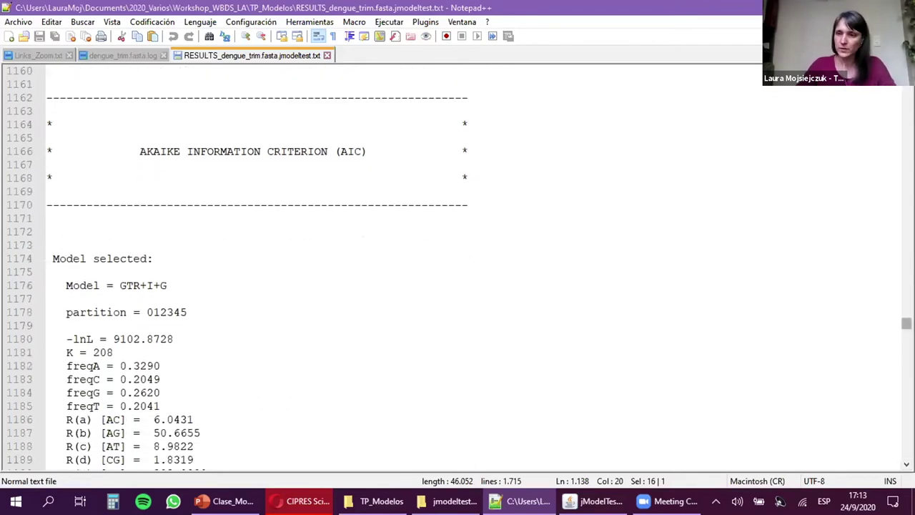
{"action": "scroll", "coordinate": [462, 266], "scroll_direction": "down", "scroll_amount": 3}
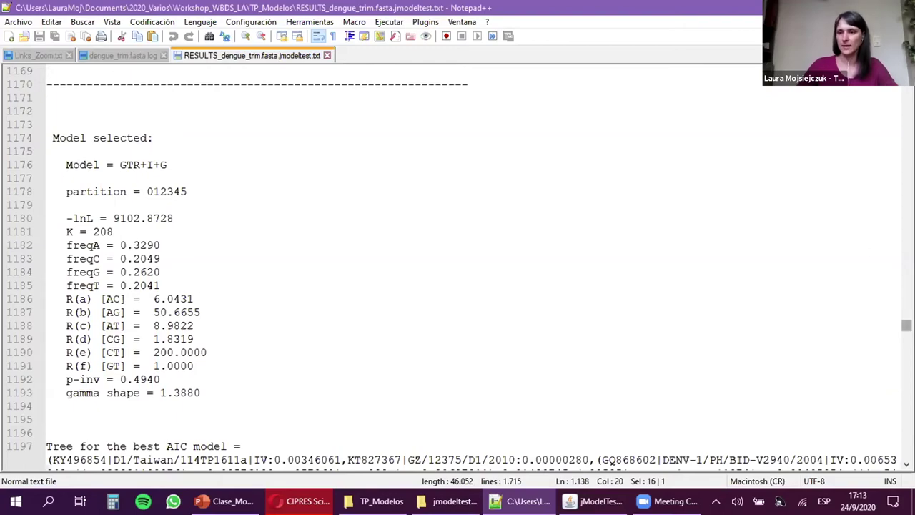
- Move past the tree for the best AIC model to the AIC MODEL SELECTION table and examine its model ranking
{"action": "scroll", "coordinate": [905, 326], "scroll_direction": "down", "scroll_amount": 6}
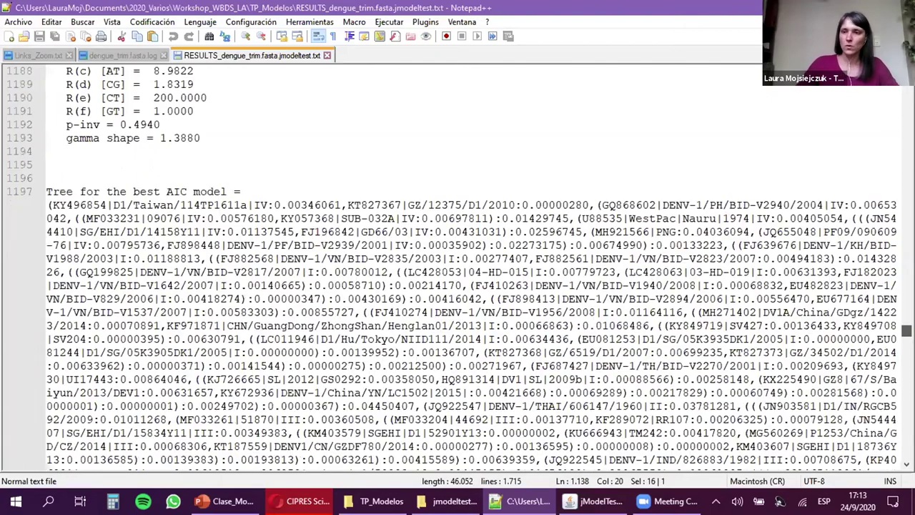
{"action": "scroll", "coordinate": [906, 330], "scroll_direction": "down", "scroll_amount": 12}
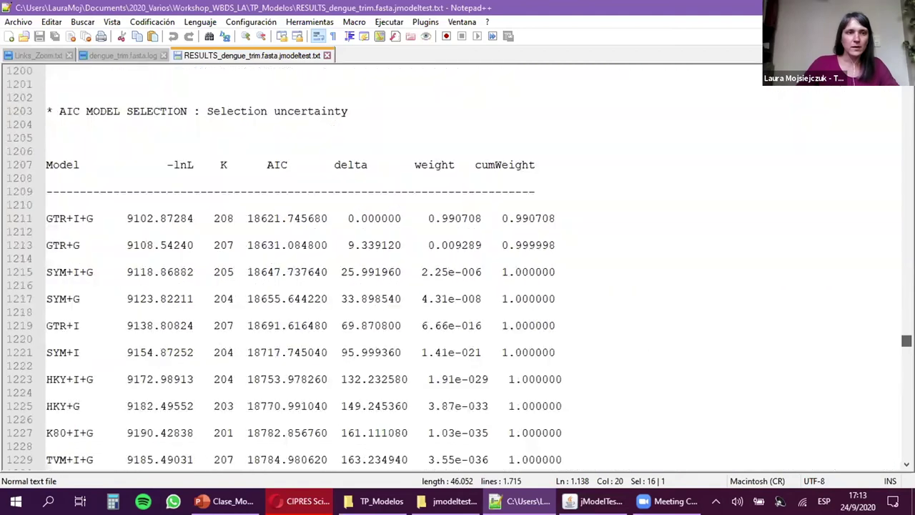
- Switch to the PowerPoint presentation and present slide 17 on the Akaike information criterion, revealing the AIC formula and its explanatory texts
{"action": "scroll", "coordinate": [373, 298], "scroll_direction": "up", "scroll_amount": 1}
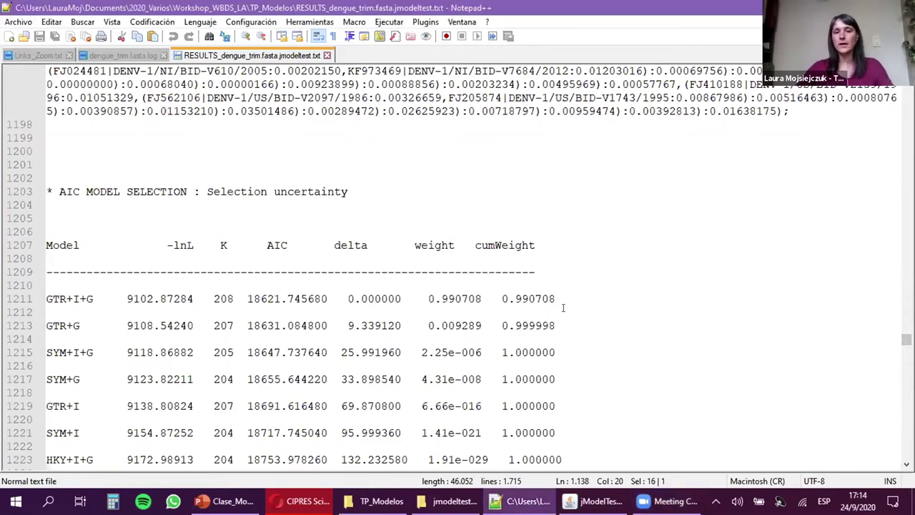
{"action": "scroll", "coordinate": [563, 309], "scroll_direction": "down", "scroll_amount": 1}
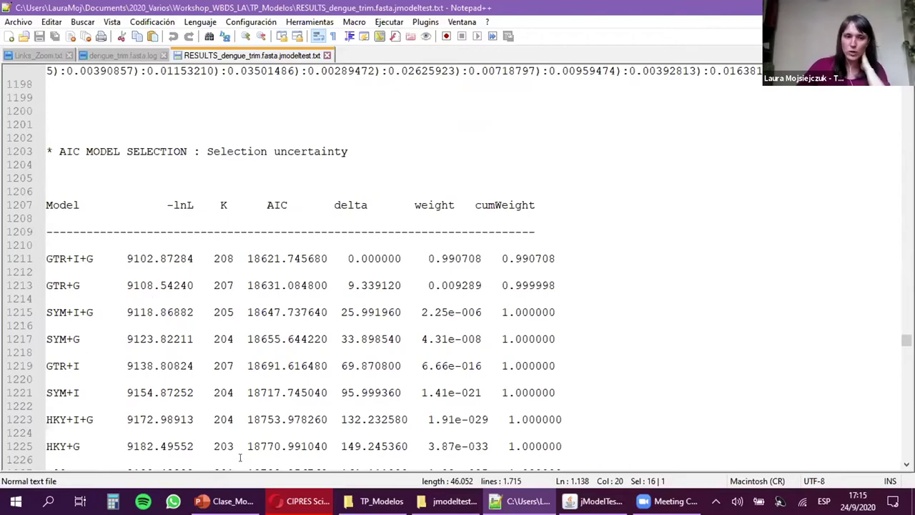
{"action": "left_click", "coordinate": [223, 501]}
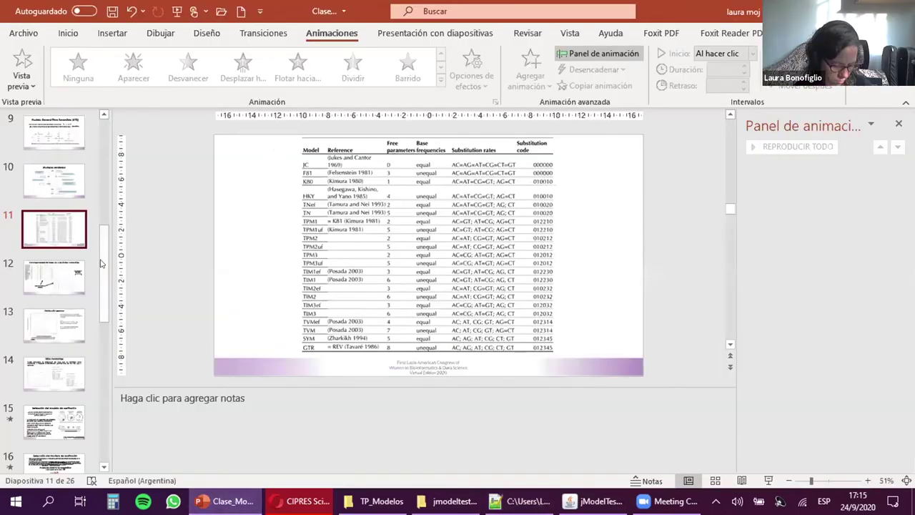
{"action": "scroll", "coordinate": [102, 321], "scroll_direction": "down", "scroll_amount": 2}
{"action": "scroll", "coordinate": [103, 321], "scroll_direction": "down", "scroll_amount": 5}
{"action": "left_click", "coordinate": [61, 189]}
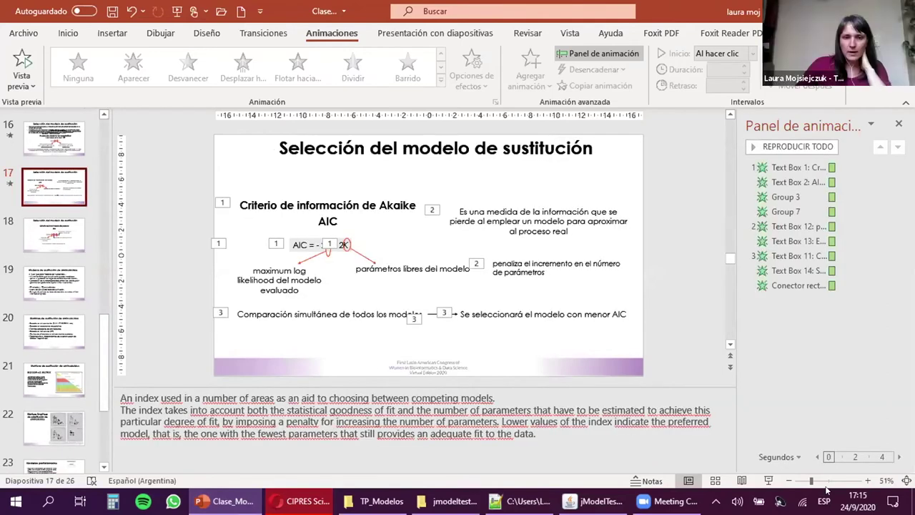
{"action": "left_click", "coordinate": [769, 480]}
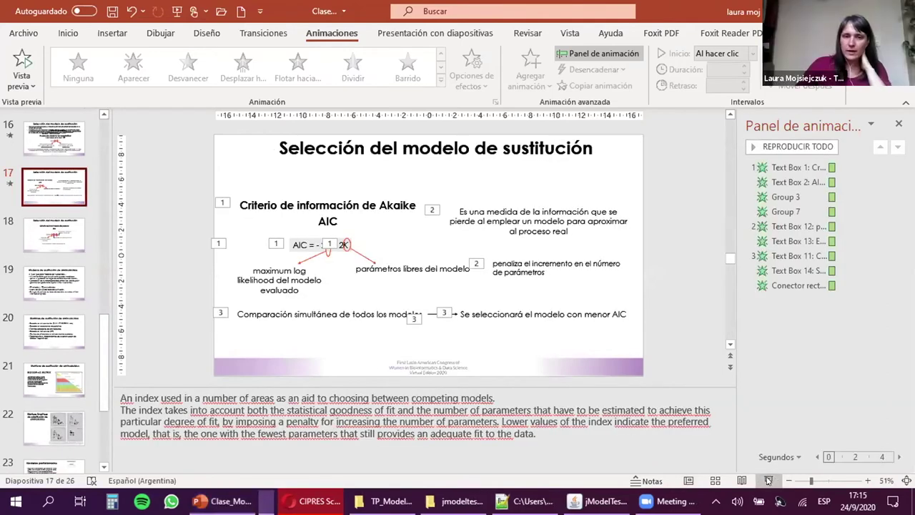
{"action": "left_click", "coordinate": [538, 318]}
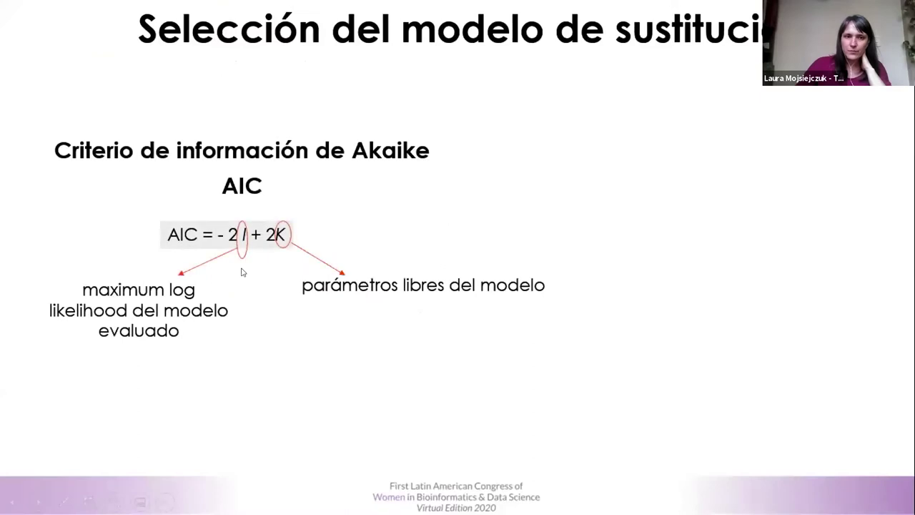
{"action": "left_click", "coordinate": [349, 262]}
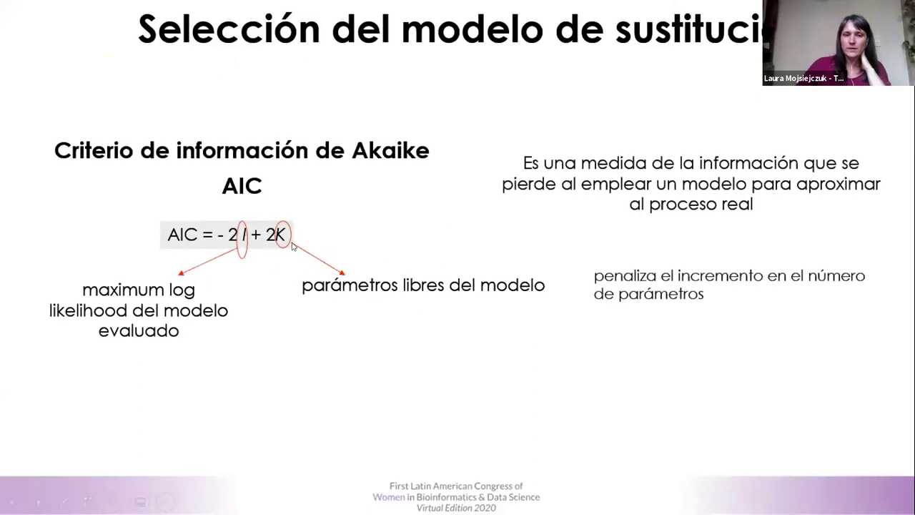
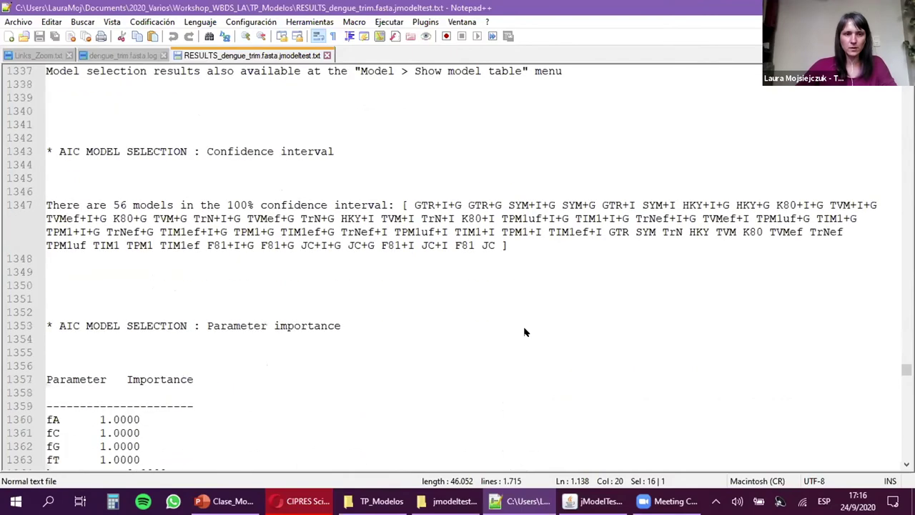
- Examine the Bayesian Information Criterion (BIC) section of the jModelTest results in Notepad++ and highlight the selected model's line
{"action": "scroll", "coordinate": [524, 331], "scroll_direction": "down", "scroll_amount": 20}
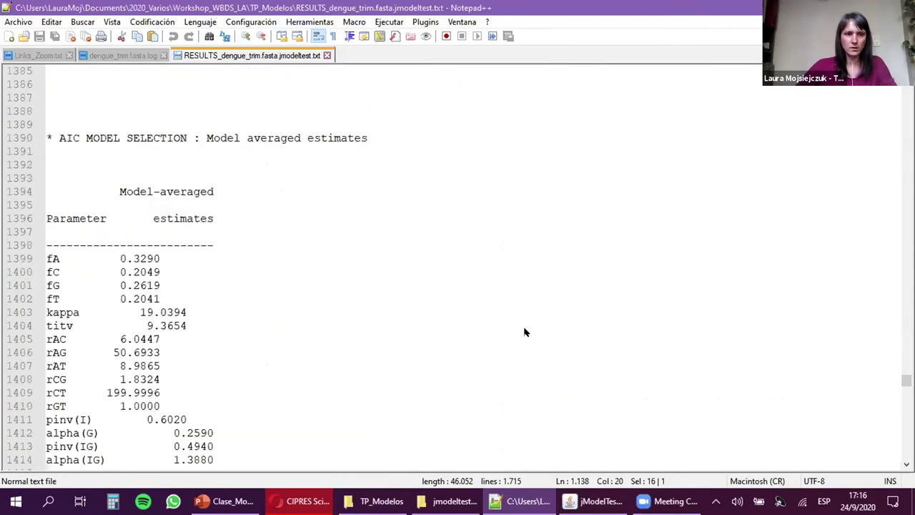
{"action": "scroll", "coordinate": [523, 332], "scroll_direction": "down", "scroll_amount": 1}
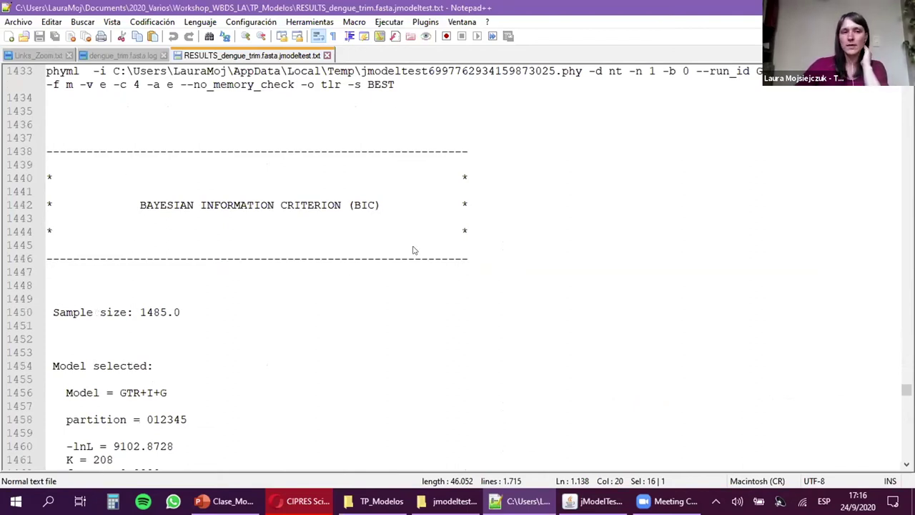
{"action": "scroll", "coordinate": [379, 255], "scroll_direction": "down", "scroll_amount": 2}
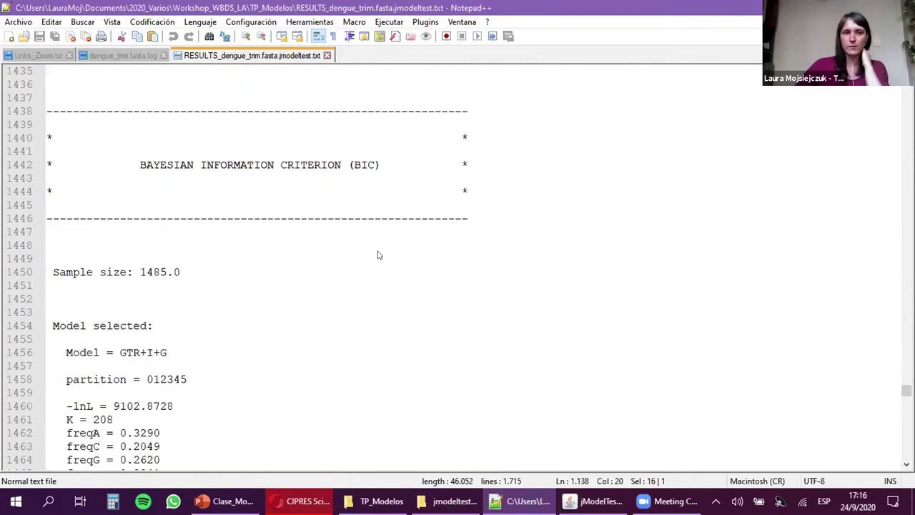
{"action": "scroll", "coordinate": [379, 255], "scroll_direction": "down", "scroll_amount": 3}
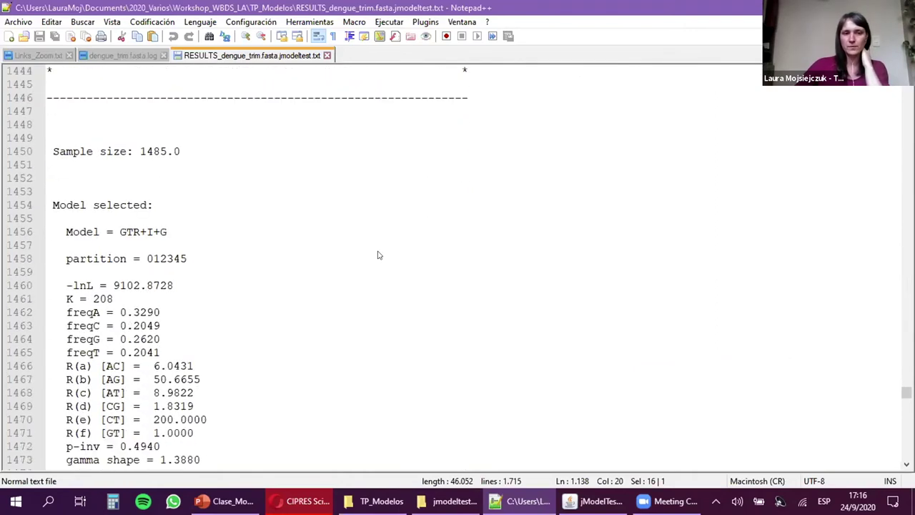
{"action": "left_click_drag", "start_coordinate": [184, 195], "coordinate": [65, 192]}
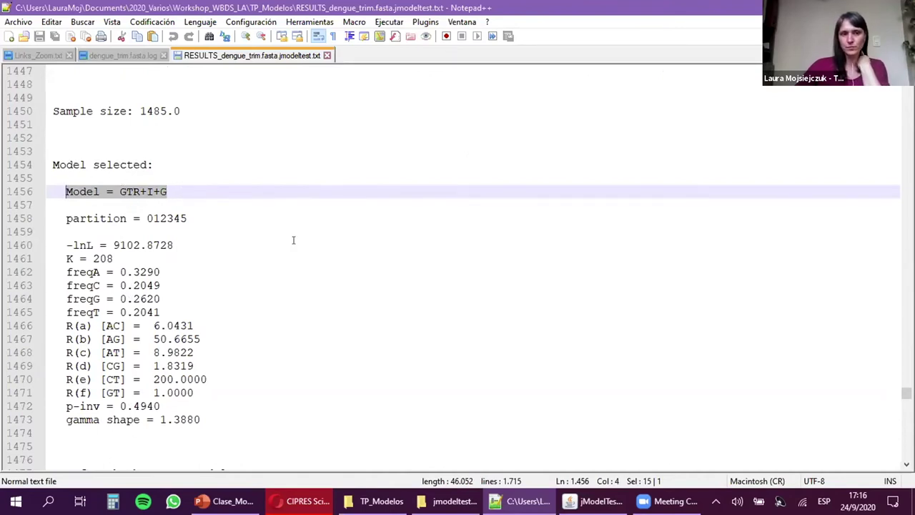
{"action": "scroll", "coordinate": [294, 242], "scroll_direction": "down", "scroll_amount": 1}
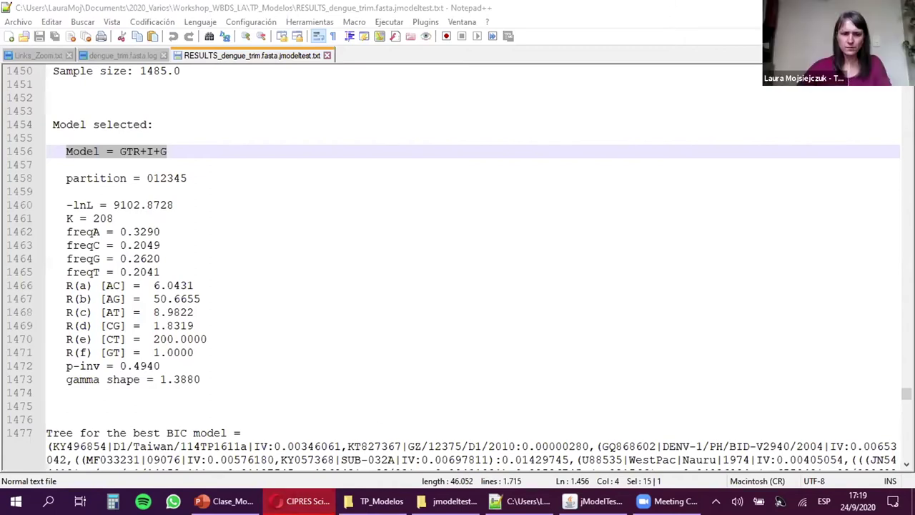
- Switch to the CIPRES Science Gateway page in the browser and look over its folder overview
{"action": "mouse_move", "coordinate": [299, 500]}
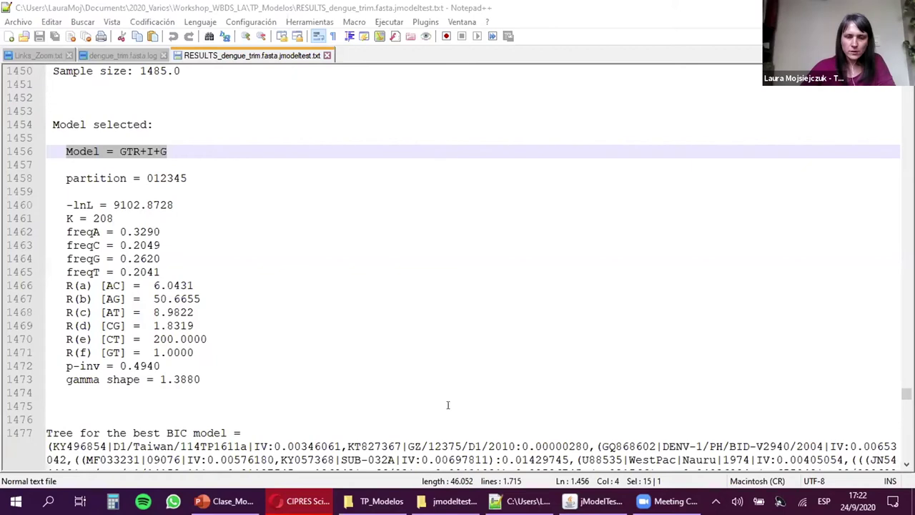
{"action": "scroll", "coordinate": [447, 364], "scroll_direction": "down", "scroll_amount": 1}
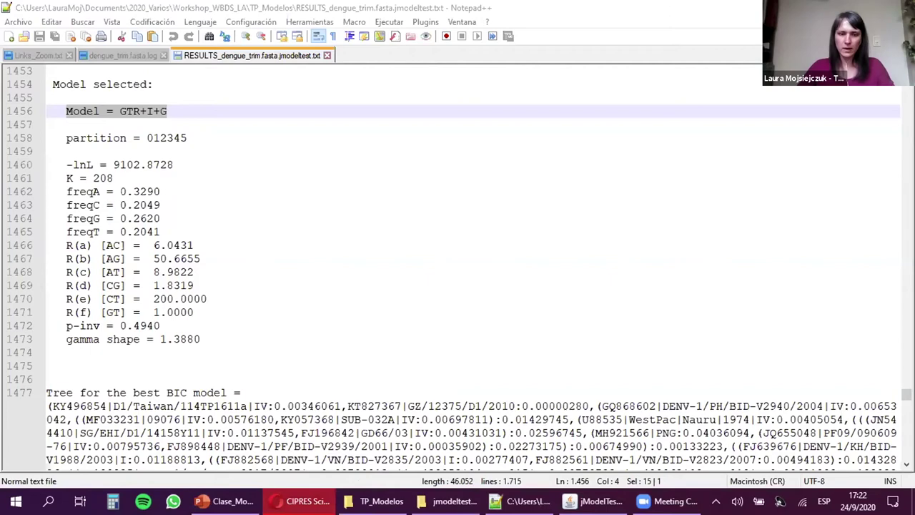
{"action": "left_click", "coordinate": [296, 499]}
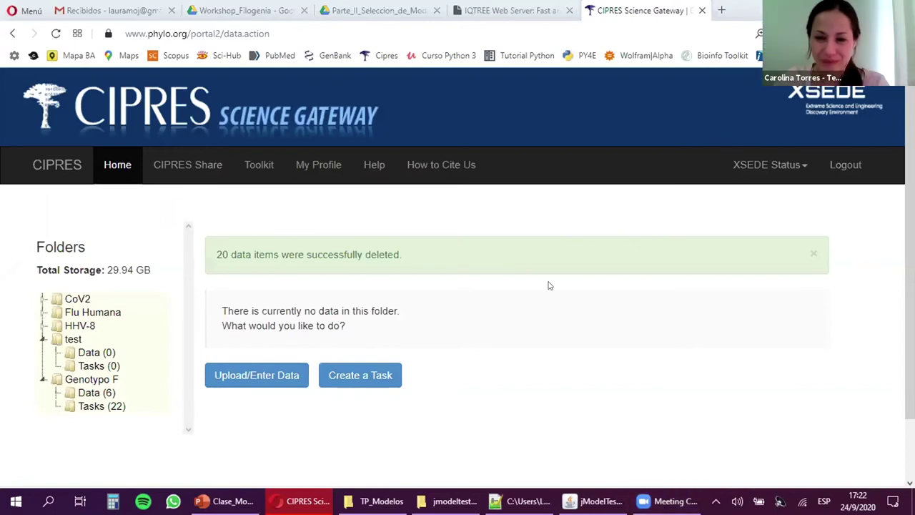
{"action": "scroll", "coordinate": [526, 265], "scroll_direction": "down", "scroll_amount": 1}
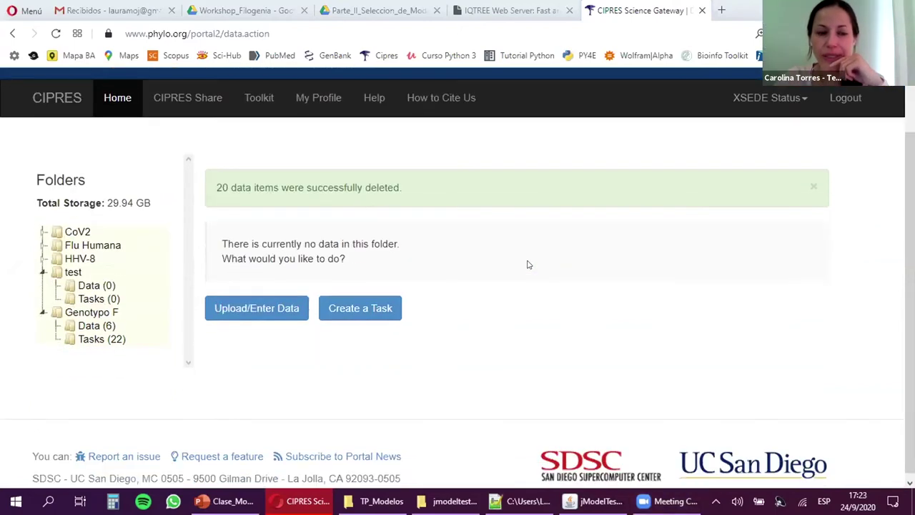
{"action": "scroll", "coordinate": [526, 264], "scroll_direction": "up", "scroll_amount": 1}
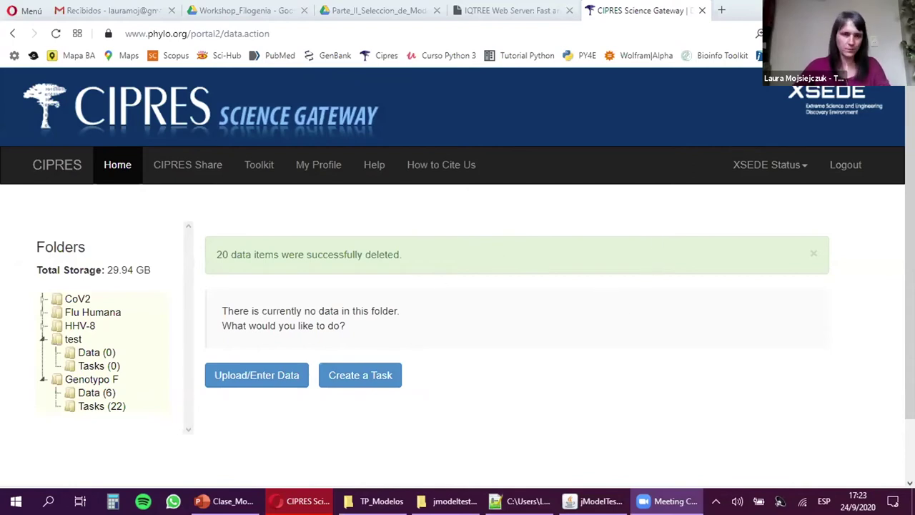
{"action": "scroll", "coordinate": [626, 317], "scroll_direction": "down", "scroll_amount": 1}
{"action": "scroll", "coordinate": [224, 377], "scroll_direction": "down", "scroll_amount": 2}
{"action": "scroll", "coordinate": [224, 378], "scroll_direction": "up", "scroll_amount": 1}
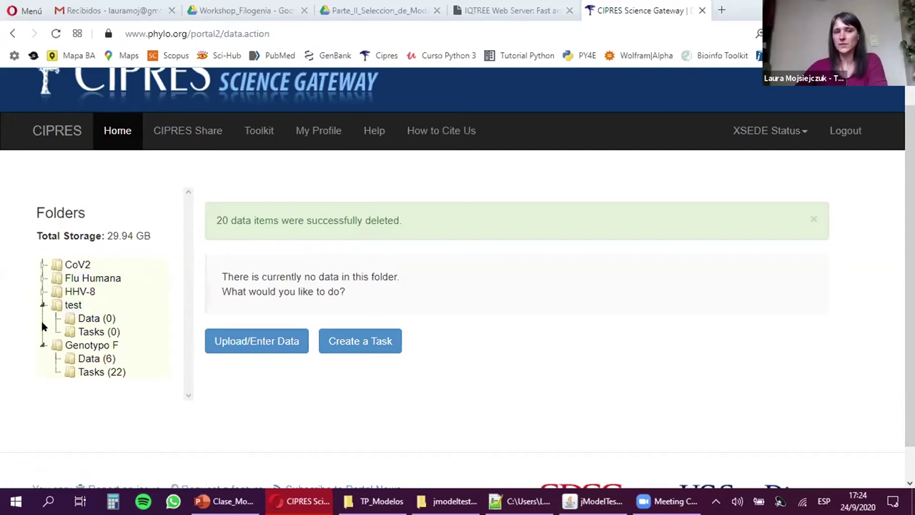
- Collapse the Genotypo F folder and open the data upload form for the test folder
{"action": "left_click", "coordinate": [41, 346]}
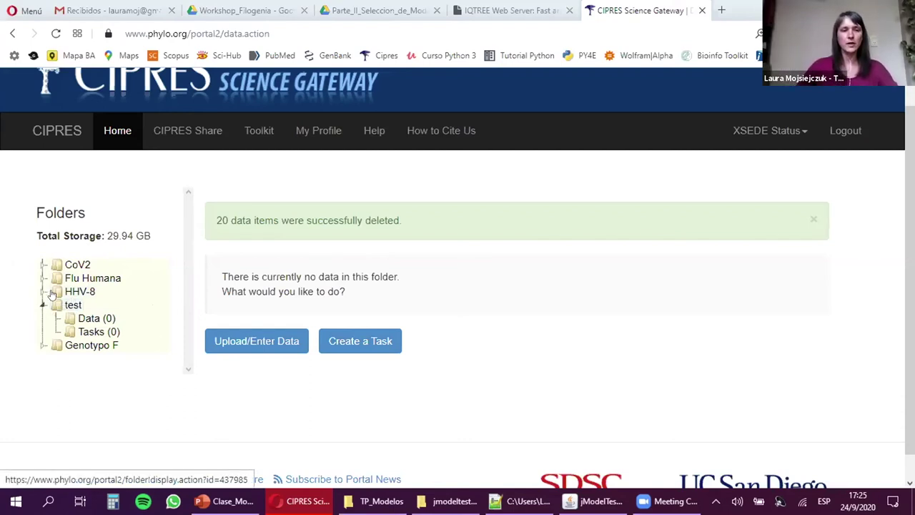
{"action": "left_click", "coordinate": [92, 321]}
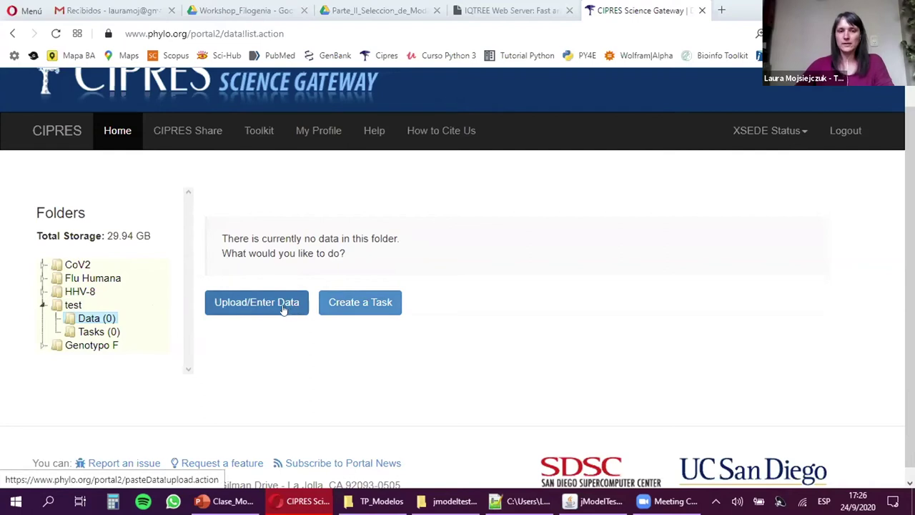
{"action": "left_click", "coordinate": [250, 305]}
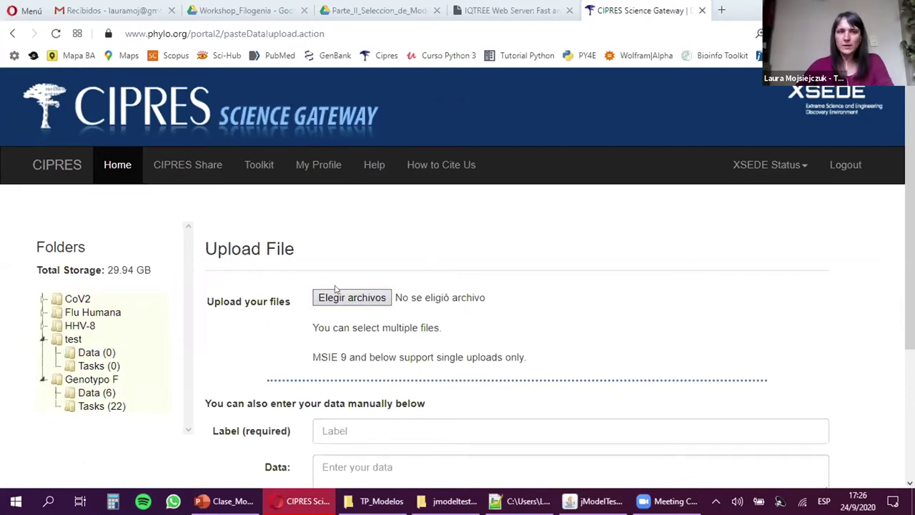
- Upload the alignment file dengue_align_edit.fasta from the TP_Modelos folder and save it to the test folder's data
{"action": "scroll", "coordinate": [455, 308], "scroll_direction": "down", "scroll_amount": 1}
{"action": "scroll", "coordinate": [317, 322], "scroll_direction": "up", "scroll_amount": 1}
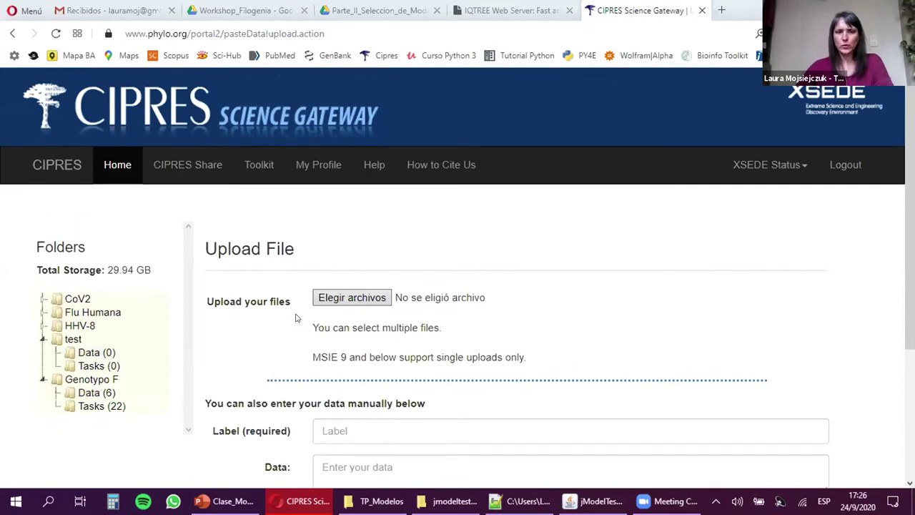
{"action": "left_click", "coordinate": [350, 299]}
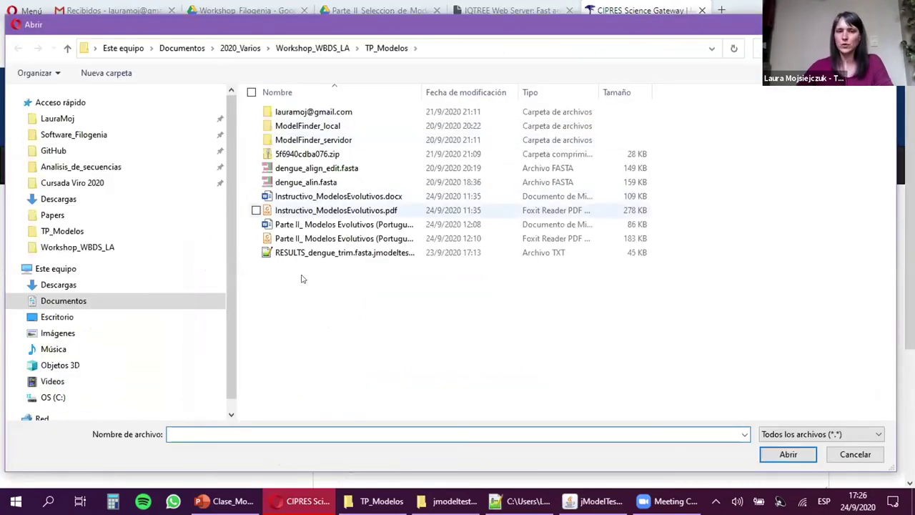
{"action": "left_click", "coordinate": [355, 168]}
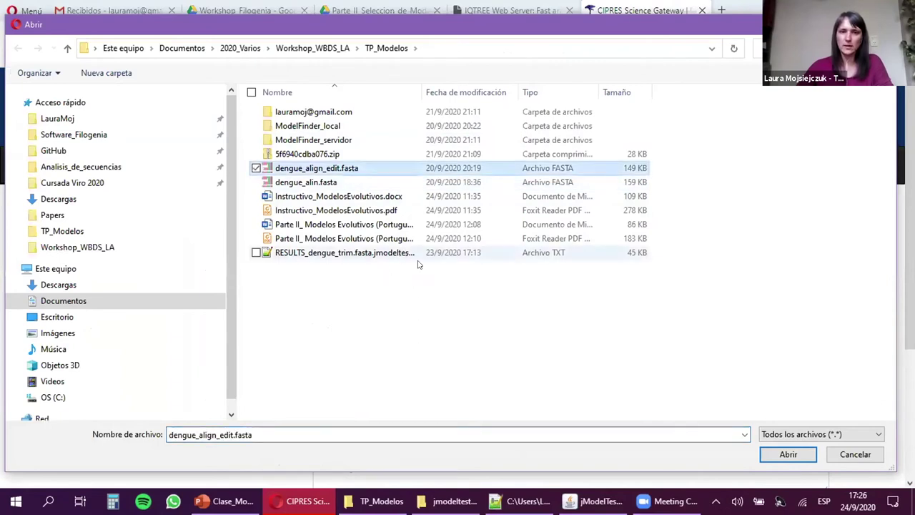
{"action": "left_click", "coordinate": [786, 454]}
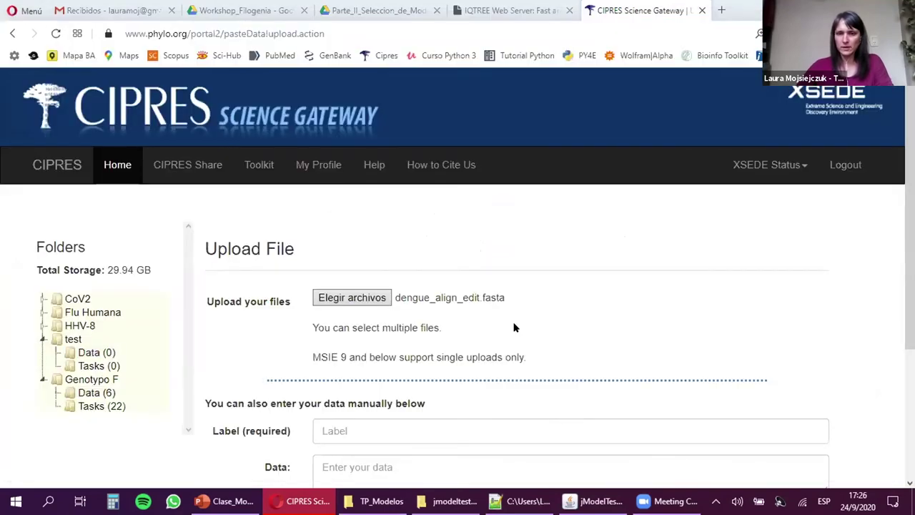
{"action": "scroll", "coordinate": [513, 327], "scroll_direction": "down", "scroll_amount": 1}
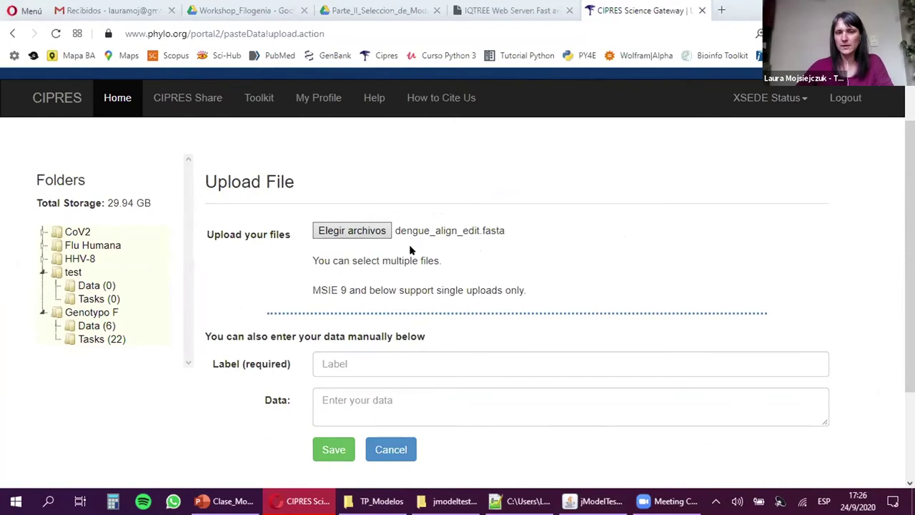
{"action": "left_click", "coordinate": [330, 448]}
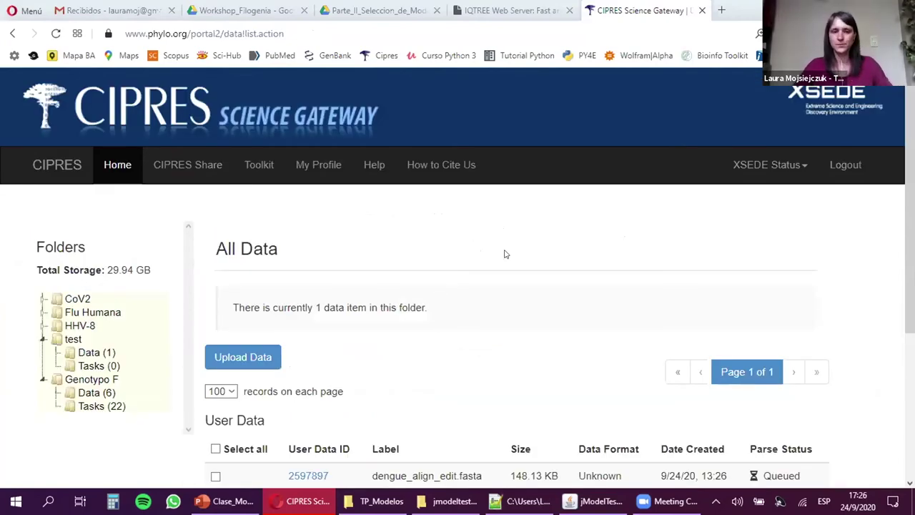
- Review the uploaded data entry and open the test folder's task list
{"action": "scroll", "coordinate": [531, 283], "scroll_direction": "down", "scroll_amount": 1}
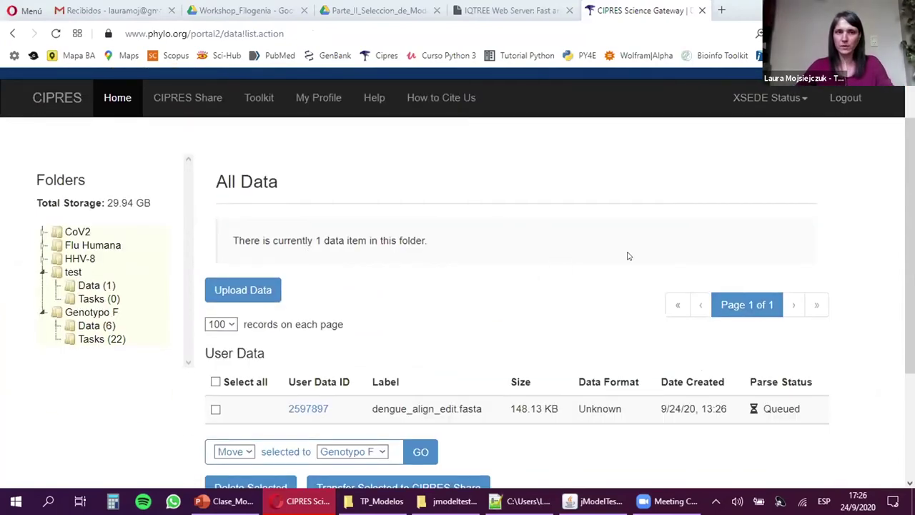
{"action": "scroll", "coordinate": [486, 285], "scroll_direction": "down", "scroll_amount": 1}
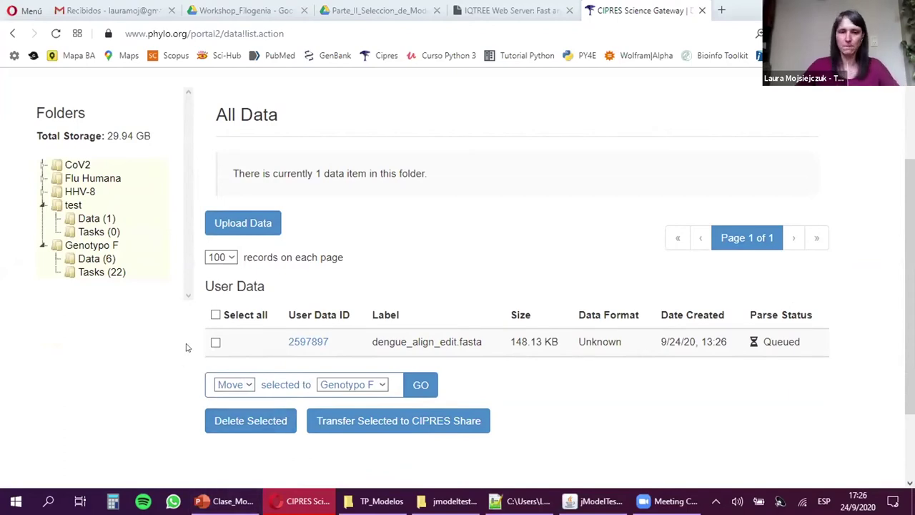
{"action": "scroll", "coordinate": [200, 370], "scroll_direction": "up", "scroll_amount": 3}
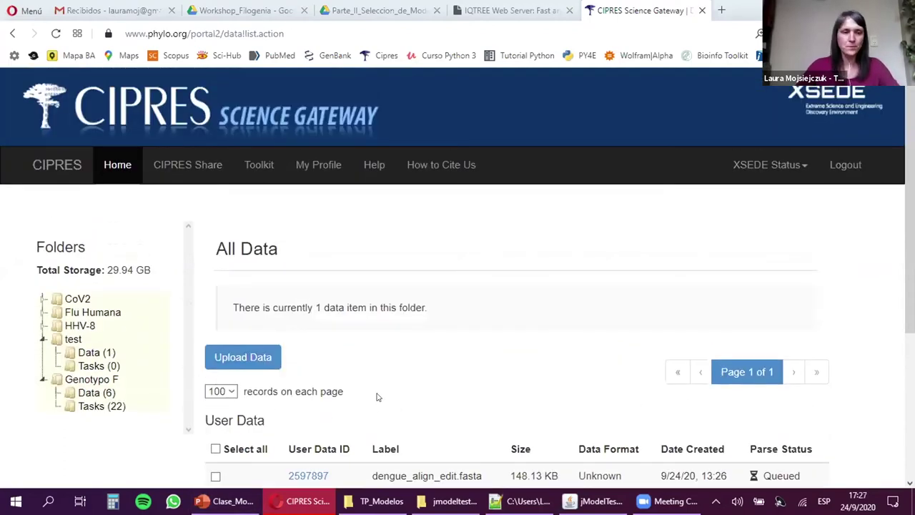
{"action": "scroll", "coordinate": [381, 396], "scroll_direction": "down", "scroll_amount": 3}
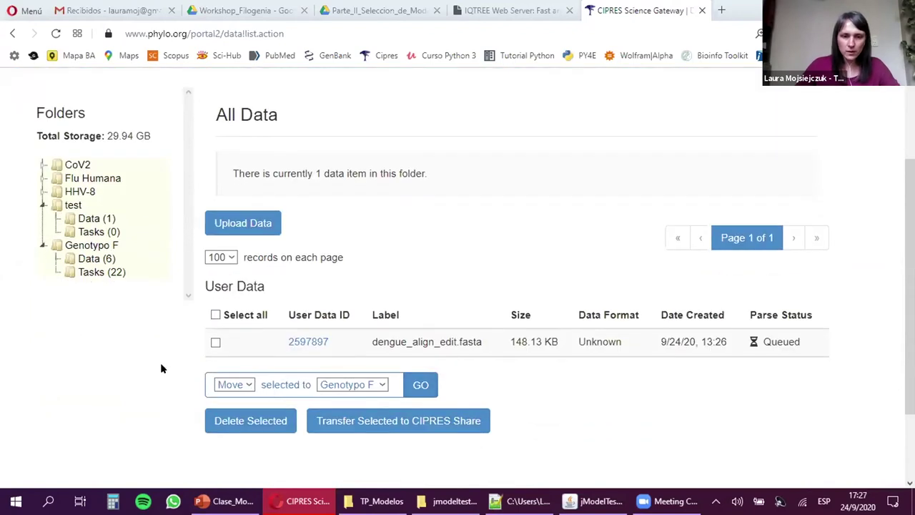
{"action": "scroll", "coordinate": [179, 366], "scroll_direction": "up", "scroll_amount": 1}
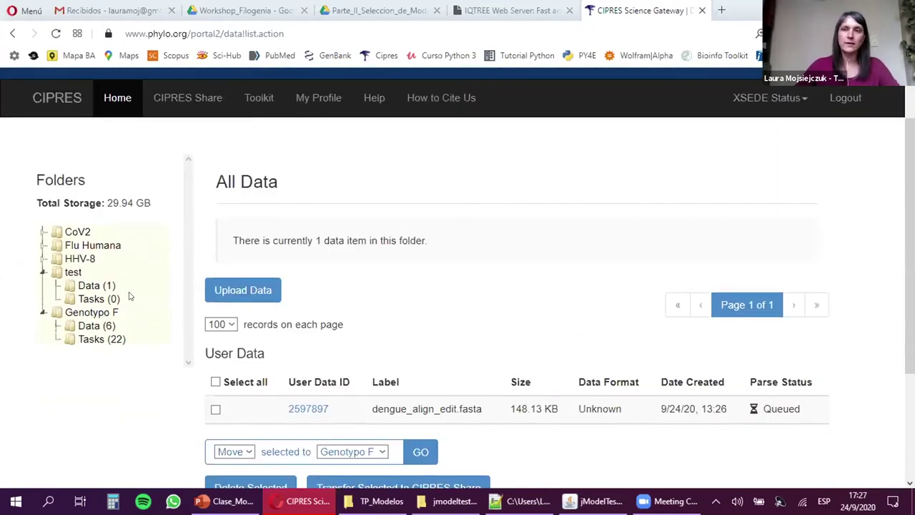
{"action": "left_click", "coordinate": [92, 299]}
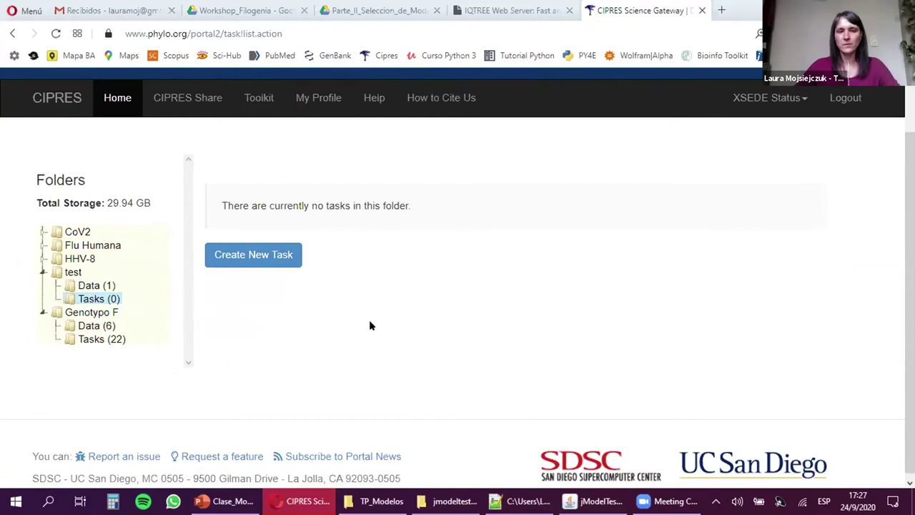
- Create a new task in the test folder and look over its task summary form
{"action": "scroll", "coordinate": [369, 325], "scroll_direction": "up", "scroll_amount": 1}
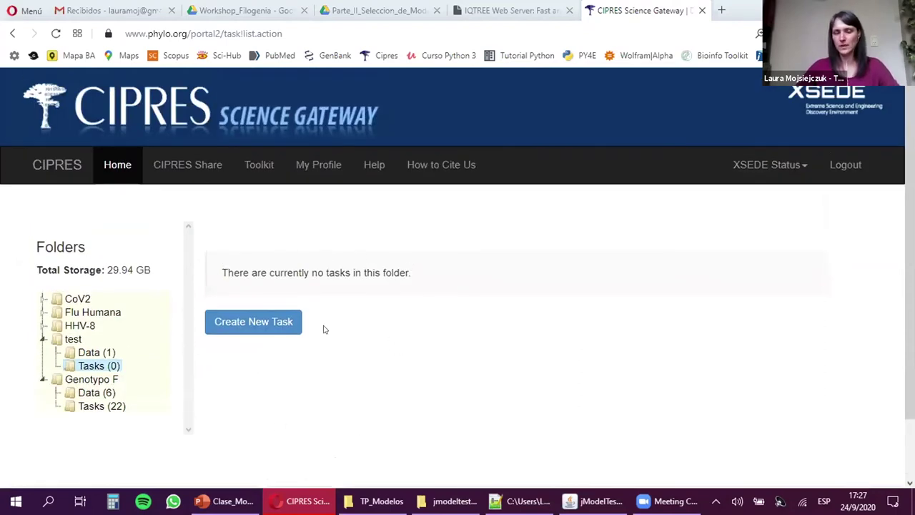
{"action": "left_click", "coordinate": [268, 325]}
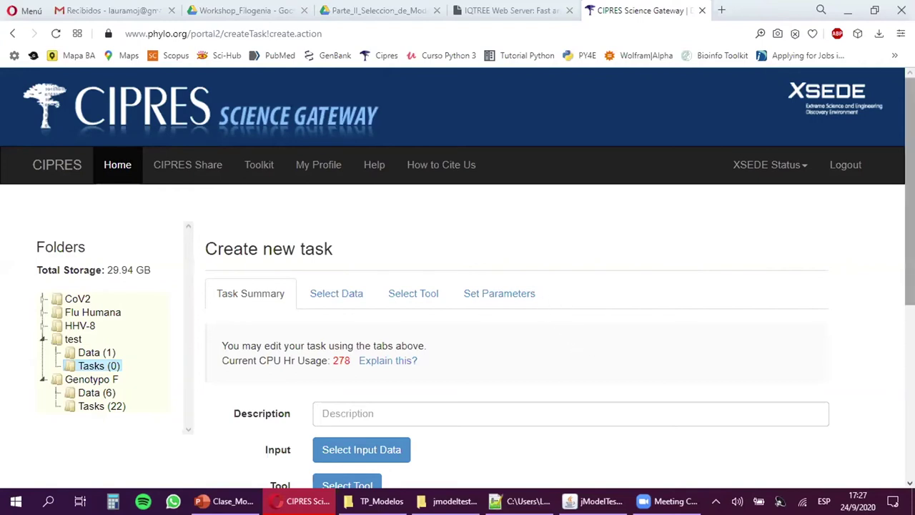
{"action": "scroll", "coordinate": [458, 277], "scroll_direction": "down", "scroll_amount": 2}
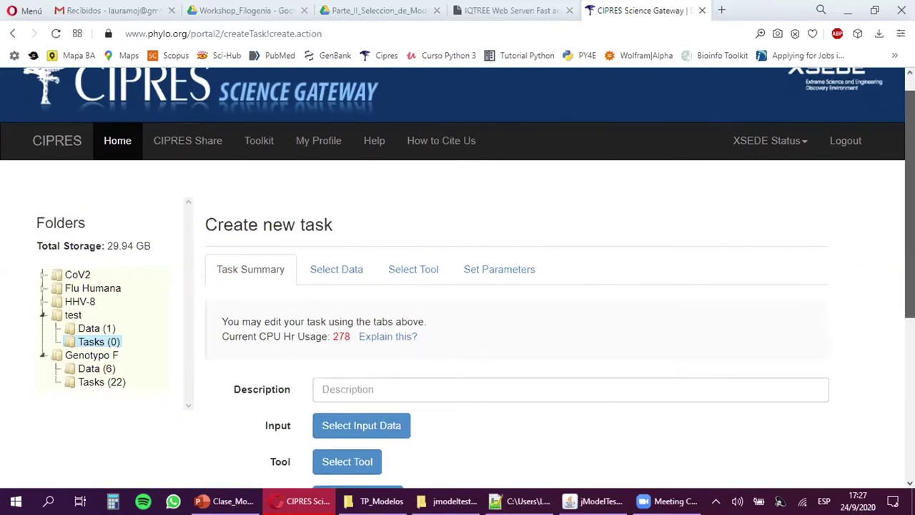
{"action": "scroll", "coordinate": [332, 137], "scroll_direction": "up", "scroll_amount": 1}
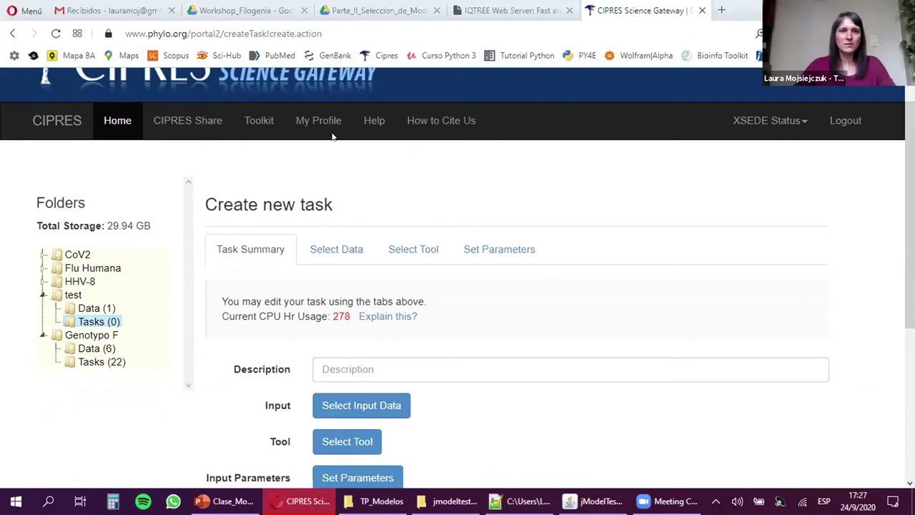
{"action": "scroll", "coordinate": [332, 136], "scroll_direction": "down", "scroll_amount": 2}
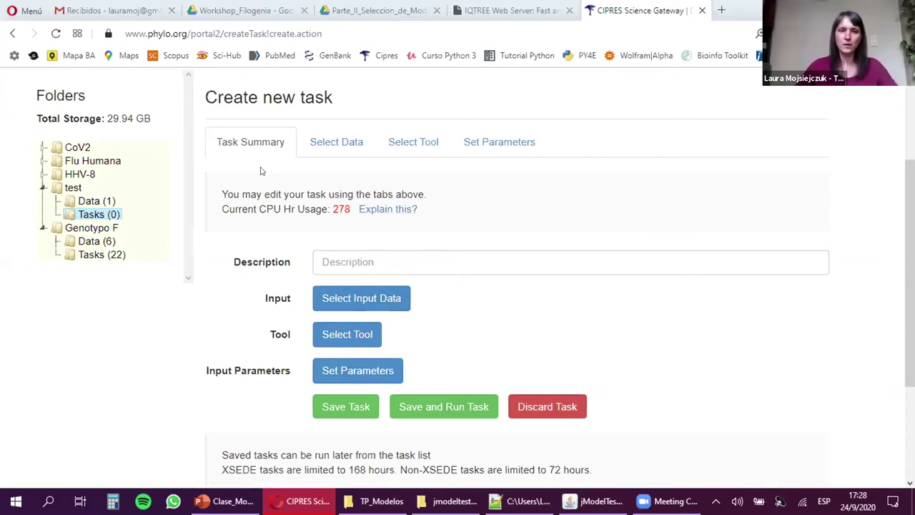
- Set dengue_align_edit.fasta as the input data of the new task
{"action": "left_click", "coordinate": [379, 304]}
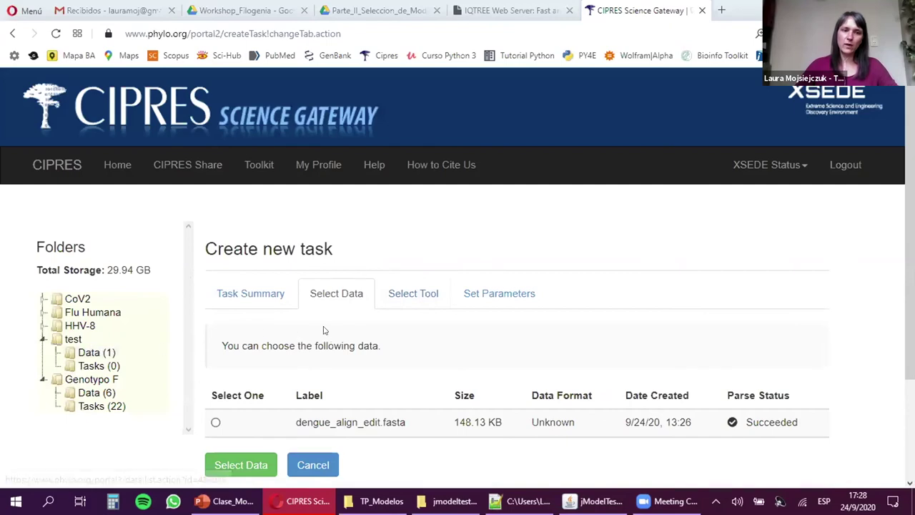
{"action": "scroll", "coordinate": [259, 323], "scroll_direction": "down", "scroll_amount": 1}
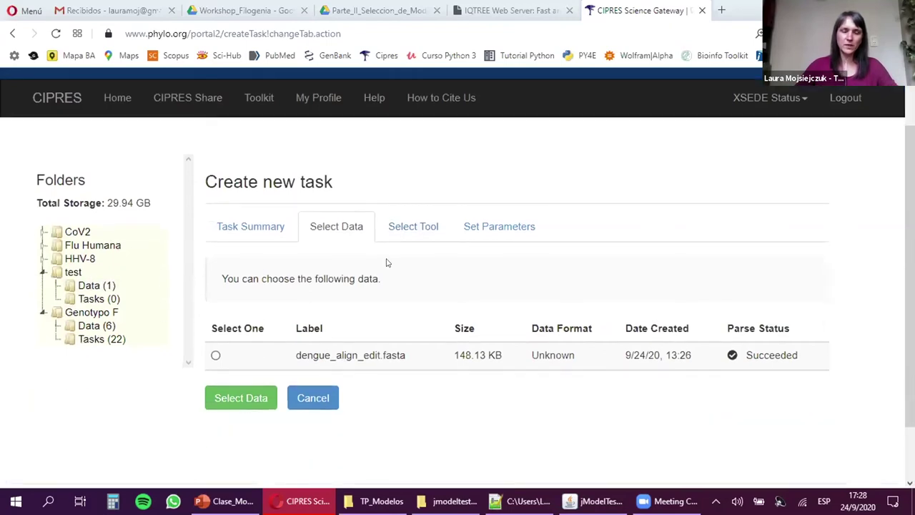
{"action": "left_click", "coordinate": [216, 356]}
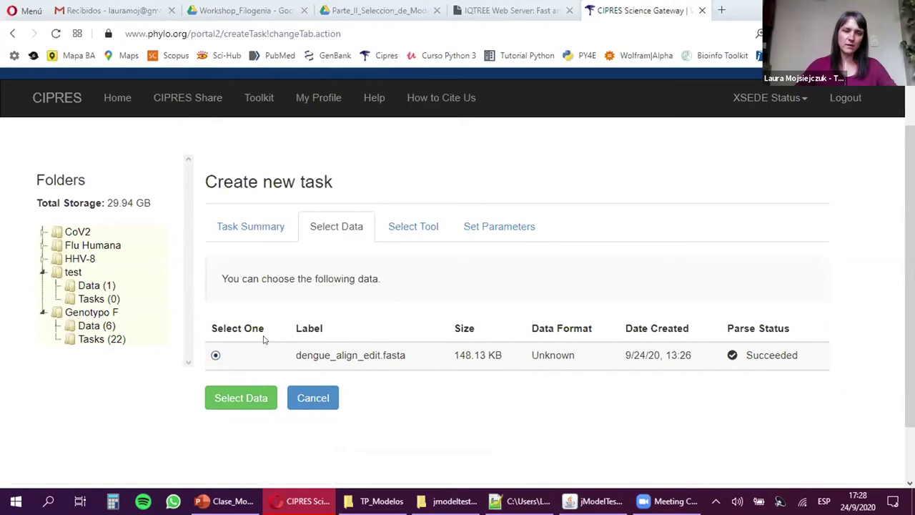
{"action": "left_click", "coordinate": [245, 398]}
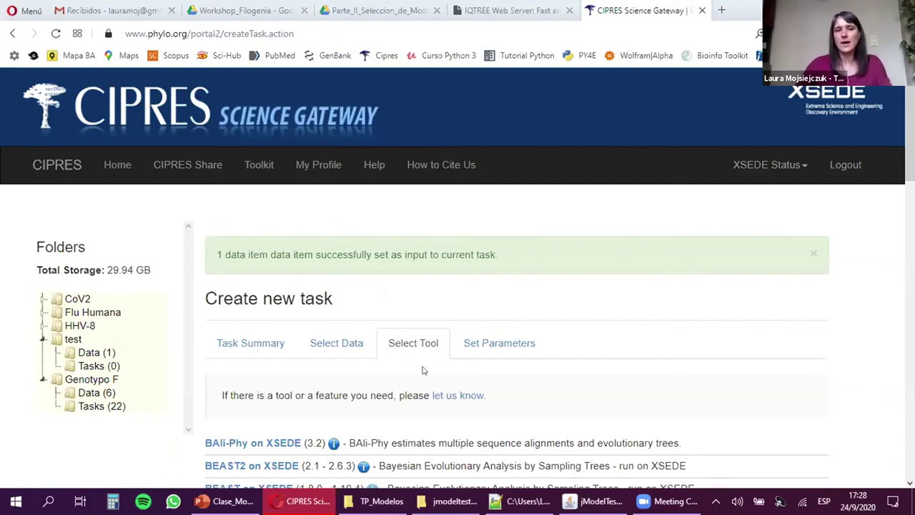
- Find IQ-Tree on XSEDE in the list of available tools and set it as the task's tool
{"action": "scroll", "coordinate": [422, 370], "scroll_direction": "down", "scroll_amount": 1}
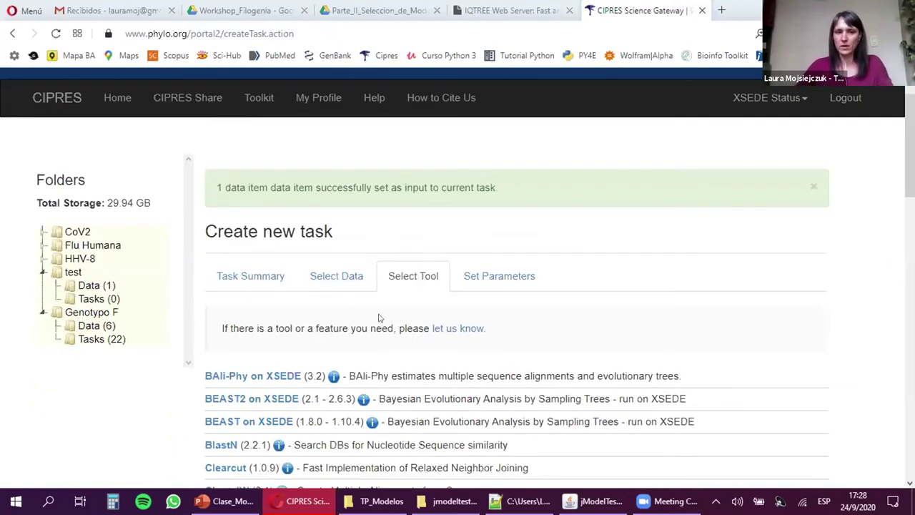
{"action": "scroll", "coordinate": [380, 317], "scroll_direction": "down", "scroll_amount": 1}
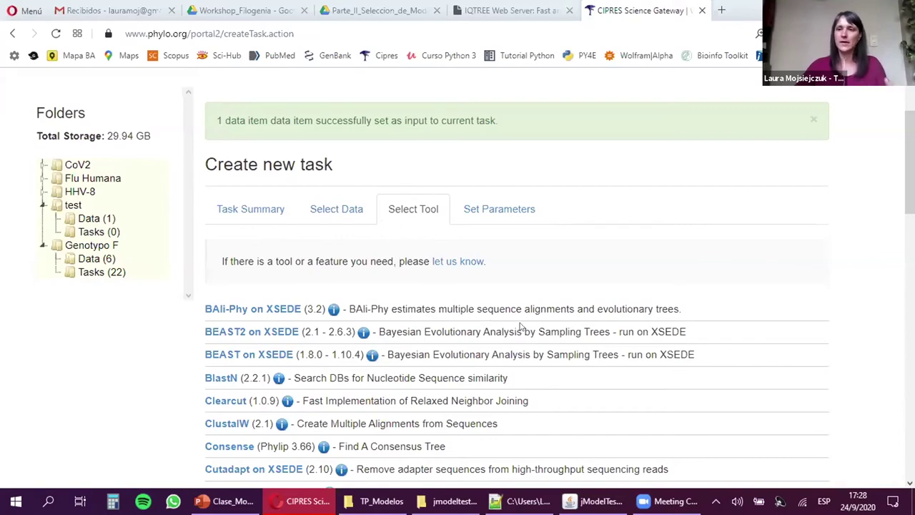
{"action": "left_click_drag", "start_coordinate": [910, 187], "coordinate": [910, 316]}
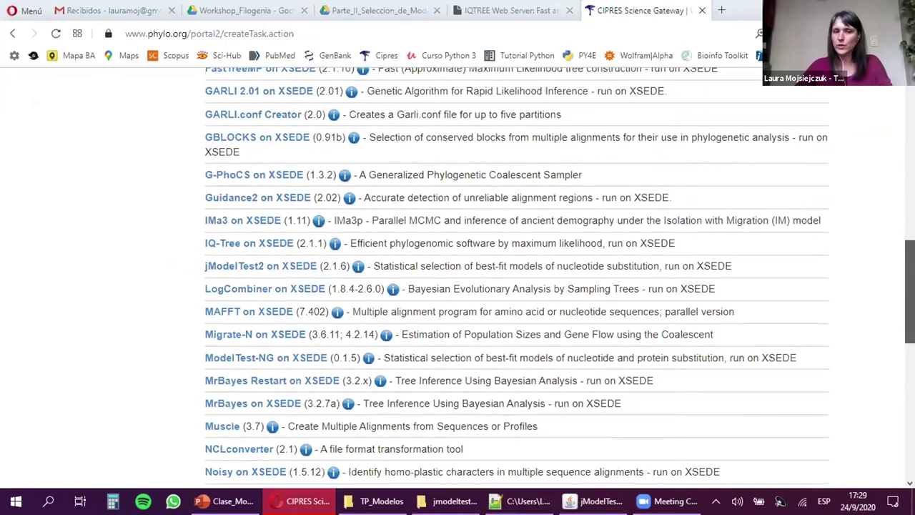
{"action": "left_click_drag", "start_coordinate": [910, 315], "coordinate": [910, 315]}
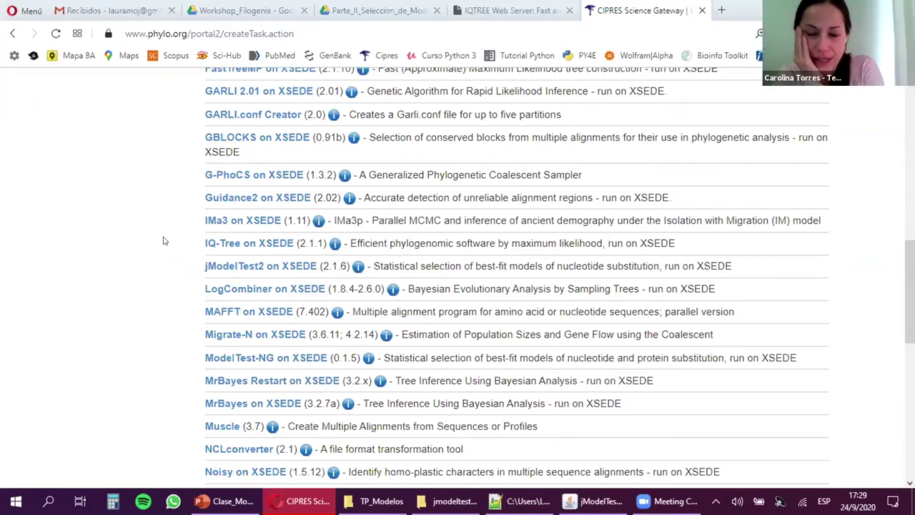
{"action": "scroll", "coordinate": [163, 241], "scroll_direction": "down", "scroll_amount": 1}
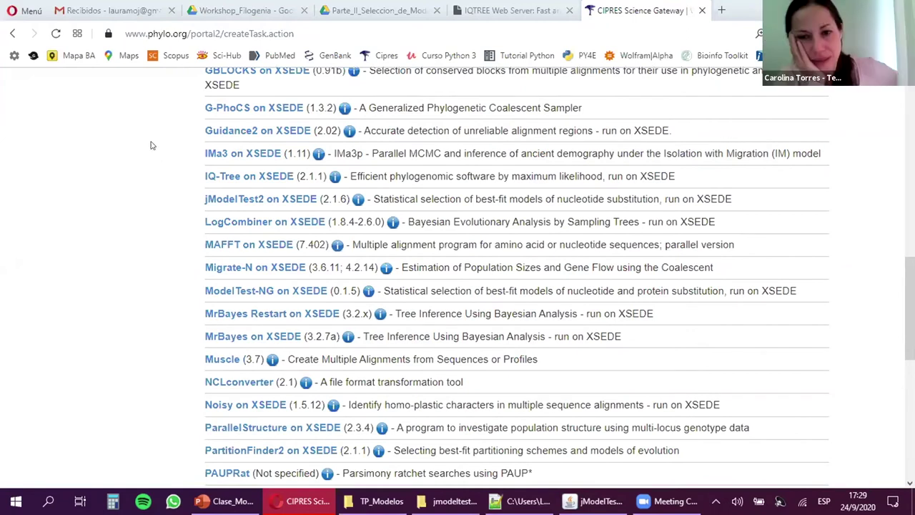
{"action": "left_click", "coordinate": [235, 179]}
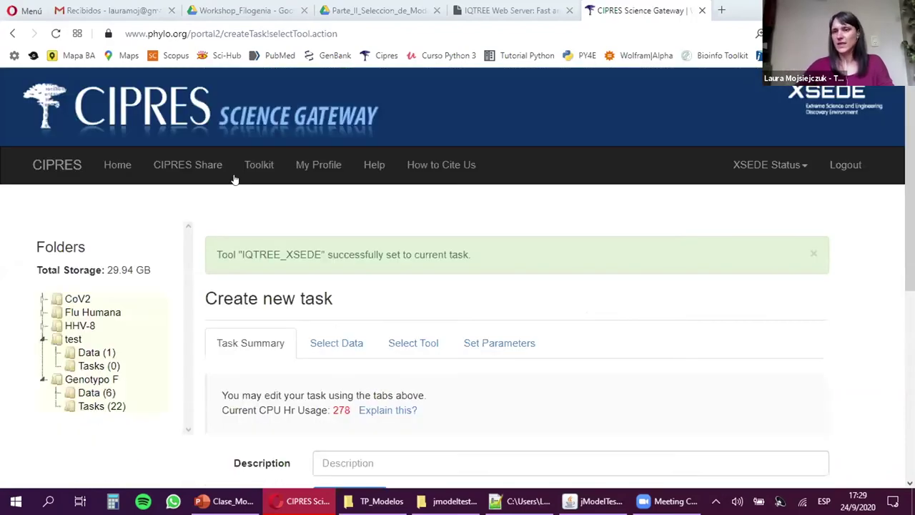
- Review the task summary and open the input parameters for IQ-Tree on XSEDE
{"action": "scroll", "coordinate": [457, 277], "scroll_direction": "down", "scroll_amount": 1}
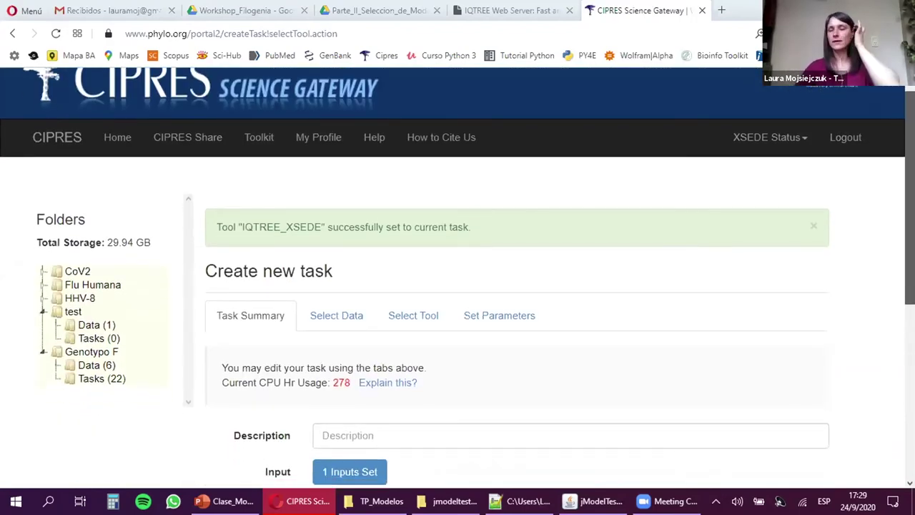
{"action": "scroll", "coordinate": [457, 277], "scroll_direction": "down", "scroll_amount": 1}
{"action": "scroll", "coordinate": [457, 277], "scroll_direction": "down", "scroll_amount": 2}
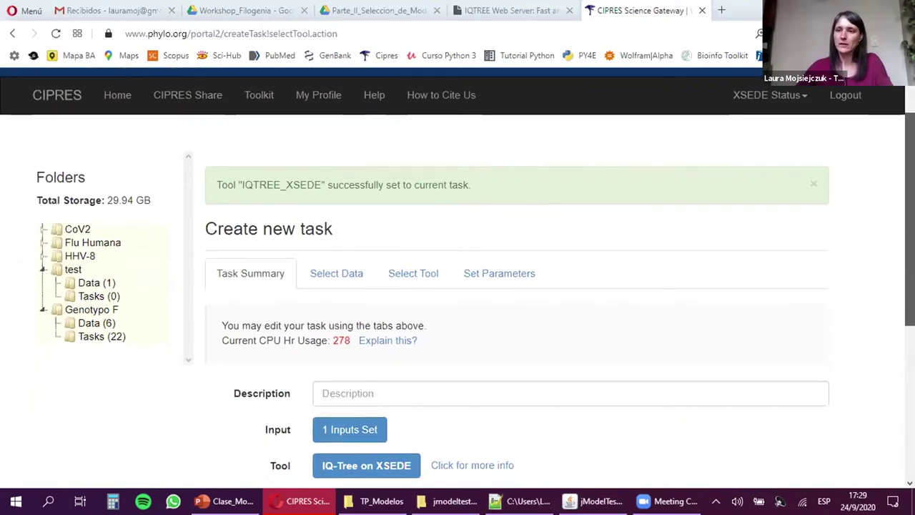
{"action": "scroll", "coordinate": [457, 277], "scroll_direction": "down", "scroll_amount": 2}
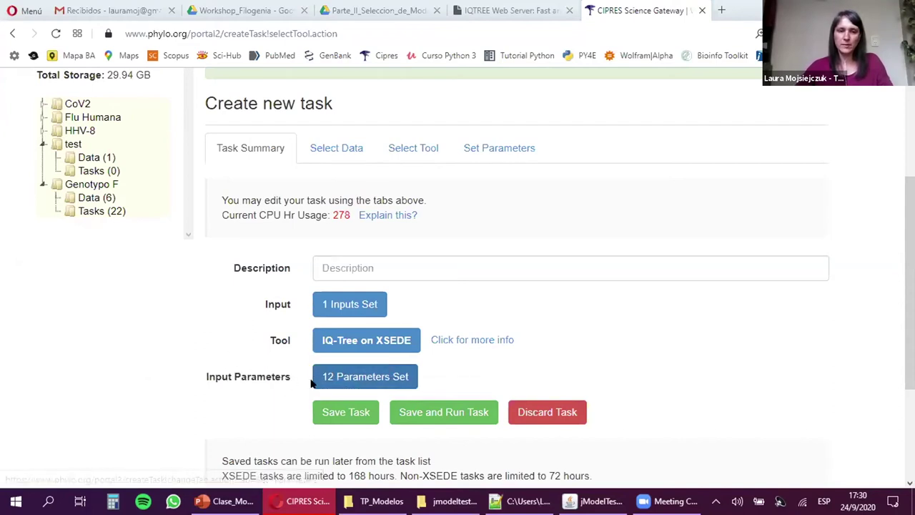
{"action": "left_click", "coordinate": [371, 379]}
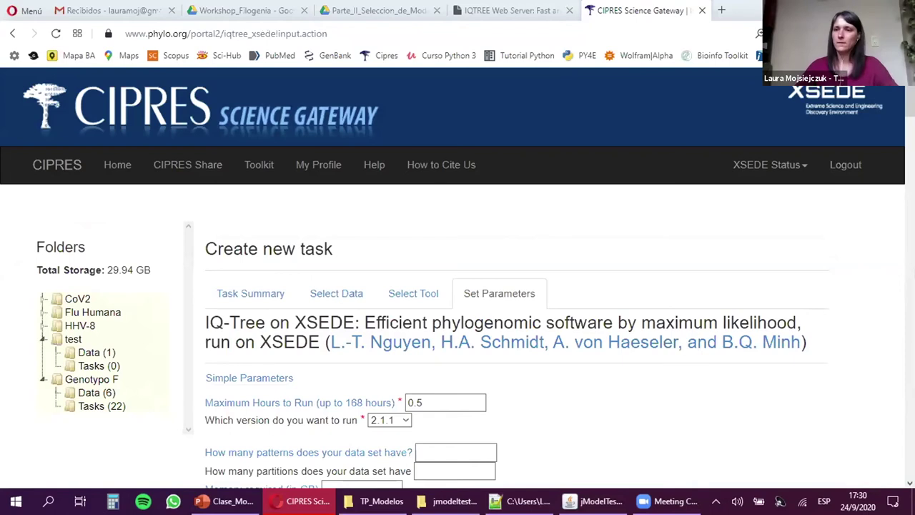
- Set the IQ-Tree version to run to 1.6.10 in the simple parameters
{"action": "scroll", "coordinate": [583, 171], "scroll_direction": "down", "scroll_amount": 1}
{"action": "scroll", "coordinate": [457, 279], "scroll_direction": "down", "scroll_amount": 1}
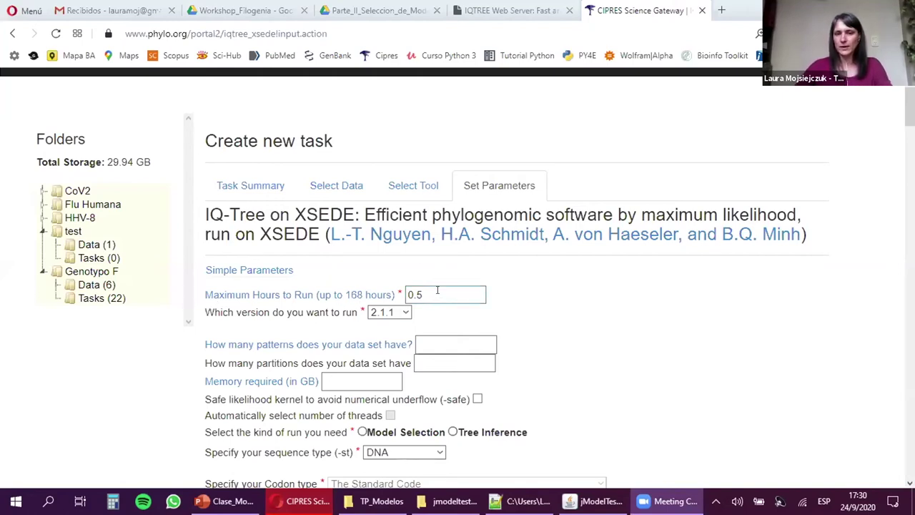
{"action": "left_click", "coordinate": [405, 313]}
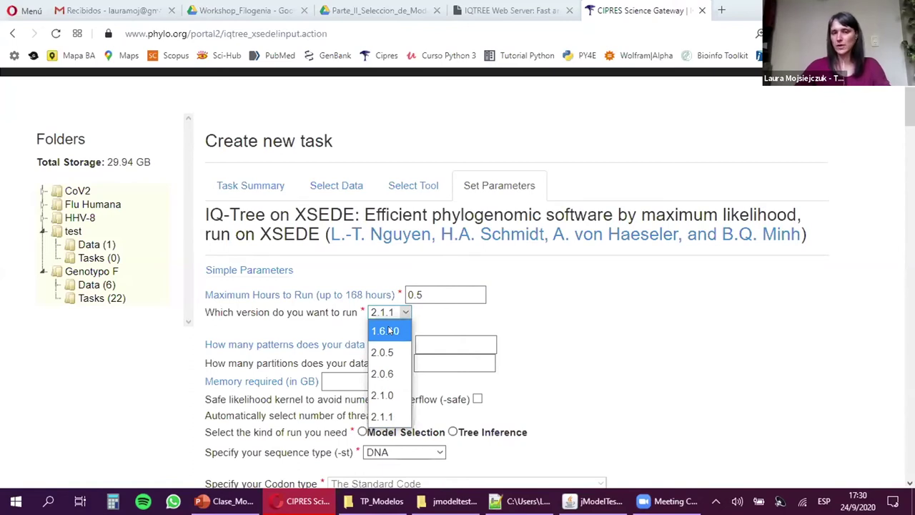
{"action": "left_click", "coordinate": [389, 330]}
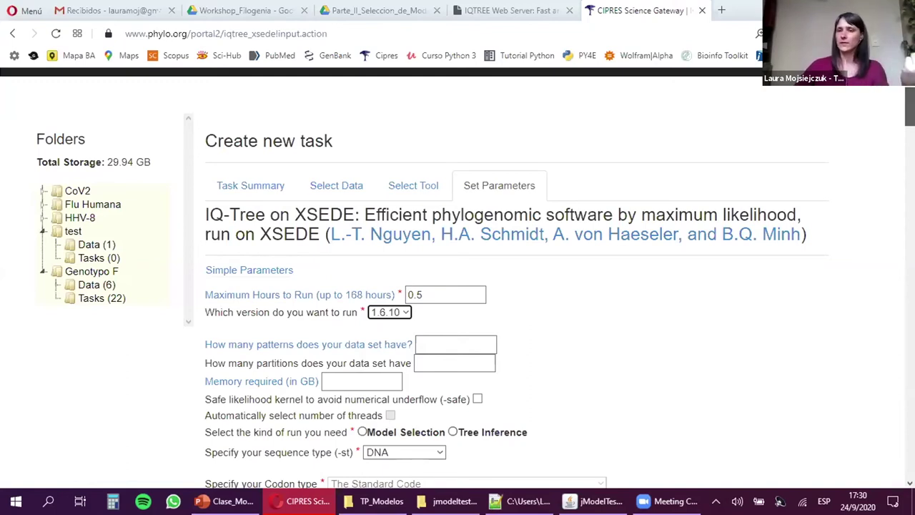
{"action": "scroll", "coordinate": [457, 278], "scroll_direction": "down", "scroll_amount": 1}
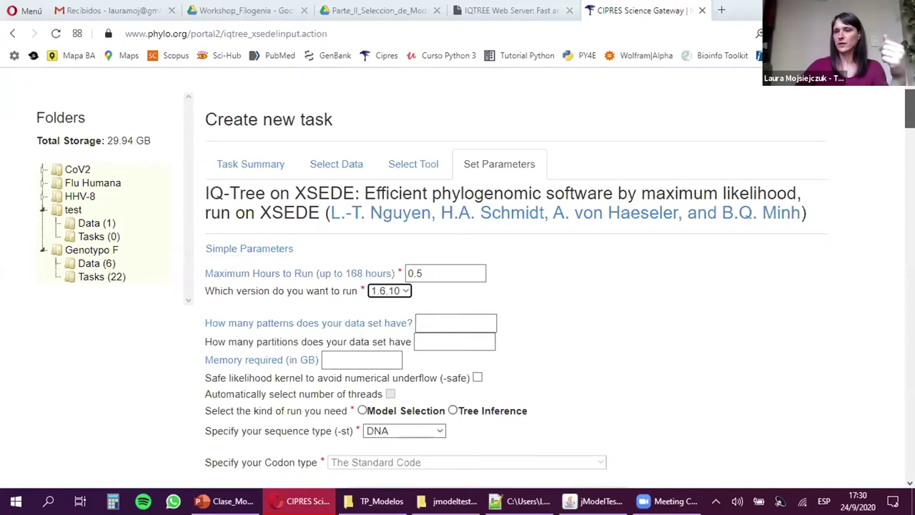
{"action": "scroll", "coordinate": [458, 277], "scroll_direction": "down", "scroll_amount": 1}
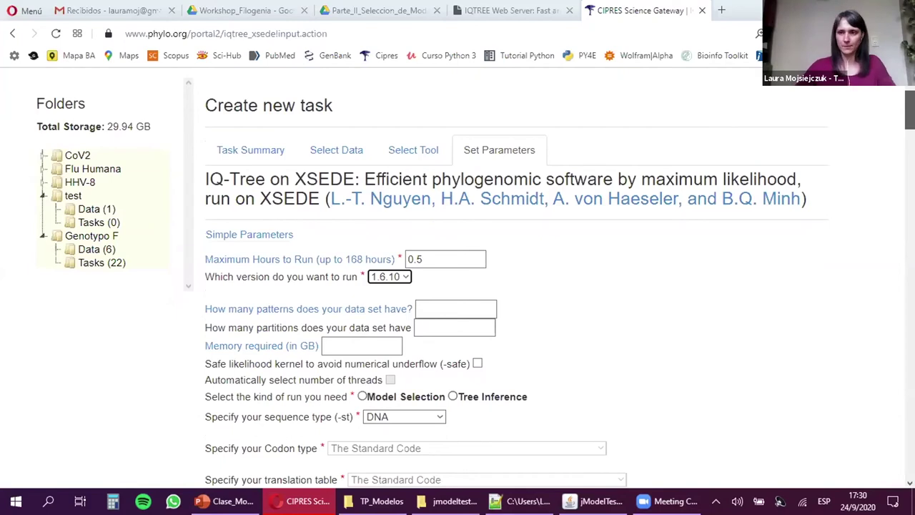
{"action": "scroll", "coordinate": [474, 255], "scroll_direction": "down", "scroll_amount": 2}
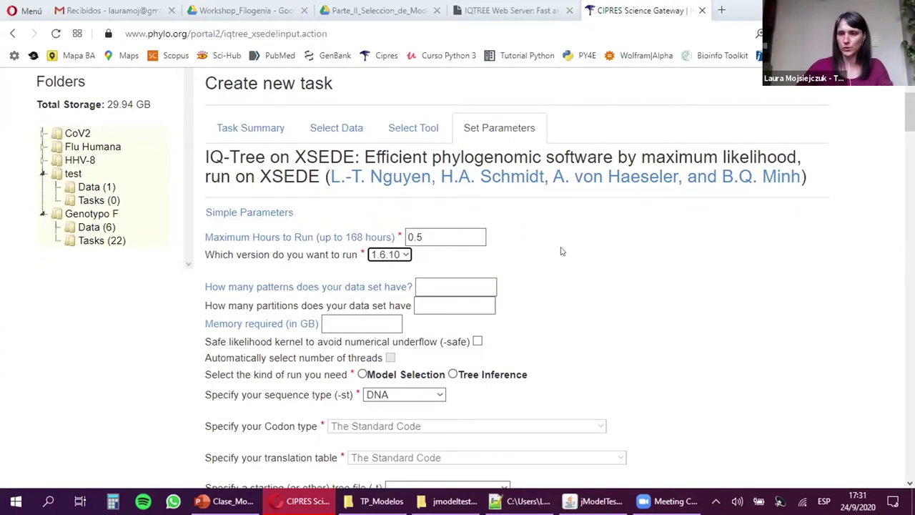
{"action": "scroll", "coordinate": [434, 298], "scroll_direction": "down", "scroll_amount": 1}
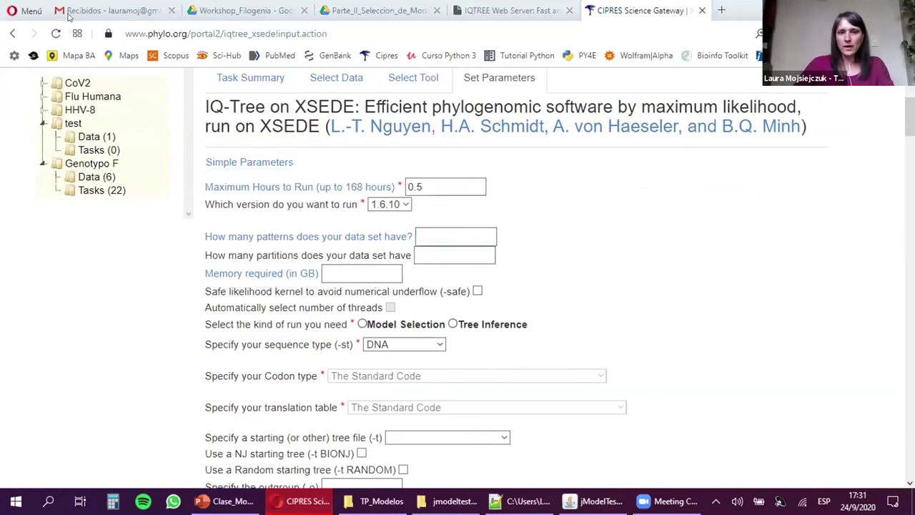
{"action": "left_click", "coordinate": [478, 233]}
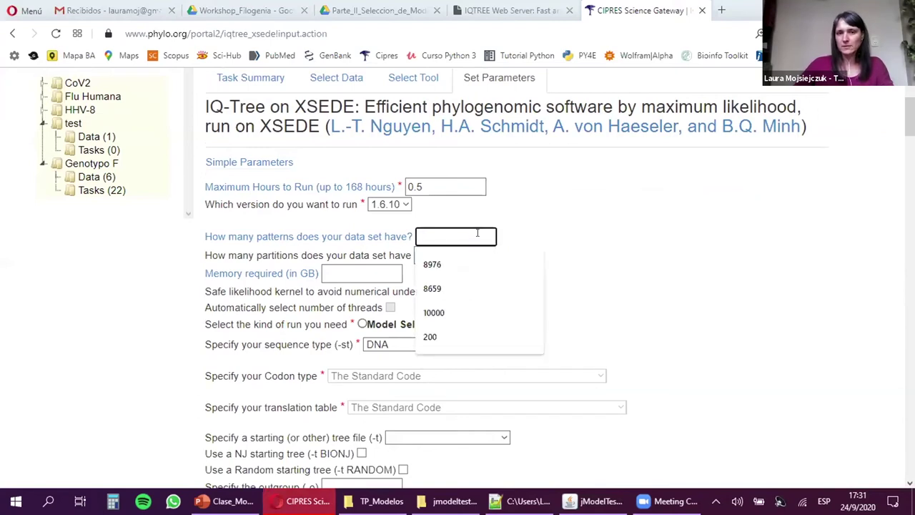
{"action": "left_click", "coordinate": [538, 182]}
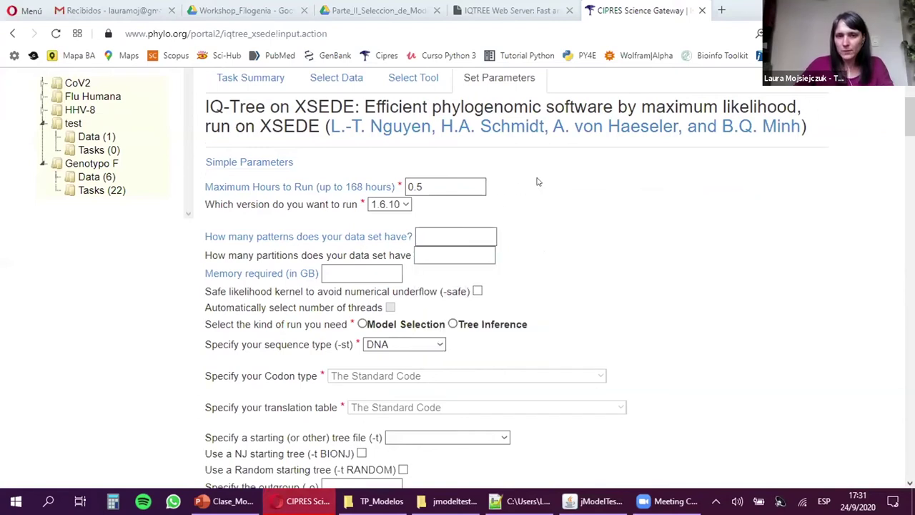
{"action": "left_click", "coordinate": [472, 232]}
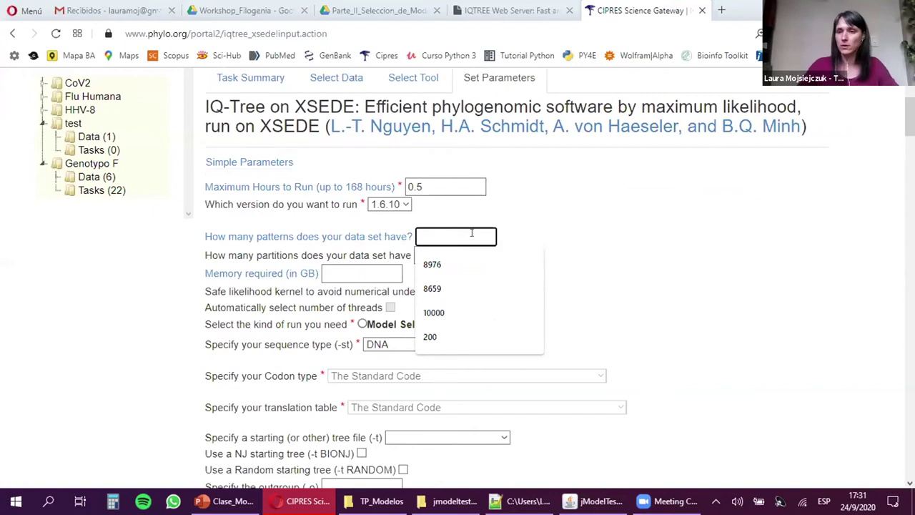
{"action": "left_click", "coordinate": [509, 219]}
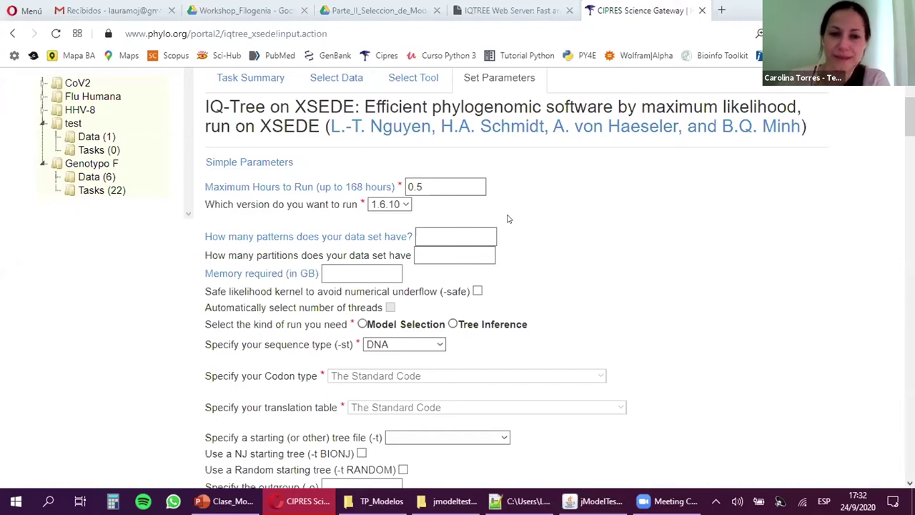
- Set the number of patterns in the data set to 200
{"action": "left_click", "coordinate": [461, 231]}
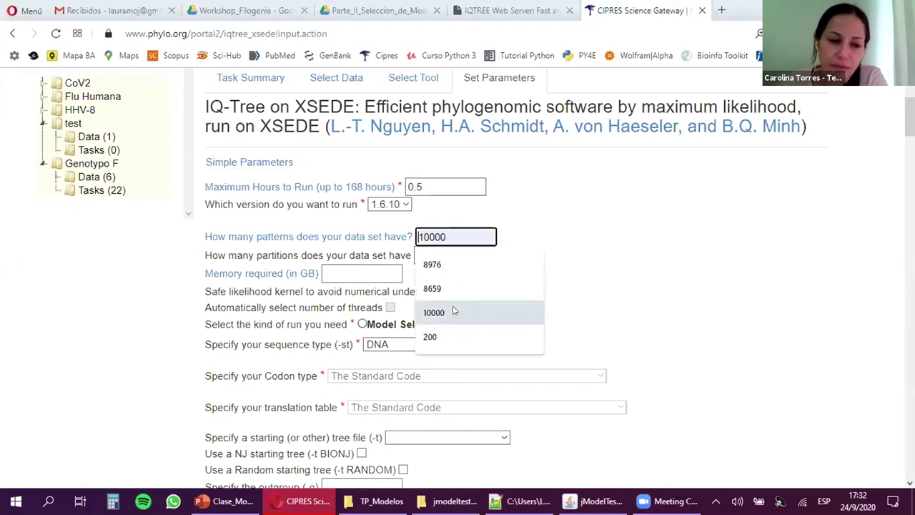
{"action": "left_click", "coordinate": [457, 337]}
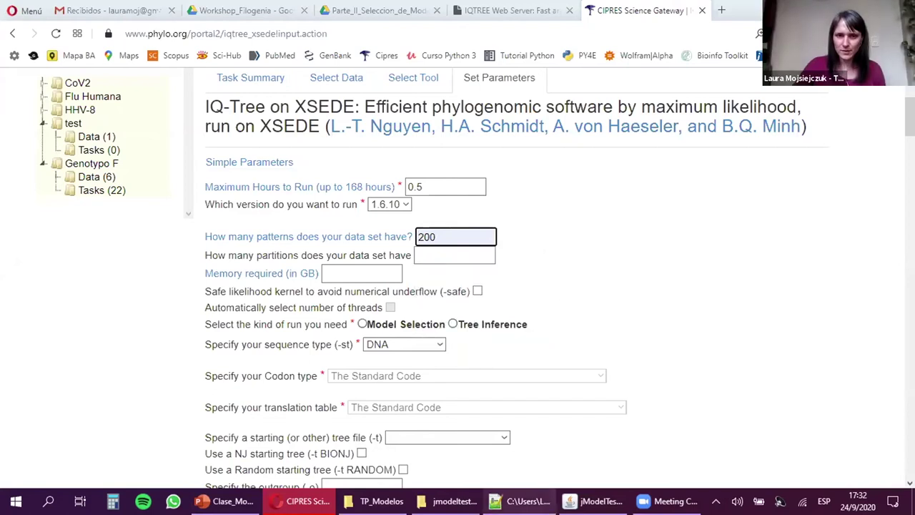
{"action": "left_click", "coordinate": [576, 262]}
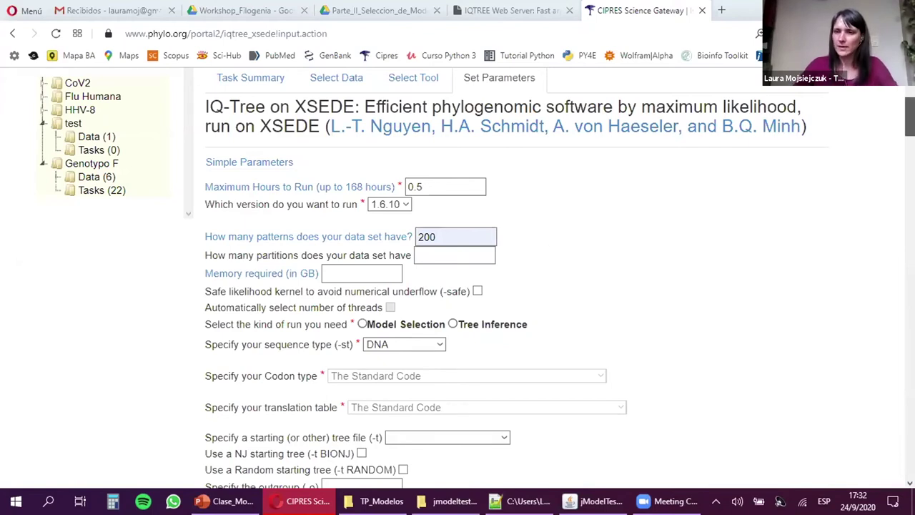
- Look over the further IQ-Tree parameters and switch to the TP_Modelos folder in File Explorer
{"action": "scroll", "coordinate": [476, 279], "scroll_direction": "down", "scroll_amount": 1}
{"action": "scroll", "coordinate": [477, 278], "scroll_direction": "down", "scroll_amount": 2}
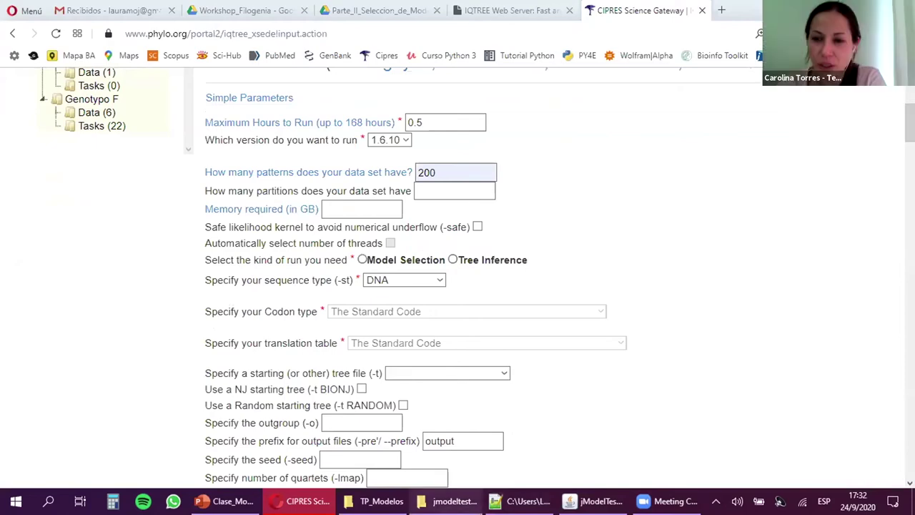
{"action": "left_click", "coordinate": [382, 500]}
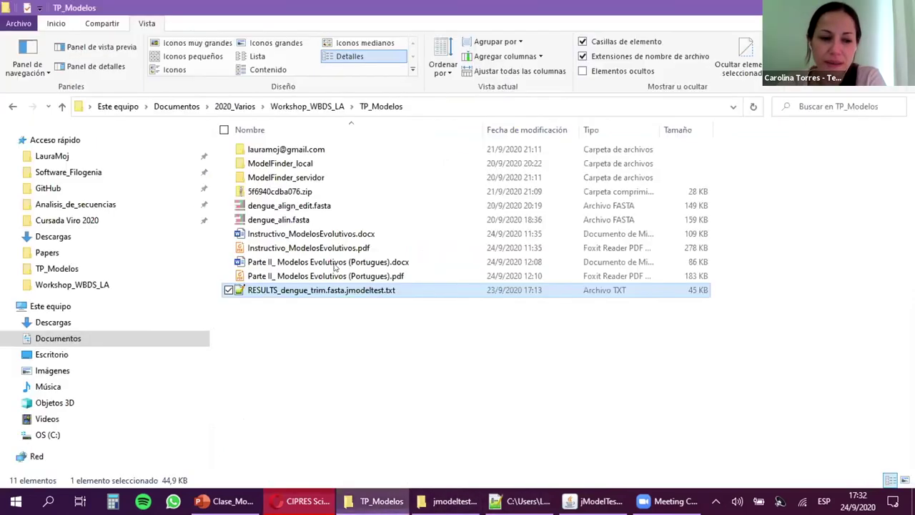
- Open dengue_trim.fasta.log from the ModelFinder_servidor folder for reading in Notepad++
{"action": "double_click", "coordinate": [347, 177]}
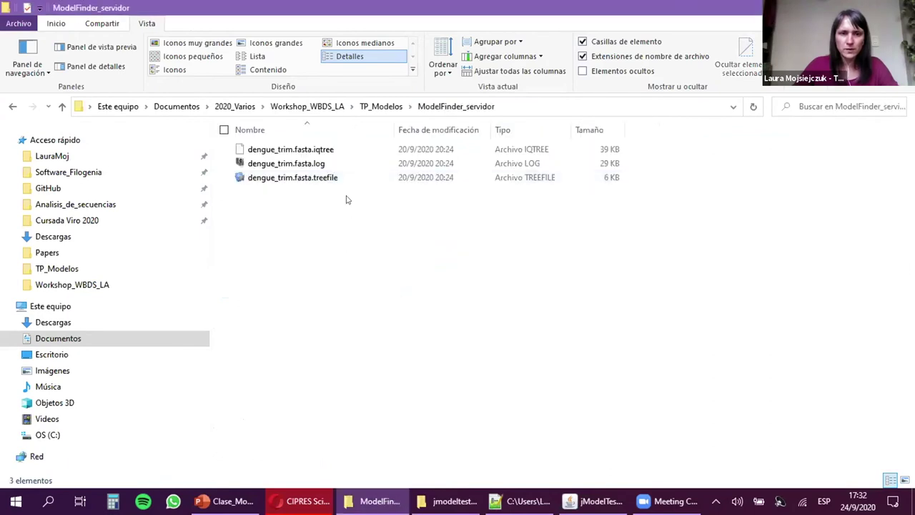
{"action": "left_click", "coordinate": [323, 163]}
{"action": "right_click", "coordinate": [325, 166]}
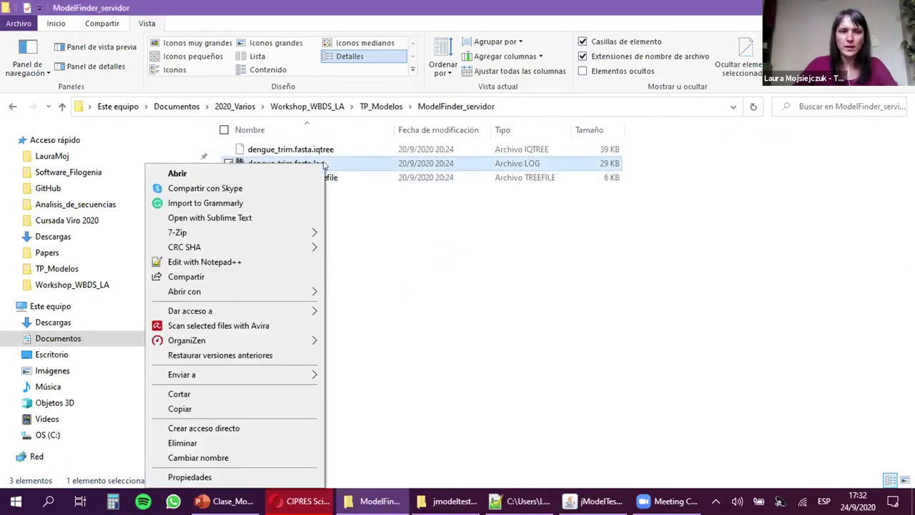
{"action": "left_click", "coordinate": [249, 261]}
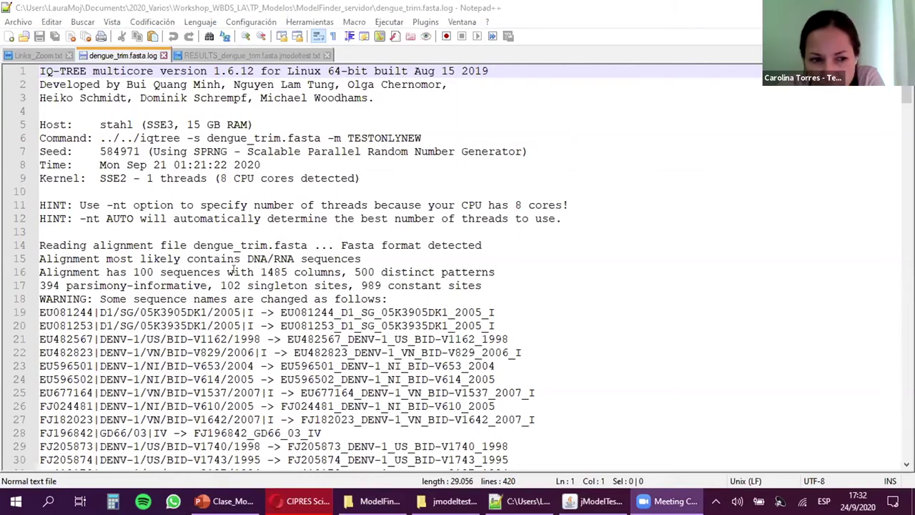
- Examine the log's alignment summary line for the number of sequences, columns and distinct patterns
{"action": "left_click", "coordinate": [347, 270]}
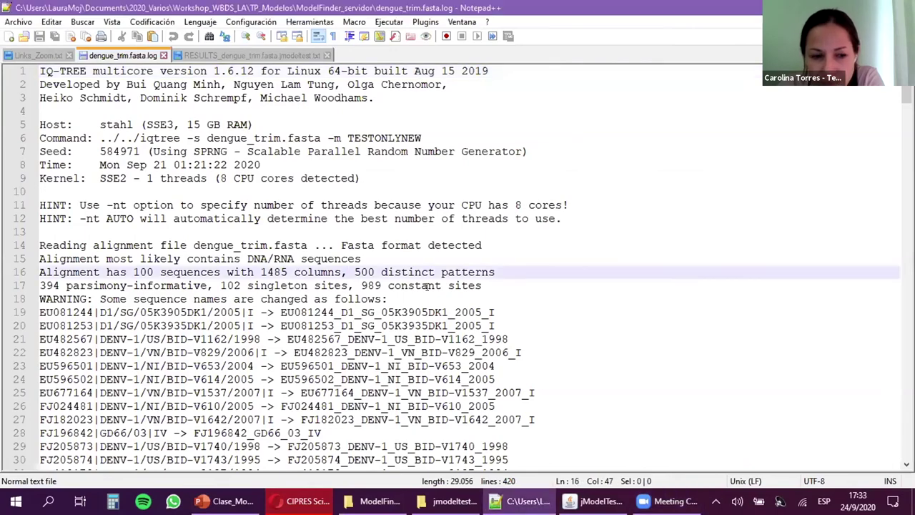
{"action": "scroll", "coordinate": [428, 287], "scroll_direction": "up", "scroll_amount": 1}
{"action": "scroll", "coordinate": [428, 287], "scroll_direction": "up", "scroll_amount": 1}
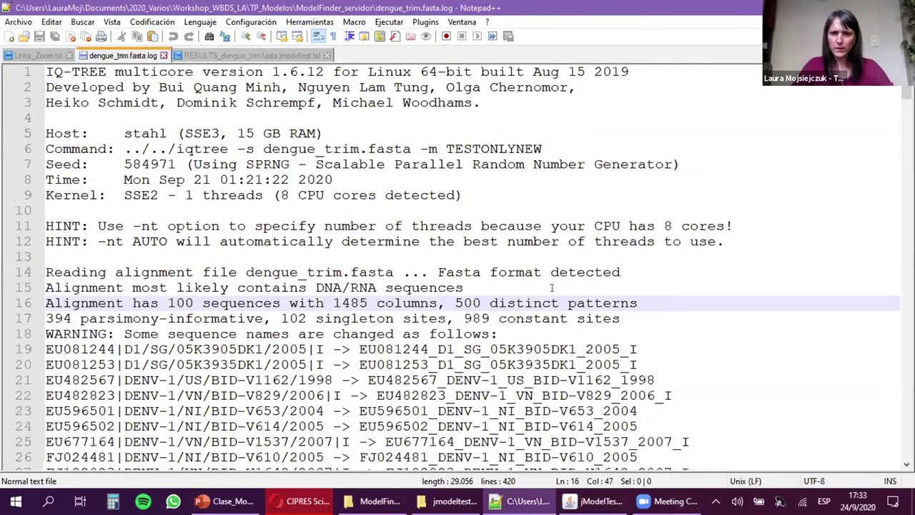
{"action": "scroll", "coordinate": [177, 227], "scroll_direction": "down", "scroll_amount": 1}
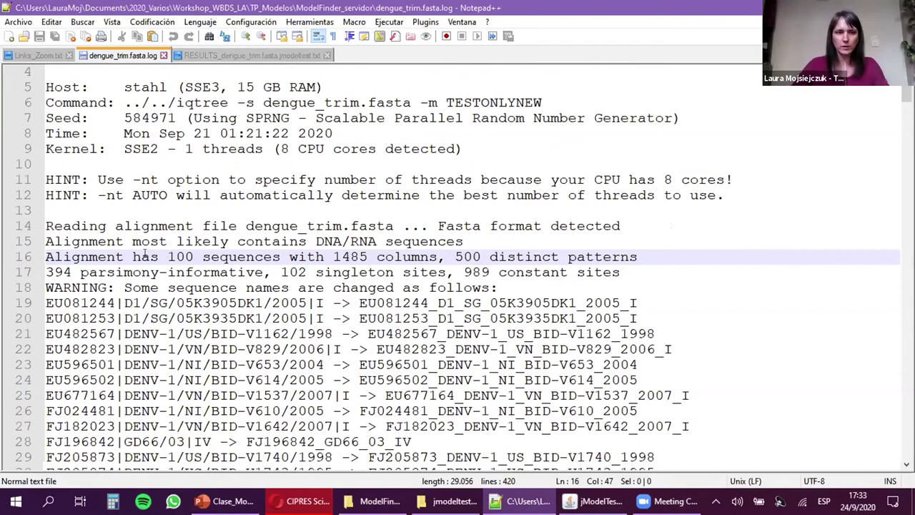
{"action": "left_click_drag", "start_coordinate": [45, 256], "coordinate": [277, 255]}
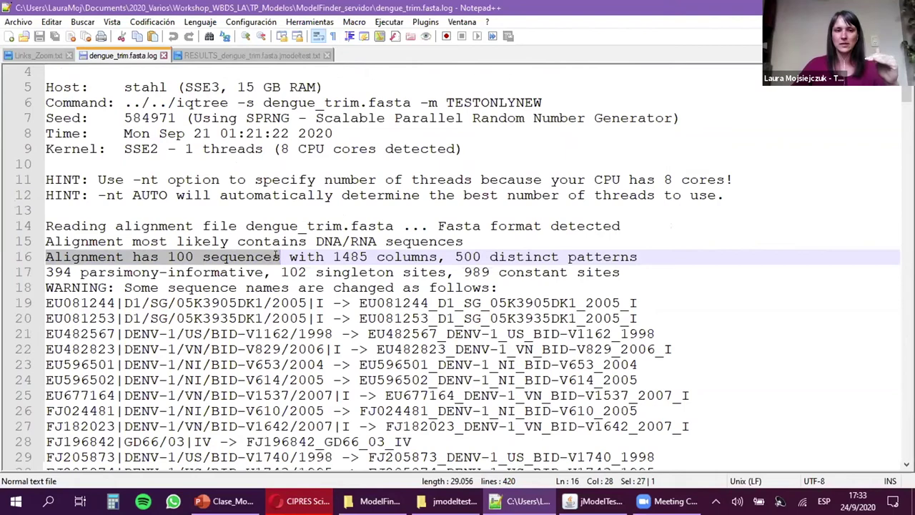
{"action": "left_click_drag", "start_coordinate": [277, 257], "coordinate": [637, 256]}
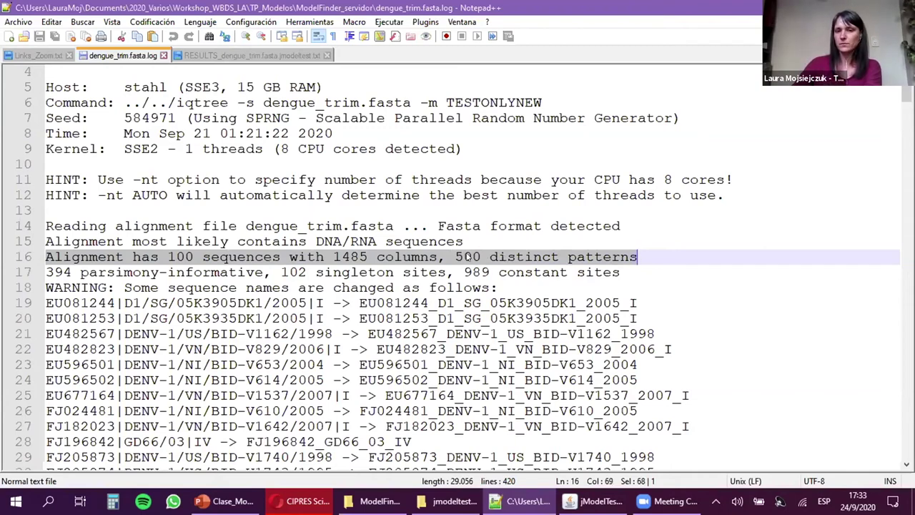
{"action": "left_click", "coordinate": [468, 257]}
{"action": "left_click_drag", "start_coordinate": [455, 257], "coordinate": [481, 256]}
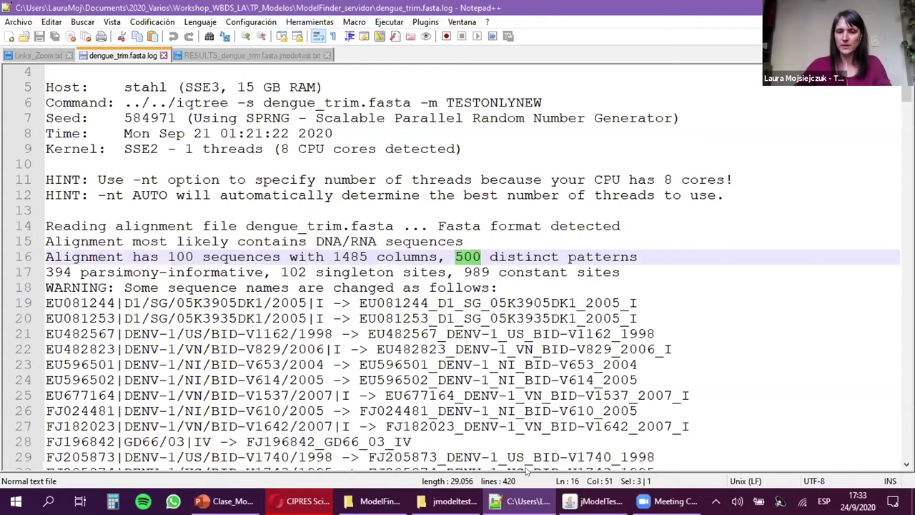
- Switch back to CIPRES in the browser and set the number of patterns in the data set to 500
{"action": "left_click", "coordinate": [300, 500]}
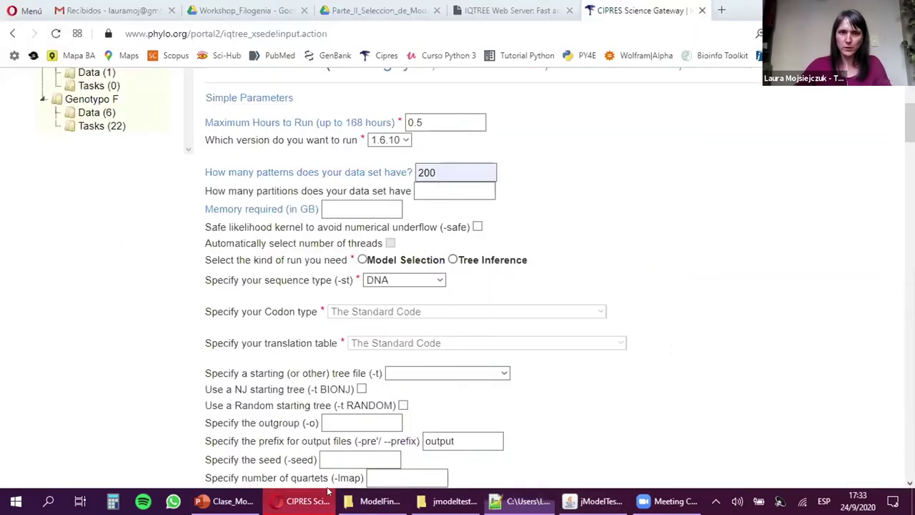
{"action": "double_click", "coordinate": [423, 172]}
{"action": "type", "text": "500"}
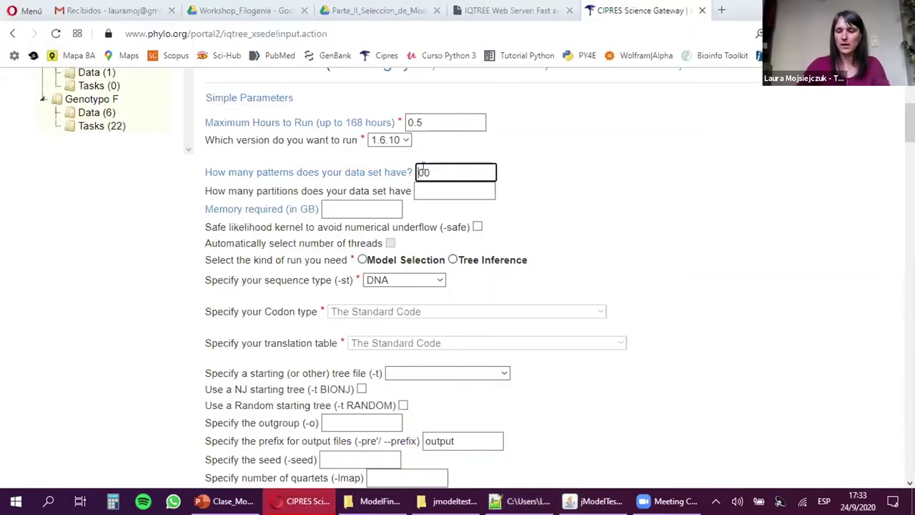
{"action": "left_click", "coordinate": [583, 159]}
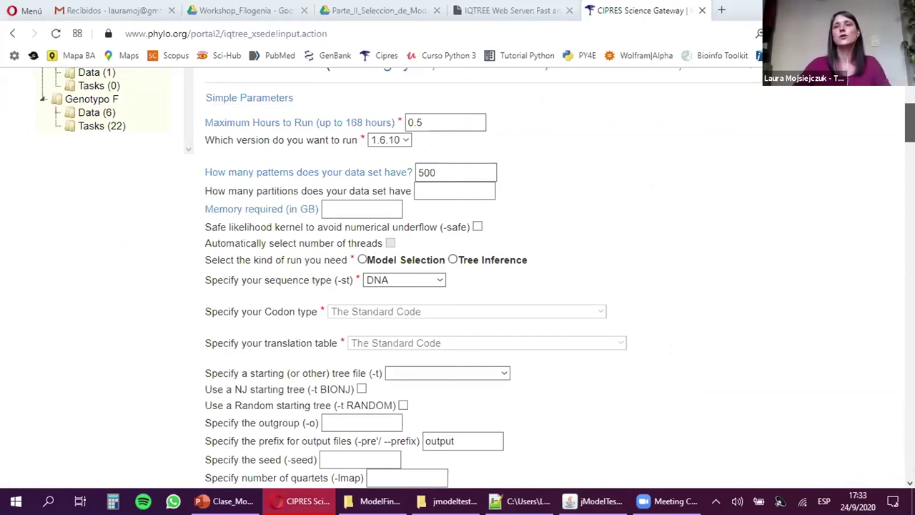
- Choose Model Selection as the kind of run for the IQ-Tree task
{"action": "scroll", "coordinate": [478, 278], "scroll_direction": "down", "scroll_amount": 1}
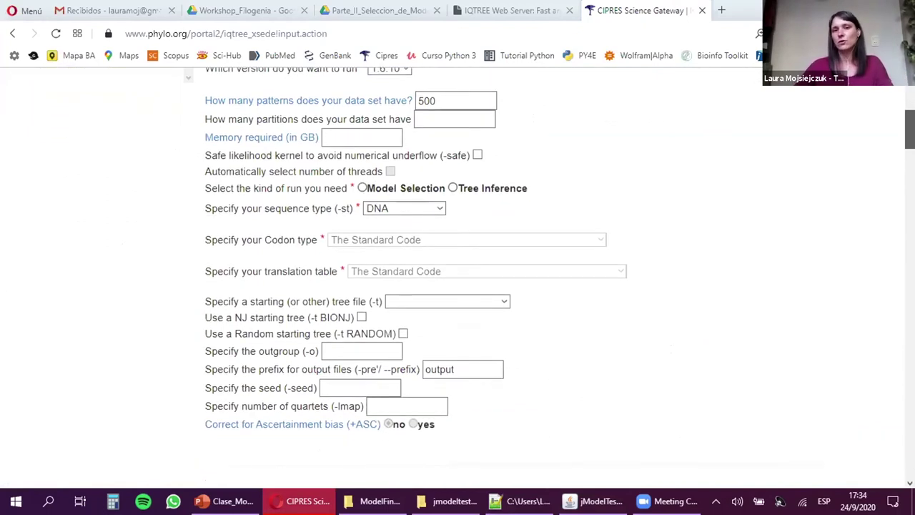
{"action": "scroll", "coordinate": [477, 277], "scroll_direction": "up", "scroll_amount": 1}
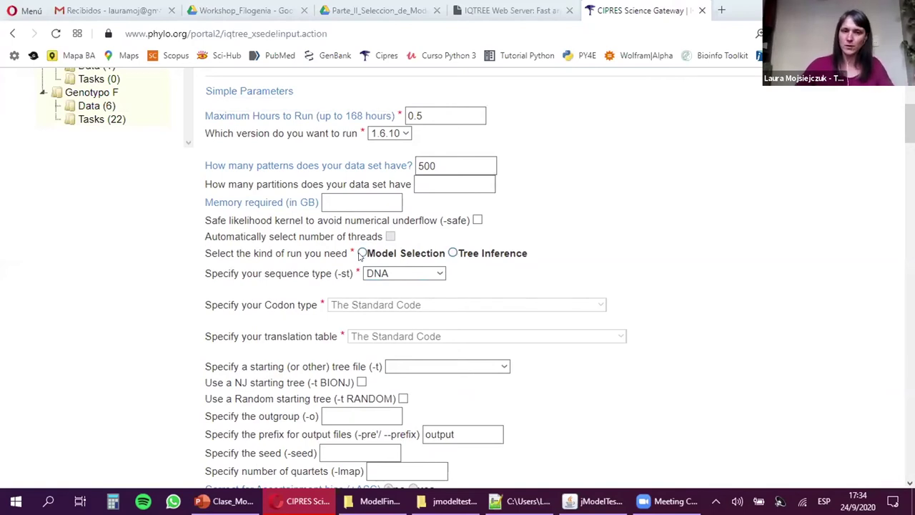
{"action": "left_click", "coordinate": [361, 253]}
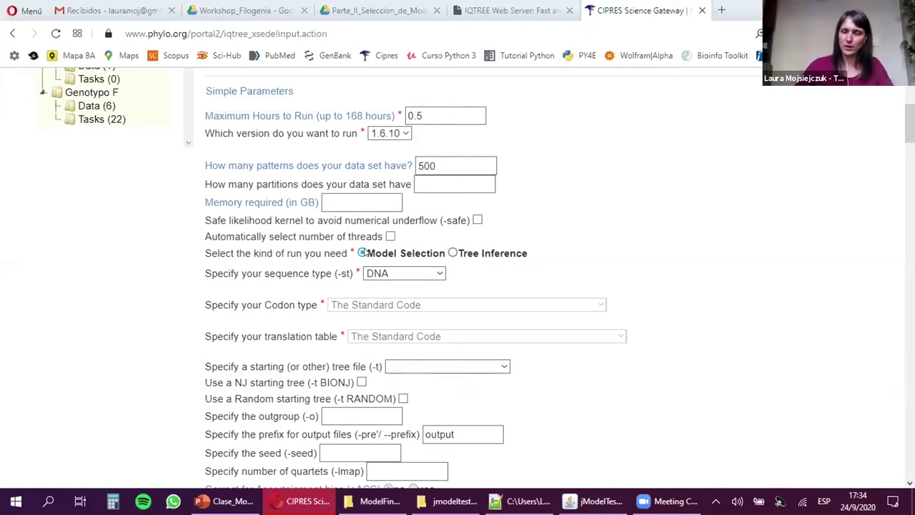
- Set the test for the best model (-m TEST) to TESTNEWONLY in the Automatic Model Selection parameters
{"action": "scroll", "coordinate": [602, 257], "scroll_direction": "down", "scroll_amount": 1}
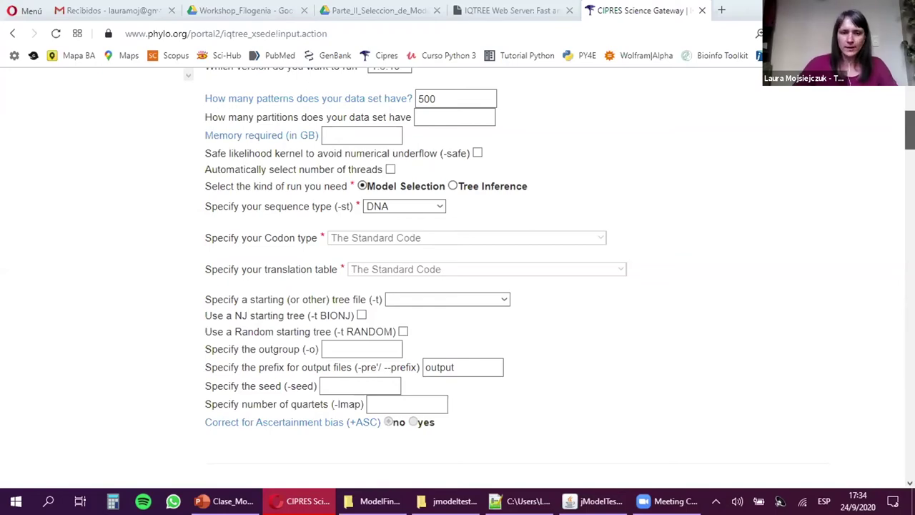
{"action": "scroll", "coordinate": [909, 130], "scroll_direction": "down", "scroll_amount": 3}
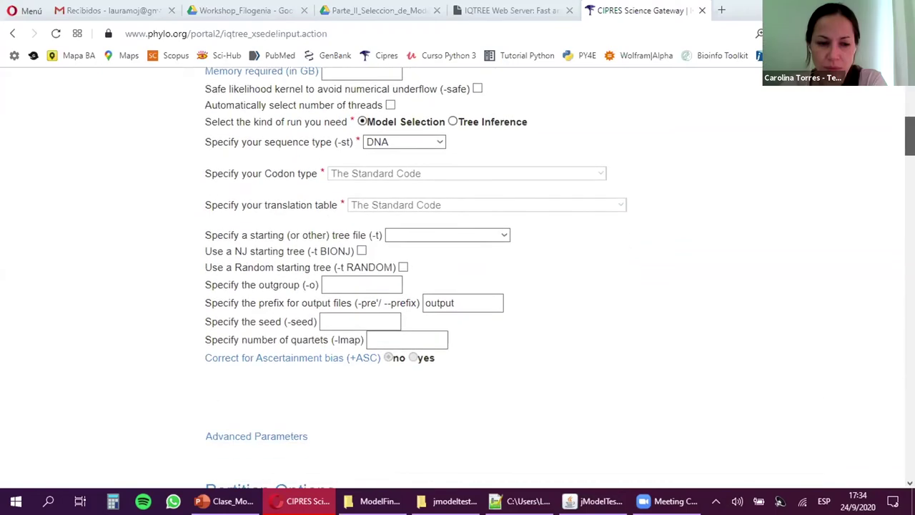
{"action": "scroll", "coordinate": [909, 143], "scroll_direction": "down", "scroll_amount": 2}
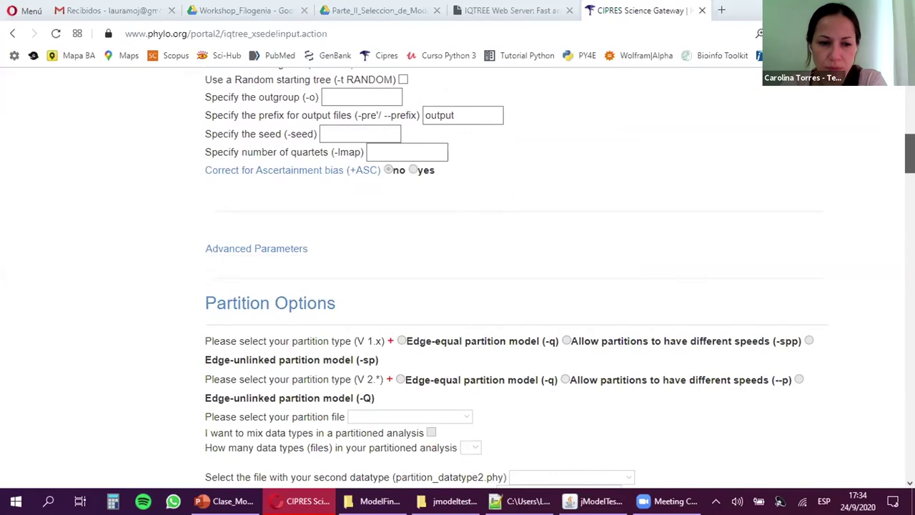
{"action": "scroll", "coordinate": [500, 286], "scroll_direction": "down", "scroll_amount": 7}
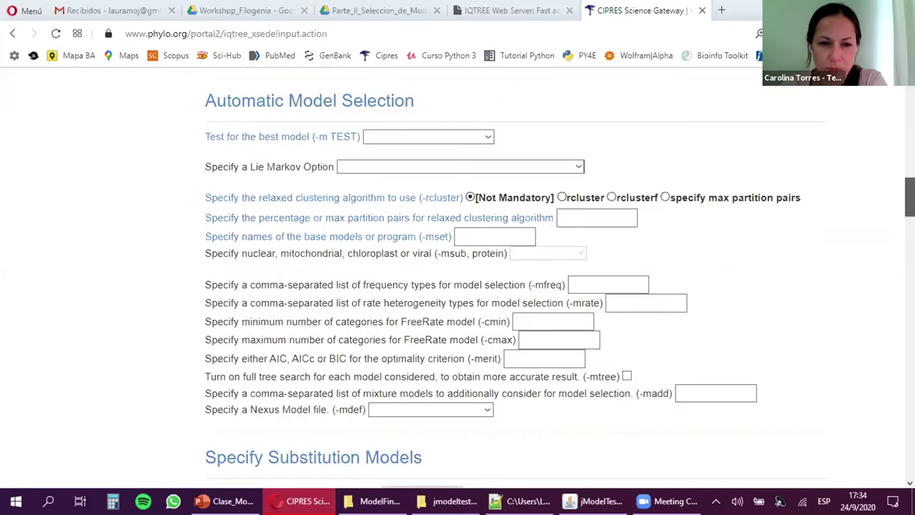
{"action": "scroll", "coordinate": [895, 198], "scroll_direction": "up", "scroll_amount": 1}
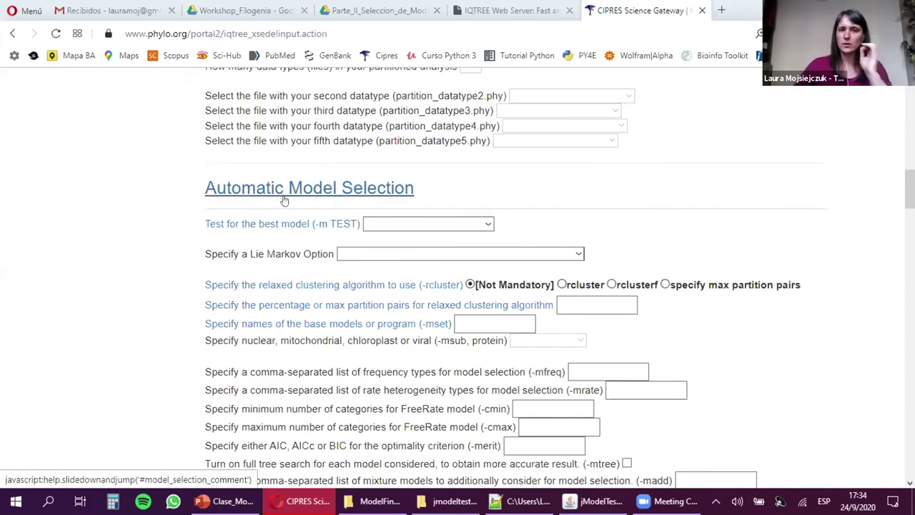
{"action": "left_click", "coordinate": [492, 223]}
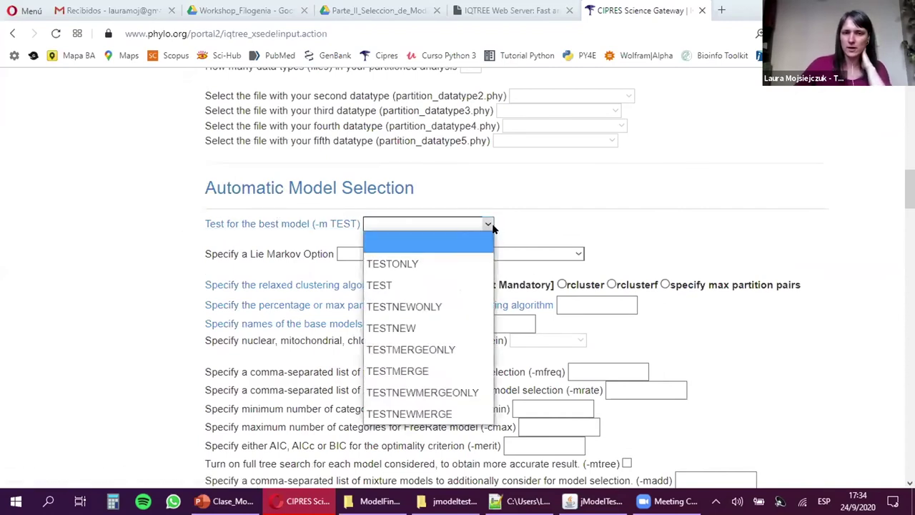
{"action": "left_click", "coordinate": [456, 306]}
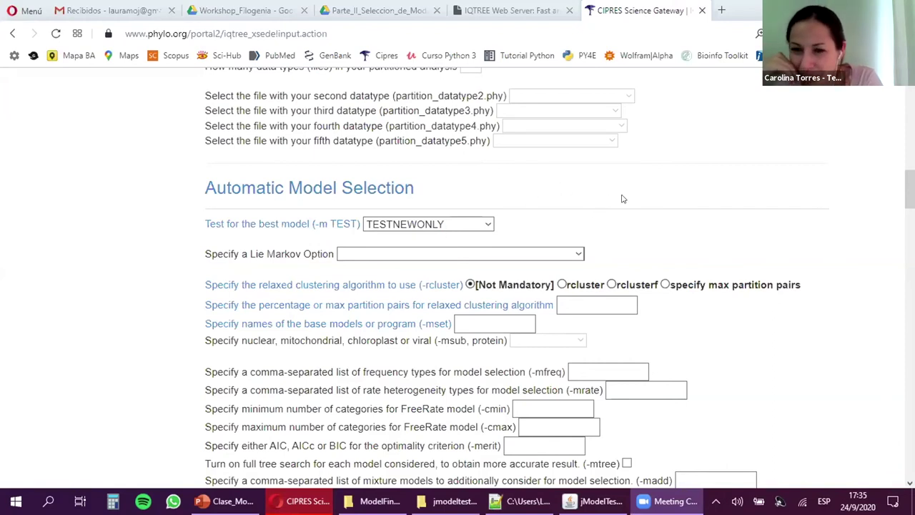
- Set the number of partitions in the data set to 1 in the simple parameters
{"action": "scroll", "coordinate": [909, 190], "scroll_direction": "up", "scroll_amount": 4}
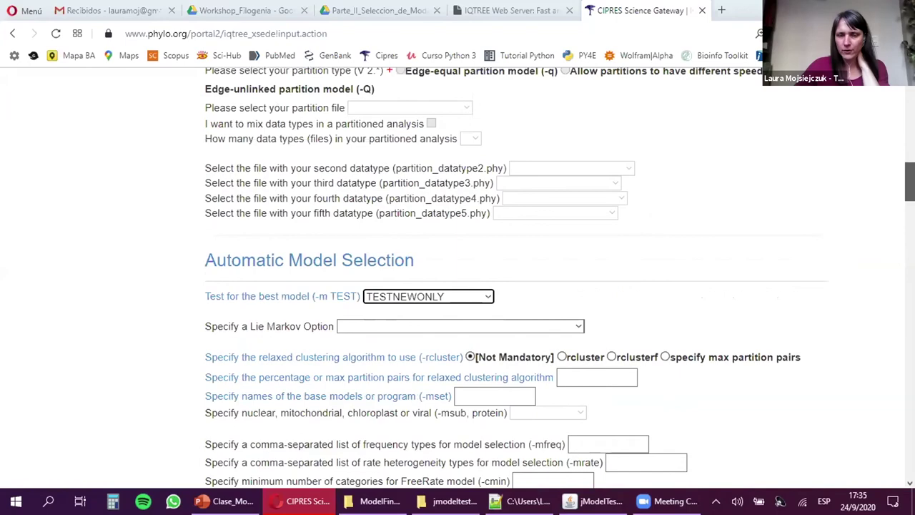
{"action": "scroll", "coordinate": [909, 189], "scroll_direction": "up", "scroll_amount": 7}
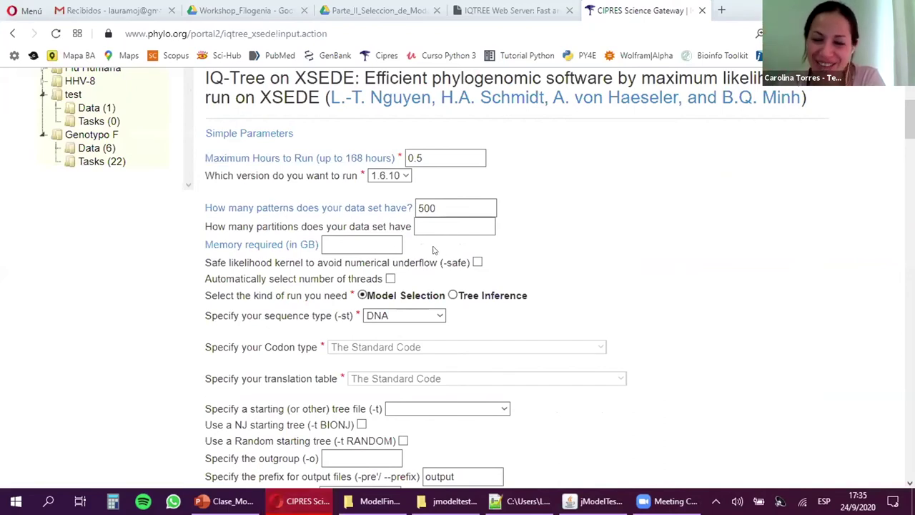
{"action": "left_click", "coordinate": [431, 222]}
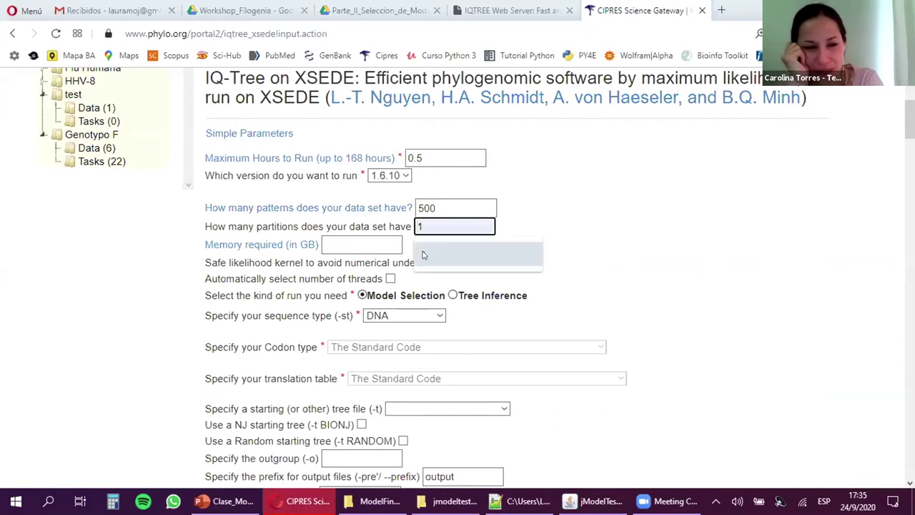
{"action": "left_click", "coordinate": [422, 255]}
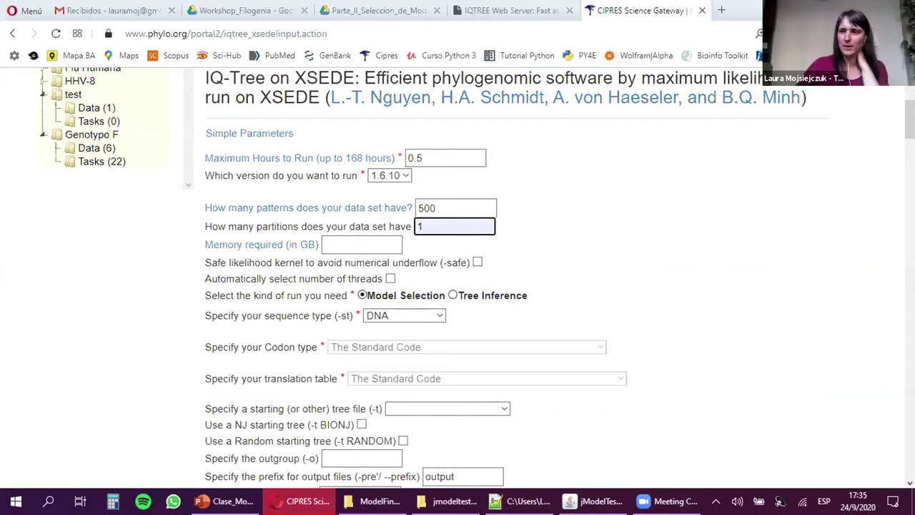
- Set the bootstrap type to the blank option in the Bootstrap Search Parameters so that no bootstrap is run
{"action": "scroll", "coordinate": [501, 286], "scroll_direction": "down", "scroll_amount": 3}
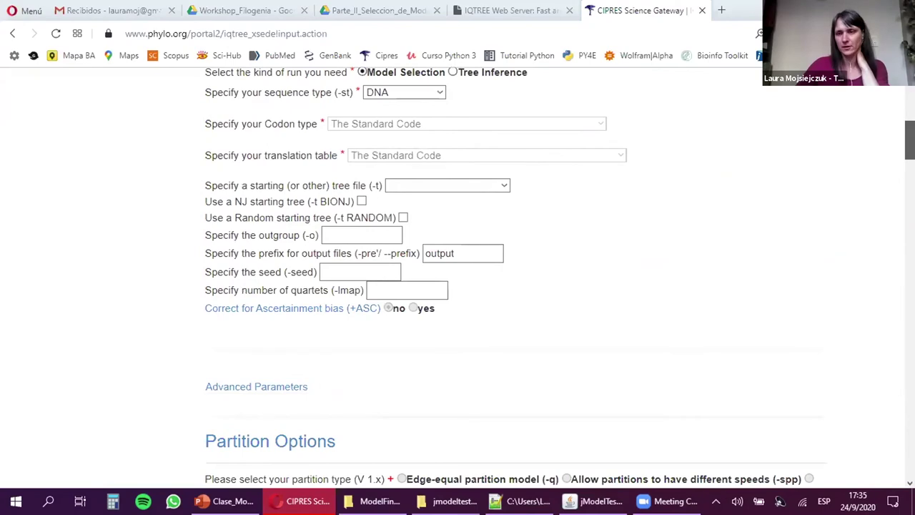
{"action": "scroll", "coordinate": [501, 285], "scroll_direction": "down", "scroll_amount": 15}
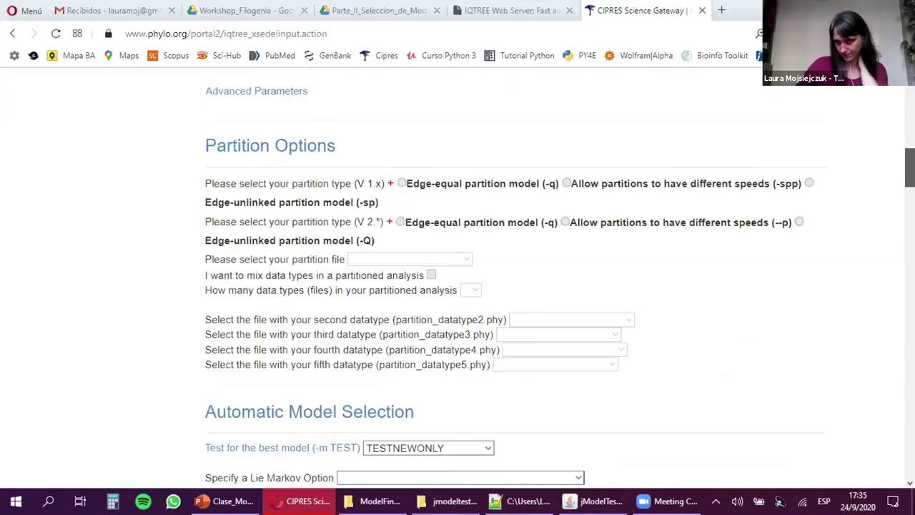
{"action": "scroll", "coordinate": [650, 263], "scroll_direction": "down", "scroll_amount": 4}
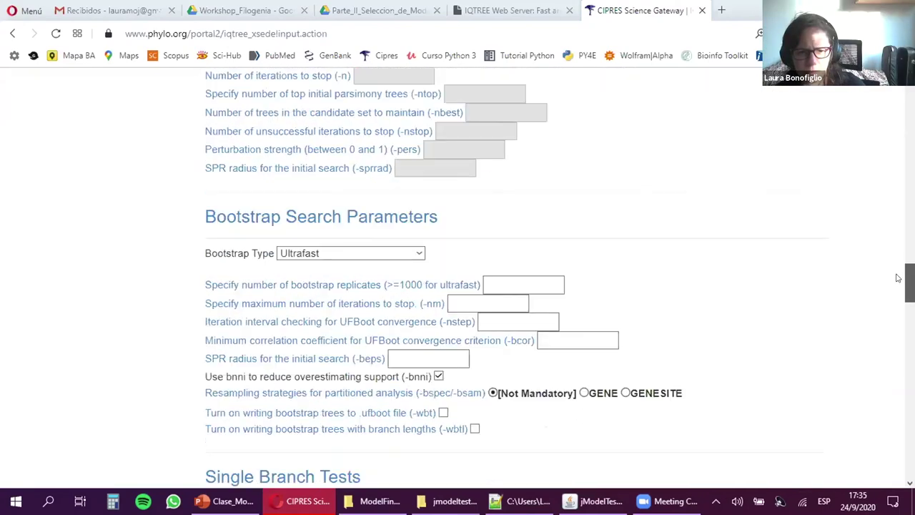
{"action": "scroll", "coordinate": [650, 264], "scroll_direction": "up", "scroll_amount": 1}
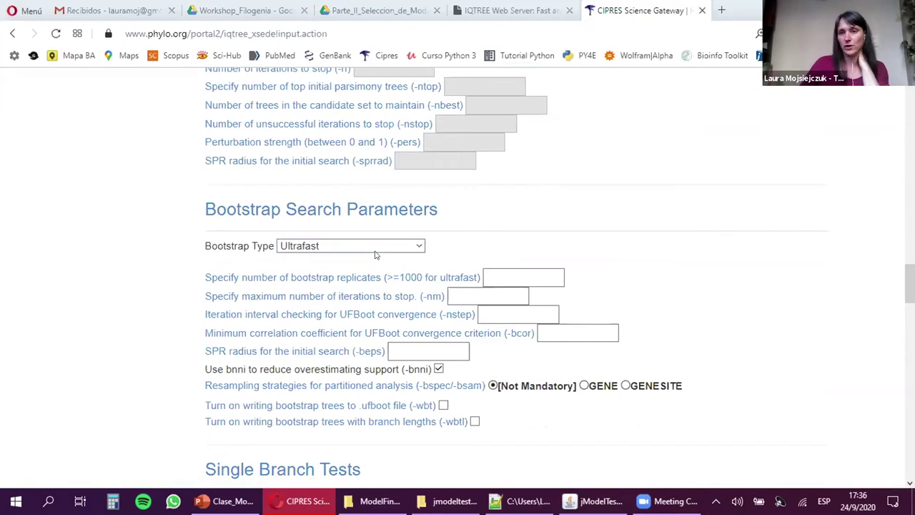
{"action": "left_click", "coordinate": [420, 245]}
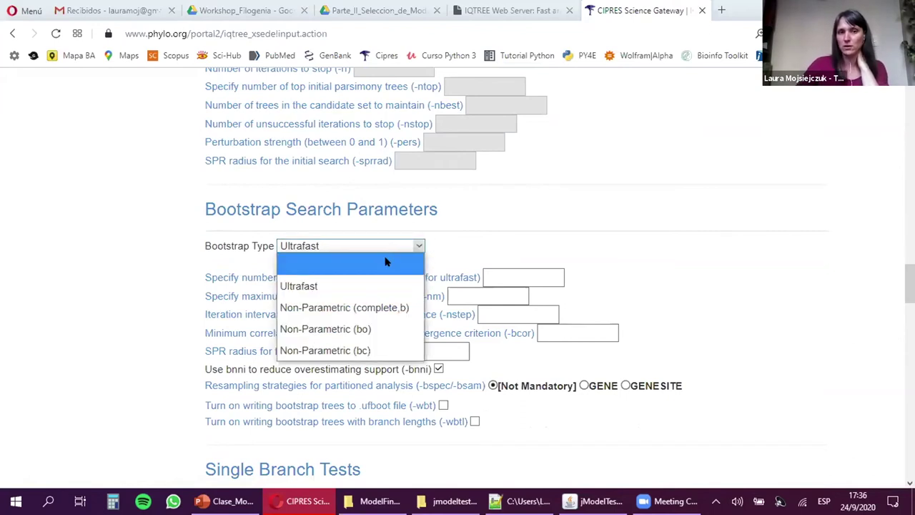
{"action": "left_click", "coordinate": [386, 261]}
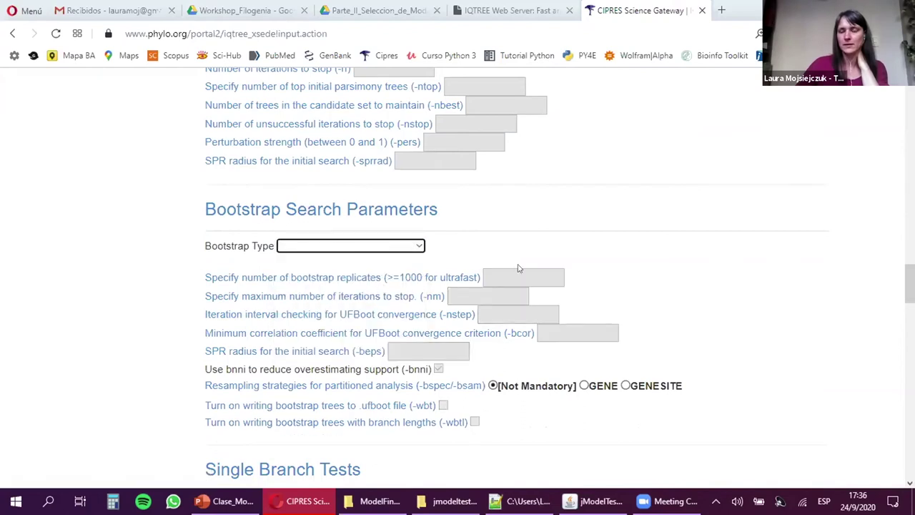
- Save the IQ-Tree parameters and accept the notice about processors and CPU hours
{"action": "left_click_drag", "start_coordinate": [909, 283], "coordinate": [910, 457]}
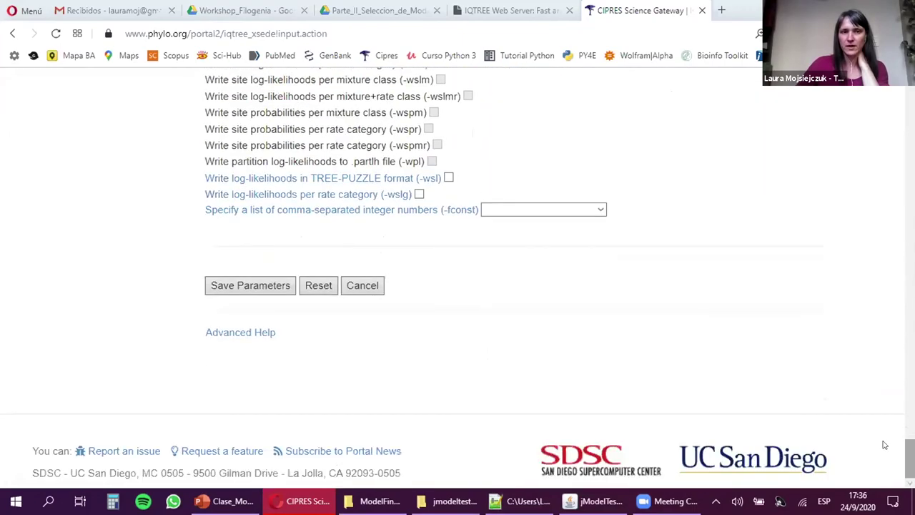
{"action": "left_click", "coordinate": [266, 286]}
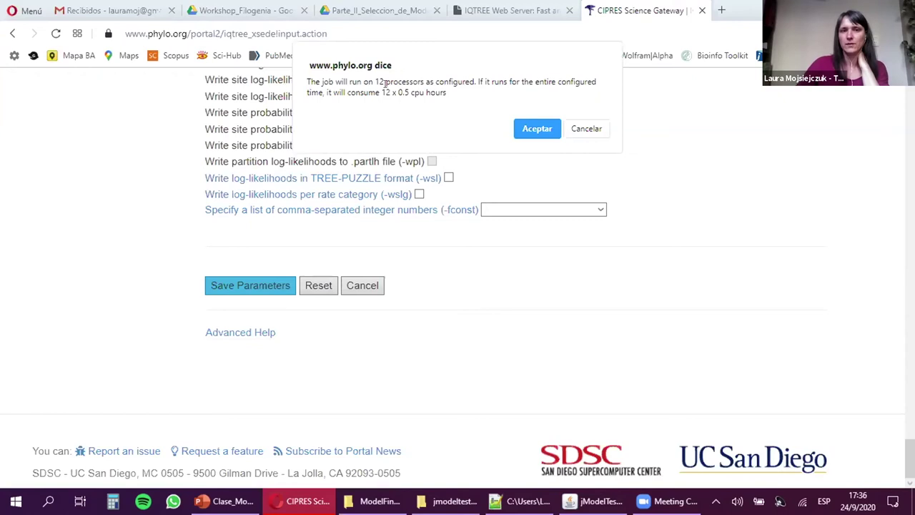
{"action": "left_click_drag", "start_coordinate": [372, 80], "coordinate": [474, 82]}
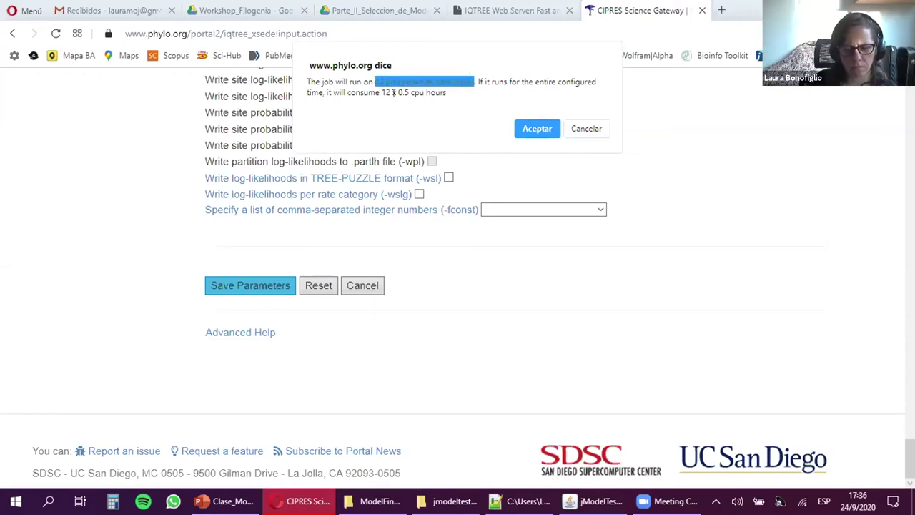
{"action": "left_click", "coordinate": [537, 130]}
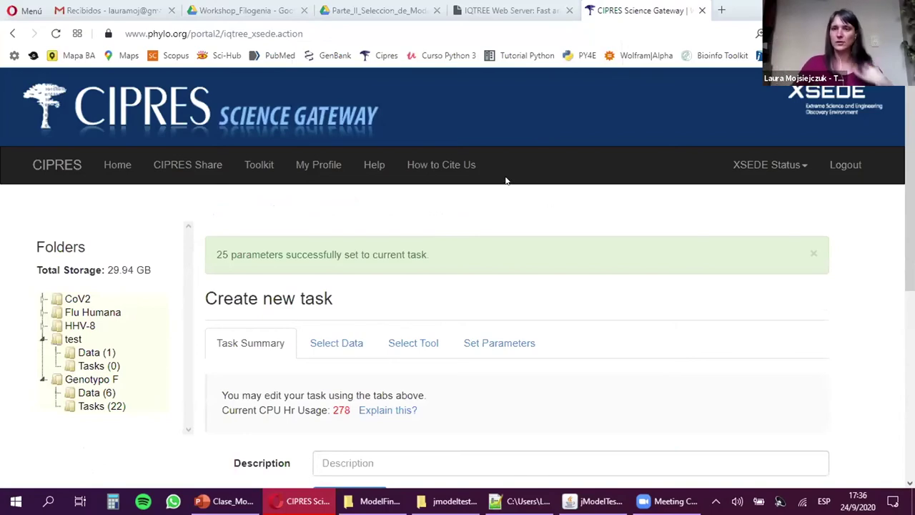
- Enter dataset_dengue as the description of the new task and submit it
{"action": "scroll", "coordinate": [560, 210], "scroll_direction": "down", "scroll_amount": 2}
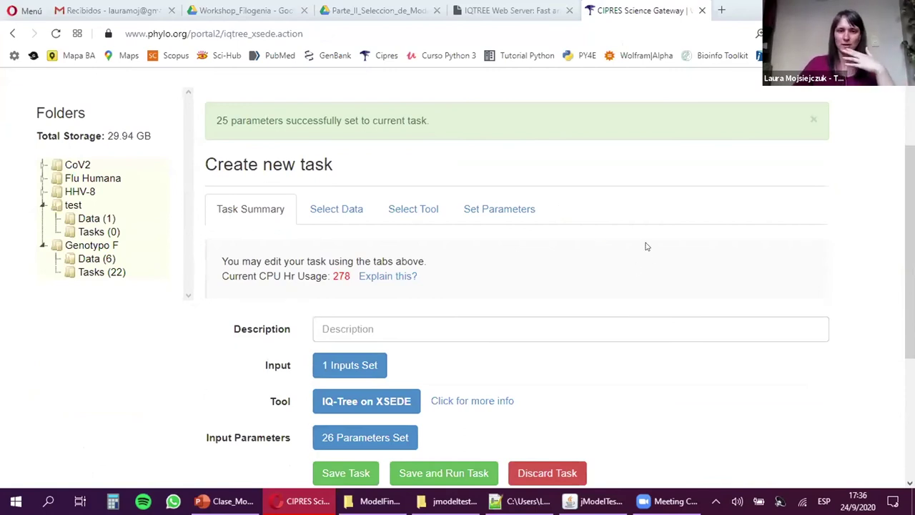
{"action": "scroll", "coordinate": [645, 246], "scroll_direction": "down", "scroll_amount": 1}
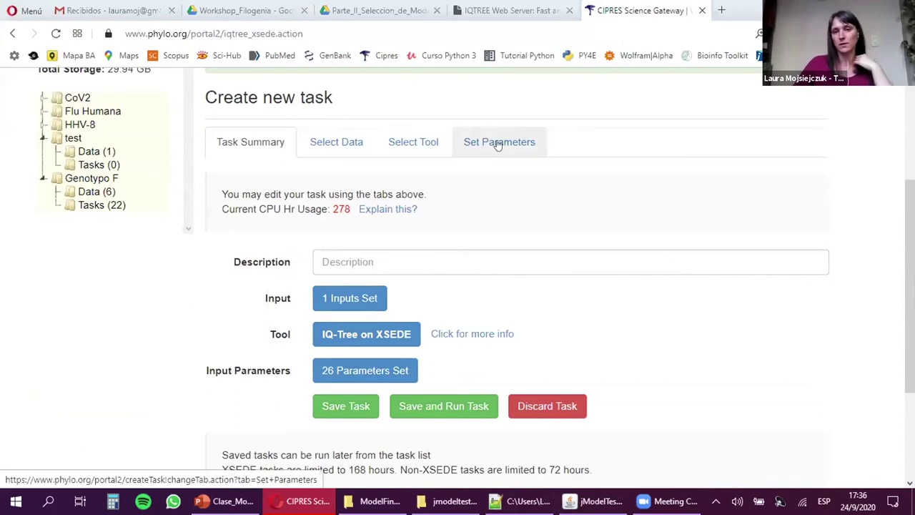
{"action": "left_click", "coordinate": [530, 256]}
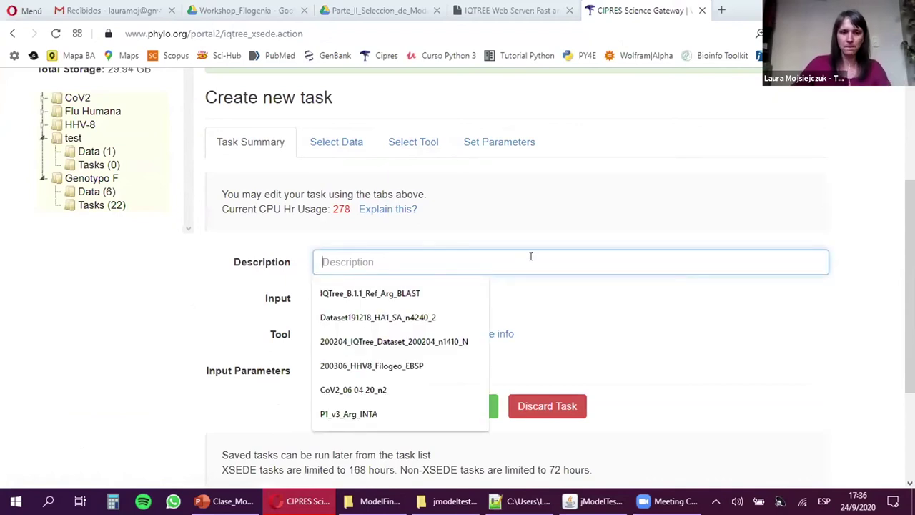
{"action": "type", "text": "datase"}
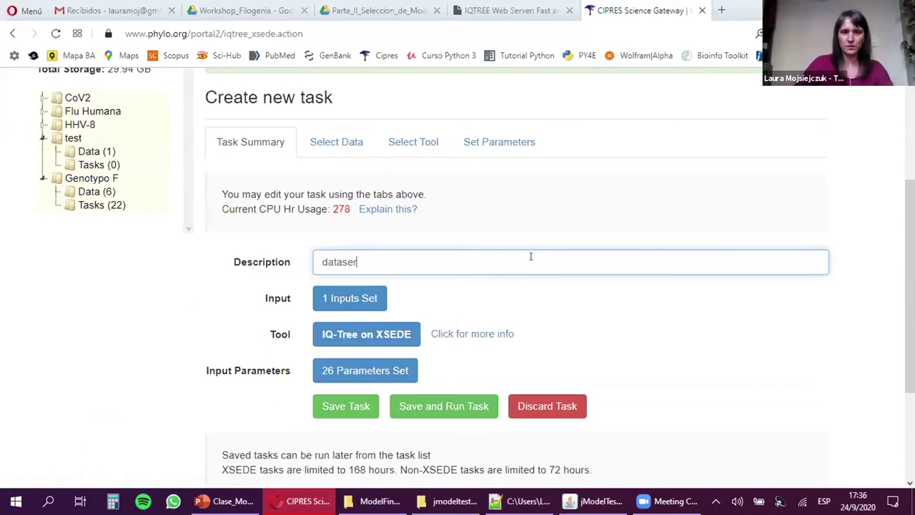
{"action": "type", "text": "t dengue"}
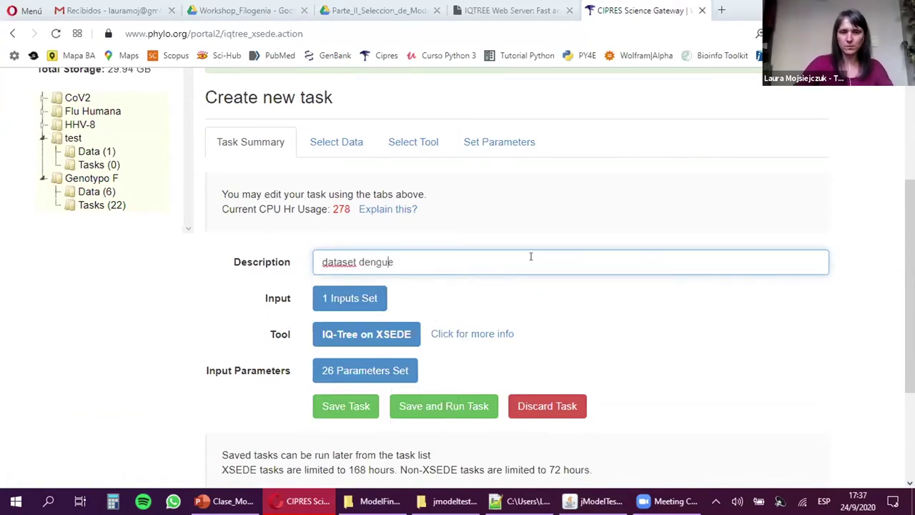
{"action": "key", "text": "ctrl+Left"}
{"action": "key", "text": "BackSpace"}
{"action": "type", "text": "_"}
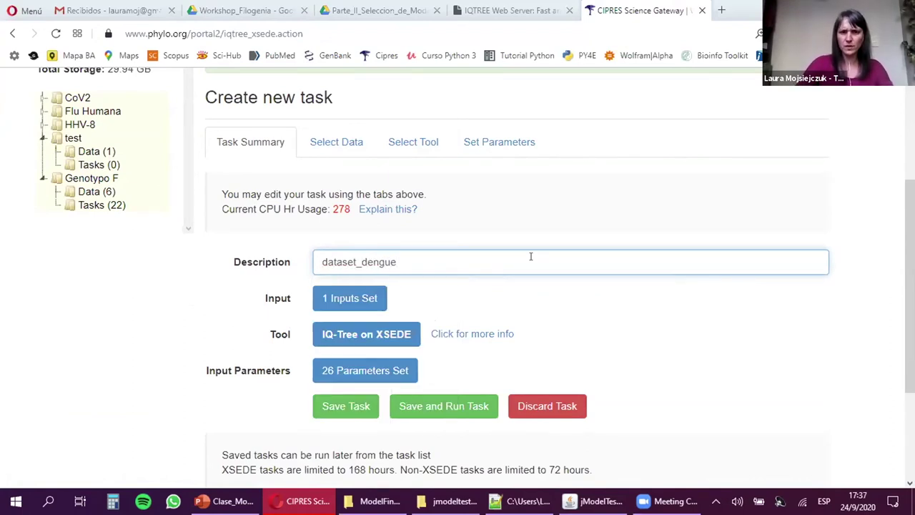
{"action": "key", "text": "Return"}
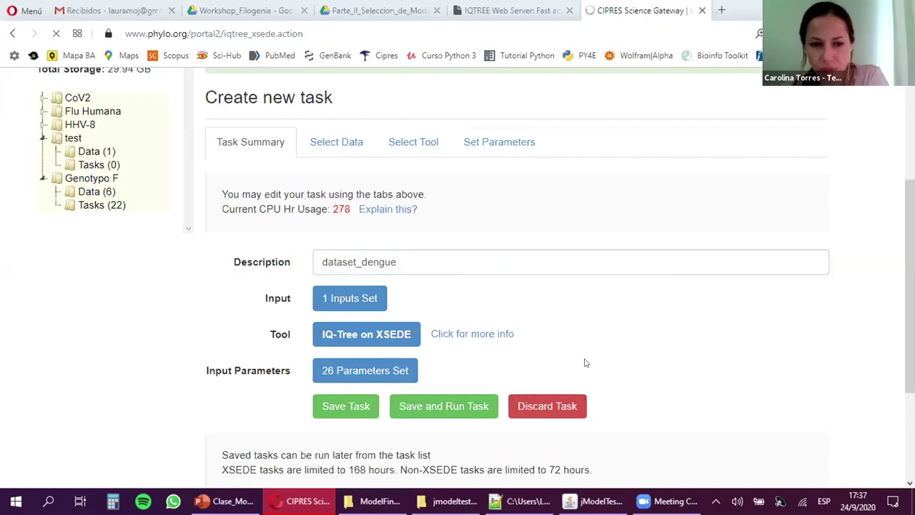
- Save and run the dataset_dengue task, accepting the warning about job submission
{"action": "scroll", "coordinate": [574, 317], "scroll_direction": "down", "scroll_amount": 4}
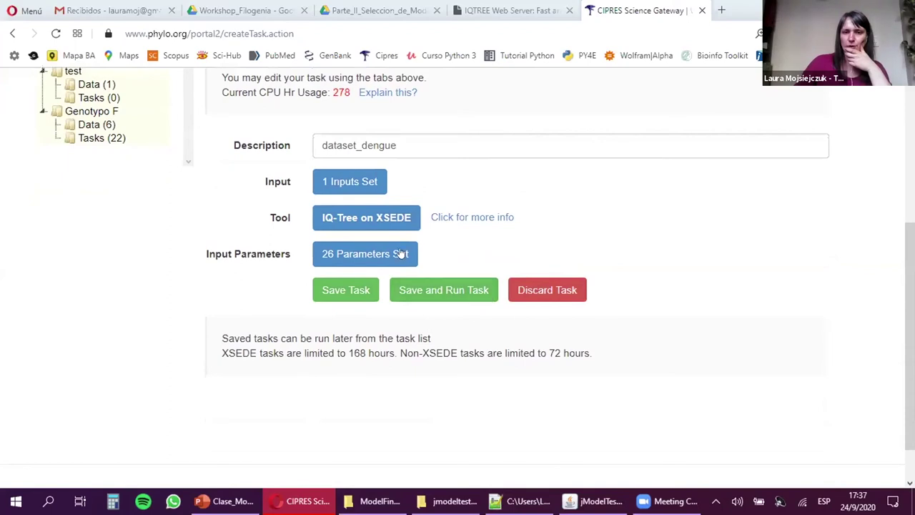
{"action": "left_click", "coordinate": [468, 289]}
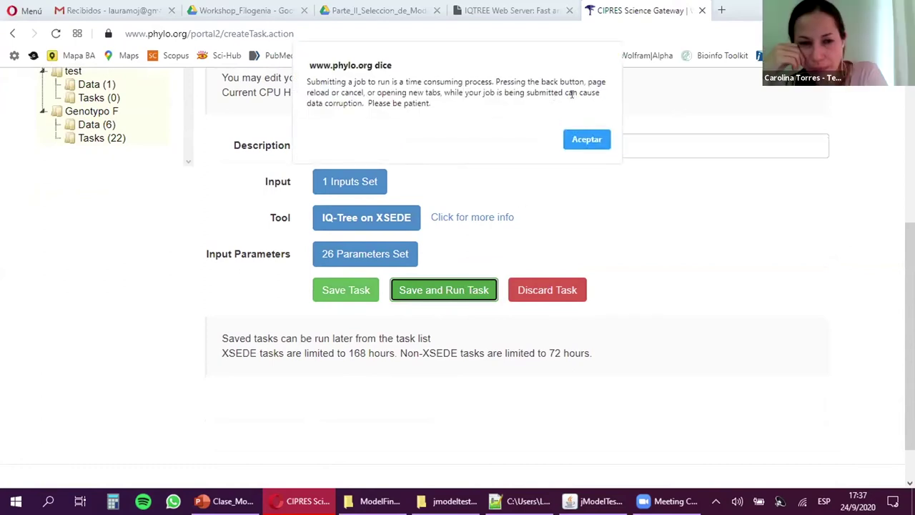
{"action": "left_click", "coordinate": [587, 141]}
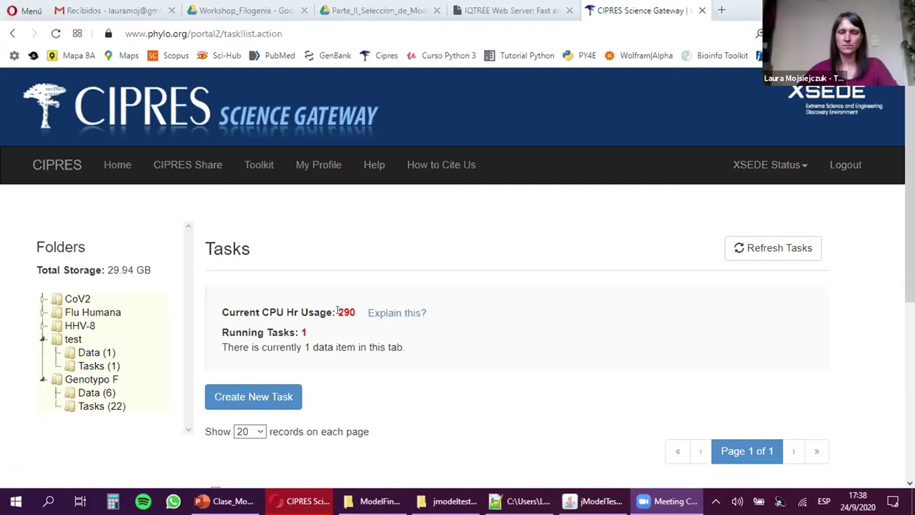
- Check the account's current CPU hour usage, read the help page that explains it, and close that page
{"action": "left_click_drag", "start_coordinate": [337, 311], "coordinate": [356, 313]}
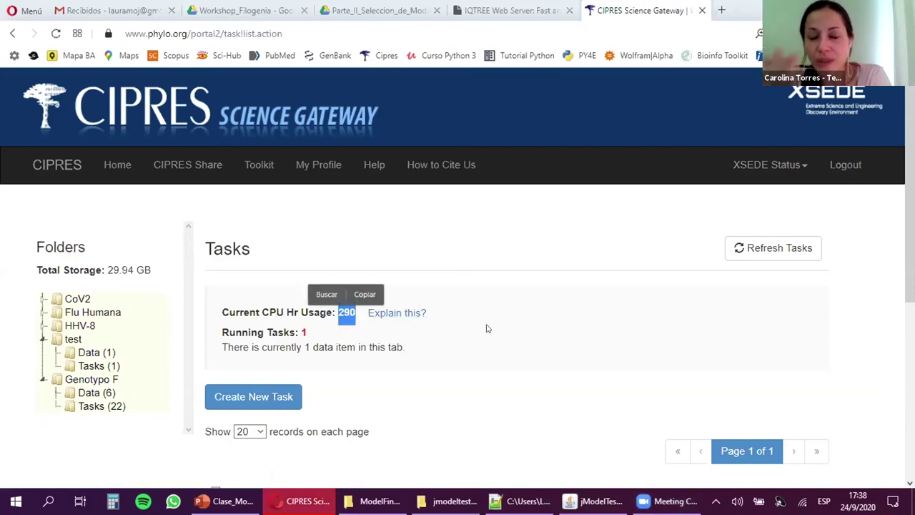
{"action": "left_click", "coordinate": [486, 268]}
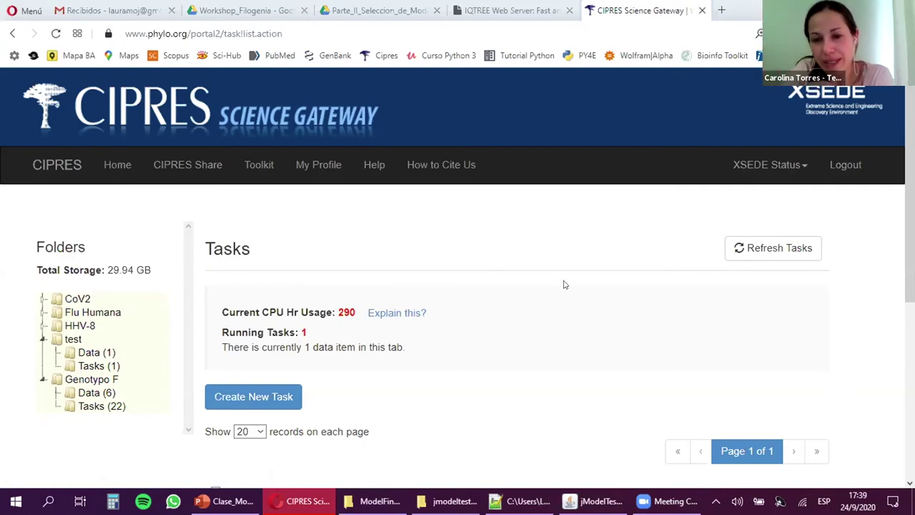
{"action": "left_click", "coordinate": [392, 314]}
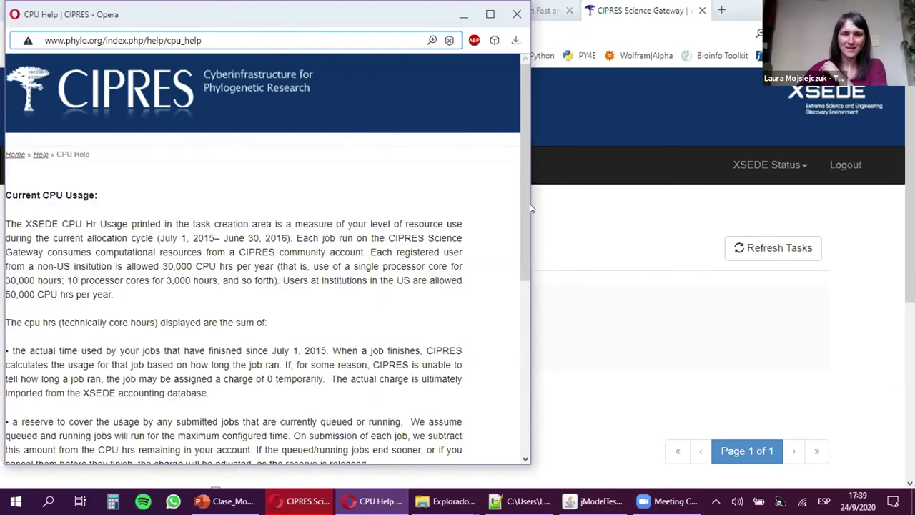
{"action": "scroll", "coordinate": [429, 214], "scroll_direction": "down", "scroll_amount": 1}
{"action": "scroll", "coordinate": [322, 143], "scroll_direction": "up", "scroll_amount": 1}
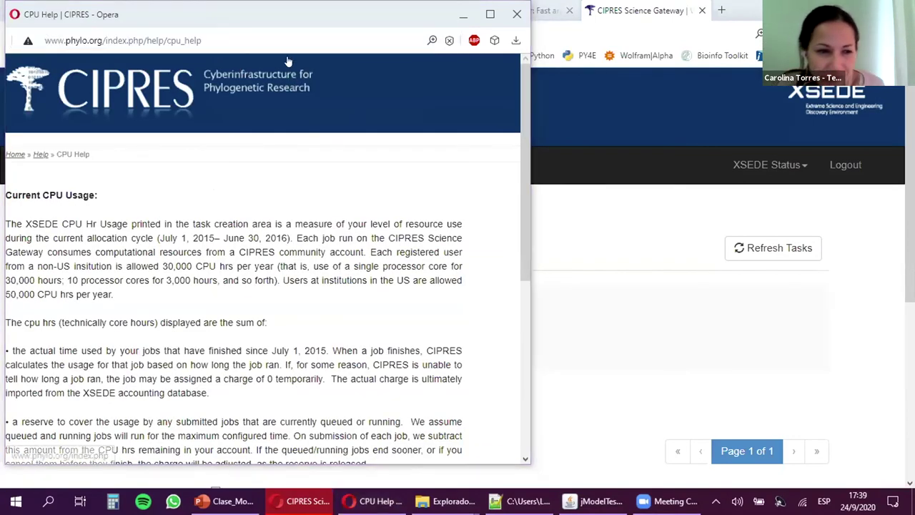
{"action": "left_click_drag", "start_coordinate": [516, 13], "coordinate": [601, 168]}
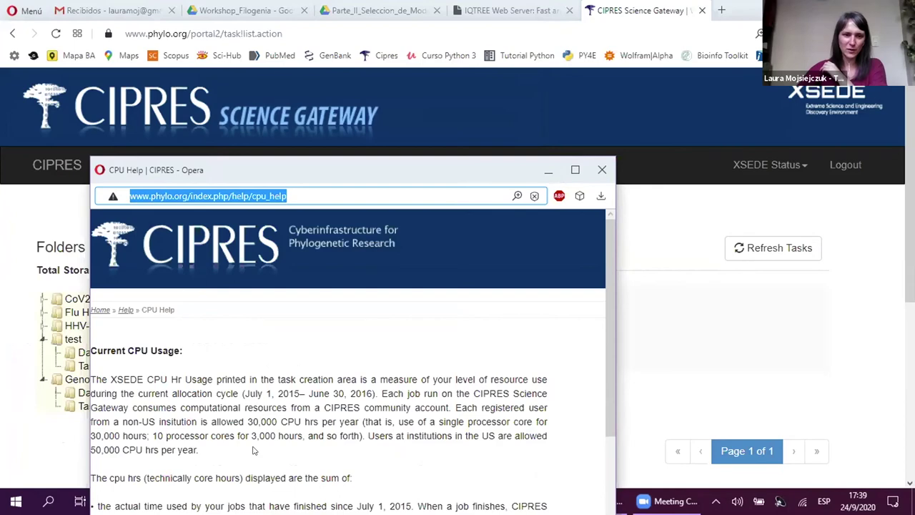
{"action": "left_click", "coordinate": [602, 168]}
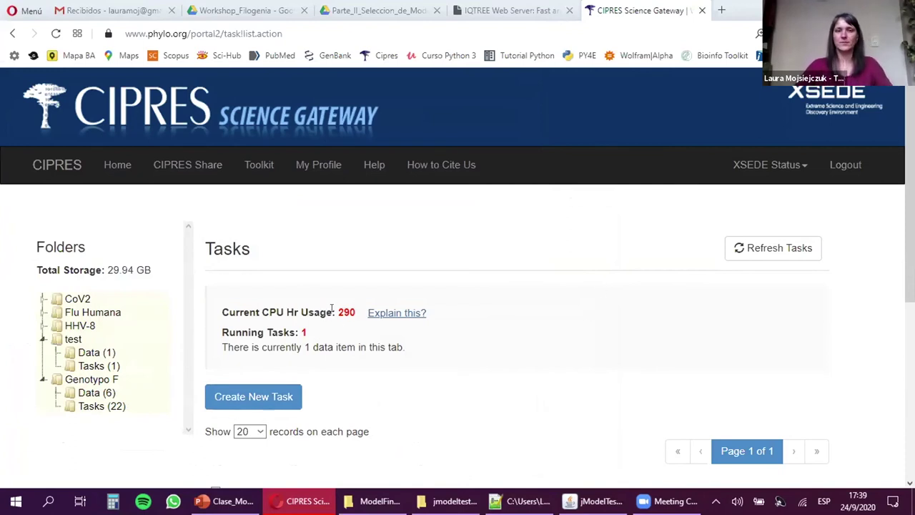
- Refresh the task list in the test folder and check the status of the dataset_dengue task
{"action": "scroll", "coordinate": [334, 307], "scroll_direction": "down", "scroll_amount": 2}
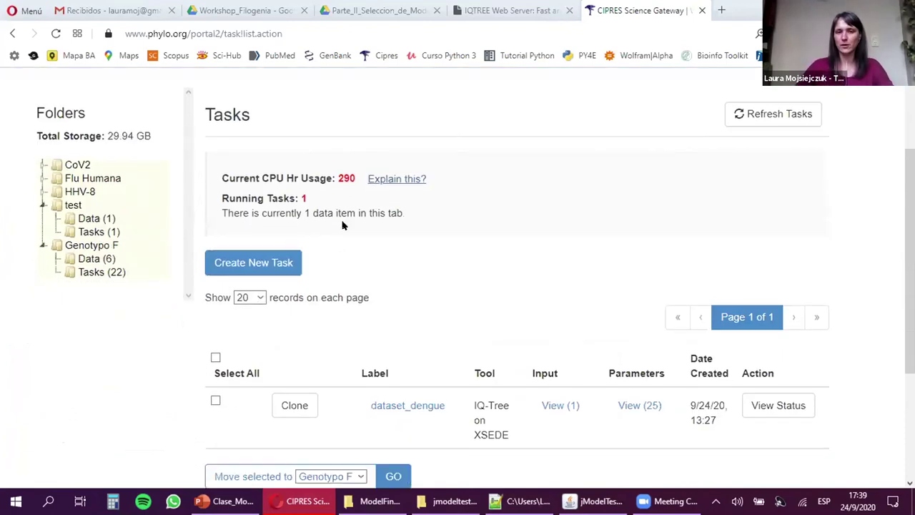
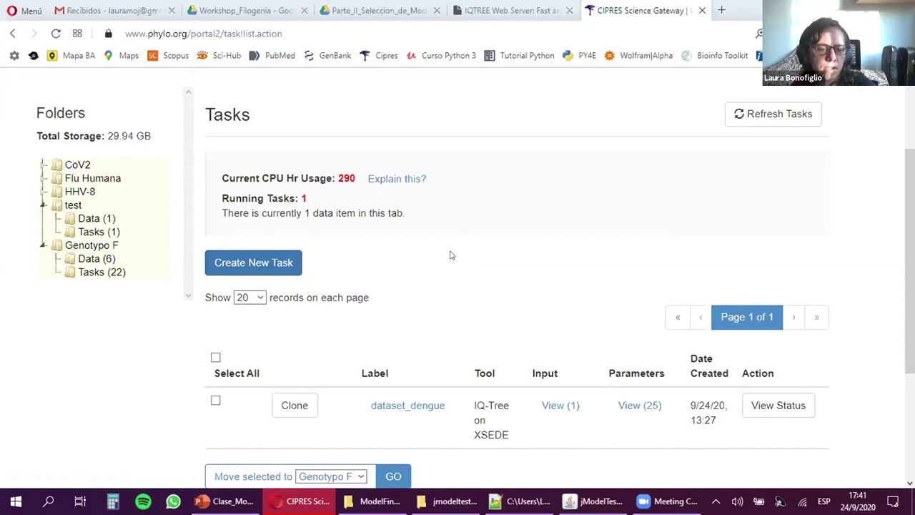
{"action": "scroll", "coordinate": [445, 263], "scroll_direction": "down", "scroll_amount": 1}
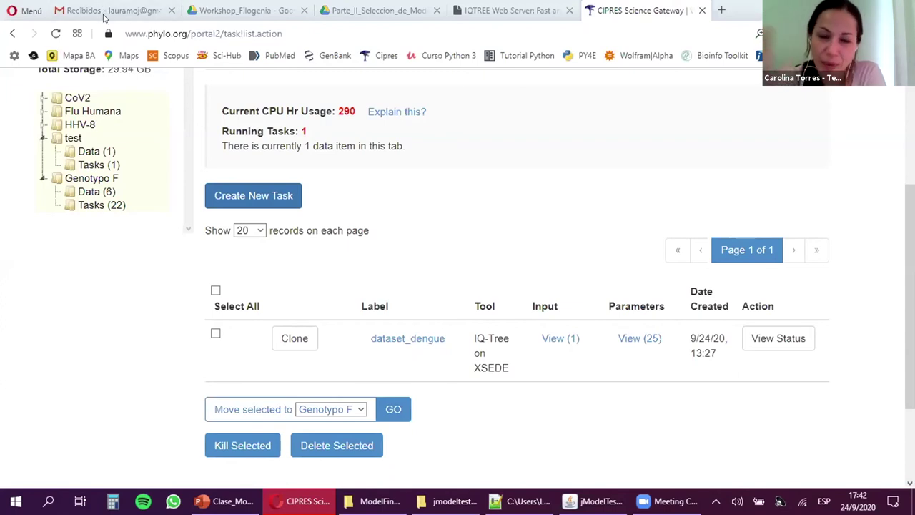
{"action": "scroll", "coordinate": [787, 190], "scroll_direction": "up", "scroll_amount": 2}
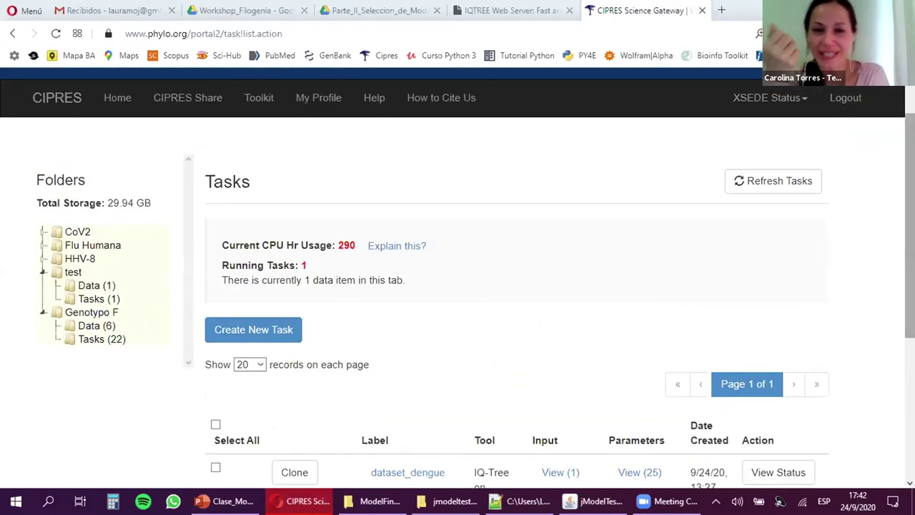
{"action": "left_click_drag", "start_coordinate": [222, 245], "coordinate": [355, 245]}
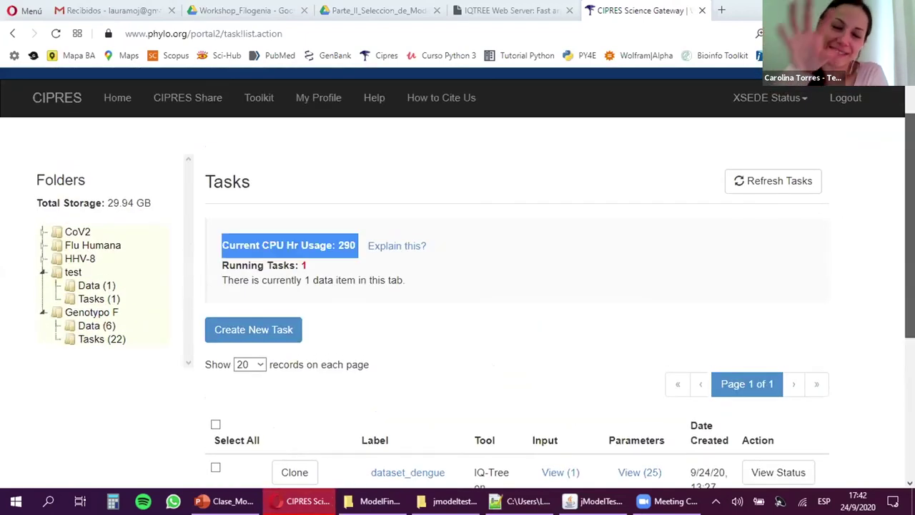
{"action": "scroll", "coordinate": [849, 207], "scroll_direction": "down", "scroll_amount": 1}
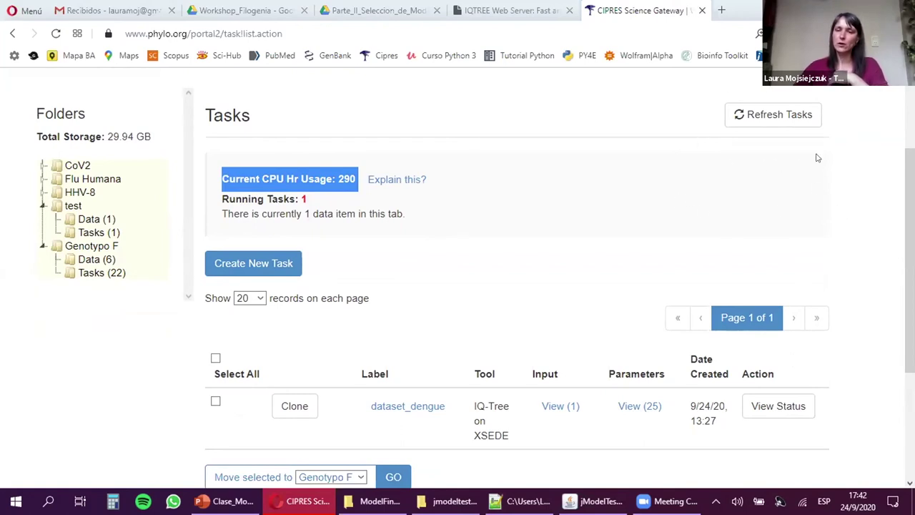
{"action": "left_click", "coordinate": [778, 117]}
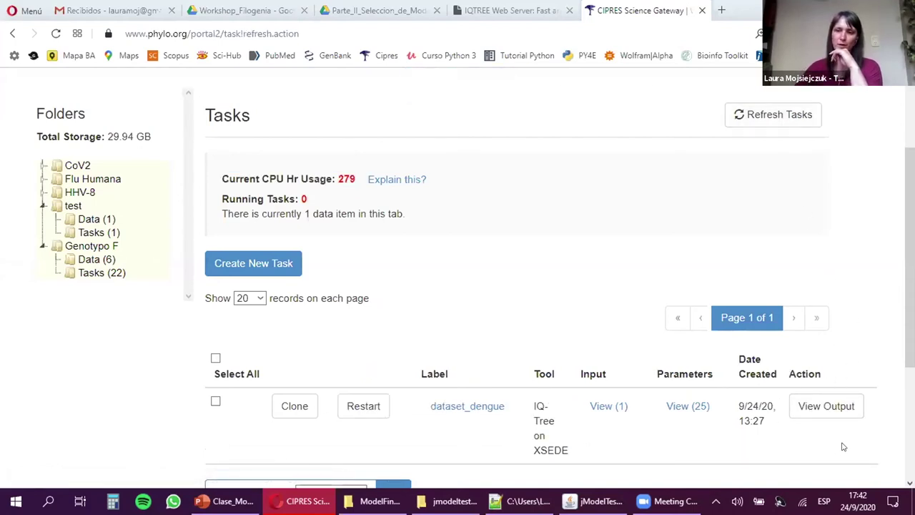
{"action": "scroll", "coordinate": [894, 372], "scroll_direction": "down", "scroll_amount": 1}
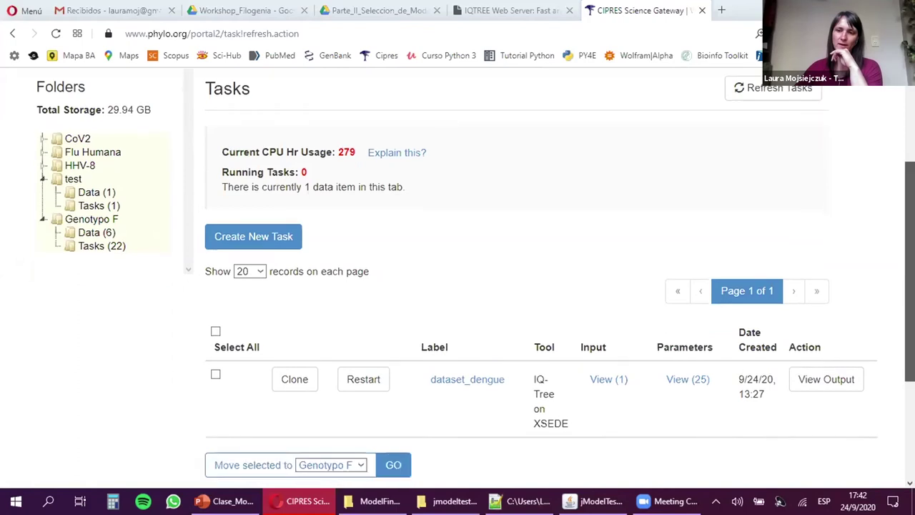
{"action": "scroll", "coordinate": [899, 382], "scroll_direction": "down", "scroll_amount": 2}
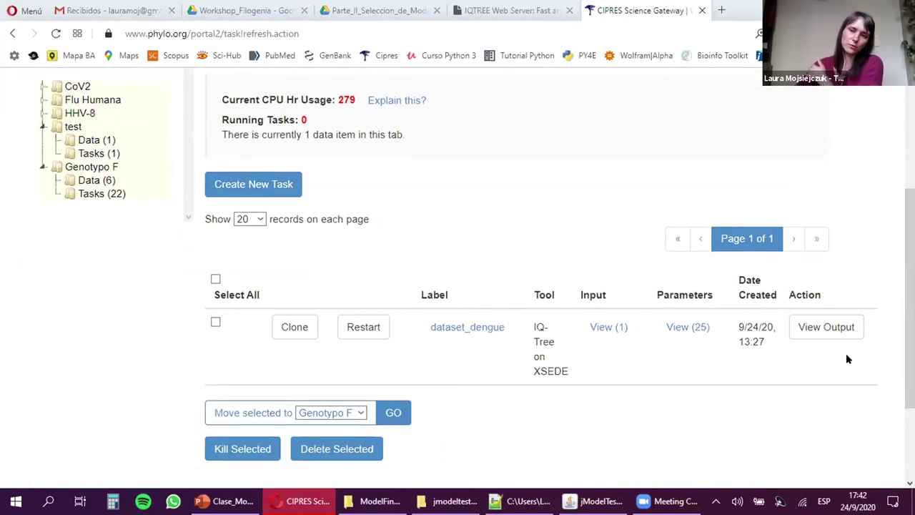
- Switch to the Gmail inbox and check the messages in the Notificaciones category
{"action": "left_click", "coordinate": [111, 10]}
{"action": "left_click", "coordinate": [670, 169]}
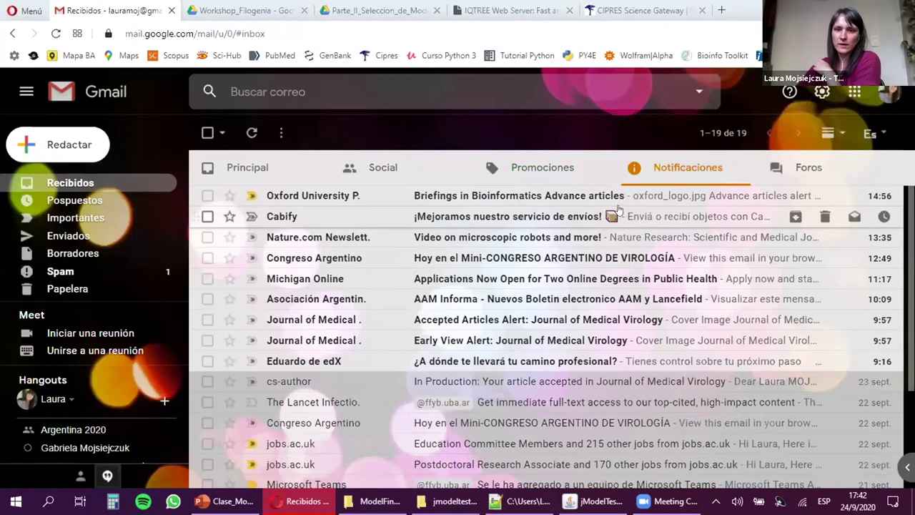
{"action": "left_click", "coordinate": [483, 7]}
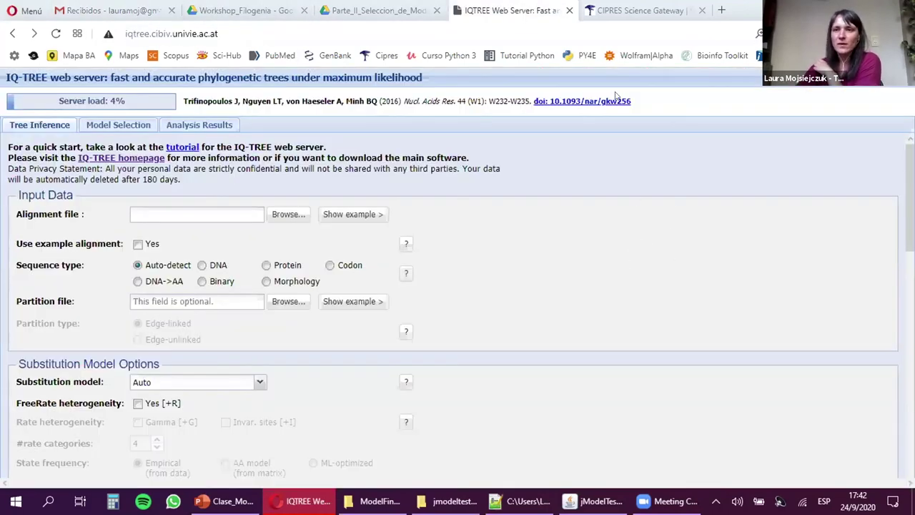
- Return to CIPRES Science Gateway, open the output of the dataset_dengue task, and review its list of result files
{"action": "left_click", "coordinate": [643, 10]}
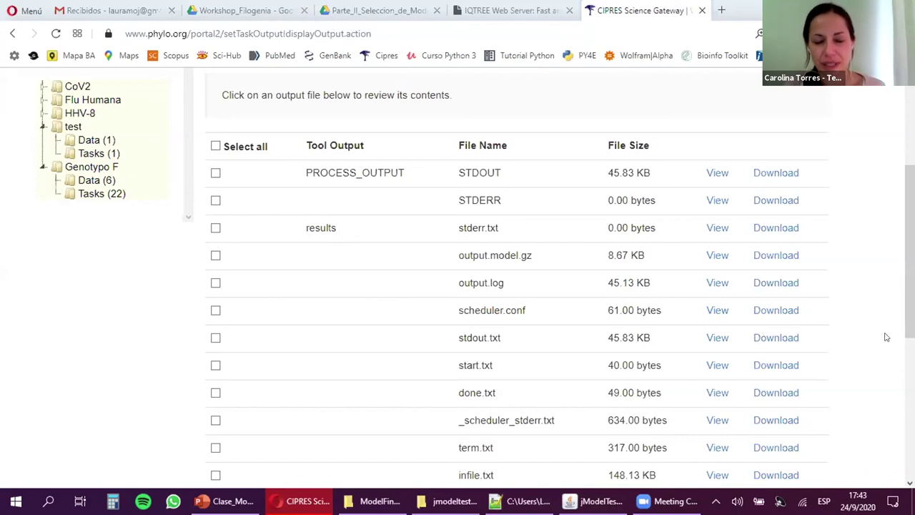
{"action": "scroll", "coordinate": [886, 336], "scroll_direction": "up", "scroll_amount": 3}
{"action": "scroll", "coordinate": [813, 253], "scroll_direction": "down", "scroll_amount": 1}
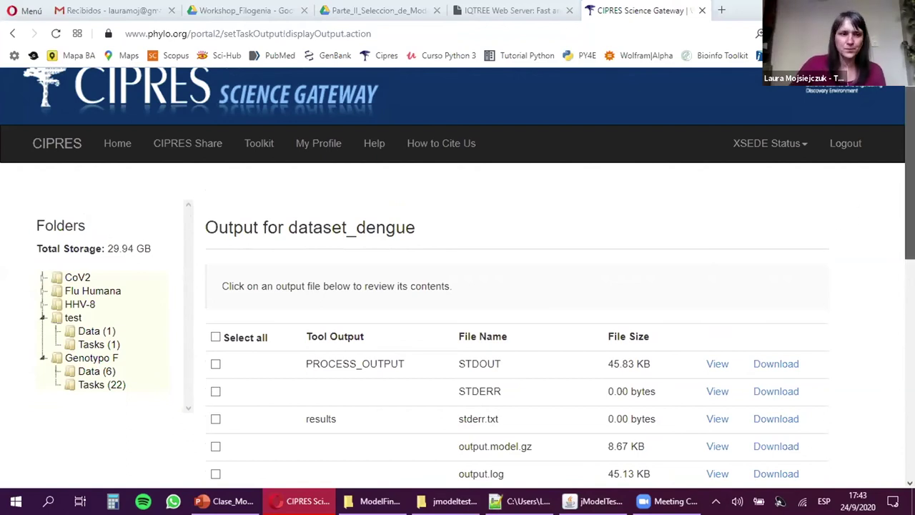
{"action": "scroll", "coordinate": [457, 273], "scroll_direction": "down", "scroll_amount": 1}
{"action": "scroll", "coordinate": [772, 286], "scroll_direction": "down", "scroll_amount": 2}
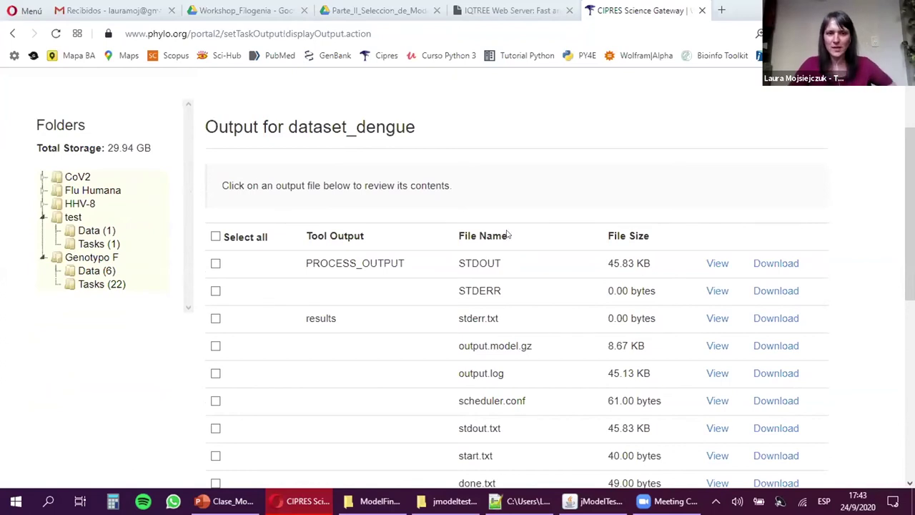
{"action": "scroll", "coordinate": [909, 215], "scroll_direction": "up", "scroll_amount": 1}
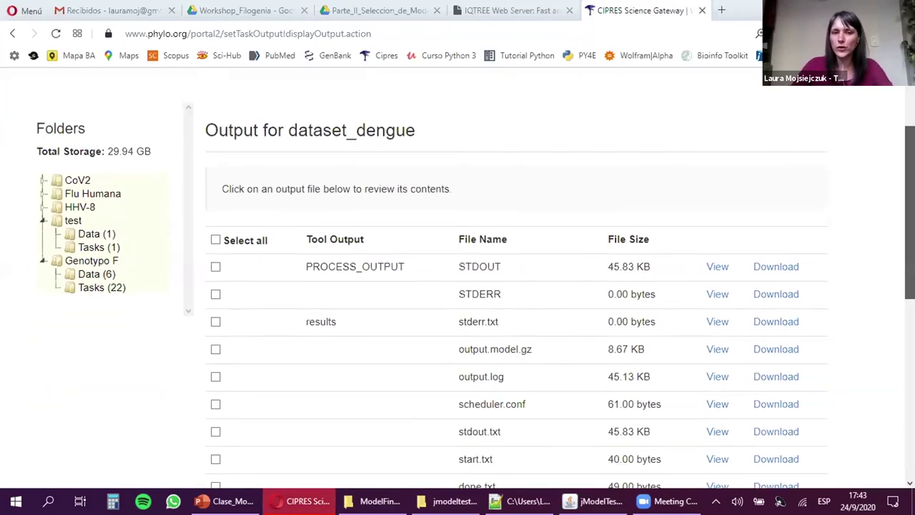
- Examine the full list of dataset_dengue output files, from STDOUT down to output.iqtree
{"action": "scroll", "coordinate": [475, 292], "scroll_direction": "down", "scroll_amount": 1}
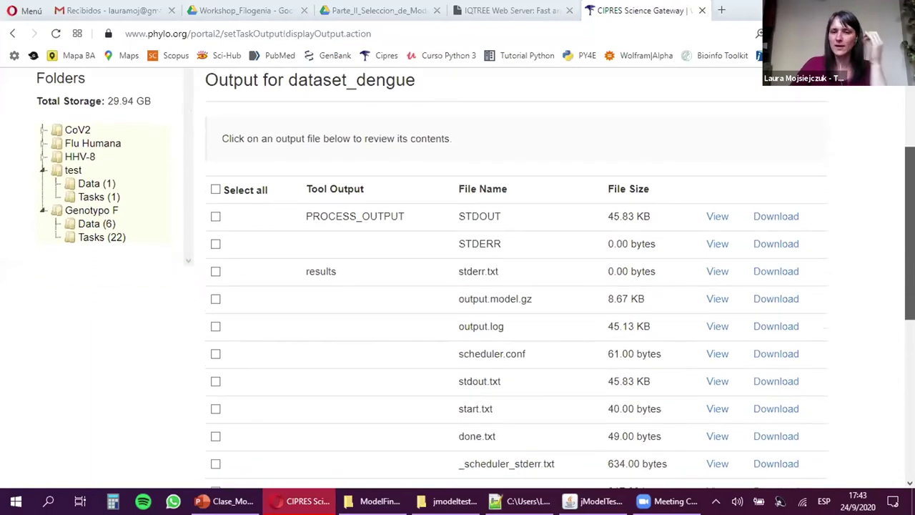
{"action": "scroll", "coordinate": [476, 292], "scroll_direction": "down", "scroll_amount": 2}
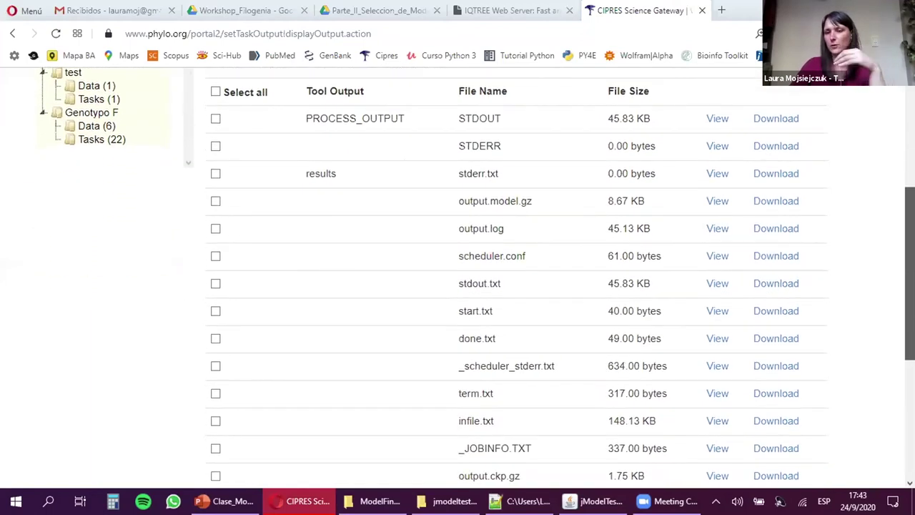
{"action": "scroll", "coordinate": [475, 292], "scroll_direction": "up", "scroll_amount": 1}
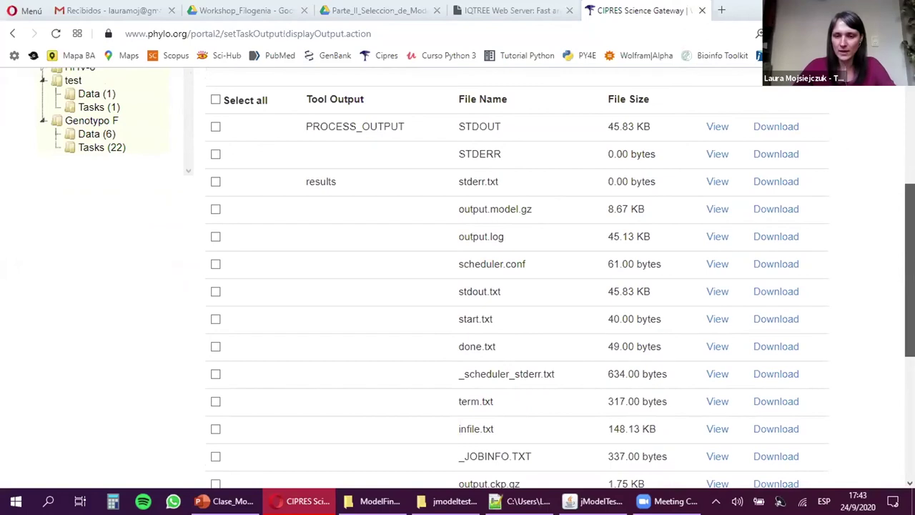
{"action": "scroll", "coordinate": [517, 286], "scroll_direction": "down", "scroll_amount": 1}
{"action": "scroll", "coordinate": [517, 286], "scroll_direction": "down", "scroll_amount": 1}
{"action": "scroll", "coordinate": [517, 286], "scroll_direction": "down", "scroll_amount": 2}
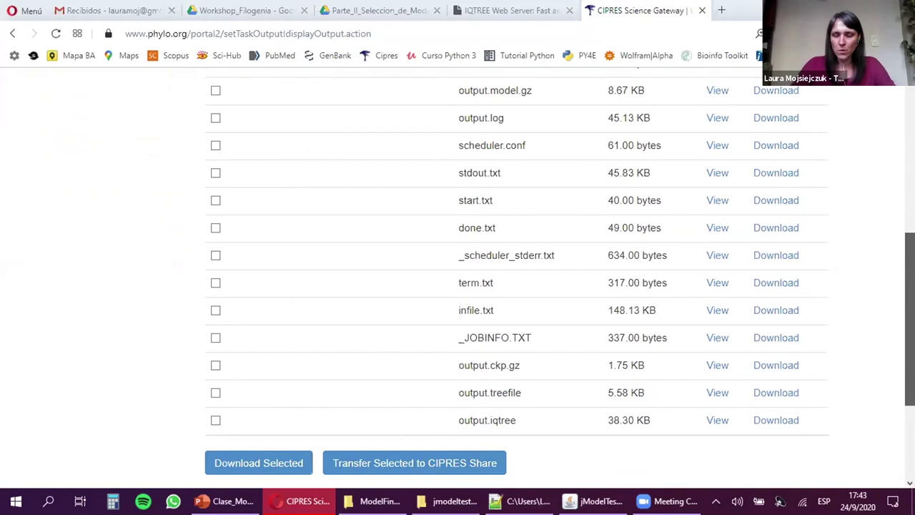
{"action": "scroll", "coordinate": [517, 286], "scroll_direction": "down", "scroll_amount": 1}
{"action": "scroll", "coordinate": [517, 286], "scroll_direction": "up", "scroll_amount": 1}
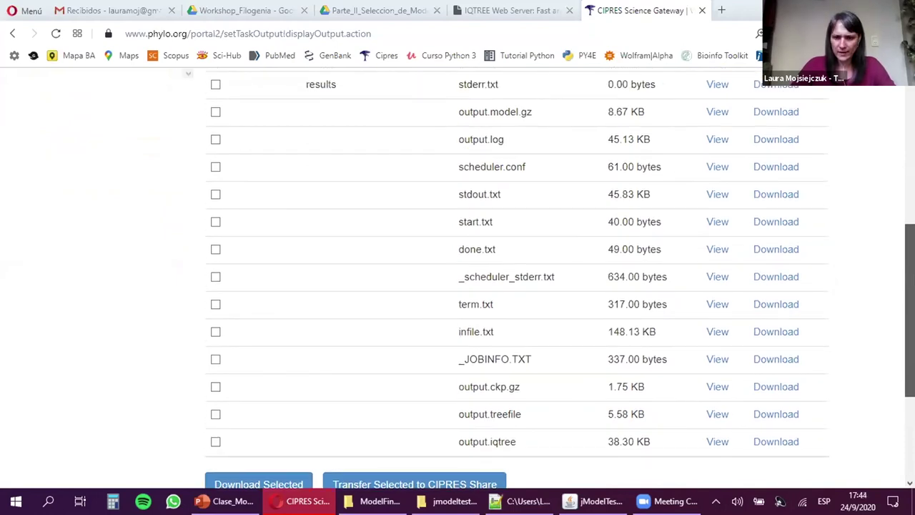
{"action": "scroll", "coordinate": [516, 285], "scroll_direction": "up", "scroll_amount": 3}
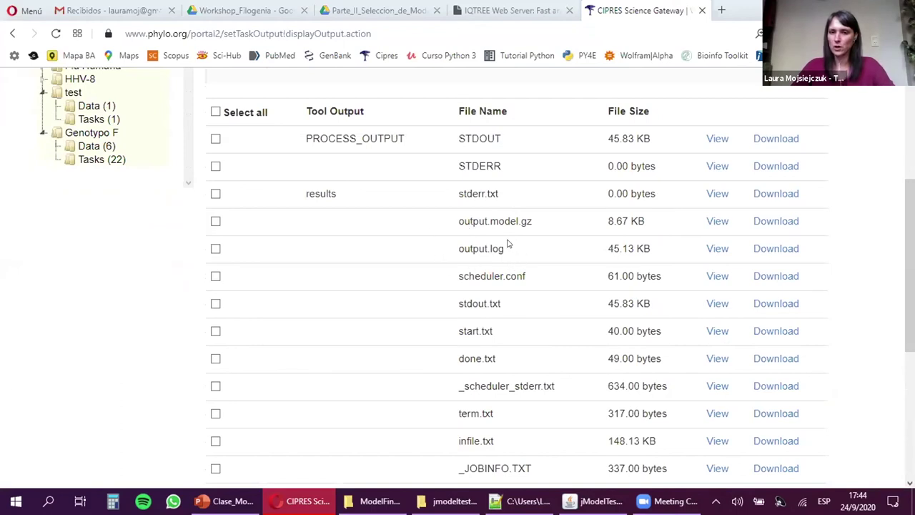
- Download output.log from the task results and copy it from the Descargas folder into the ModelFinder_servidor folder
{"action": "left_click", "coordinate": [777, 250]}
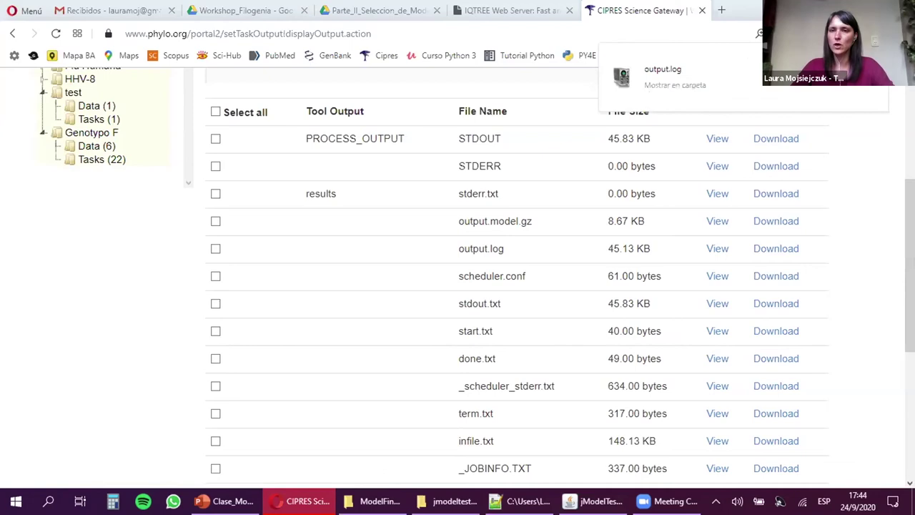
{"action": "left_click", "coordinate": [672, 79]}
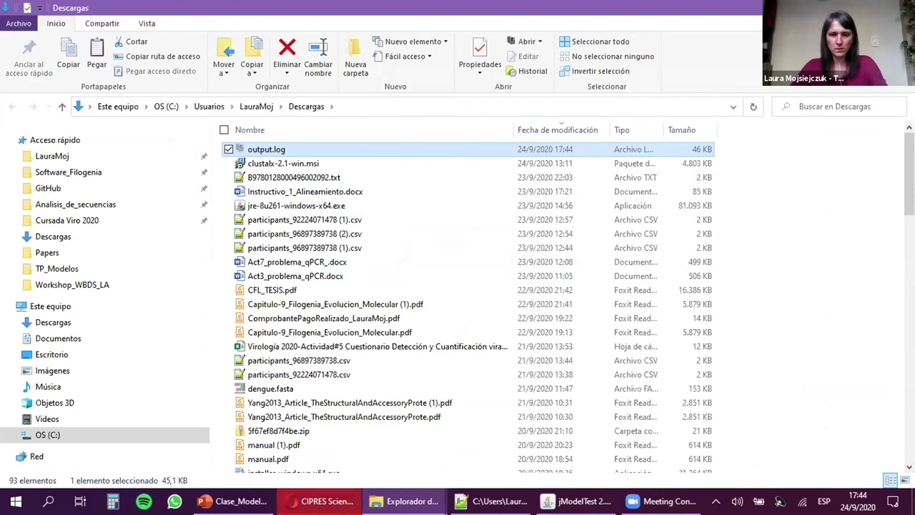
{"action": "left_click", "coordinate": [405, 501]}
{"action": "left_click", "coordinate": [283, 448]}
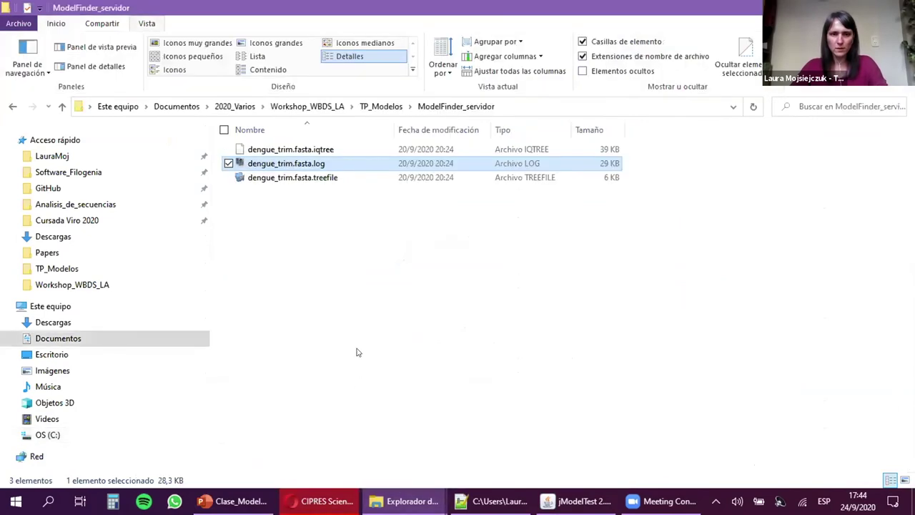
{"action": "key", "text": "ctrl+v"}
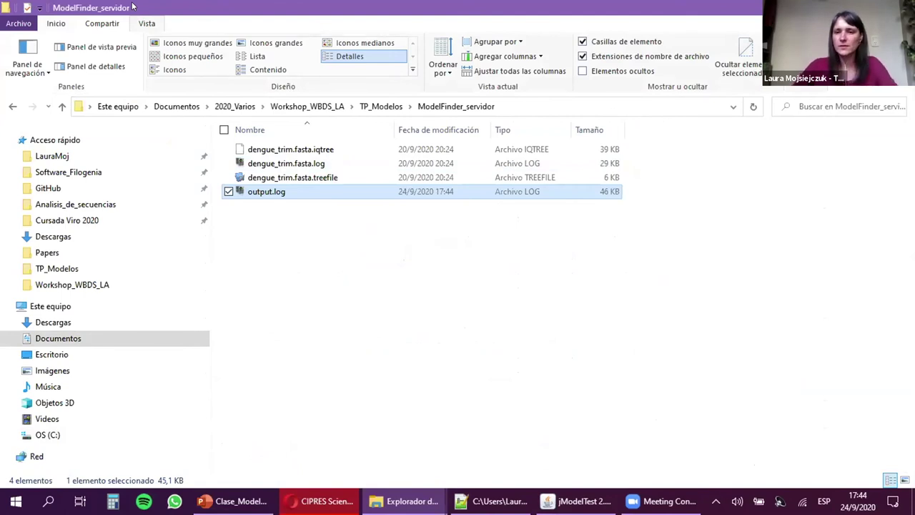
- Rename output.log in the ModelFinder_servidor folder as output.log.txt and accept the extension change
{"action": "left_click", "coordinate": [283, 197]}
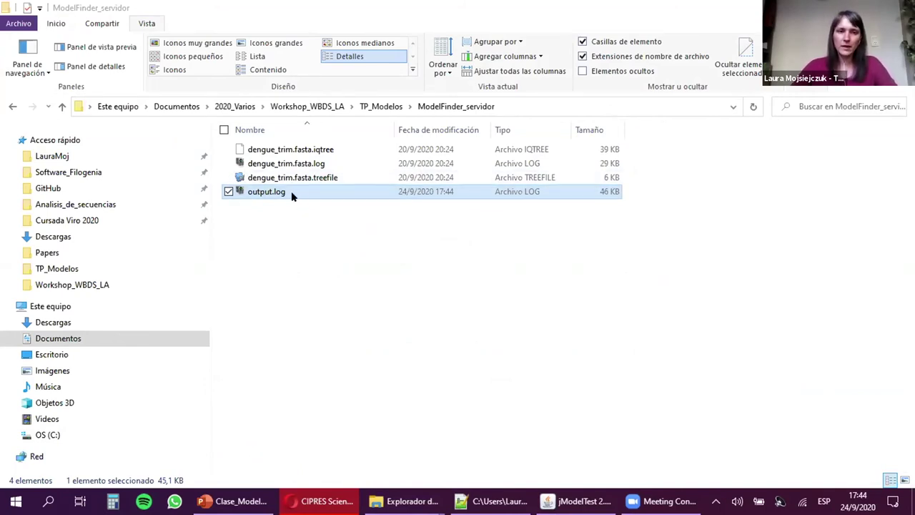
{"action": "left_click", "coordinate": [284, 196]}
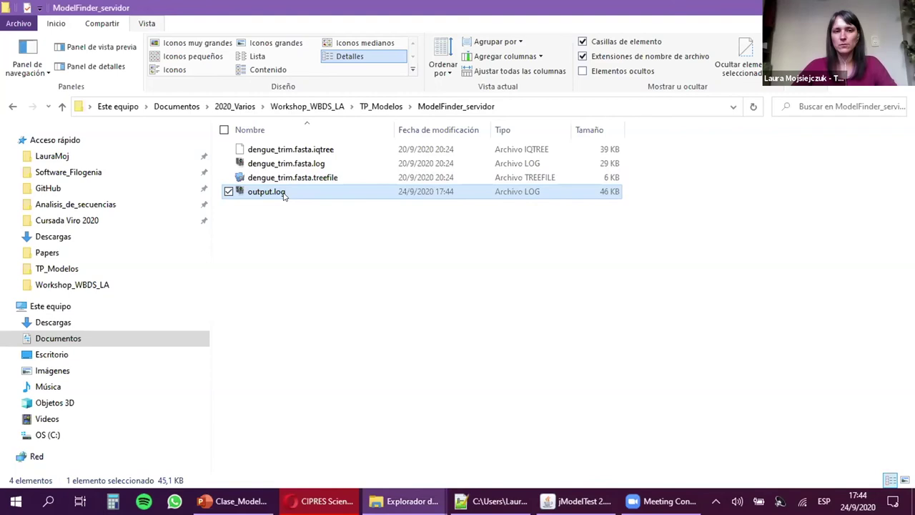
{"action": "left_click", "coordinate": [285, 190]}
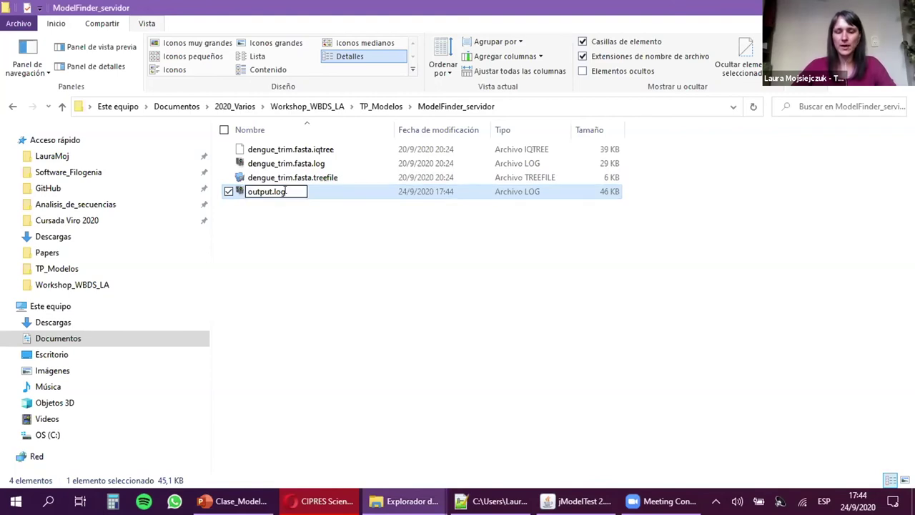
{"action": "type", "text": ".txt"}
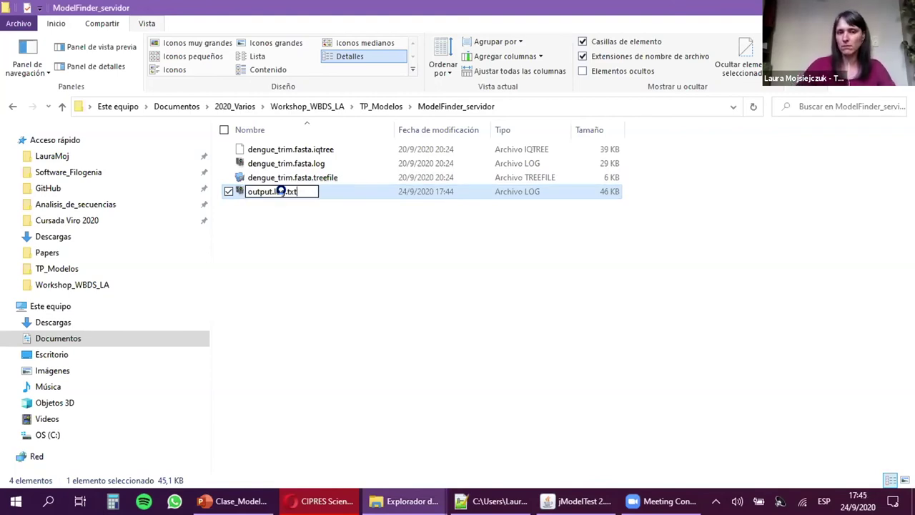
{"action": "key", "text": "Return"}
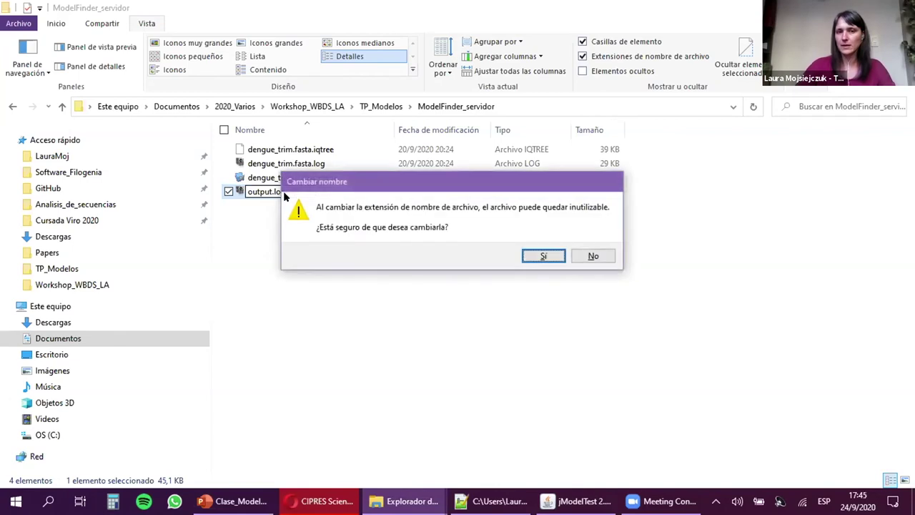
{"action": "left_click", "coordinate": [543, 256]}
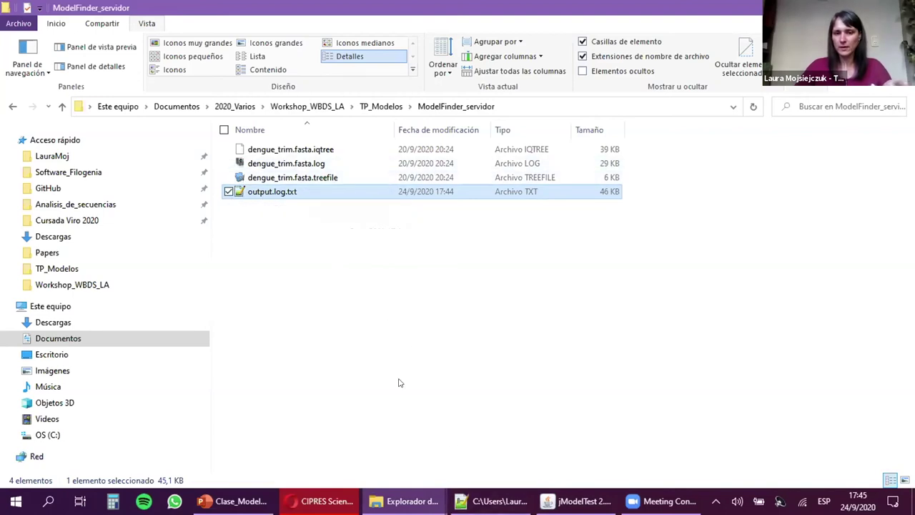
- Open output.log.txt in Notepad++ and read the run command and alignment summary at its beginning
{"action": "double_click", "coordinate": [279, 187]}
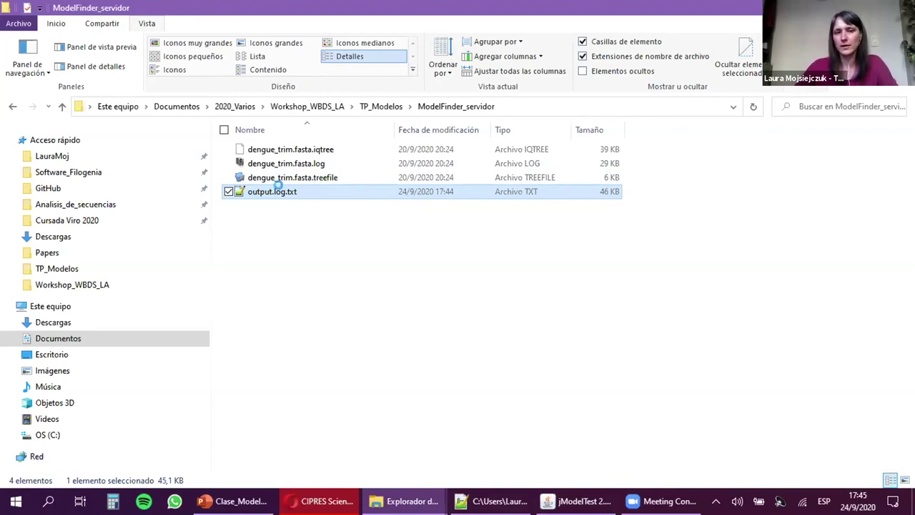
{"action": "right_click", "coordinate": [293, 188]}
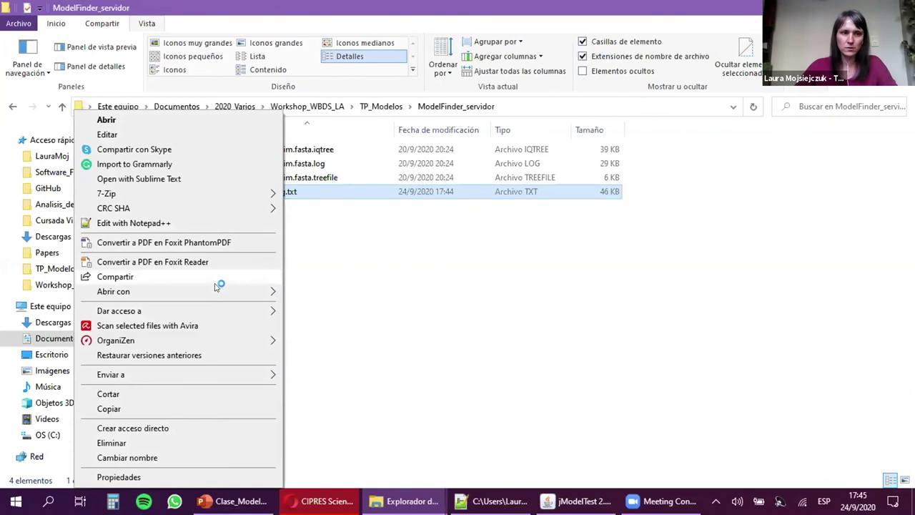
{"action": "mouse_move", "coordinate": [219, 287]}
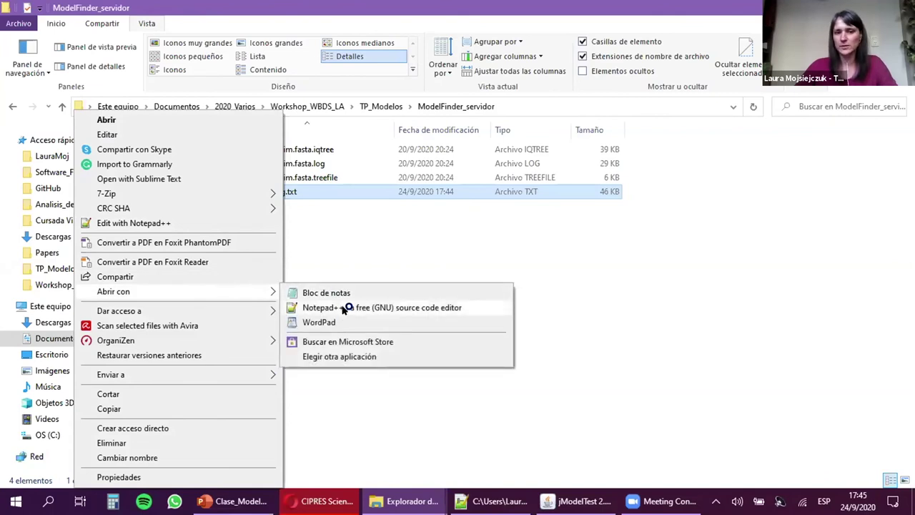
{"action": "left_click", "coordinate": [433, 236]}
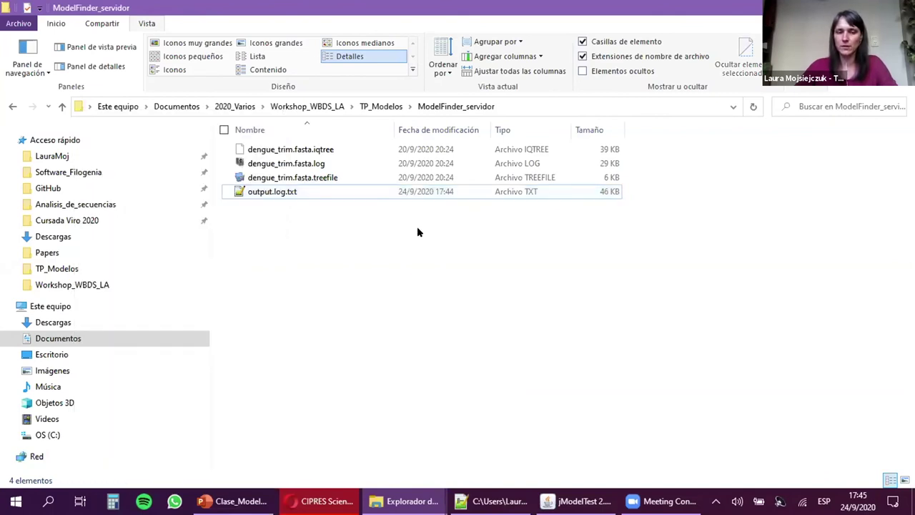
{"action": "double_click", "coordinate": [358, 190]}
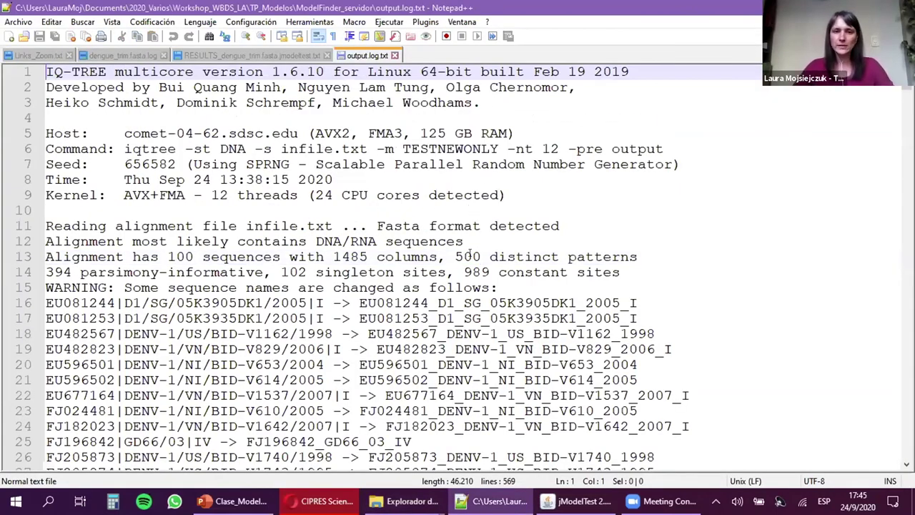
{"action": "scroll", "coordinate": [469, 254], "scroll_direction": "down", "scroll_amount": 1, "text": "ctrl"}
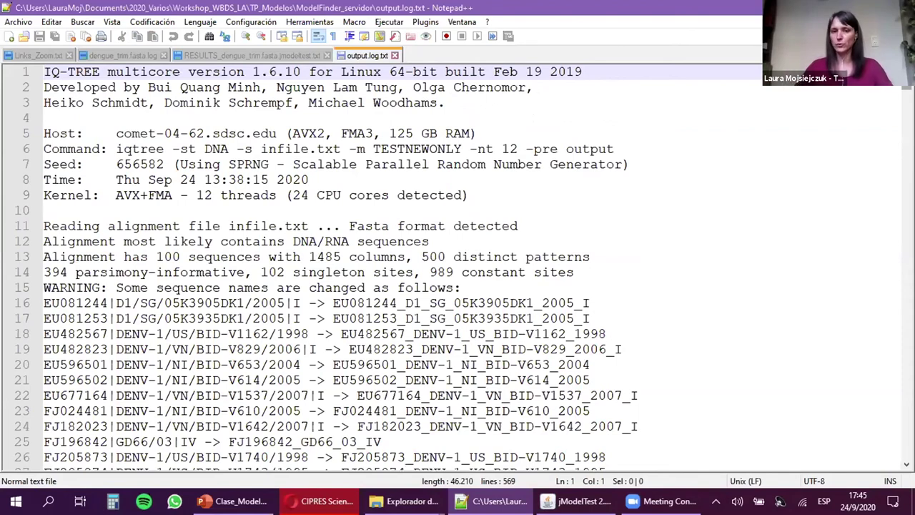
{"action": "scroll", "coordinate": [389, 263], "scroll_direction": "down", "scroll_amount": 1}
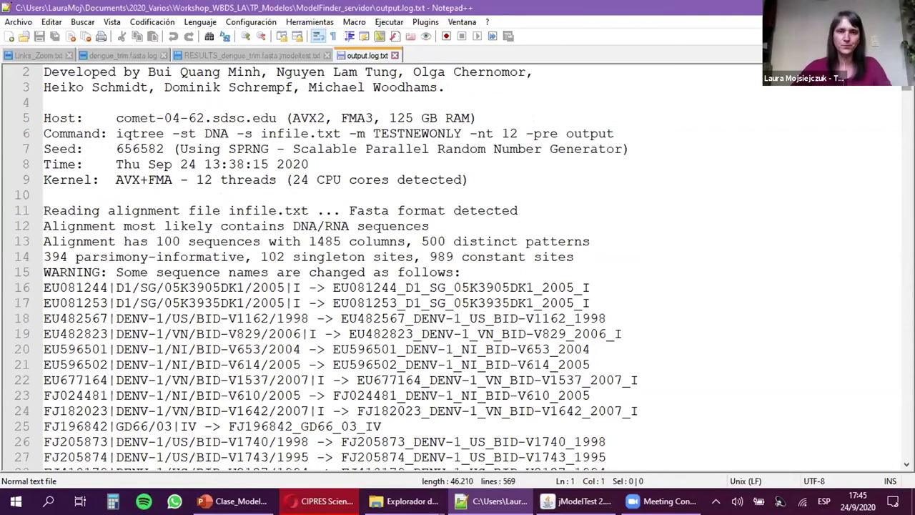
{"action": "scroll", "coordinate": [388, 263], "scroll_direction": "up", "scroll_amount": 1}
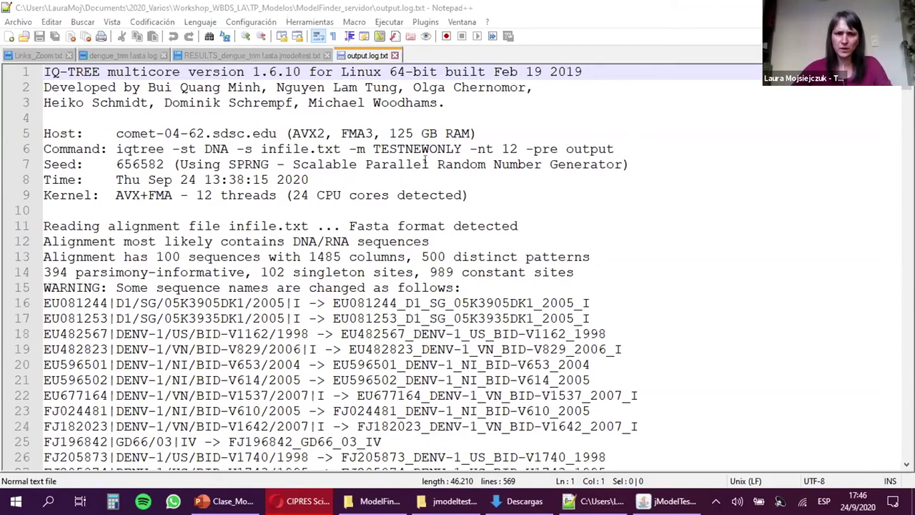
{"action": "scroll", "coordinate": [426, 163], "scroll_direction": "down", "scroll_amount": 1, "text": "ctrl"}
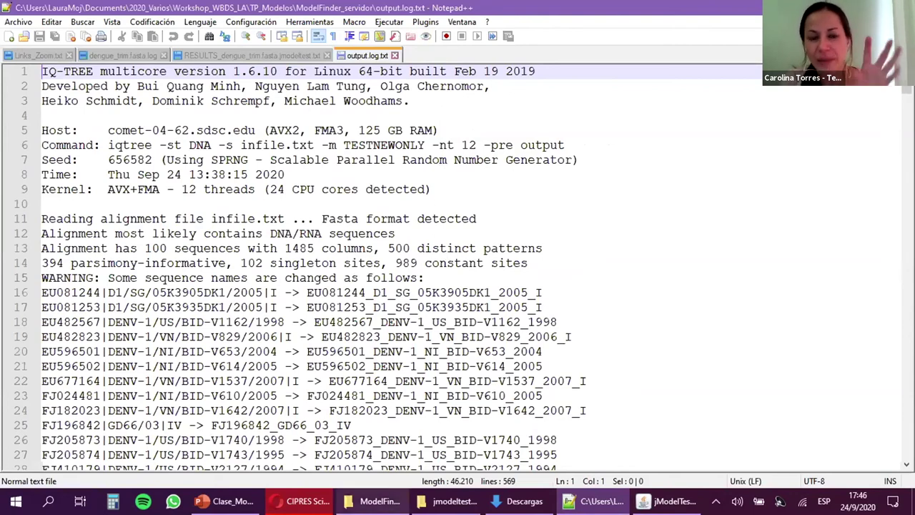
- Return to the ModelFinder_servidor folder, try the list layout for its files, and restore the details layout
{"action": "mouse_move", "coordinate": [451, 501]}
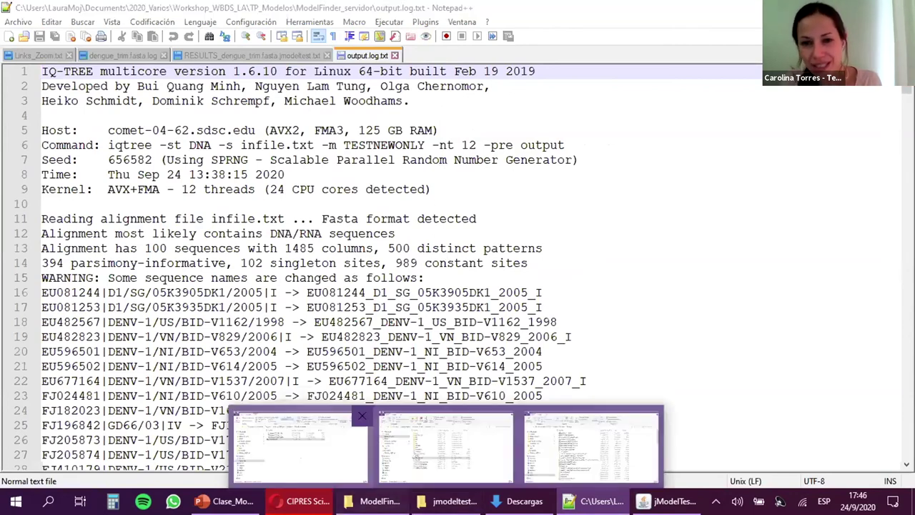
{"action": "right_click", "coordinate": [372, 501]}
{"action": "key", "text": "Escape"}
{"action": "left_click", "coordinate": [372, 501]}
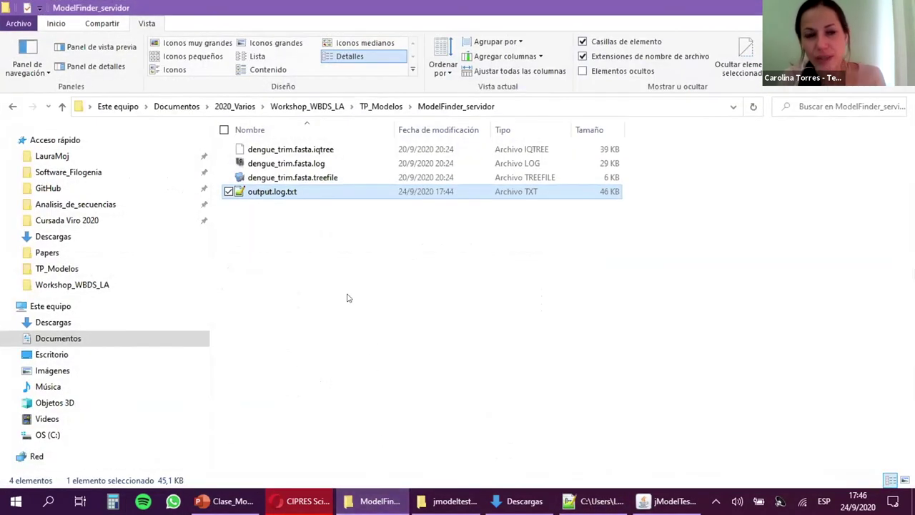
{"action": "key", "text": "ctrl+shift+5"}
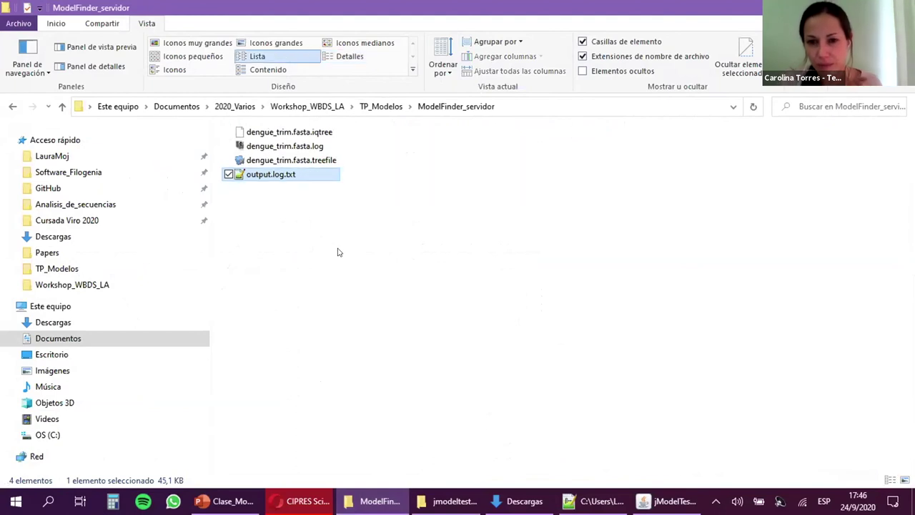
{"action": "key", "text": "ctrl+shift+6"}
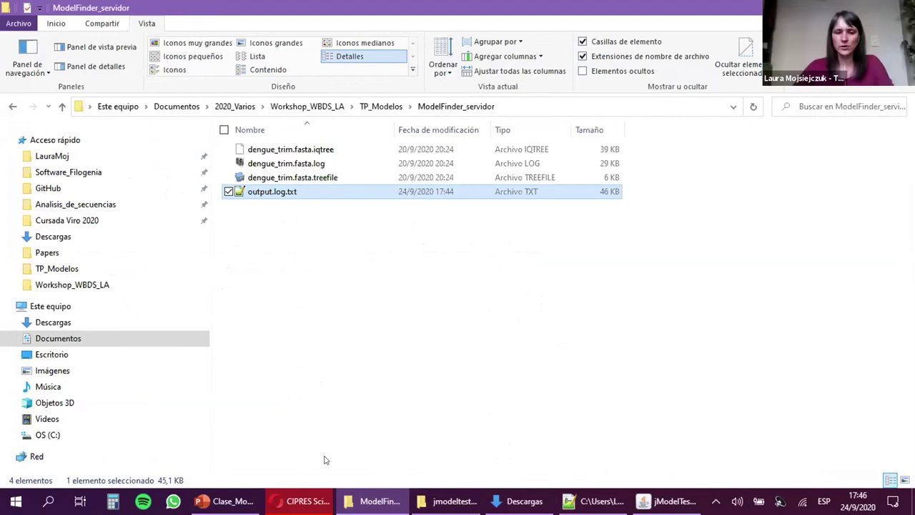
- Switch to the IQ-TREE web server in the browser and view its Analysis Results page
{"action": "key", "text": "alt+Tab"}
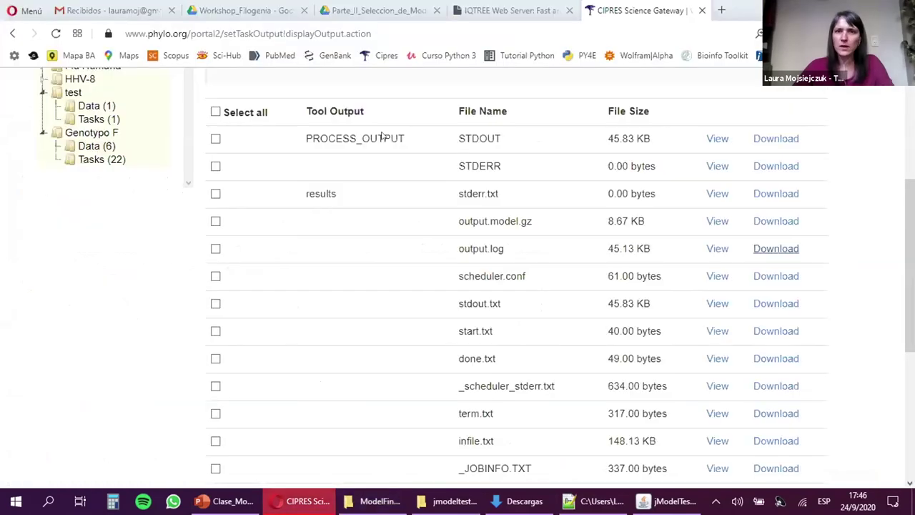
{"action": "left_click", "coordinate": [487, 10]}
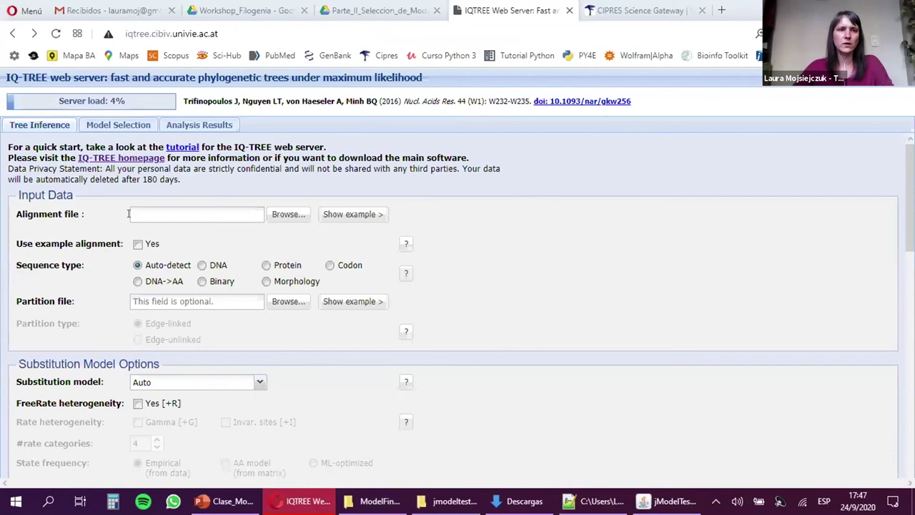
{"action": "left_click", "coordinate": [187, 126]}
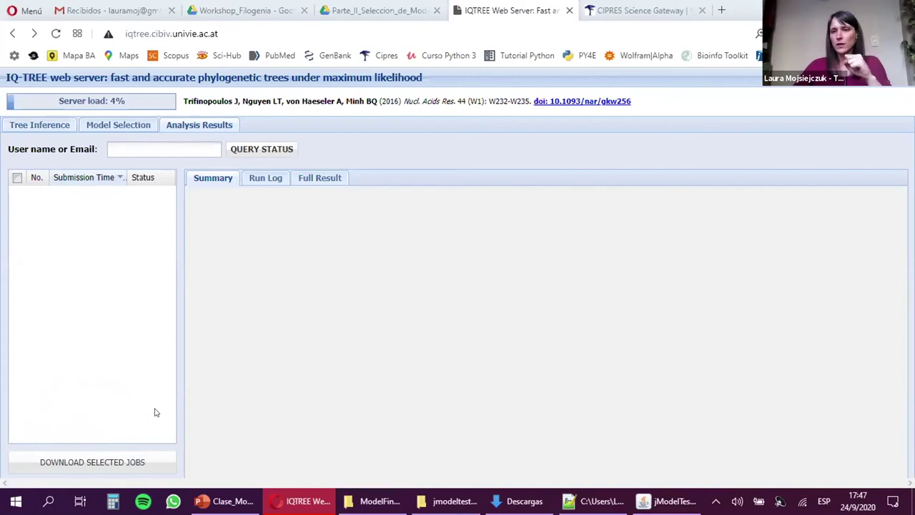
- Return to the ModelFinder_servidor folder and compare the entries for dengue_trim.fasta.log and output.log.txt
{"action": "left_click", "coordinate": [341, 501]}
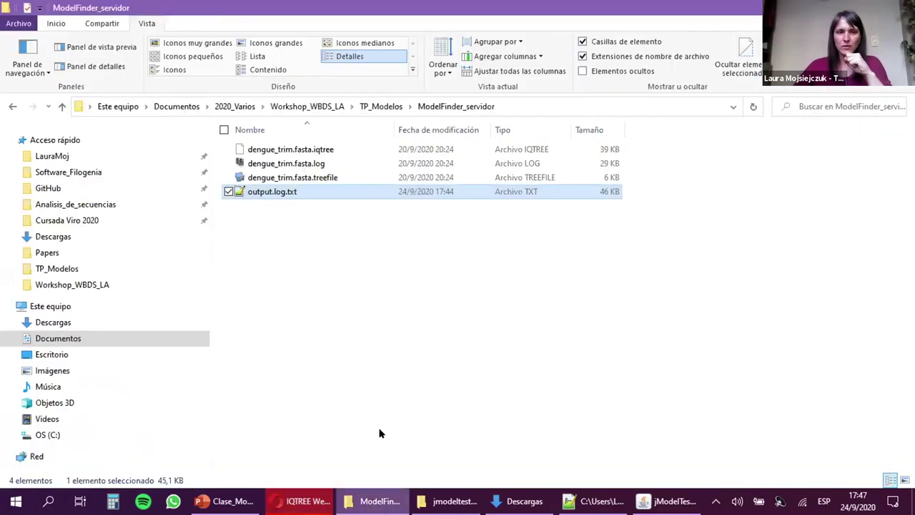
{"action": "left_click", "coordinate": [355, 166]}
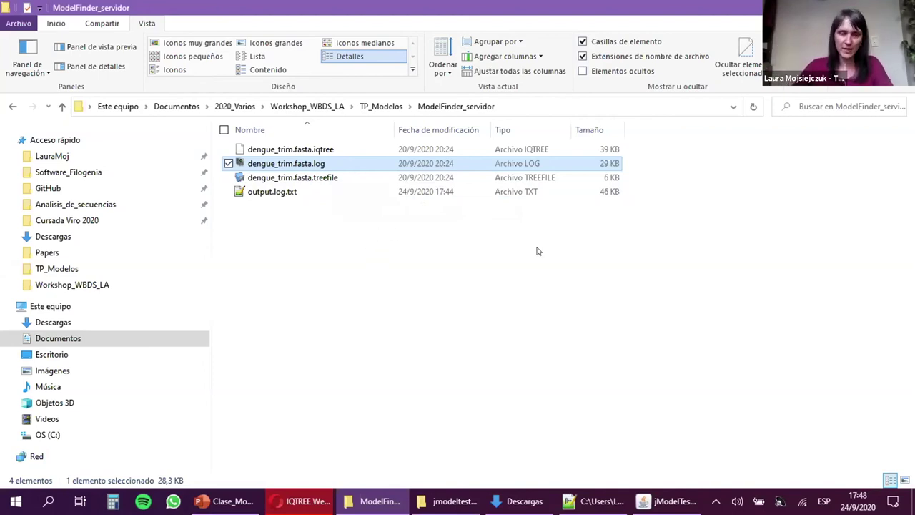
{"action": "left_click", "coordinate": [326, 190]}
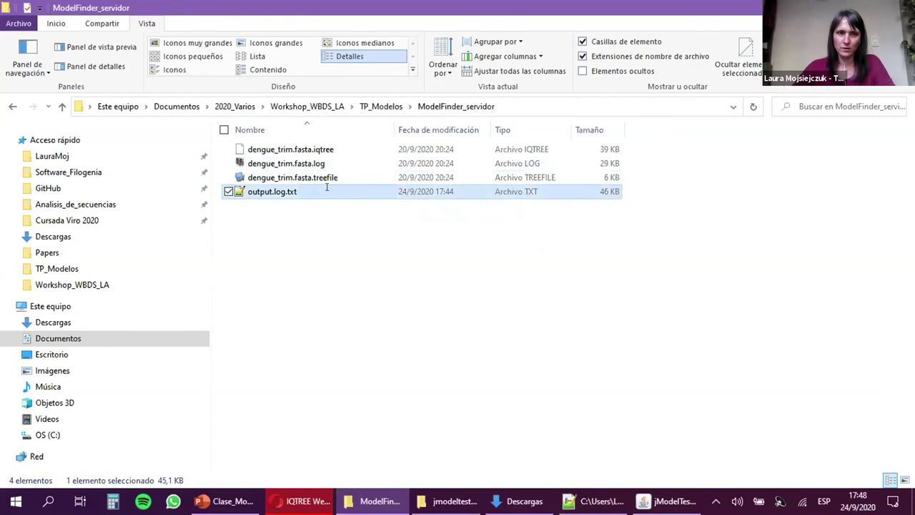
- Reopen output.log.txt from the ModelFinder_servidor folder and mark the replaced slash and its underscore in the first renamed sequence
{"action": "double_click", "coordinate": [326, 187]}
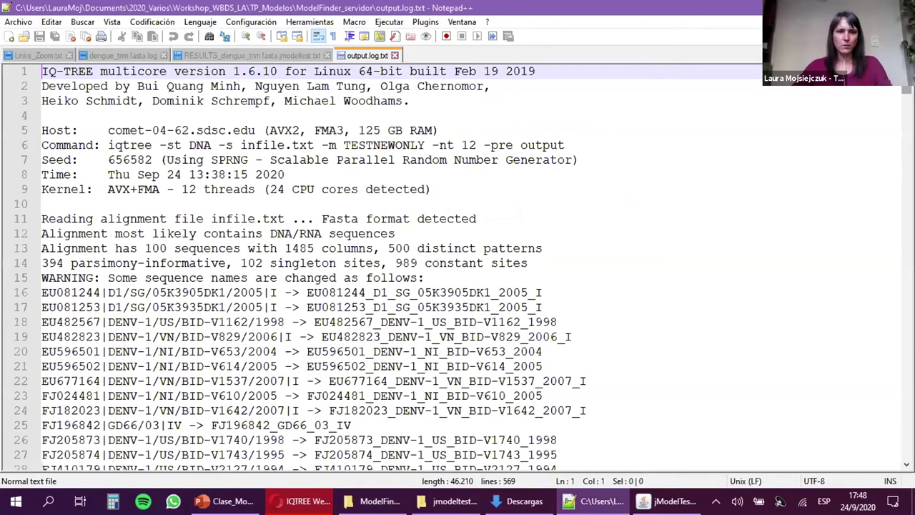
{"action": "scroll", "coordinate": [357, 272], "scroll_direction": "down", "scroll_amount": 1, "text": "ctrl"}
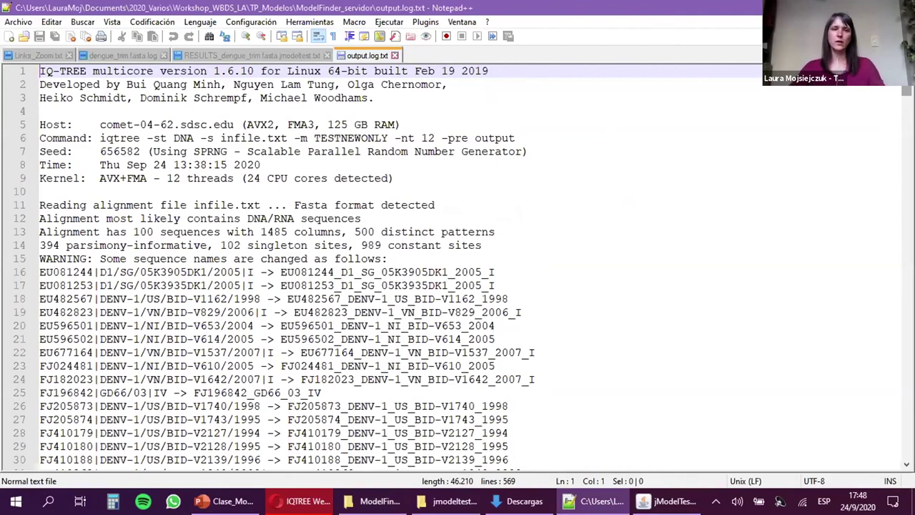
{"action": "left_click_drag", "start_coordinate": [905, 91], "coordinate": [906, 94]}
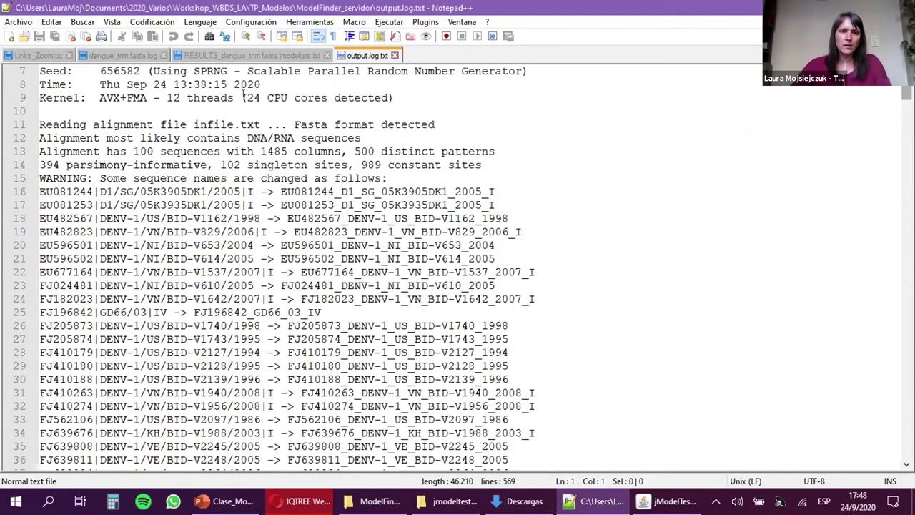
{"action": "scroll", "coordinate": [343, 190], "scroll_direction": "up", "scroll_amount": 2}
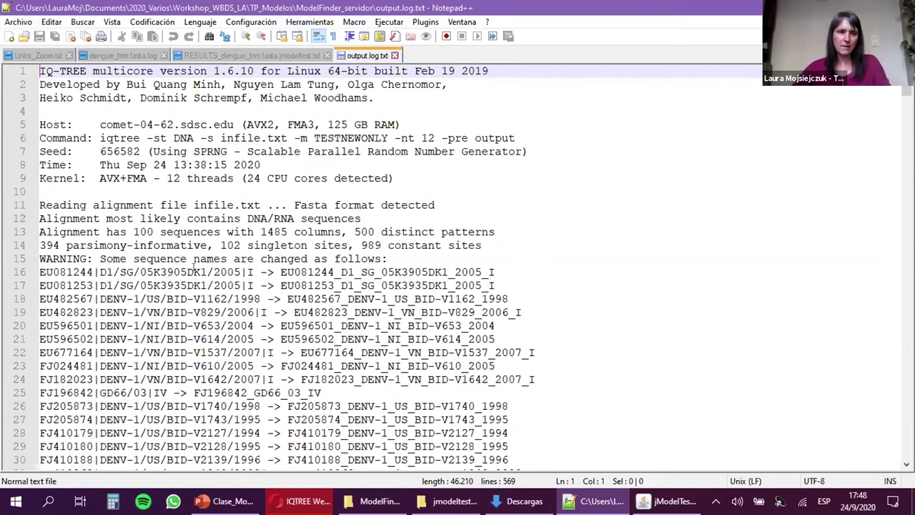
{"action": "left_click_drag", "start_coordinate": [112, 272], "coordinate": [118, 271]}
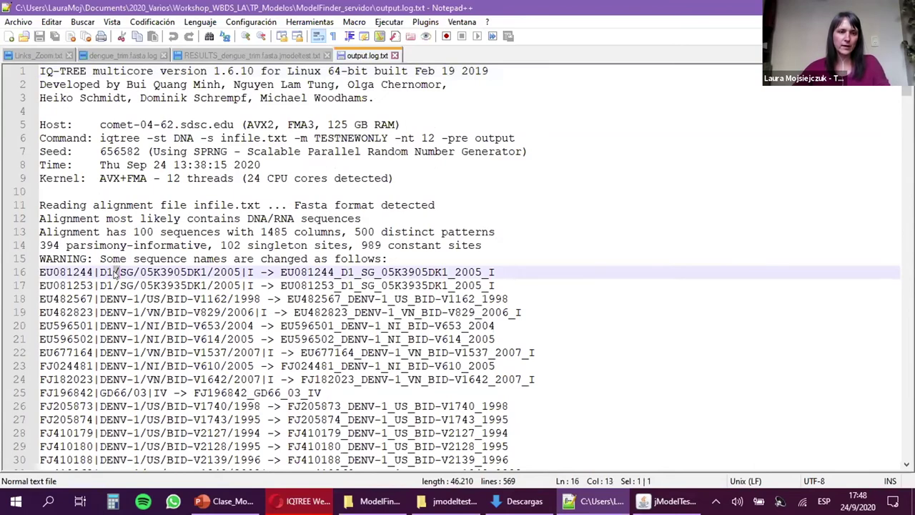
{"action": "scroll", "coordinate": [114, 273], "scroll_direction": "up", "scroll_amount": 1}
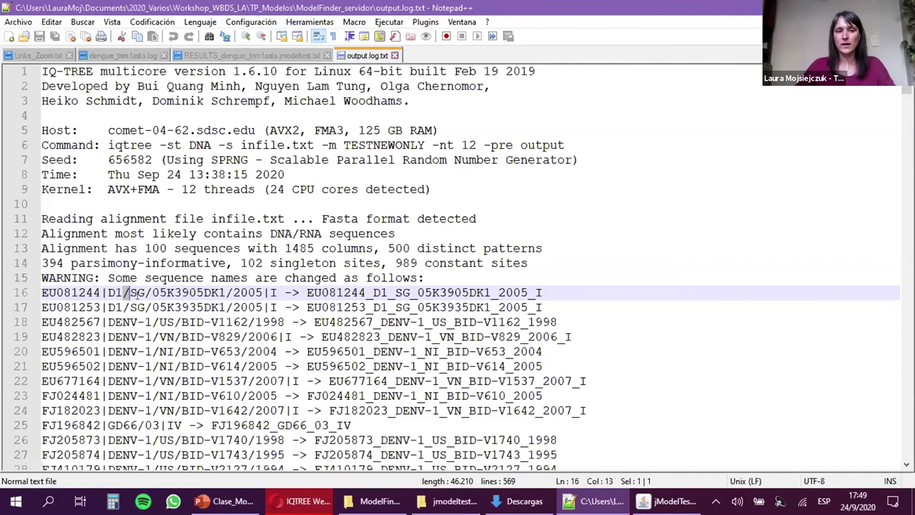
{"action": "left_click", "coordinate": [370, 295]}
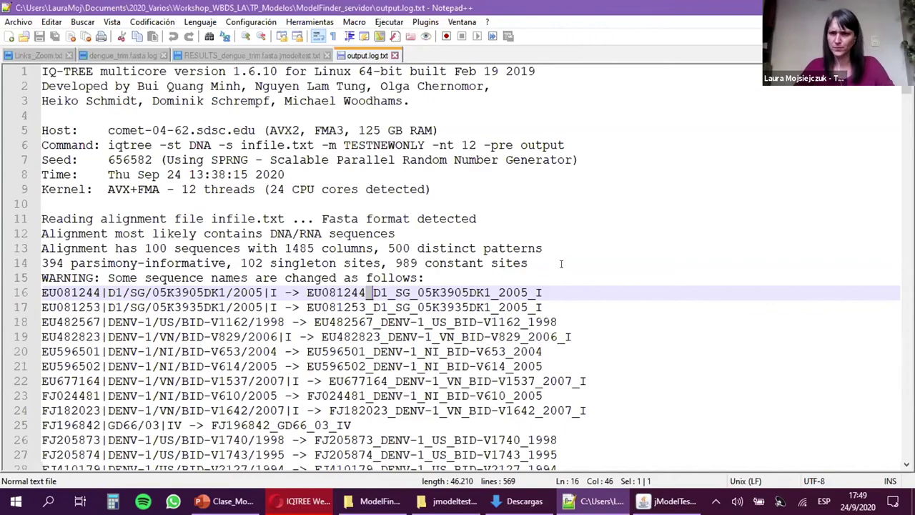
- Review the remaining renamed sequences and the Gap/Ambiguity, Composition and p-value table in output.log.txt, down to the ModelFinder section
{"action": "scroll", "coordinate": [561, 264], "scroll_direction": "down", "scroll_amount": 4}
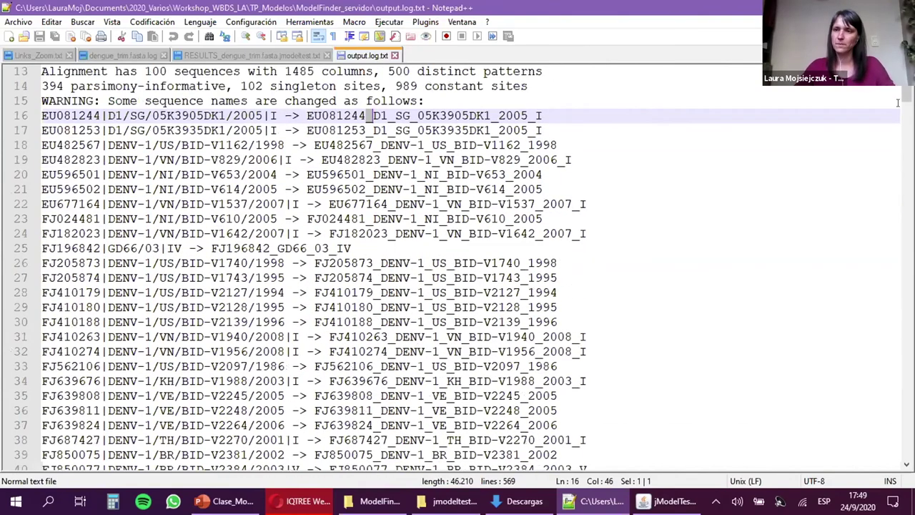
{"action": "scroll", "coordinate": [568, 263], "scroll_direction": "down", "scroll_amount": 4}
{"action": "scroll", "coordinate": [457, 268], "scroll_direction": "down", "scroll_amount": 13}
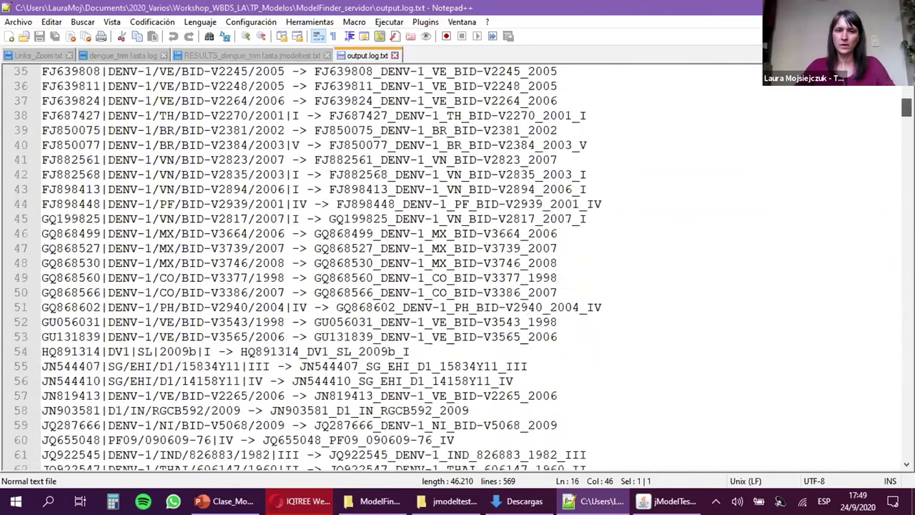
{"action": "scroll", "coordinate": [457, 265], "scroll_direction": "down", "scroll_amount": 16}
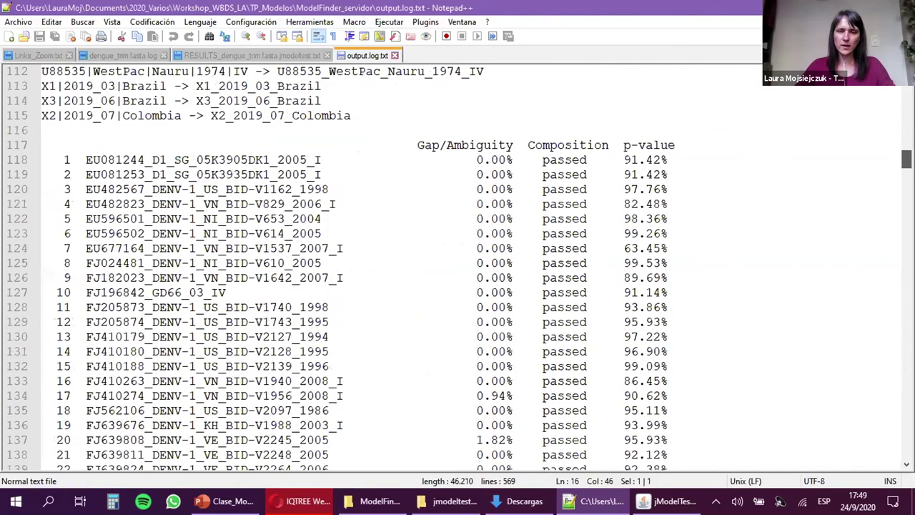
{"action": "scroll", "coordinate": [378, 231], "scroll_direction": "down", "scroll_amount": 1}
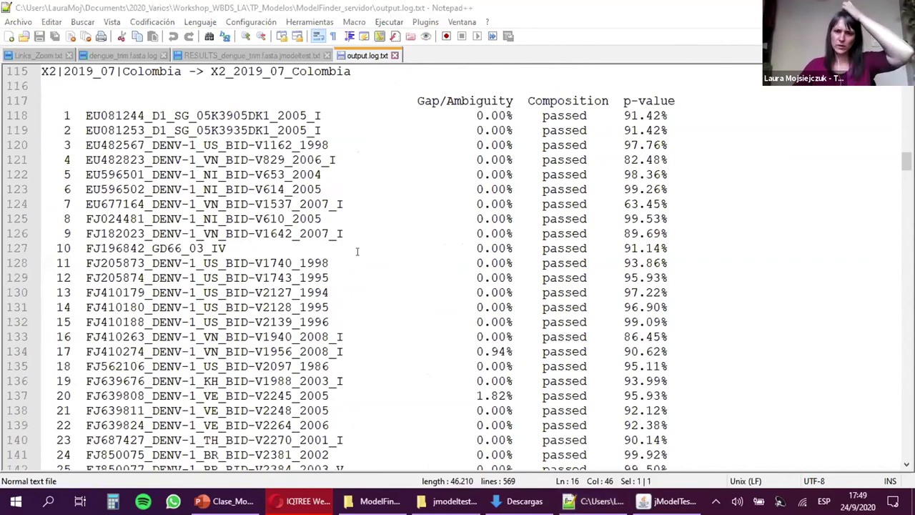
{"action": "scroll", "coordinate": [357, 251], "scroll_direction": "down", "scroll_amount": 8}
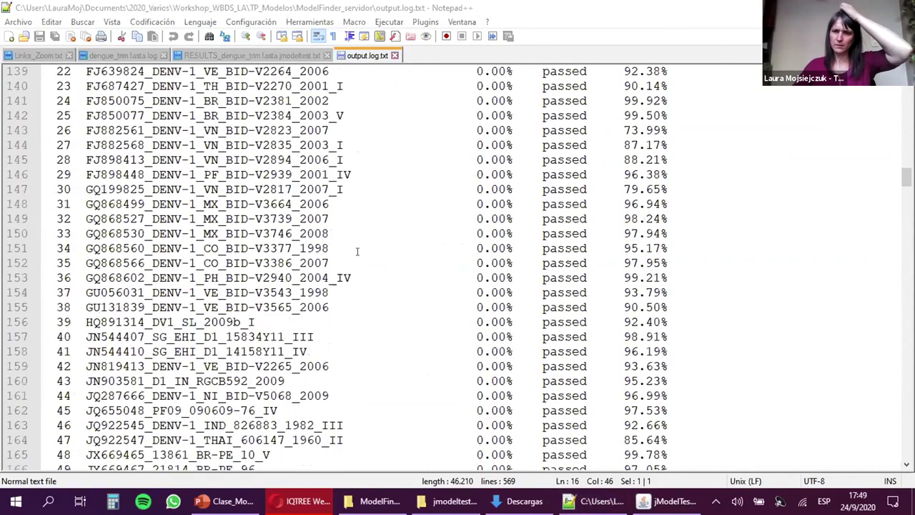
{"action": "scroll", "coordinate": [357, 251], "scroll_direction": "down", "scroll_amount": 15}
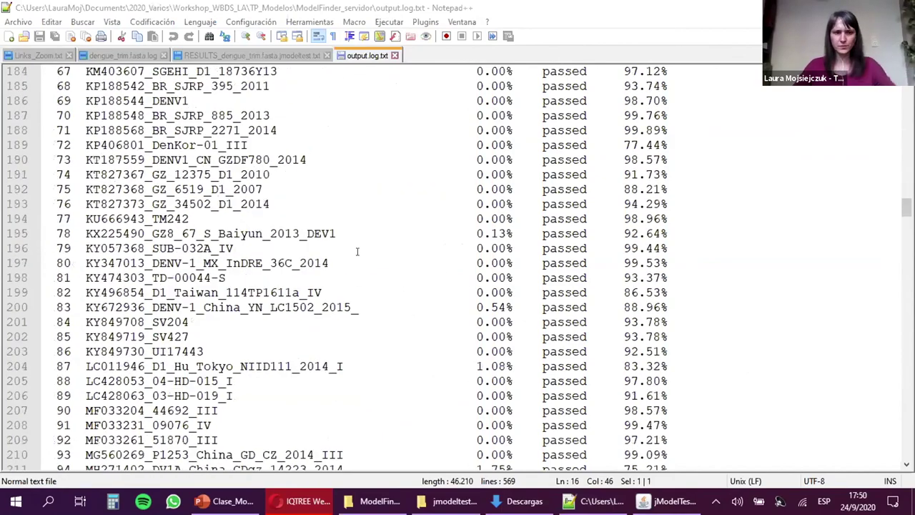
{"action": "scroll", "coordinate": [357, 251], "scroll_direction": "down", "scroll_amount": 9}
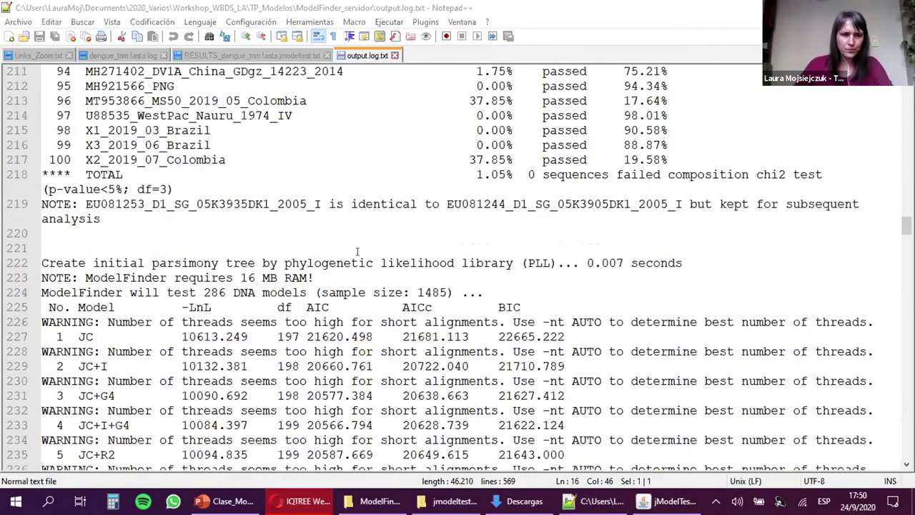
- Skim the ModelFinder table of tested DNA models and return to its beginning at the initial parsimony tree line
{"action": "scroll", "coordinate": [357, 251], "scroll_direction": "down", "scroll_amount": 1}
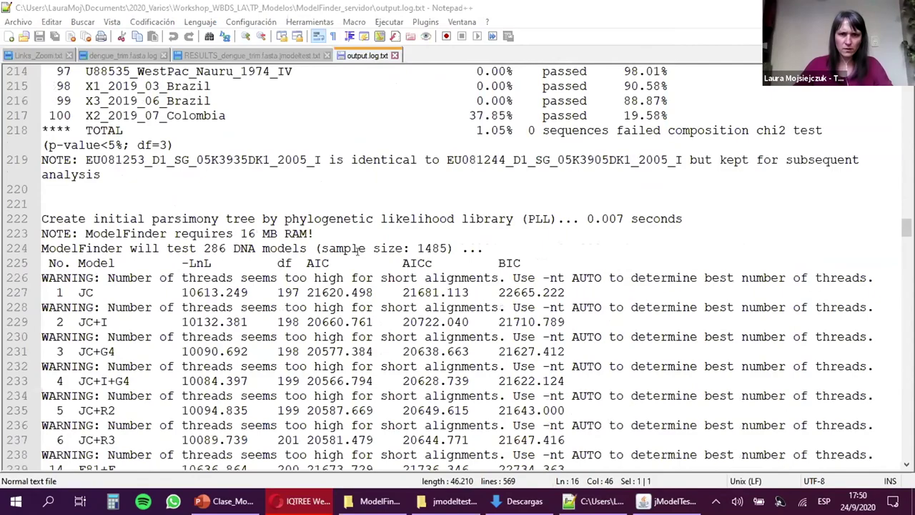
{"action": "scroll", "coordinate": [357, 251], "scroll_direction": "down", "scroll_amount": 15}
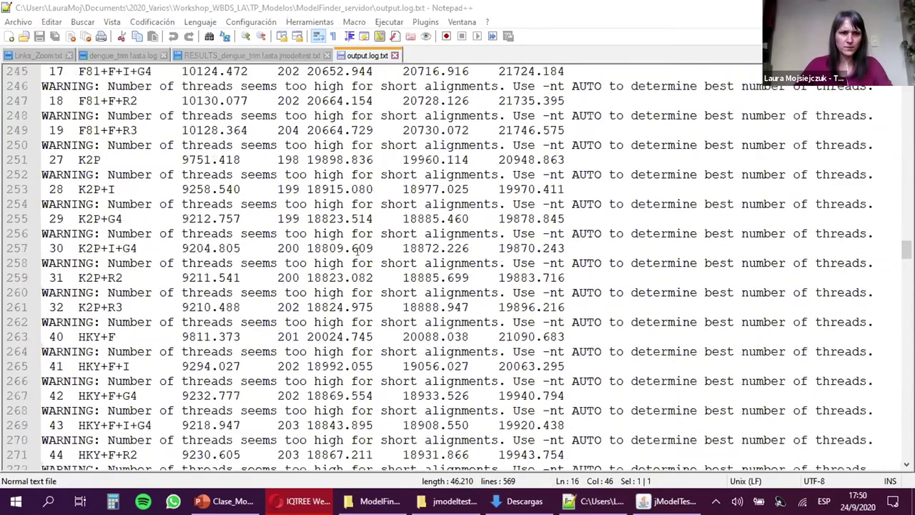
{"action": "scroll", "coordinate": [356, 251], "scroll_direction": "down", "scroll_amount": 19}
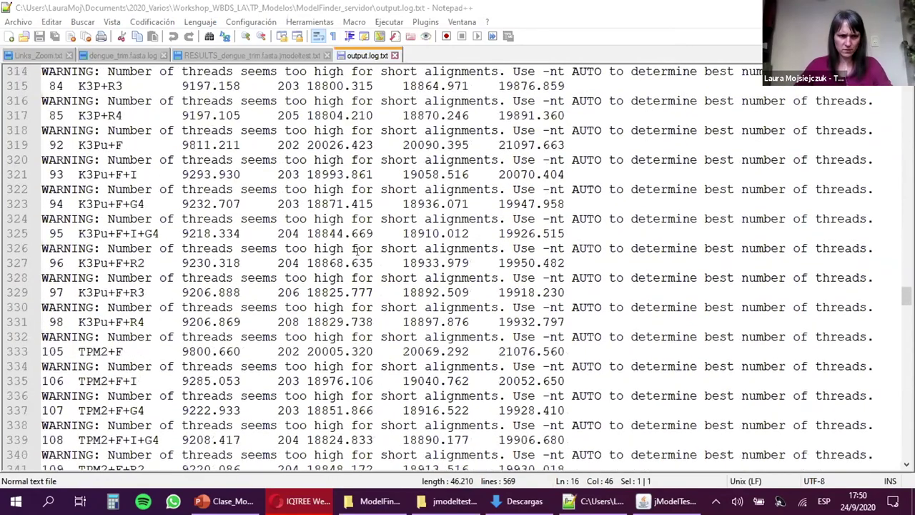
{"action": "scroll", "coordinate": [357, 251], "scroll_direction": "up", "scroll_amount": 4}
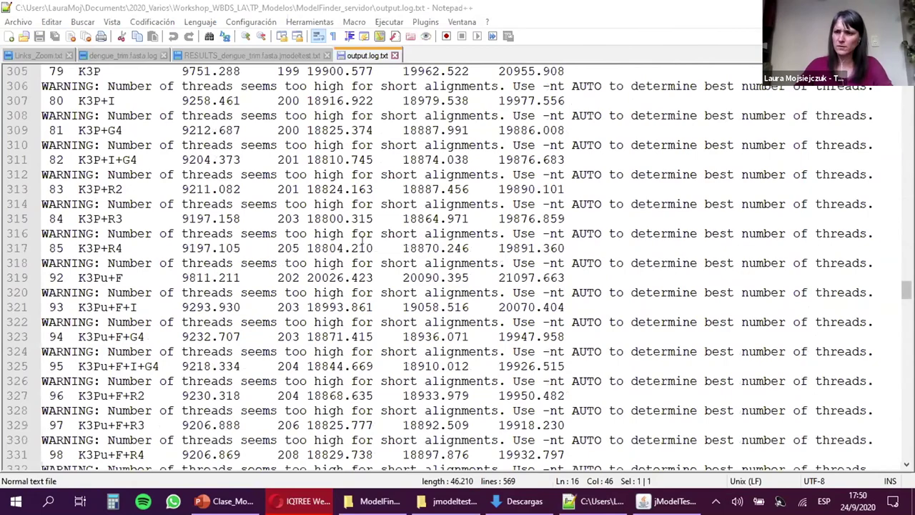
{"action": "scroll", "coordinate": [325, 230], "scroll_direction": "up", "scroll_amount": 8}
{"action": "scroll", "coordinate": [326, 230], "scroll_direction": "up", "scroll_amount": 20}
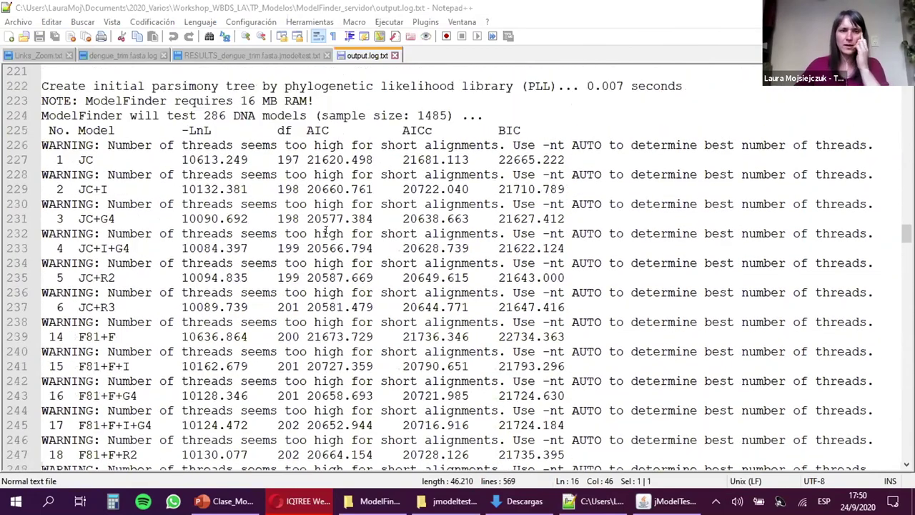
{"action": "scroll", "coordinate": [325, 230], "scroll_direction": "down", "scroll_amount": 3}
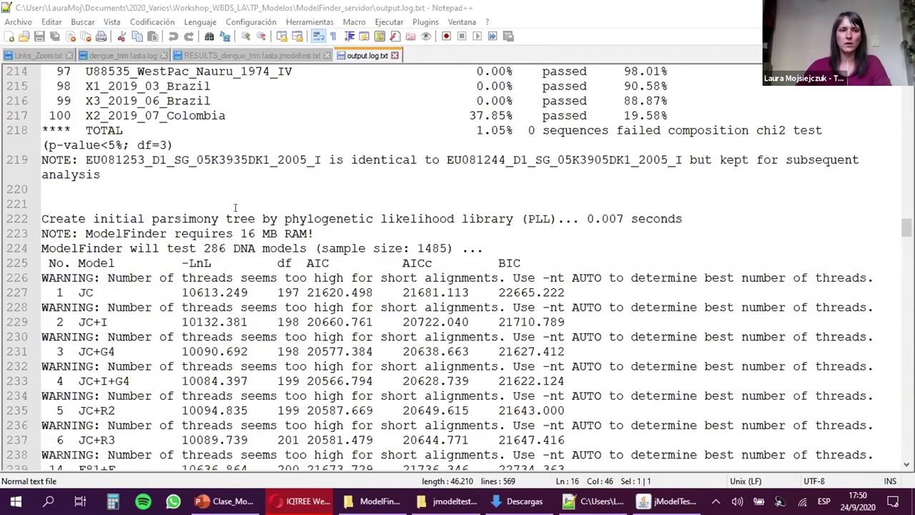
{"action": "scroll", "coordinate": [234, 204], "scroll_direction": "down", "scroll_amount": 1}
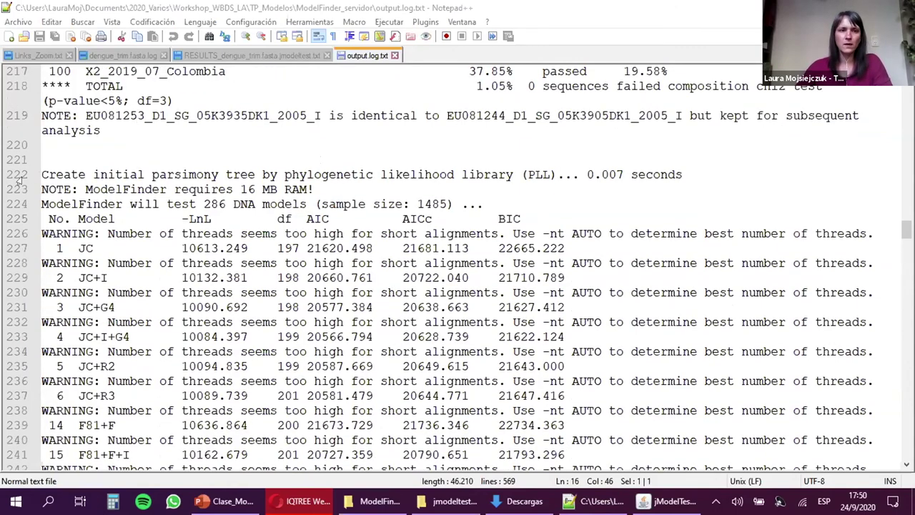
- Highlight the initial parsimony text, then compare the JC and JC+I models with their -LnL values
{"action": "left_click_drag", "start_coordinate": [41, 174], "coordinate": [220, 177]}
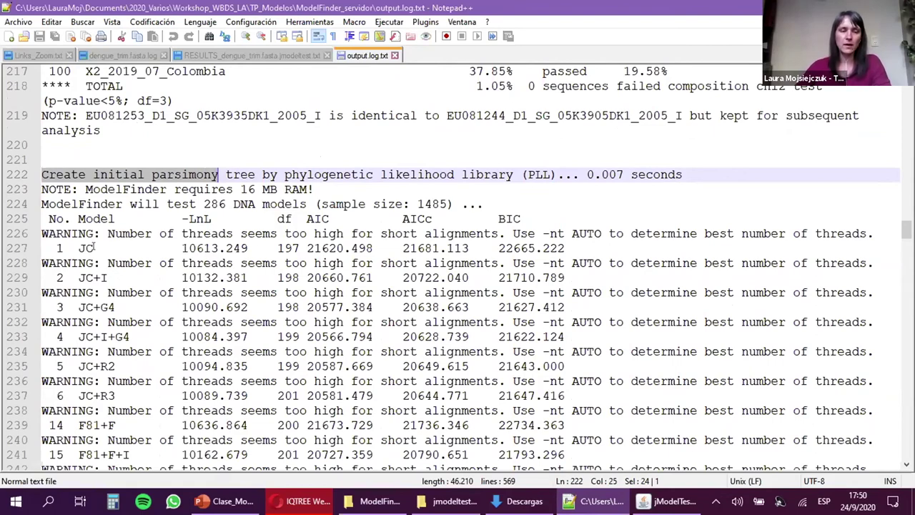
{"action": "scroll", "coordinate": [117, 243], "scroll_direction": "down", "scroll_amount": 1}
{"action": "left_click_drag", "start_coordinate": [78, 204], "coordinate": [93, 204]}
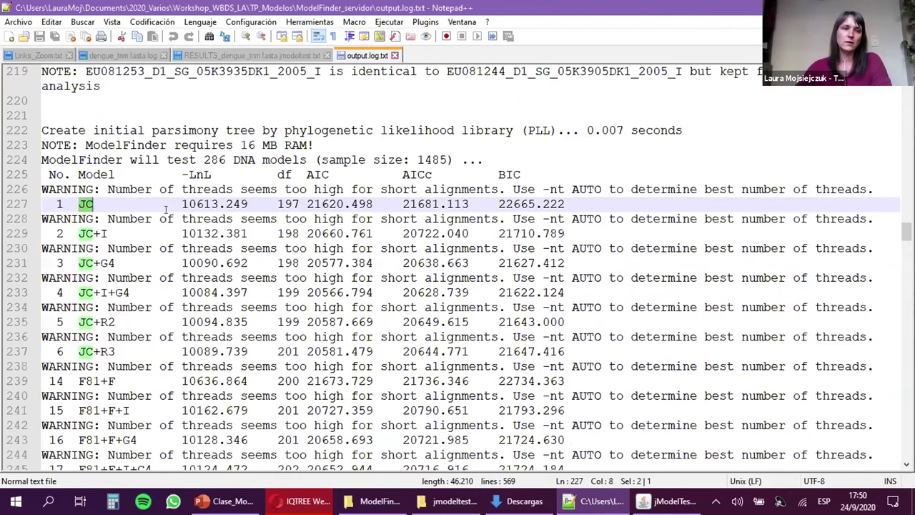
{"action": "left_click_drag", "start_coordinate": [181, 203], "coordinate": [248, 204]}
{"action": "left_click_drag", "start_coordinate": [79, 233], "coordinate": [105, 228]}
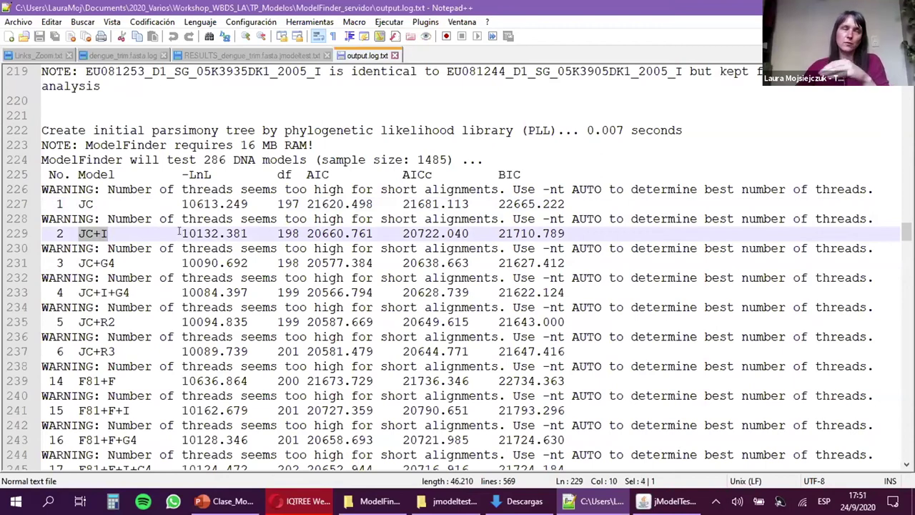
{"action": "left_click_drag", "start_coordinate": [180, 233], "coordinate": [246, 233]}
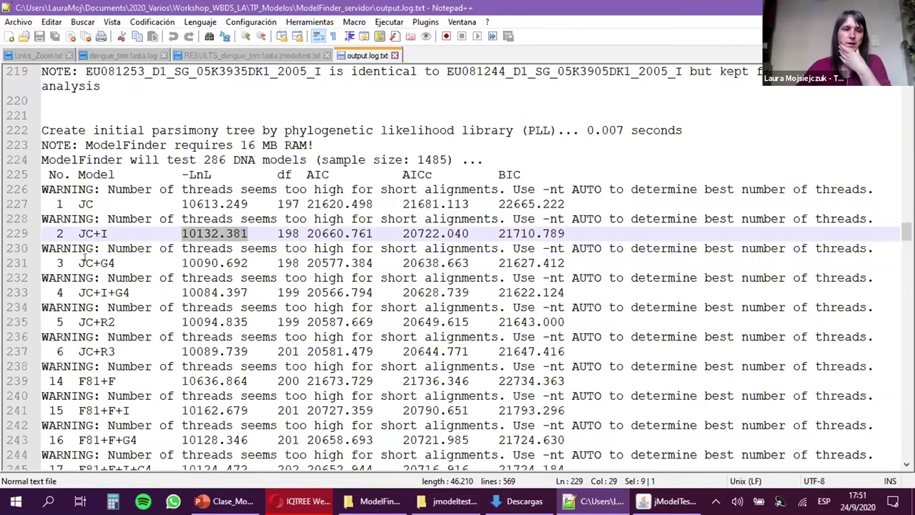
- Highlight the rate variants of the JC model in the table: JC+I, the +G4 suffix and R2
{"action": "scroll", "coordinate": [157, 230], "scroll_direction": "down", "scroll_amount": 1}
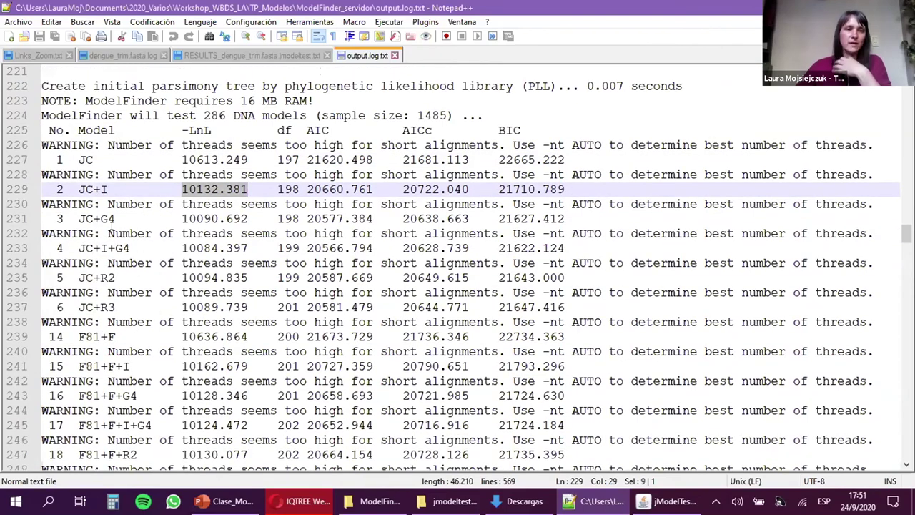
{"action": "left_click_drag", "start_coordinate": [79, 189], "coordinate": [106, 189]}
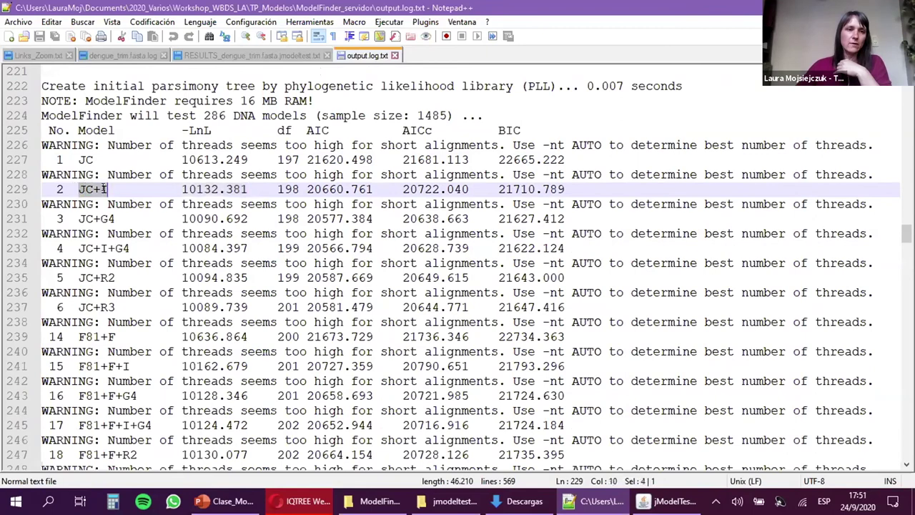
{"action": "left_click", "coordinate": [95, 188]}
{"action": "left_click_drag", "start_coordinate": [94, 188], "coordinate": [114, 218]}
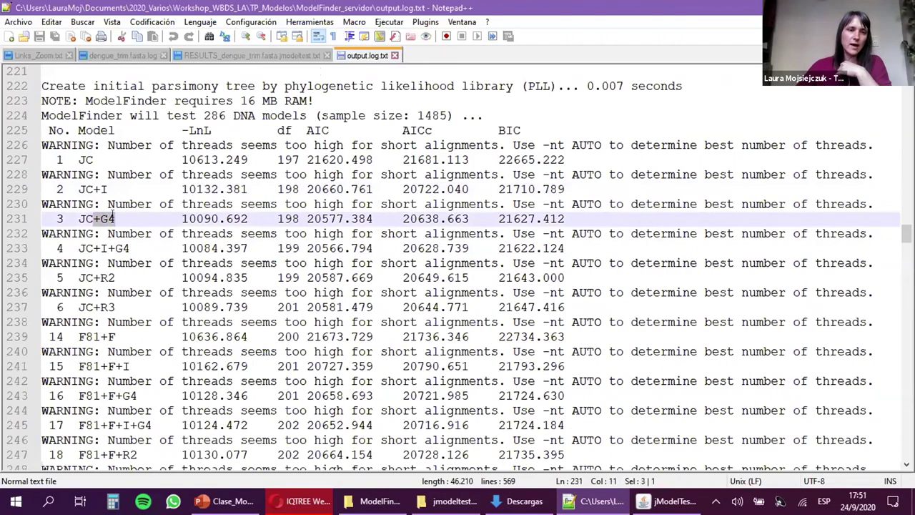
{"action": "scroll", "coordinate": [113, 214], "scroll_direction": "down", "scroll_amount": 1}
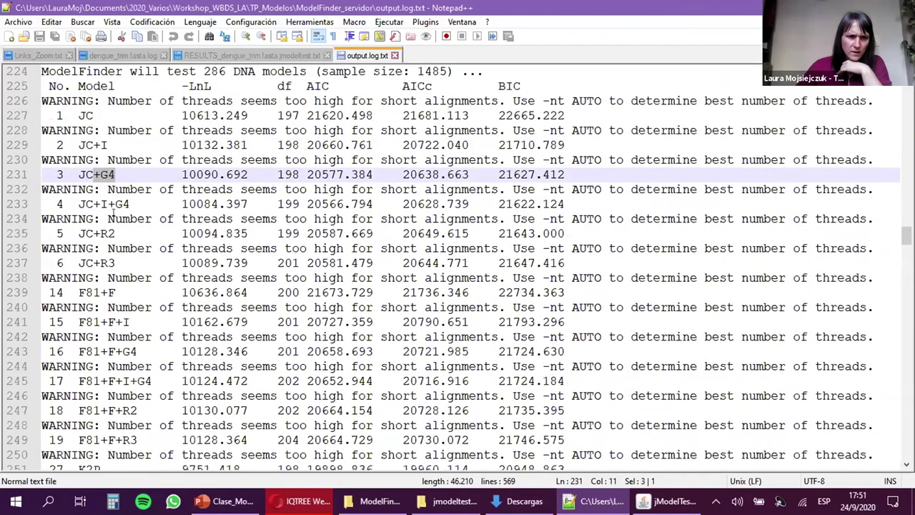
{"action": "scroll", "coordinate": [112, 212], "scroll_direction": "down", "scroll_amount": 1}
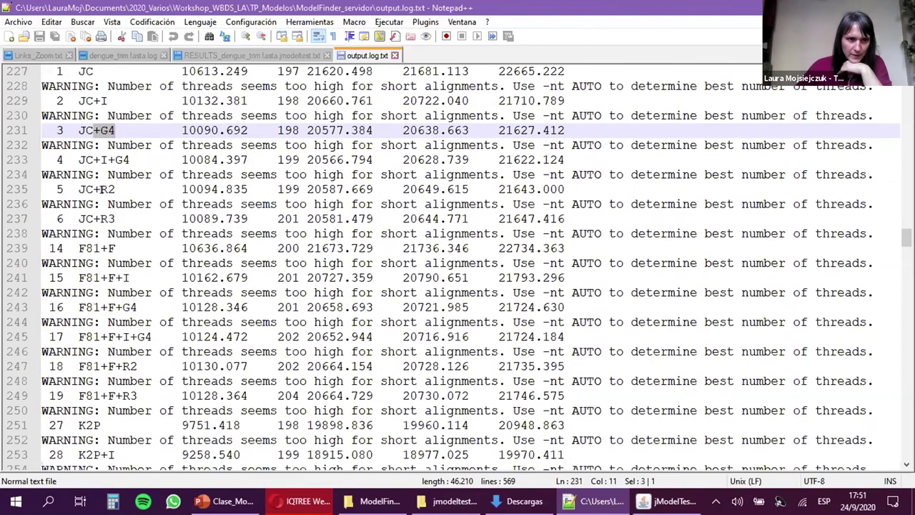
{"action": "double_click", "coordinate": [107, 189]}
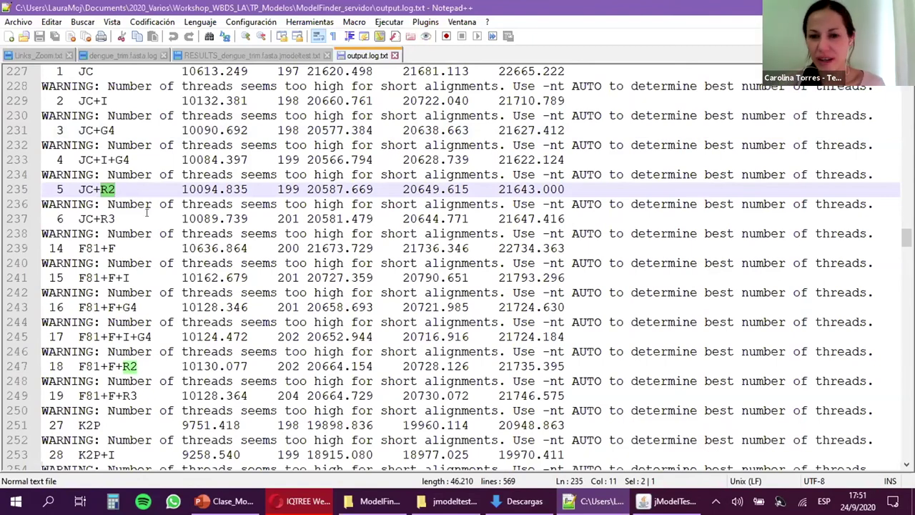
- Examine the F81 and K2P model rows and highlight F81+F+R3, then clear the highlight
{"action": "scroll", "coordinate": [146, 211], "scroll_direction": "down", "scroll_amount": 1}
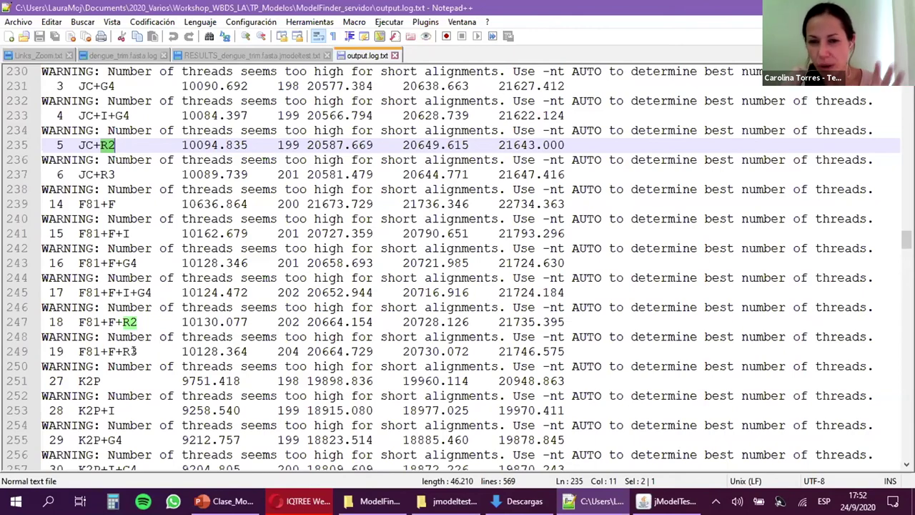
{"action": "scroll", "coordinate": [133, 350], "scroll_direction": "down", "scroll_amount": 3}
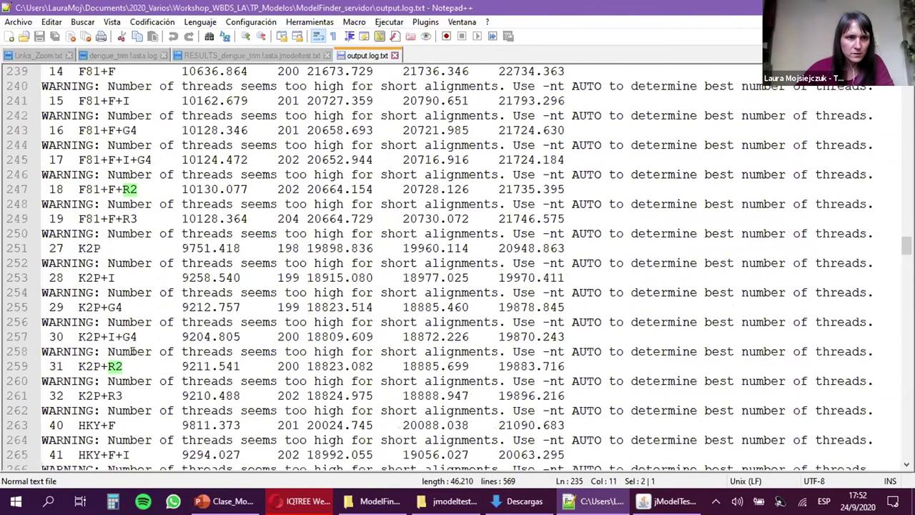
{"action": "left_click_drag", "start_coordinate": [130, 218], "coordinate": [78, 219]}
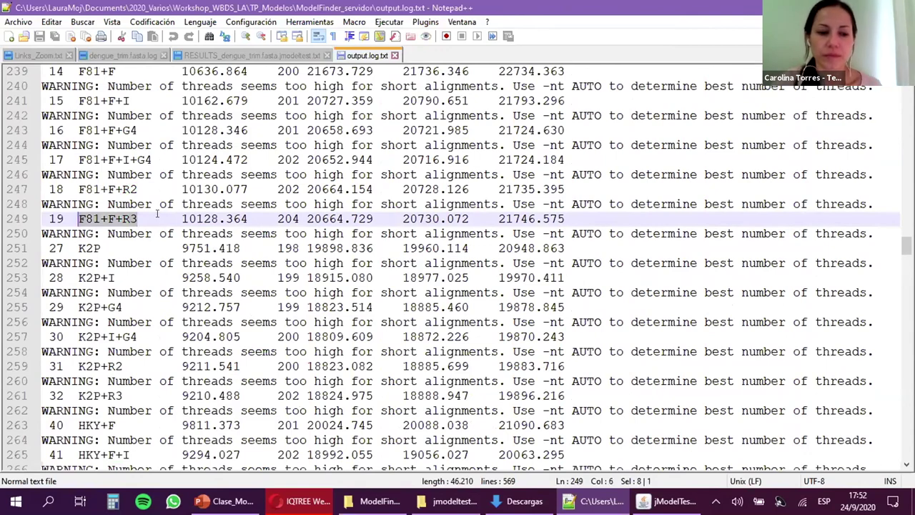
{"action": "left_click", "coordinate": [113, 221]}
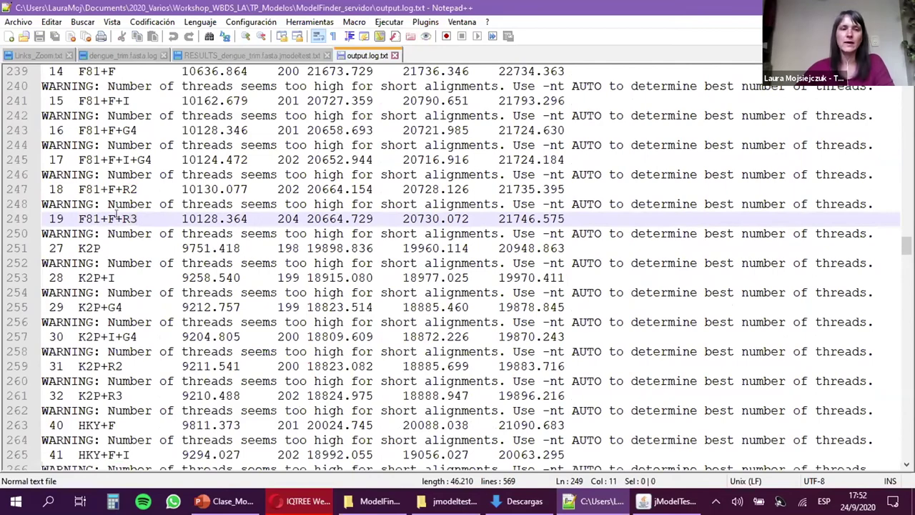
- Highlight the R3 suffix of F81+F+R3, then skim the remaining tested models down to the end of the ModelFinder table
{"action": "double_click", "coordinate": [131, 218]}
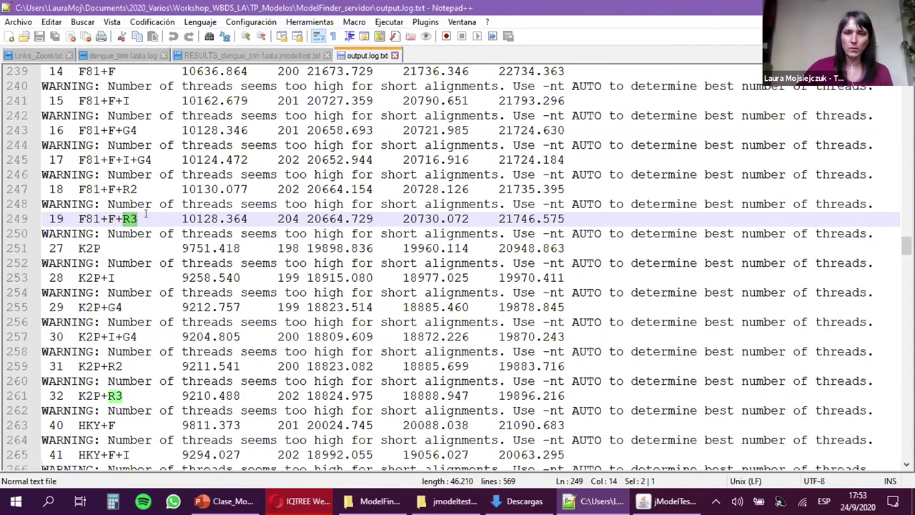
{"action": "scroll", "coordinate": [145, 222], "scroll_direction": "down", "scroll_amount": 4}
{"action": "scroll", "coordinate": [50, 307], "scroll_direction": "down", "scroll_amount": 2}
{"action": "scroll", "coordinate": [50, 308], "scroll_direction": "down", "scroll_amount": 10}
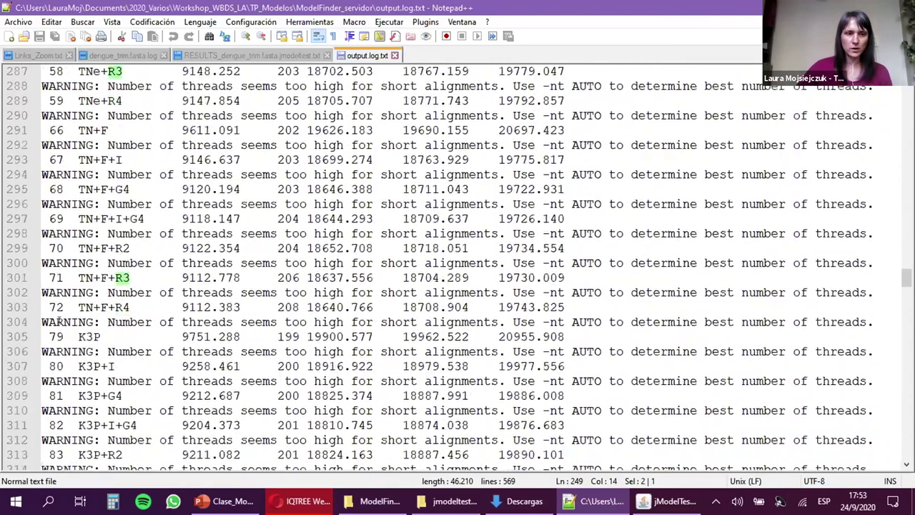
{"action": "scroll", "coordinate": [60, 336], "scroll_direction": "down", "scroll_amount": 4}
{"action": "scroll", "coordinate": [61, 337], "scroll_direction": "down", "scroll_amount": 20}
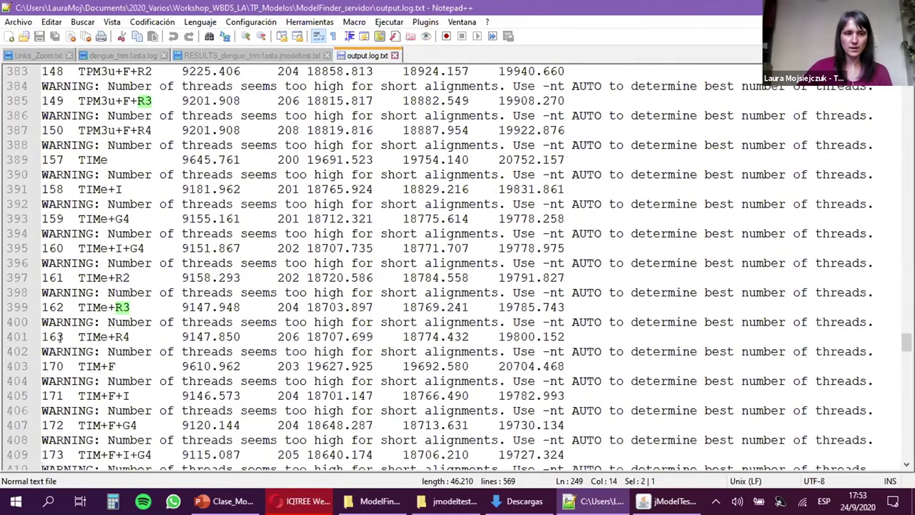
{"action": "scroll", "coordinate": [60, 335], "scroll_direction": "down", "scroll_amount": 18}
{"action": "scroll", "coordinate": [70, 345], "scroll_direction": "down", "scroll_amount": 6}
{"action": "scroll", "coordinate": [70, 349], "scroll_direction": "down", "scroll_amount": 19}
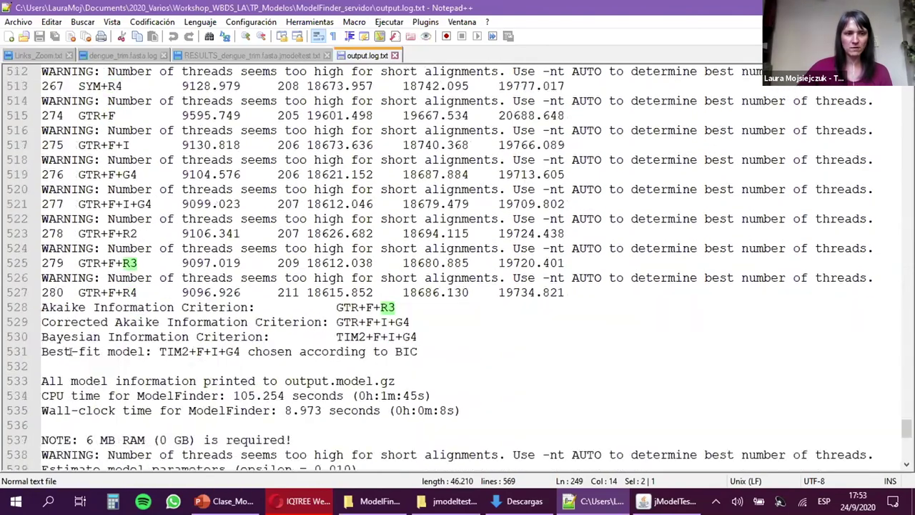
- Highlight parts of the last GTR rows: the model number of GTR+F+R4, the F term and the +R4 suffix
{"action": "left_click_drag", "start_coordinate": [41, 292], "coordinate": [137, 293]}
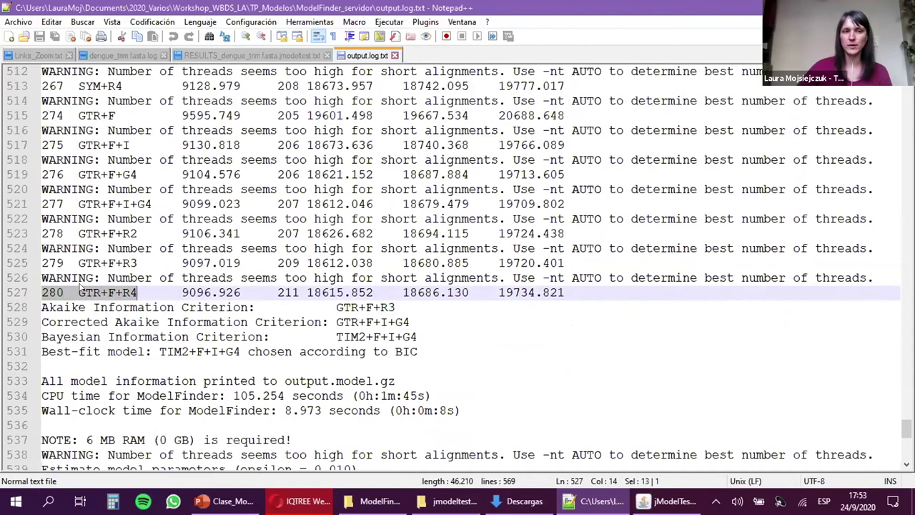
{"action": "left_click", "coordinate": [79, 292]}
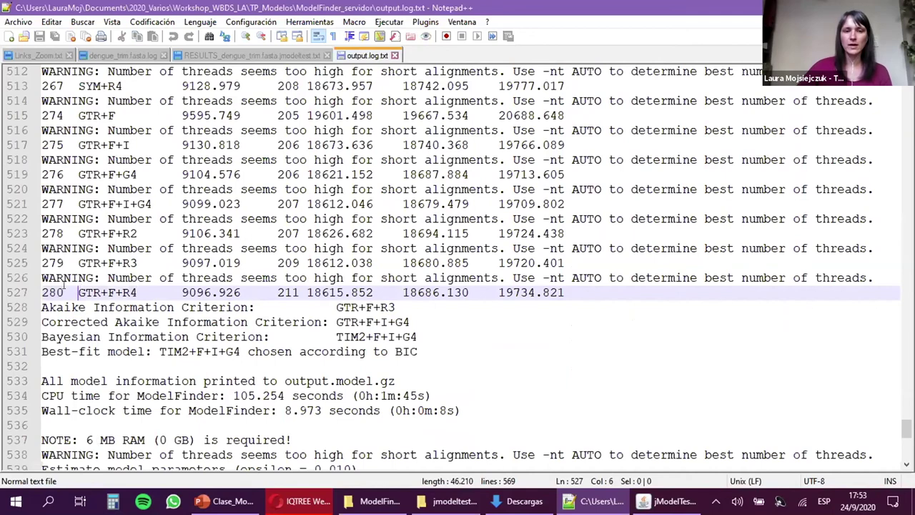
{"action": "left_click_drag", "start_coordinate": [41, 292], "coordinate": [63, 293]}
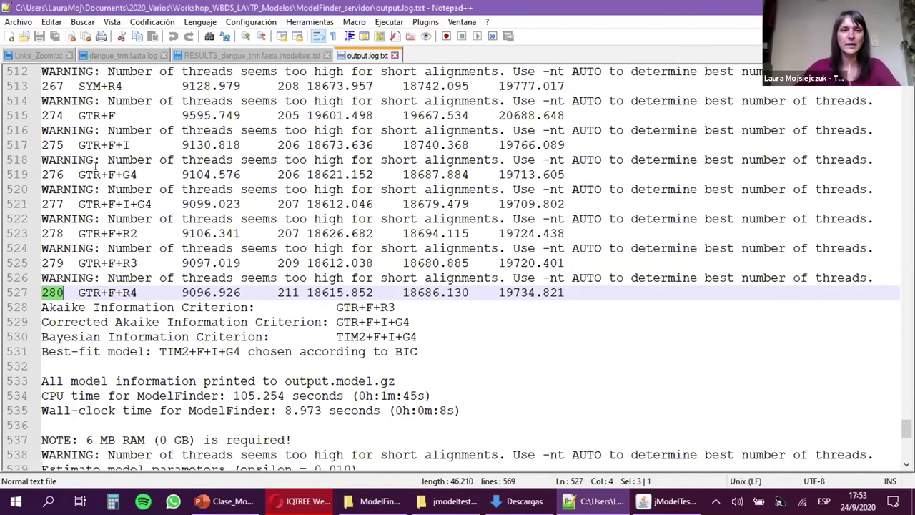
{"action": "left_click_drag", "start_coordinate": [104, 114], "coordinate": [116, 115]}
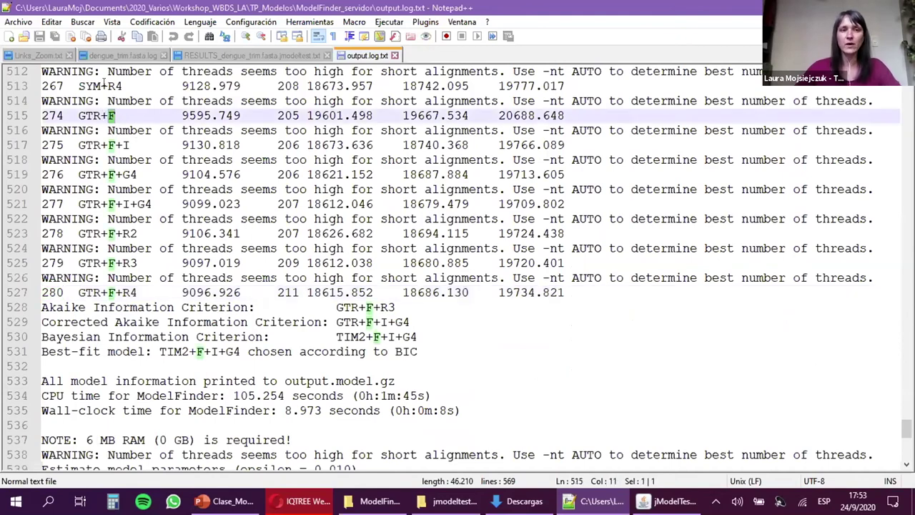
{"action": "scroll", "coordinate": [125, 264], "scroll_direction": "up", "scroll_amount": 1}
{"action": "left_click_drag", "start_coordinate": [114, 334], "coordinate": [138, 336]}
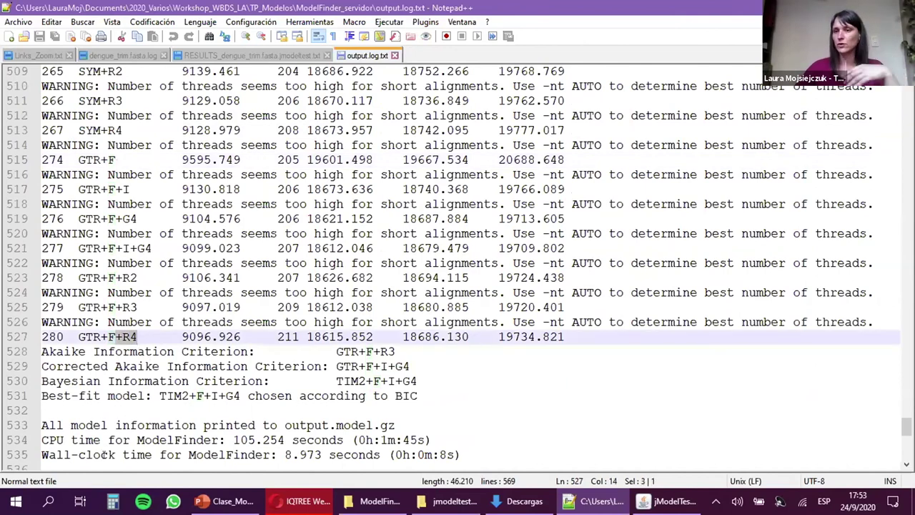
{"action": "mouse_move", "coordinate": [48, 336]}
{"action": "left_mouse_down"}
{"action": "mouse_move", "coordinate": [63, 336]}
{"action": "mouse_move", "coordinate": [42, 336]}
{"action": "left_mouse_up"}
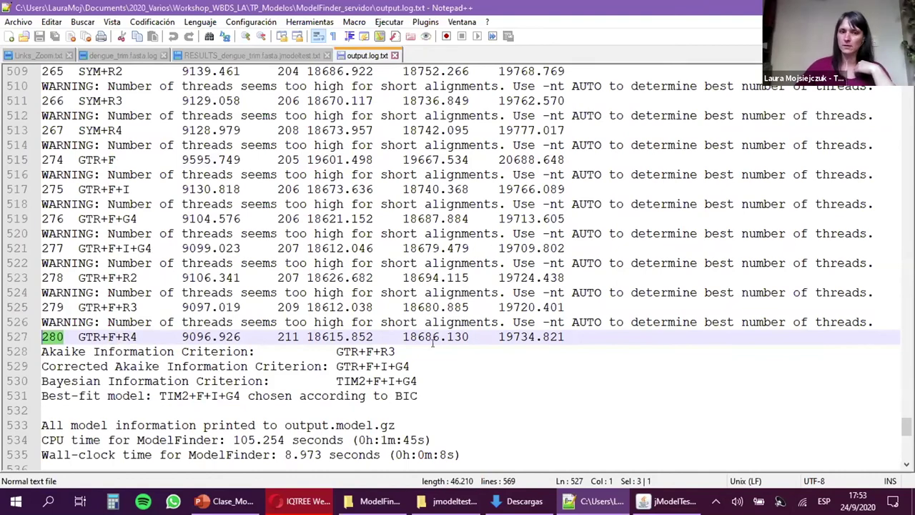
- Highlight the -LnL value of GTR+F+R4, then the Akaike Information Criterion line below the table
{"action": "scroll", "coordinate": [450, 363], "scroll_direction": "down", "scroll_amount": 1}
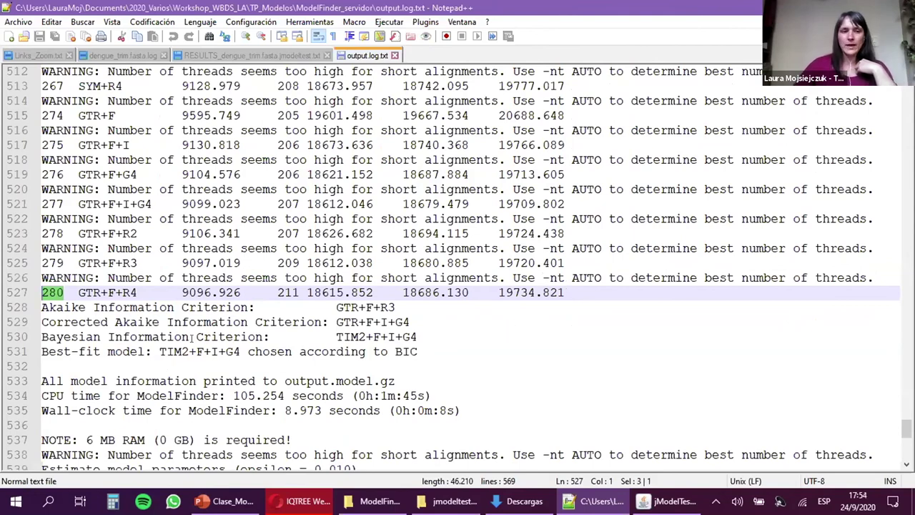
{"action": "left_click_drag", "start_coordinate": [181, 292], "coordinate": [242, 292]}
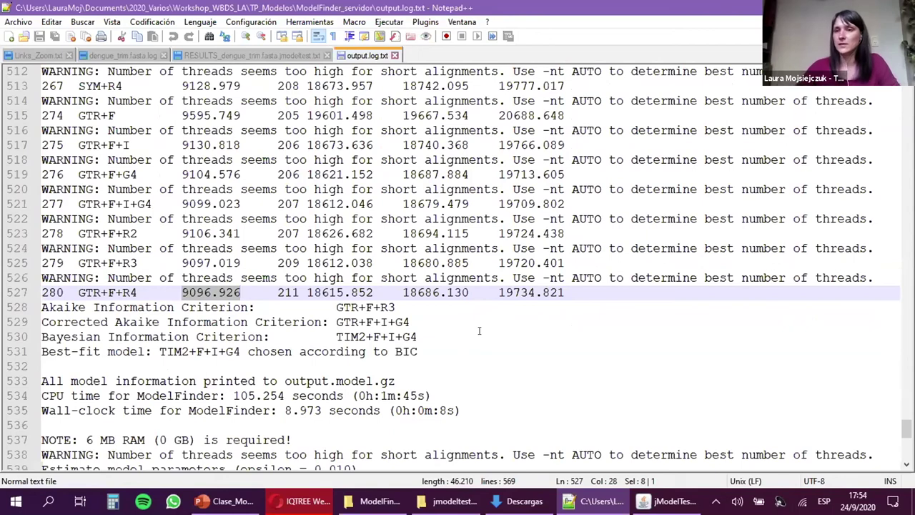
{"action": "scroll", "coordinate": [463, 315], "scroll_direction": "down", "scroll_amount": 1}
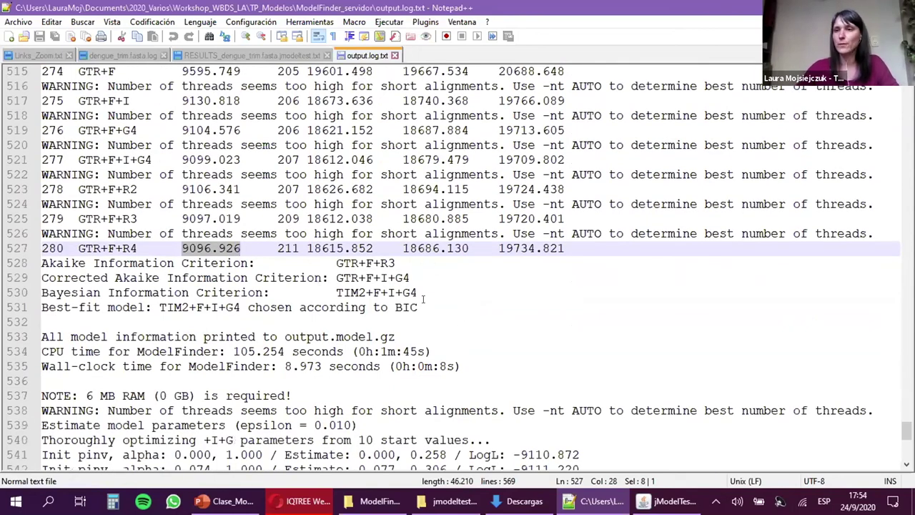
{"action": "left_click", "coordinate": [331, 259]}
{"action": "left_click_drag", "start_coordinate": [40, 263], "coordinate": [396, 263]}
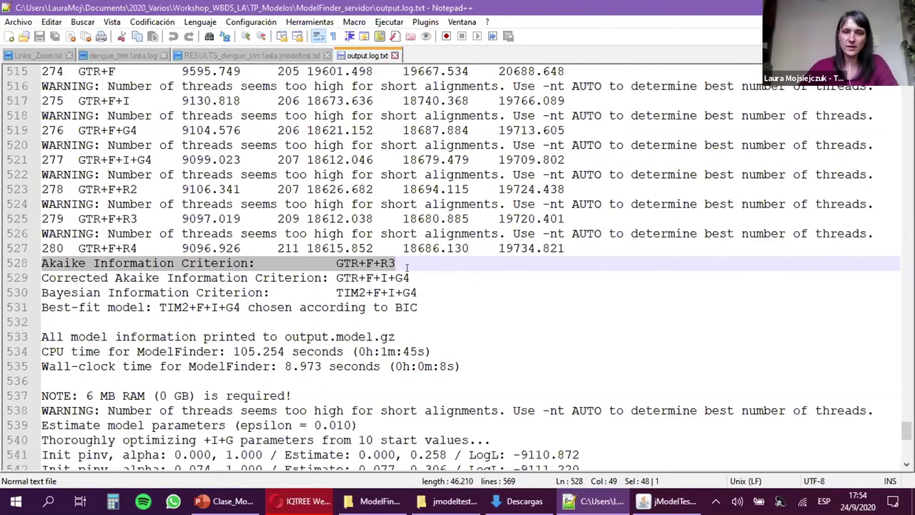
- Highlight the Bayesian Information Criterion line, then compare GTR on the Akaike line with TIM2 on the Bayesian line
{"action": "scroll", "coordinate": [402, 264], "scroll_direction": "up", "scroll_amount": 1}
{"action": "scroll", "coordinate": [402, 264], "scroll_direction": "down", "scroll_amount": 2}
{"action": "scroll", "coordinate": [426, 227], "scroll_direction": "up", "scroll_amount": 1}
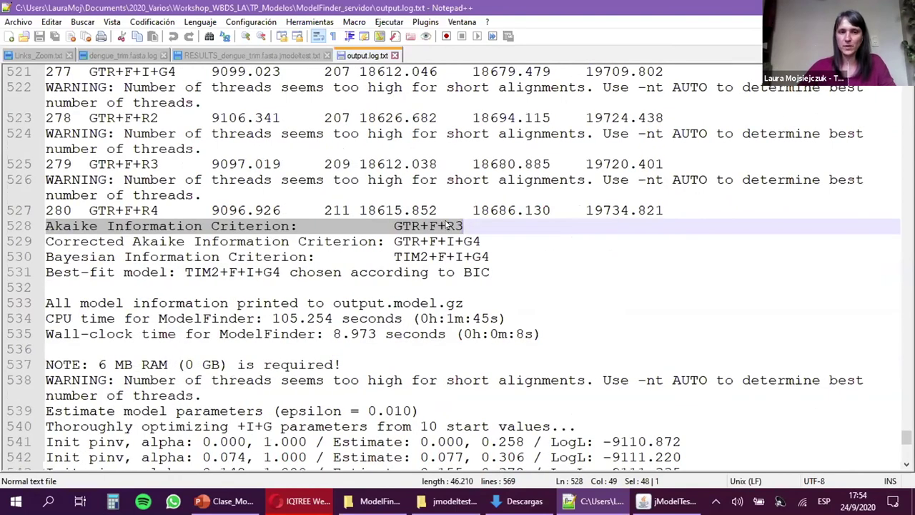
{"action": "left_click", "coordinate": [491, 256]}
{"action": "left_click_drag", "start_coordinate": [491, 256], "coordinate": [44, 258]}
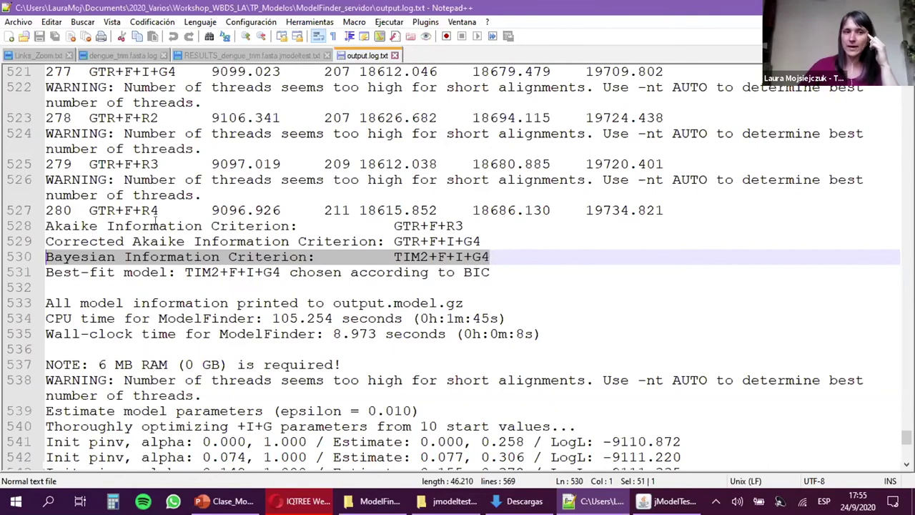
{"action": "left_click_drag", "start_coordinate": [46, 226], "coordinate": [420, 225]}
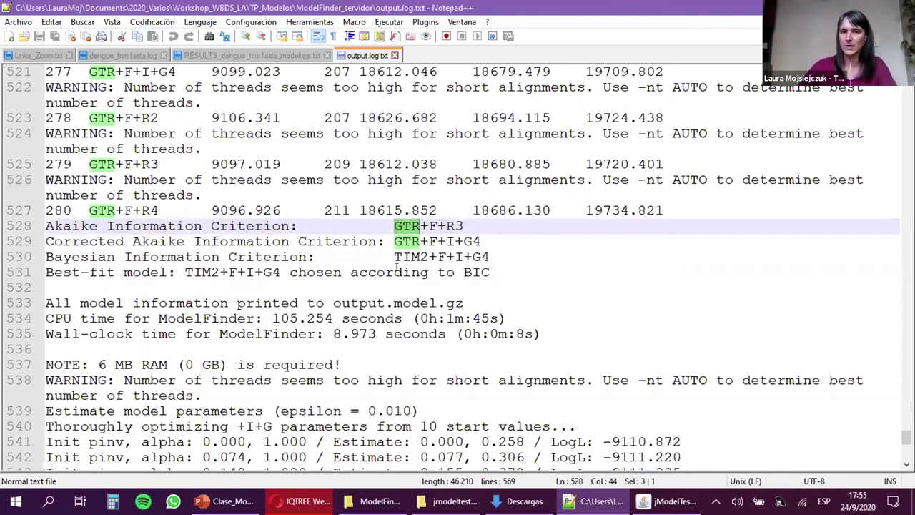
{"action": "left_click_drag", "start_coordinate": [392, 256], "coordinate": [427, 257]}
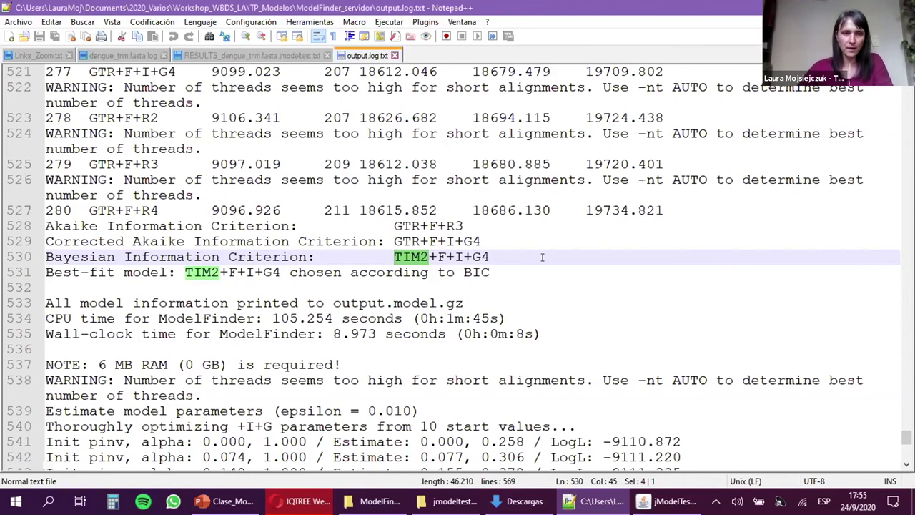
- Highlight the models under all three information criteria together, then only the Bayesian Information Criterion line
{"action": "scroll", "coordinate": [542, 256], "scroll_direction": "down", "scroll_amount": 1}
{"action": "left_click_drag", "start_coordinate": [490, 211], "coordinate": [392, 180]}
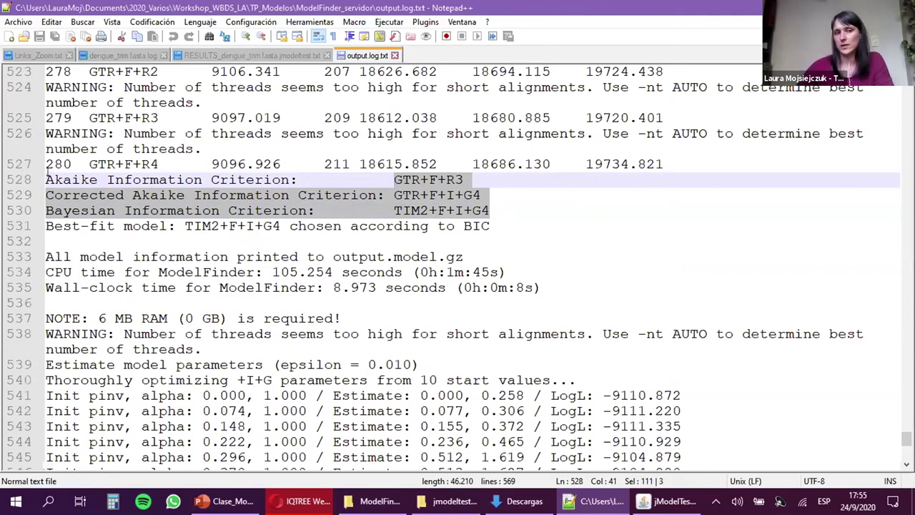
{"action": "left_click", "coordinate": [40, 212]}
{"action": "left_click_drag", "start_coordinate": [46, 211], "coordinate": [490, 209]}
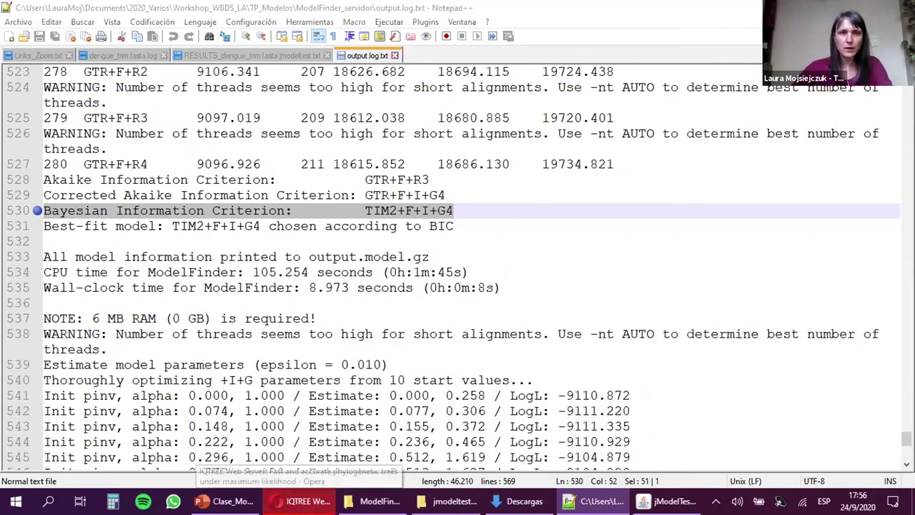
- Switch to the CIPRES Science Gateway page in Opera and review the output file list for dataset_dengue
{"action": "right_click", "coordinate": [302, 500]}
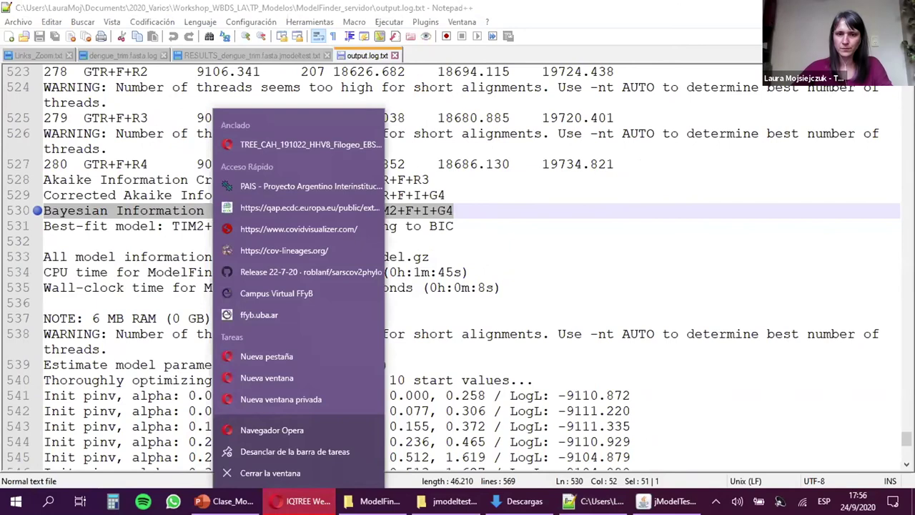
{"action": "left_click", "coordinate": [301, 500]}
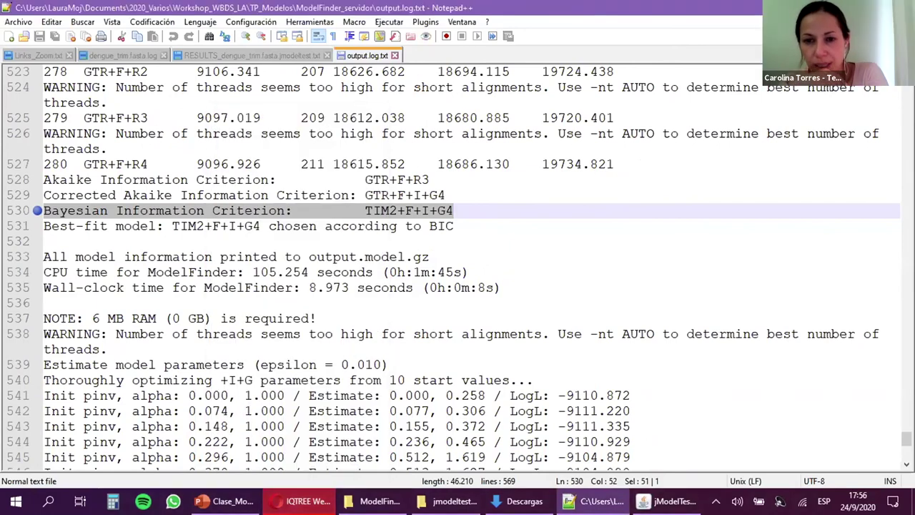
{"action": "left_click", "coordinate": [302, 500]}
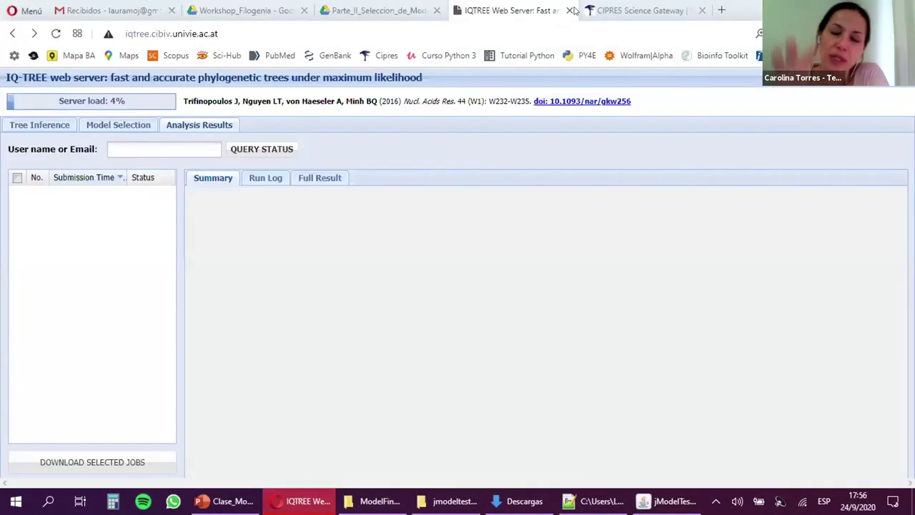
{"action": "left_click", "coordinate": [633, 9]}
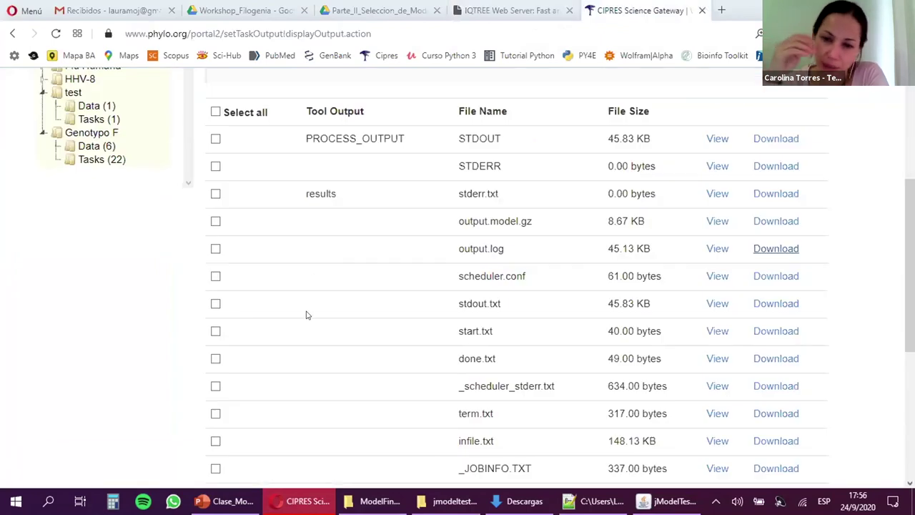
{"action": "scroll", "coordinate": [308, 317], "scroll_direction": "up", "scroll_amount": 1}
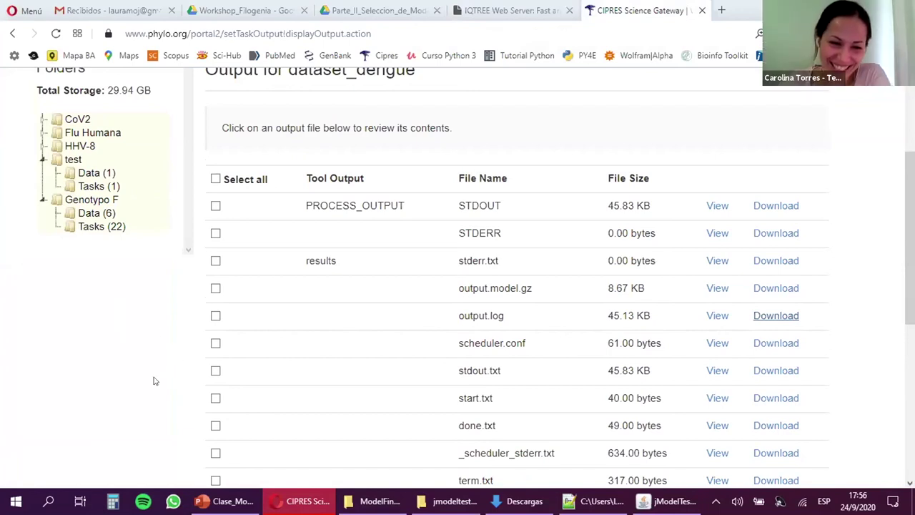
{"action": "scroll", "coordinate": [155, 403], "scroll_direction": "up", "scroll_amount": 1}
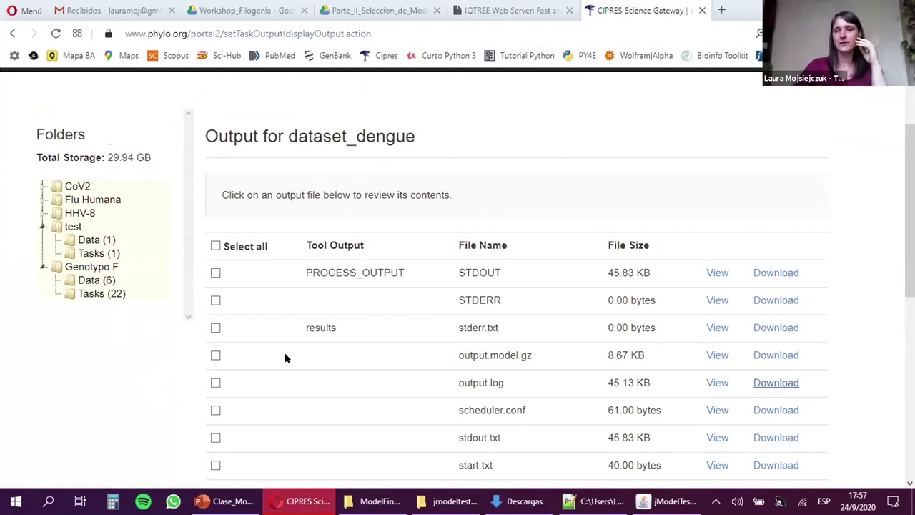
{"action": "scroll", "coordinate": [286, 357], "scroll_direction": "up", "scroll_amount": 1}
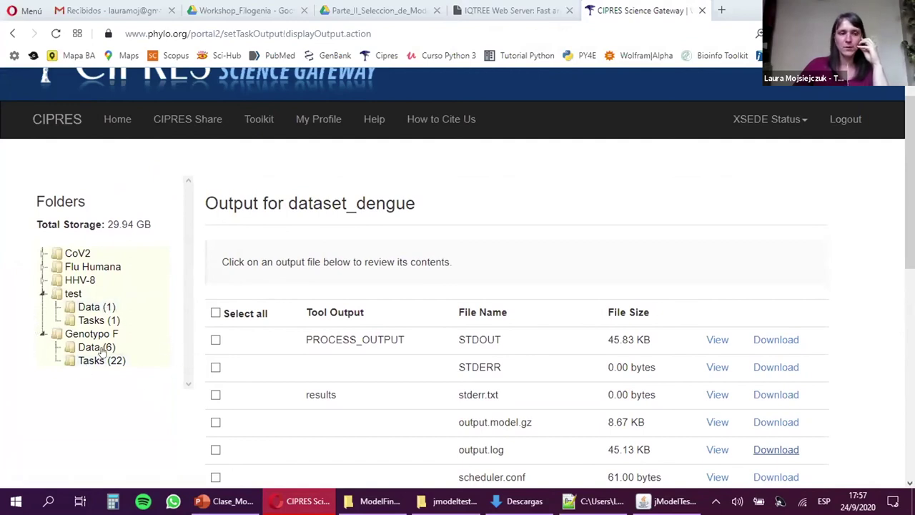
- Open the task list of the test folder and start creating a new task
{"action": "key", "text": "ctrl+plus"}
{"action": "key", "text": "ctrl+plus"}
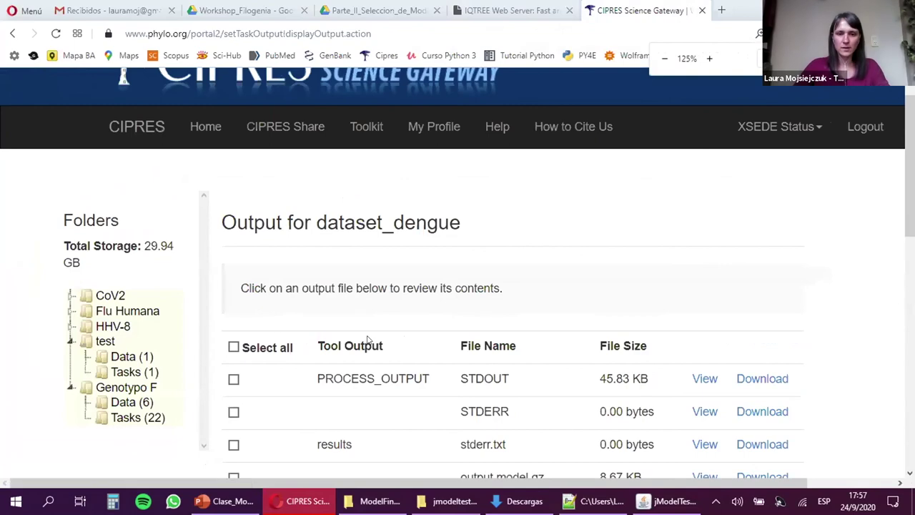
{"action": "scroll", "coordinate": [374, 333], "scroll_direction": "down", "scroll_amount": 2}
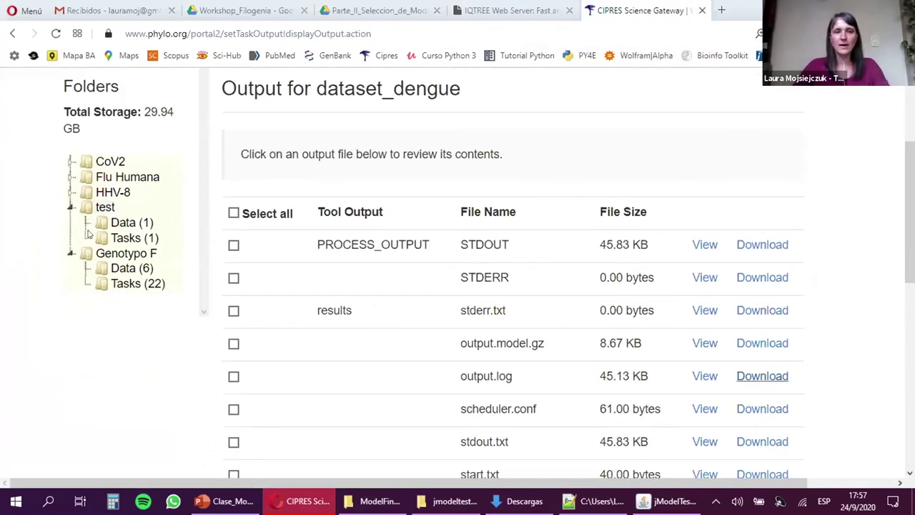
{"action": "left_click", "coordinate": [138, 240]}
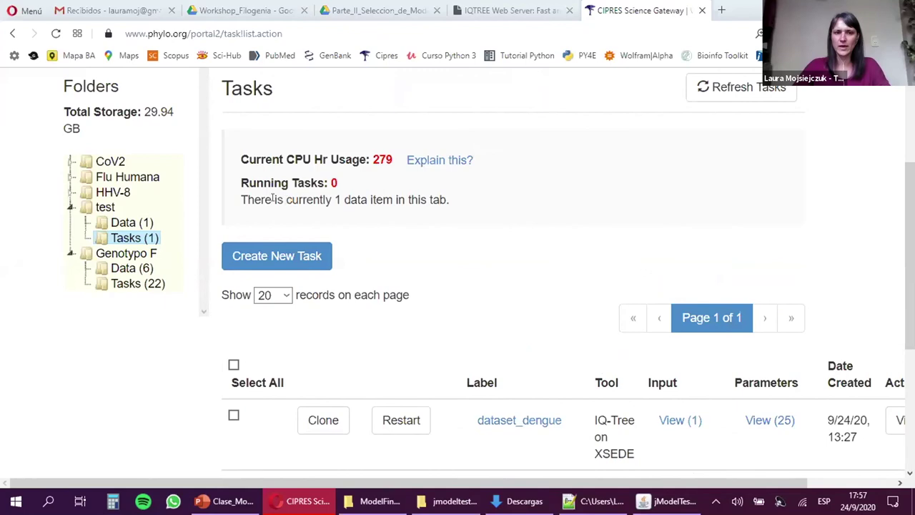
{"action": "scroll", "coordinate": [364, 248], "scroll_direction": "down", "scroll_amount": 2}
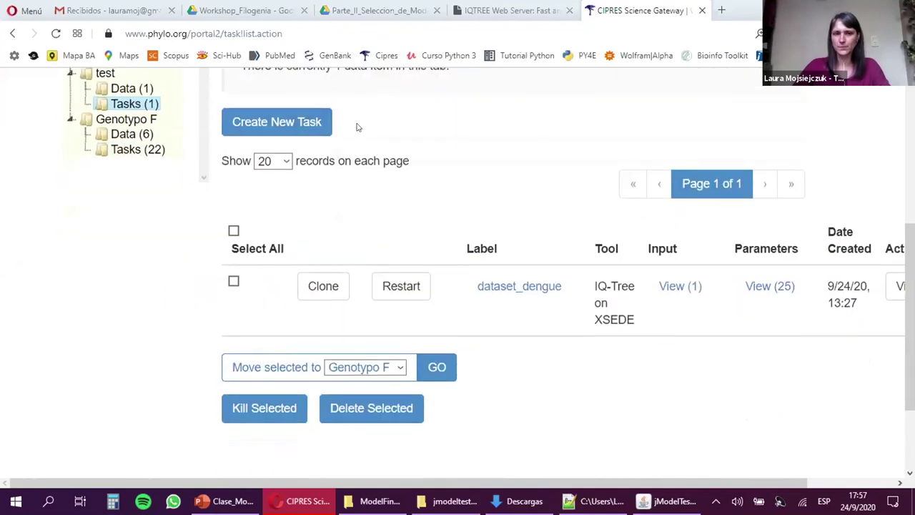
{"action": "scroll", "coordinate": [361, 138], "scroll_direction": "up", "scroll_amount": 1}
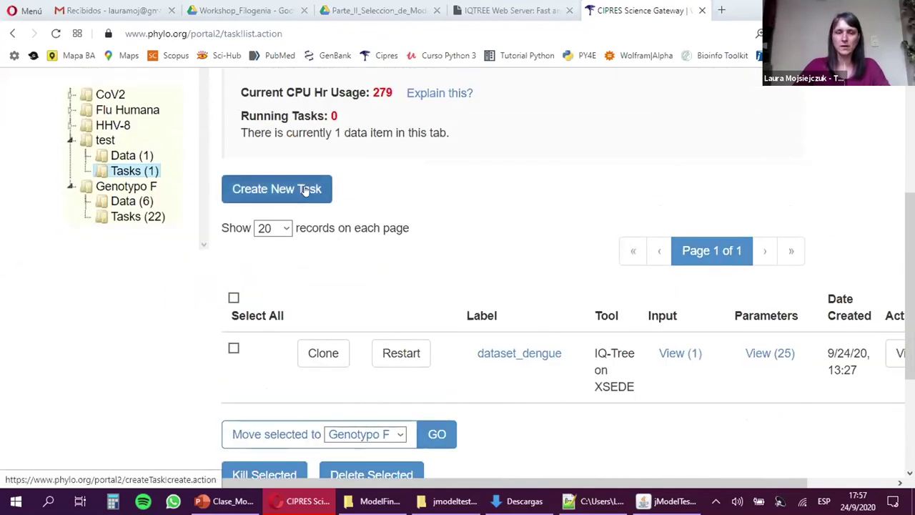
{"action": "left_click", "coordinate": [307, 189]}
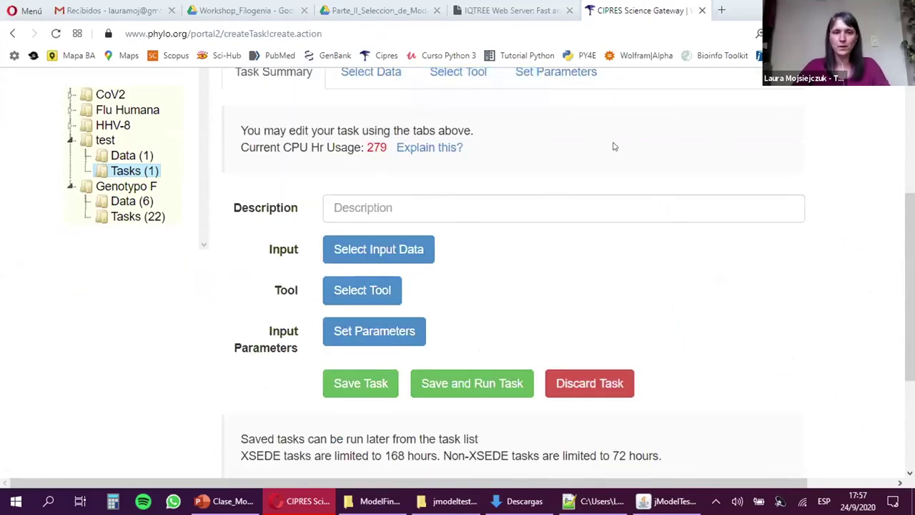
- Enter Dengue_JModel as the new task's description and submit it
{"action": "scroll", "coordinate": [612, 146], "scroll_direction": "up", "scroll_amount": 1}
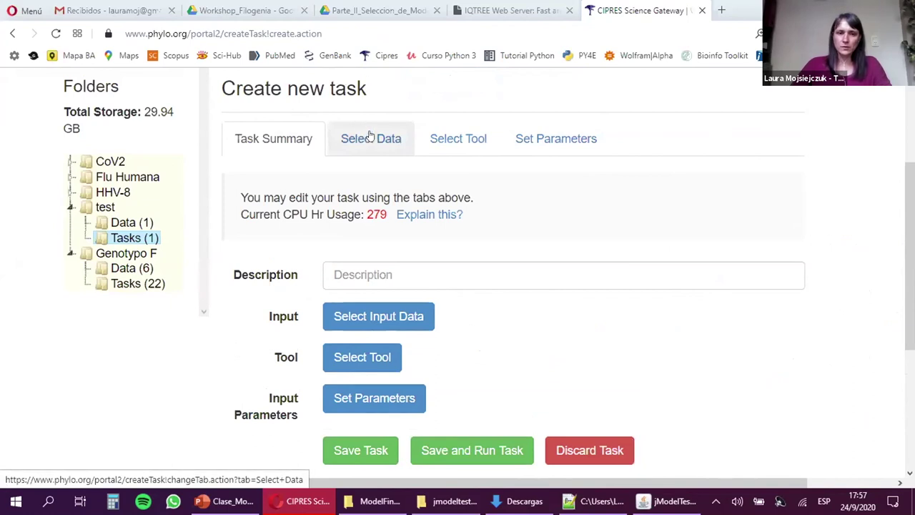
{"action": "left_click", "coordinate": [423, 273]}
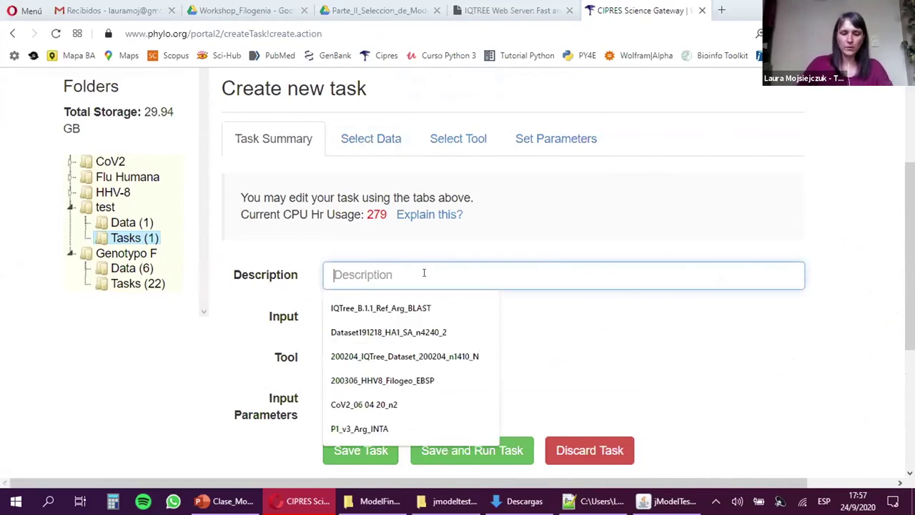
{"action": "type", "text": "J"}
{"action": "key", "text": "BackSpace"}
{"action": "type", "text": "Dengue_JM"}
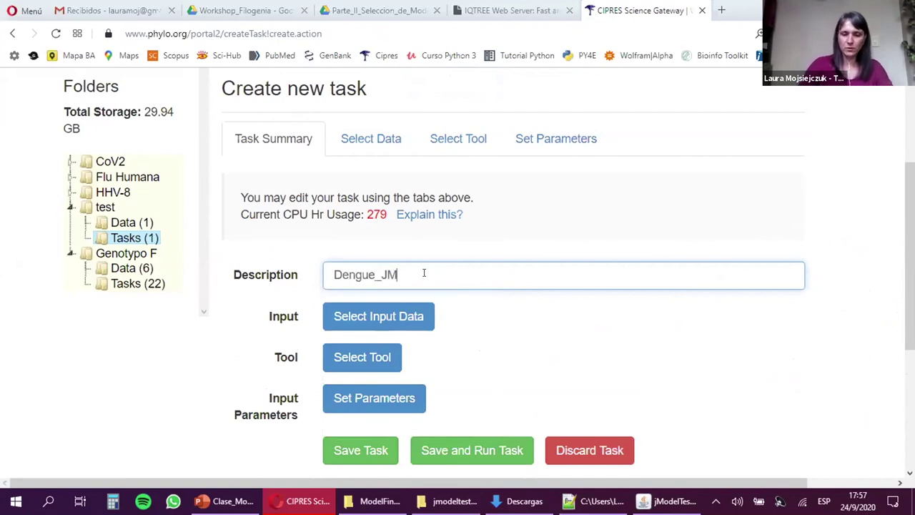
{"action": "type", "text": "odel"}
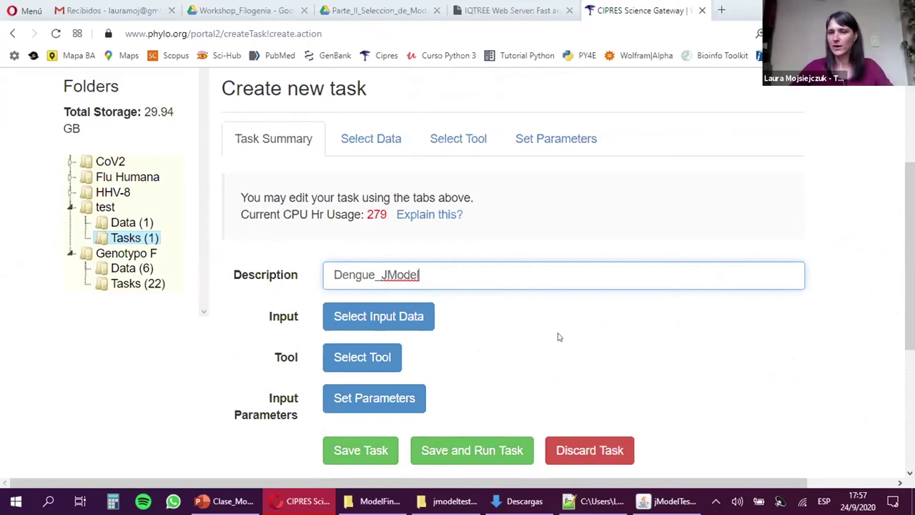
{"action": "key", "text": "Return"}
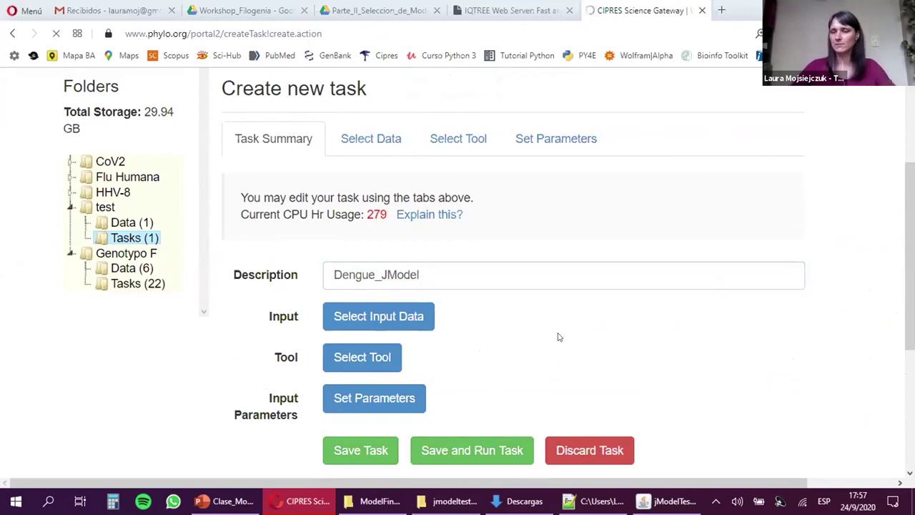
- Set dengue_align_edit.fasta as the input data of the new task
{"action": "scroll", "coordinate": [571, 336], "scroll_direction": "down", "scroll_amount": 1}
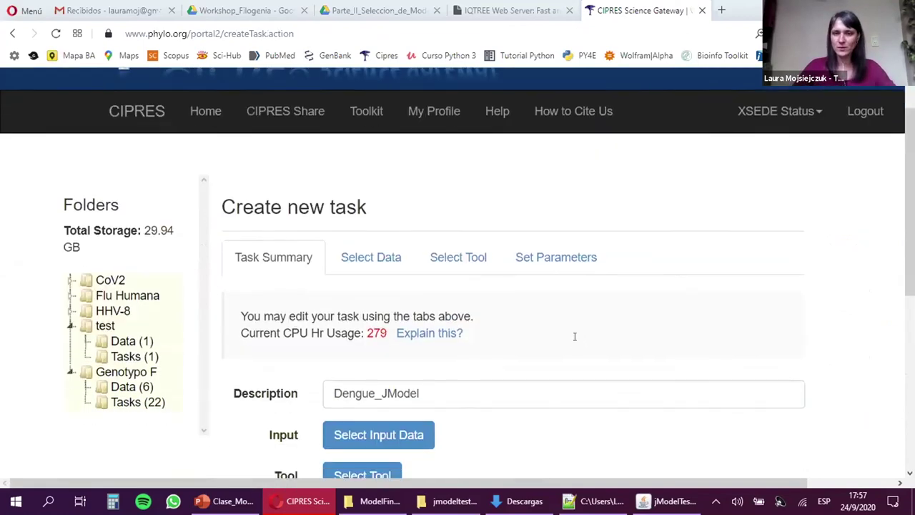
{"action": "scroll", "coordinate": [574, 336], "scroll_direction": "down", "scroll_amount": 1}
{"action": "scroll", "coordinate": [554, 239], "scroll_direction": "down", "scroll_amount": 1}
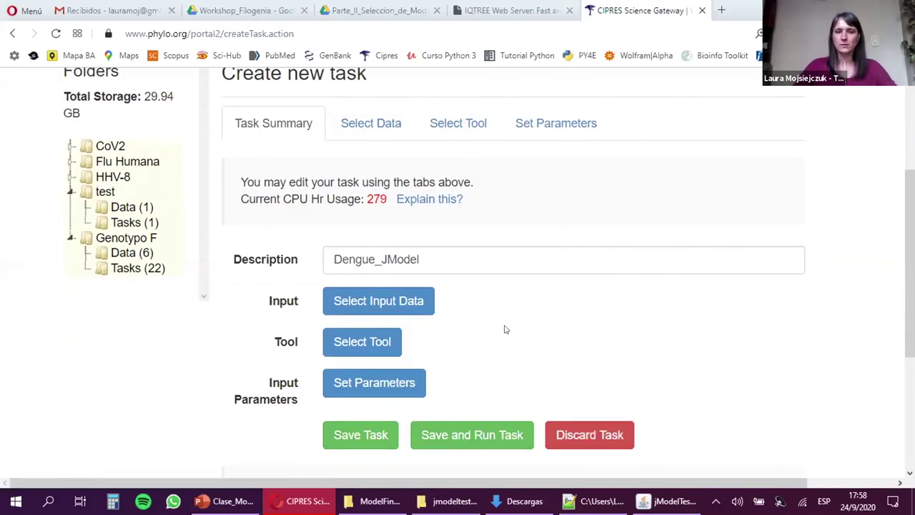
{"action": "left_click", "coordinate": [367, 124]}
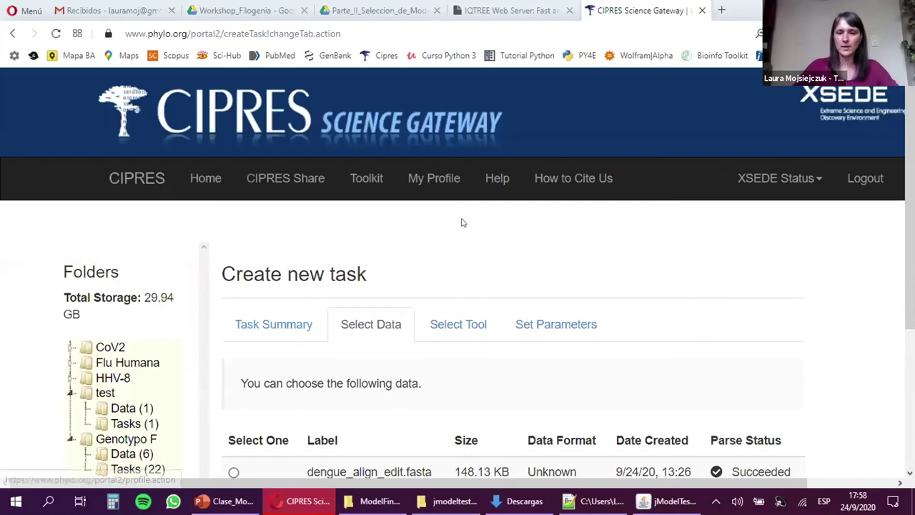
{"action": "scroll", "coordinate": [465, 214], "scroll_direction": "down", "scroll_amount": 2}
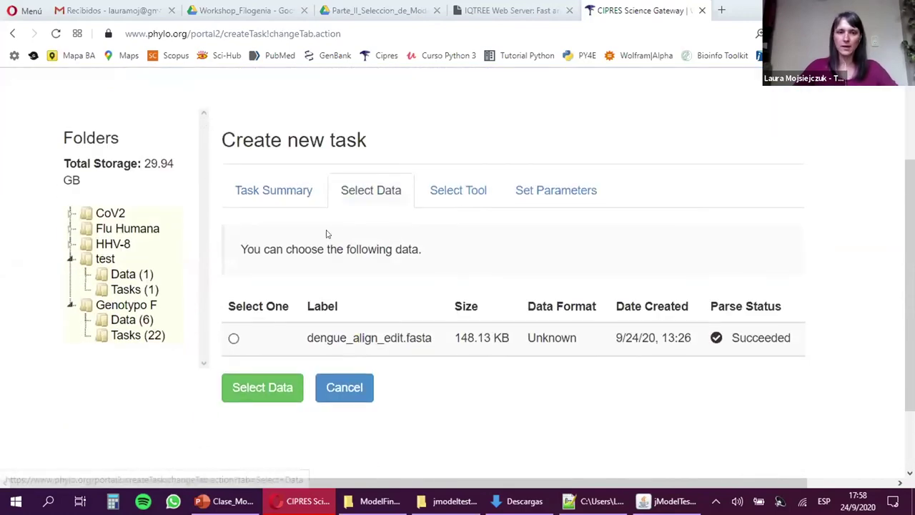
{"action": "left_click", "coordinate": [233, 338]}
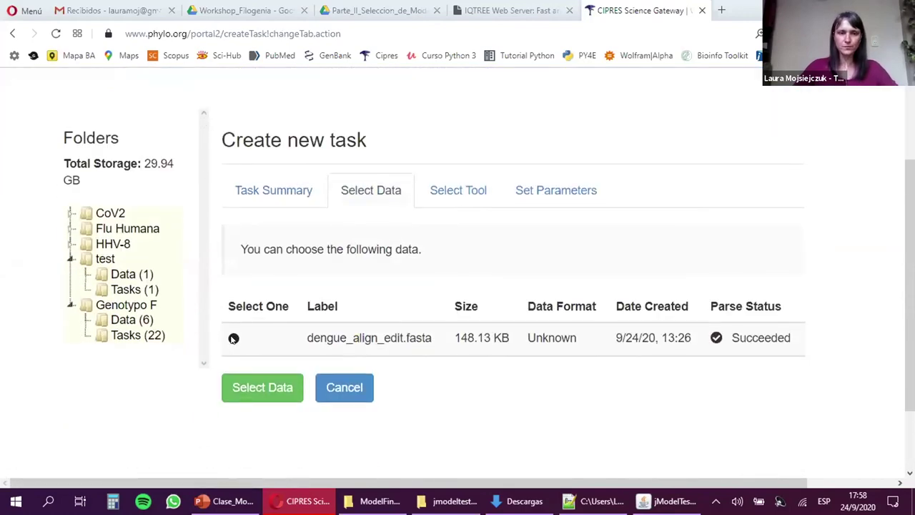
{"action": "left_click", "coordinate": [263, 387]}
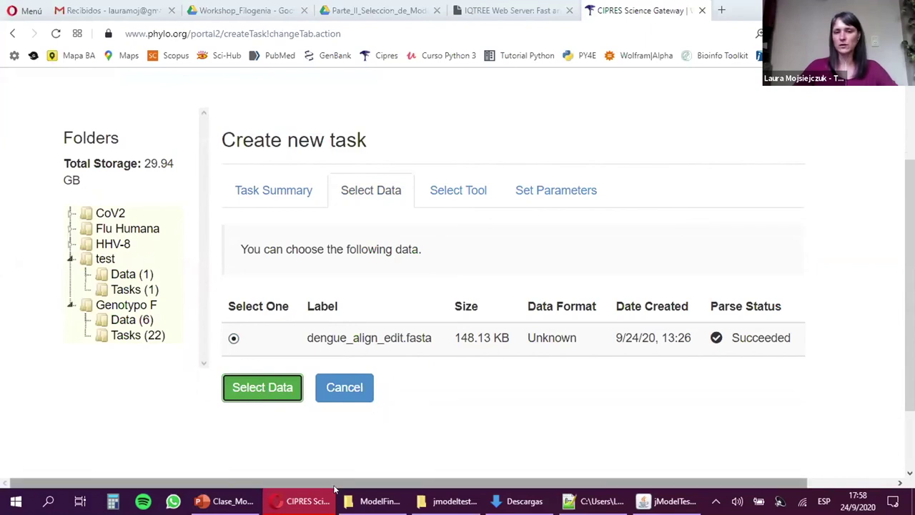
{"action": "left_click", "coordinate": [262, 389]}
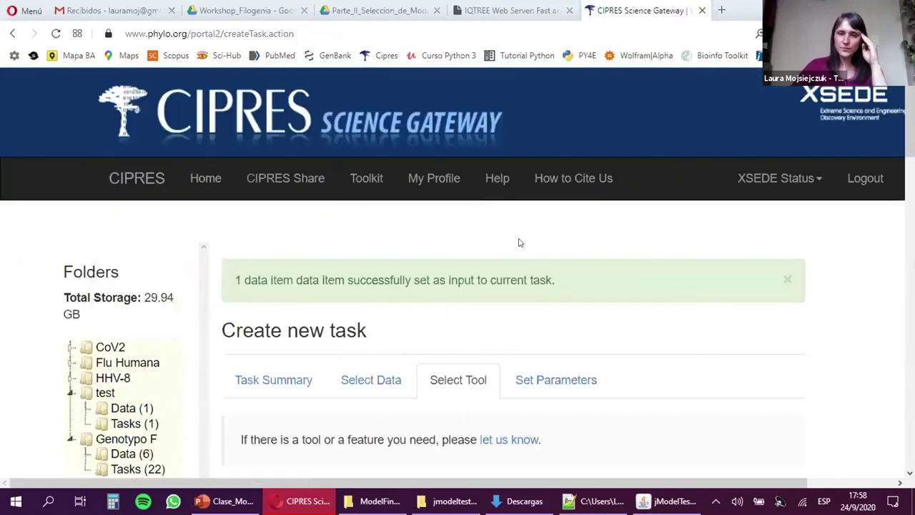
- Choose jModelTest2 on XSEDE (2.1.6) as the tool for the task
{"action": "scroll", "coordinate": [519, 243], "scroll_direction": "down", "scroll_amount": 2}
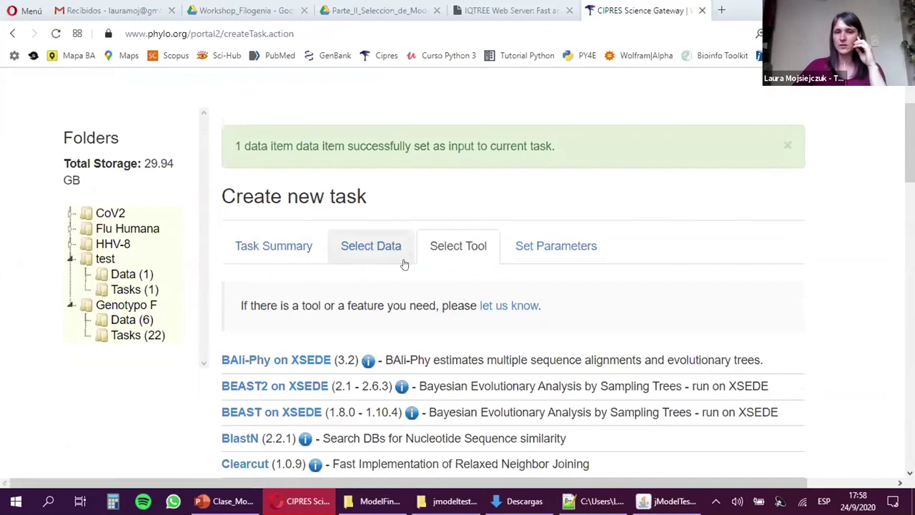
{"action": "scroll", "coordinate": [539, 277], "scroll_direction": "down", "scroll_amount": 5}
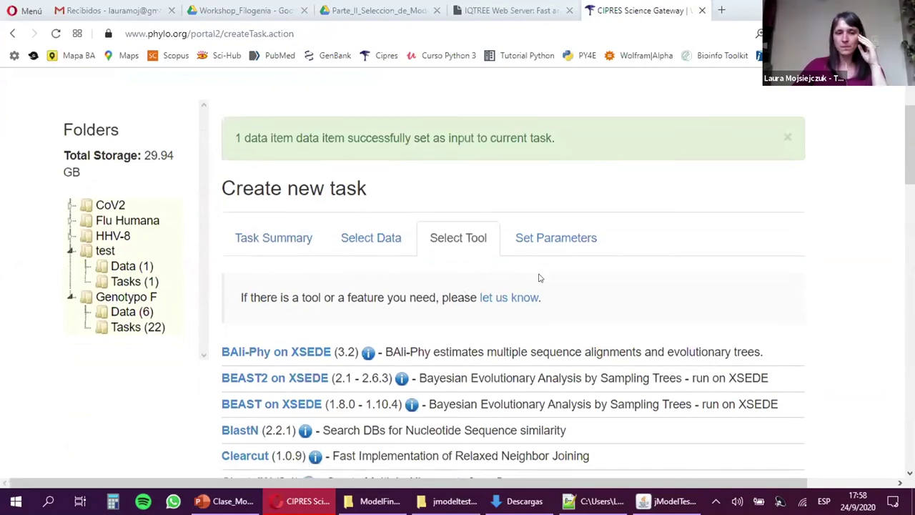
{"action": "scroll", "coordinate": [559, 283], "scroll_direction": "down", "scroll_amount": 5}
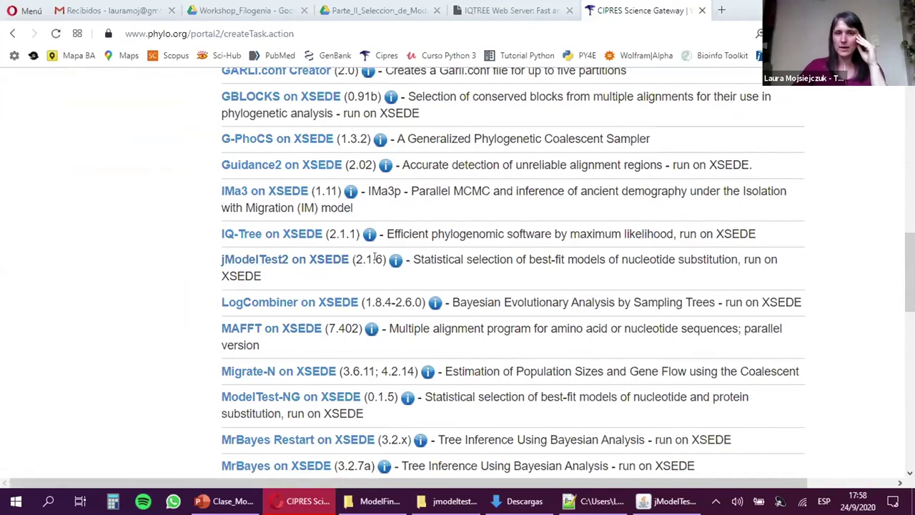
{"action": "left_click", "coordinate": [320, 262]}
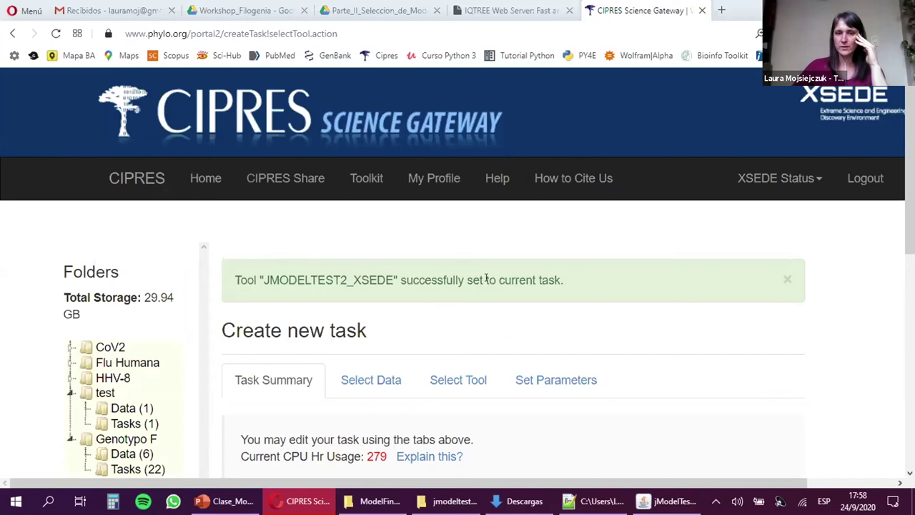
- Open the task's input parameters and examine the simple parameters, focusing on the maximum hours to run
{"action": "scroll", "coordinate": [627, 296], "scroll_direction": "down", "scroll_amount": 2}
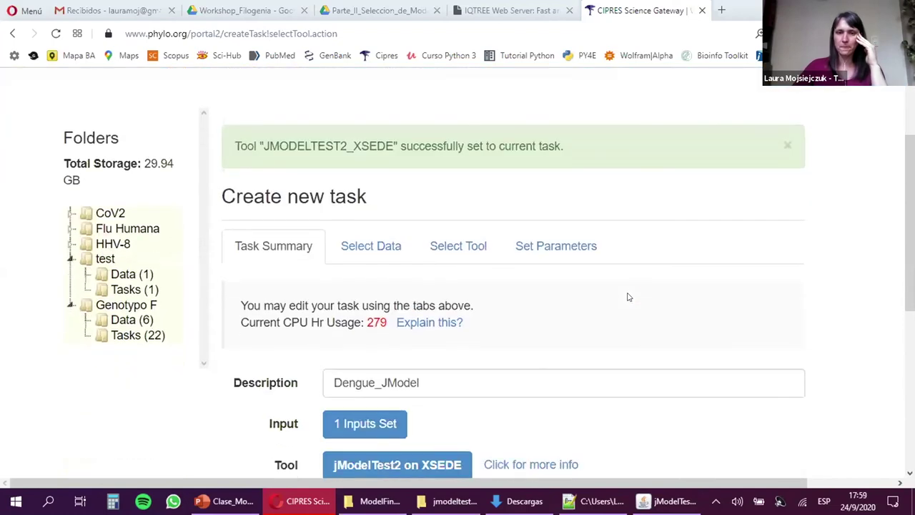
{"action": "scroll", "coordinate": [629, 296], "scroll_direction": "down", "scroll_amount": 1}
{"action": "scroll", "coordinate": [633, 293], "scroll_direction": "down", "scroll_amount": 1}
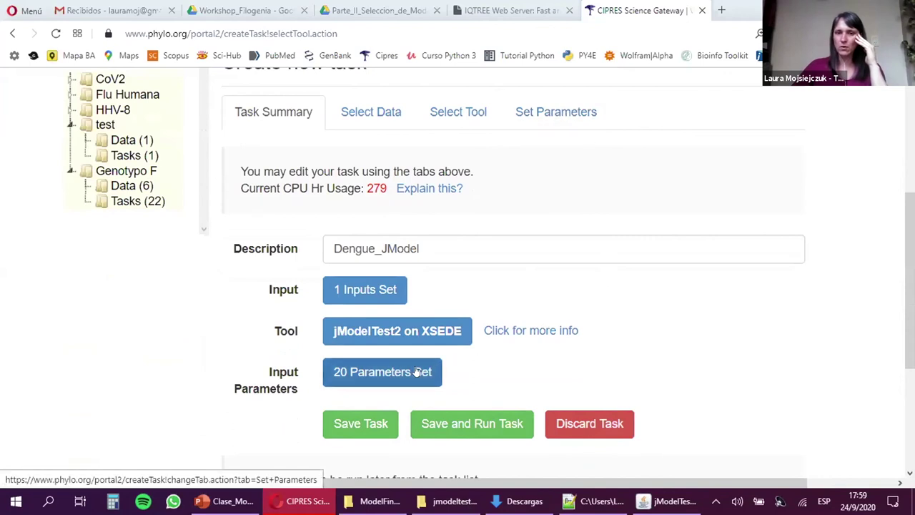
{"action": "left_click", "coordinate": [356, 376]}
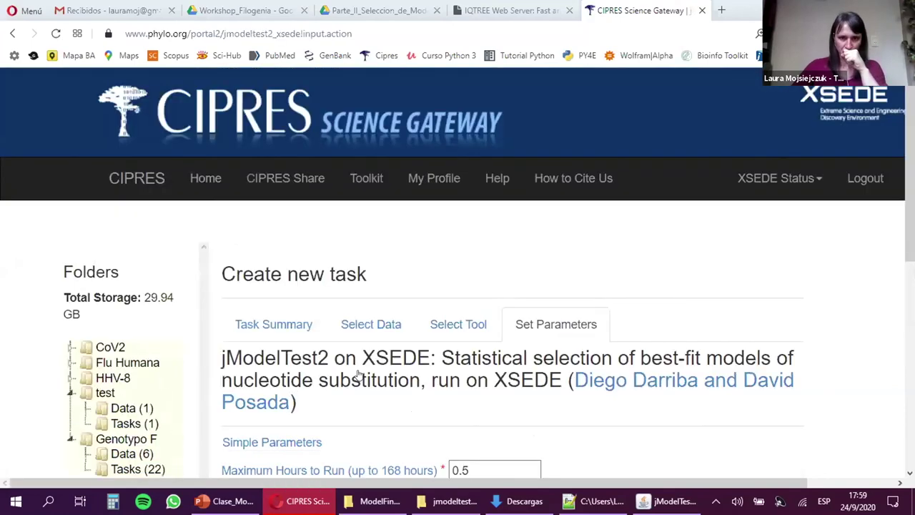
{"action": "scroll", "coordinate": [651, 347], "scroll_direction": "down", "scroll_amount": 1}
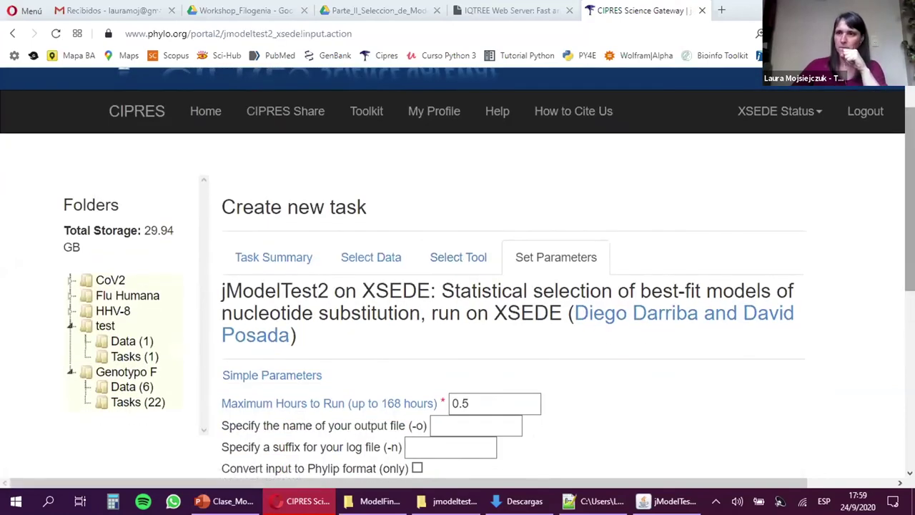
{"action": "scroll", "coordinate": [651, 347], "scroll_direction": "down", "scroll_amount": 2}
{"action": "scroll", "coordinate": [476, 323], "scroll_direction": "down", "scroll_amount": 1}
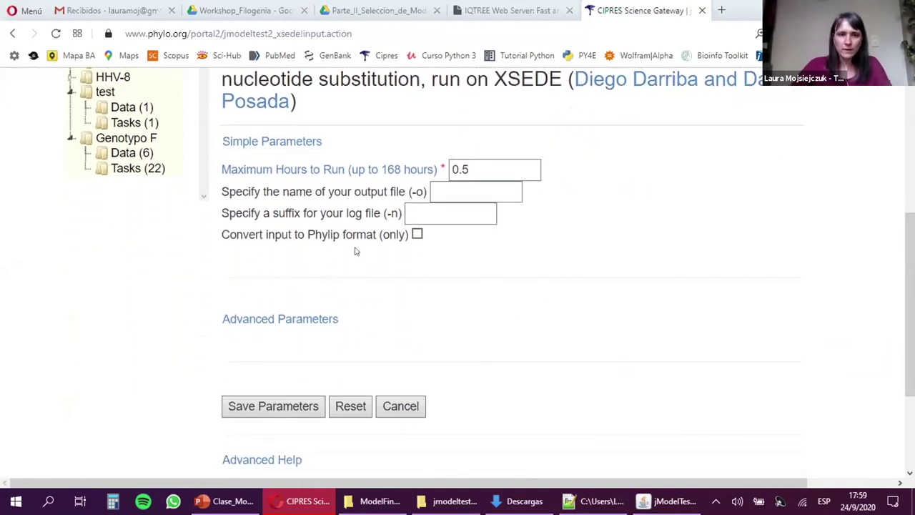
{"action": "left_click", "coordinate": [471, 168]}
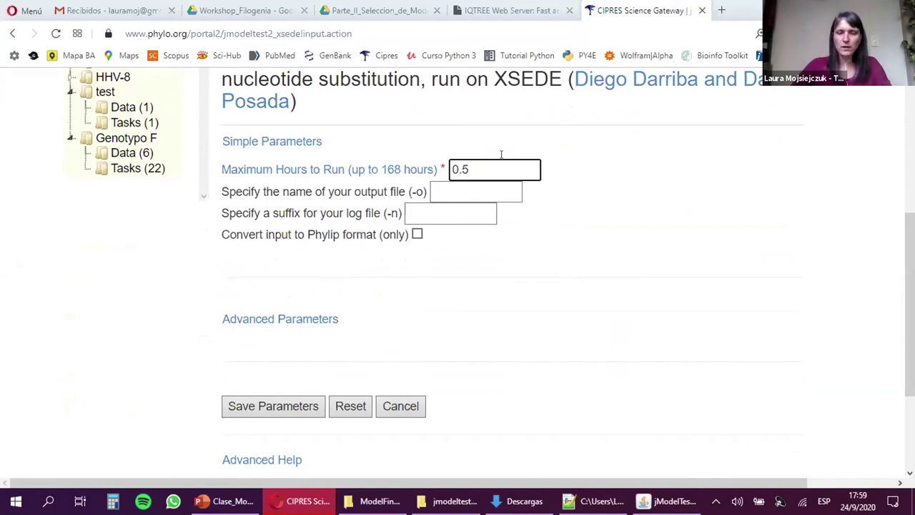
- Expand the advanced parameters and examine the model search, tree search and information criteria settings
{"action": "scroll", "coordinate": [592, 208], "scroll_direction": "down", "scroll_amount": 2}
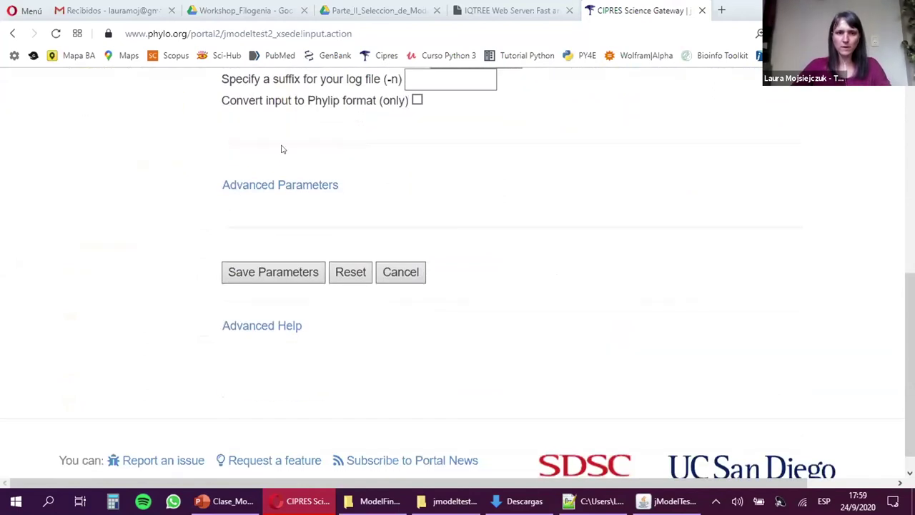
{"action": "left_click", "coordinate": [284, 187]}
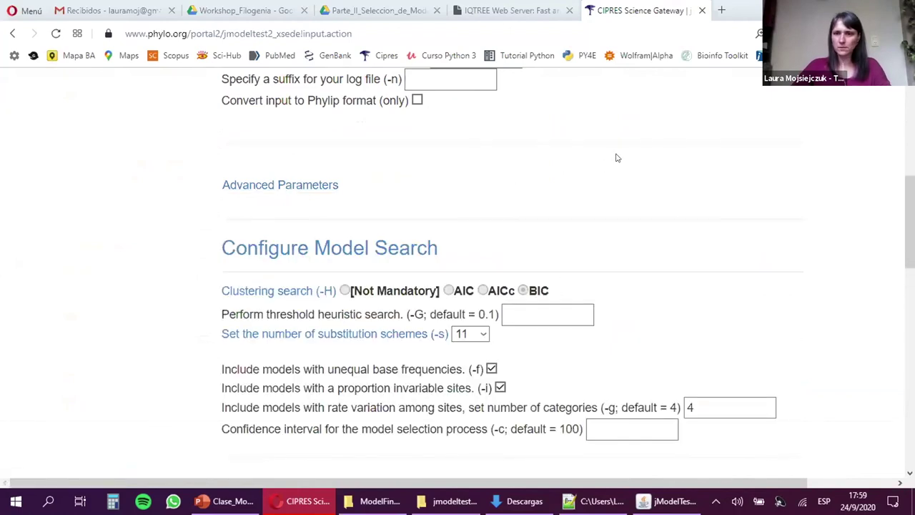
{"action": "scroll", "coordinate": [909, 222], "scroll_direction": "down", "scroll_amount": 1}
{"action": "scroll", "coordinate": [909, 221], "scroll_direction": "down", "scroll_amount": 3}
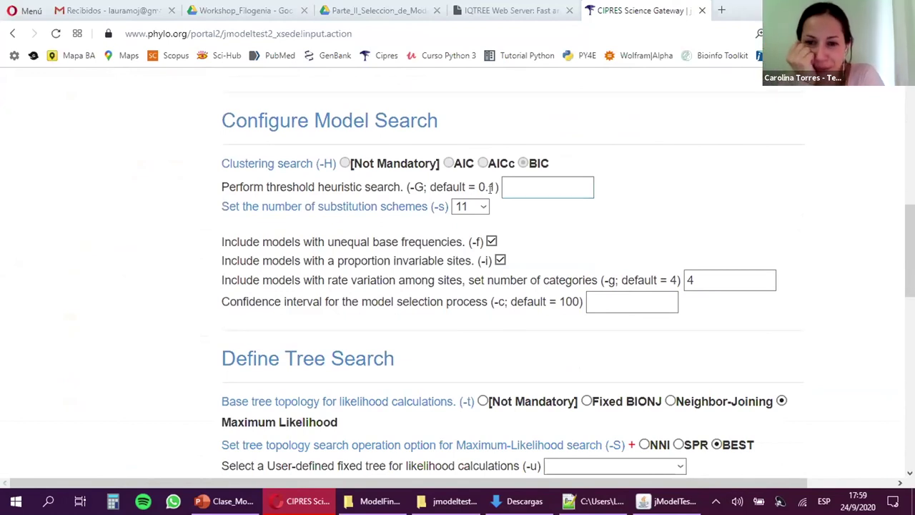
{"action": "scroll", "coordinate": [500, 286], "scroll_direction": "down", "scroll_amount": 3}
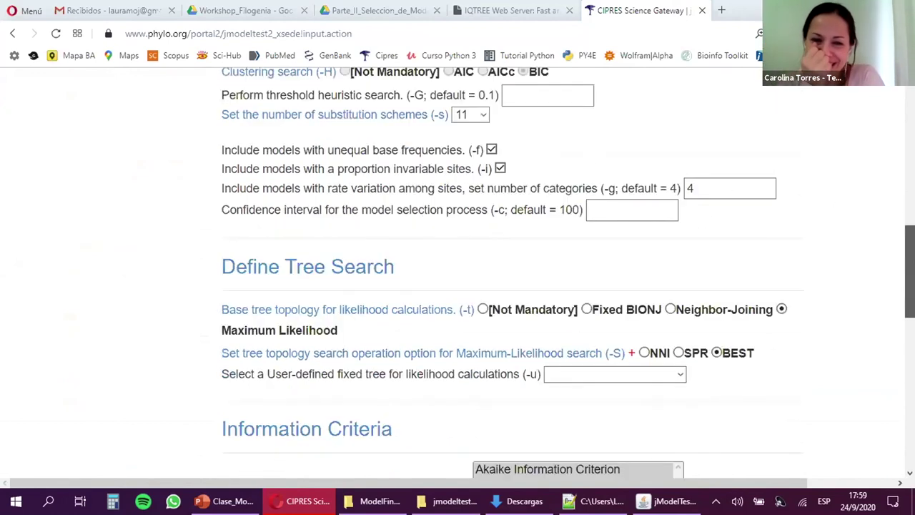
{"action": "scroll", "coordinate": [500, 271], "scroll_direction": "up", "scroll_amount": 1}
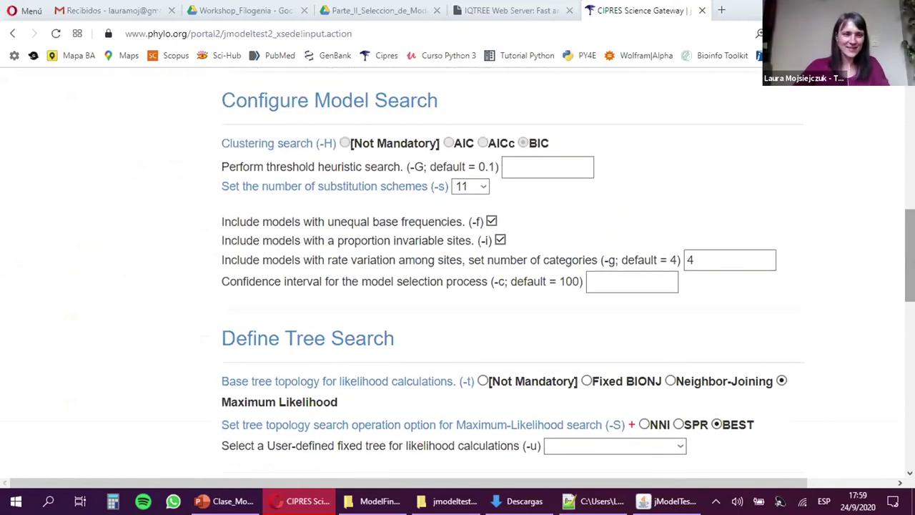